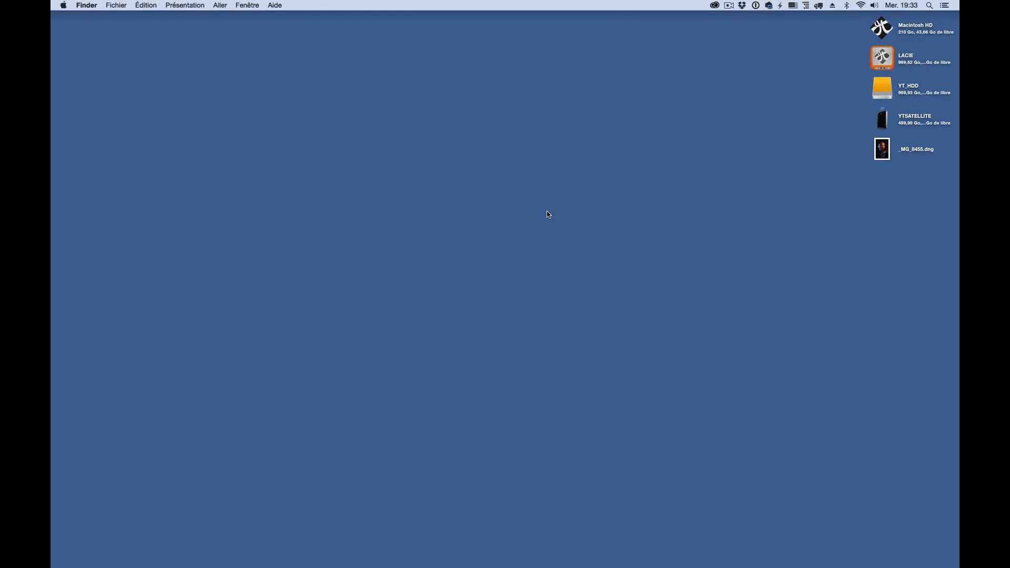
Open _MG_8455.dng and set its basic adjustments to exposure +0,75, temperature 2550 and contrast -47.
double_click(883, 153)
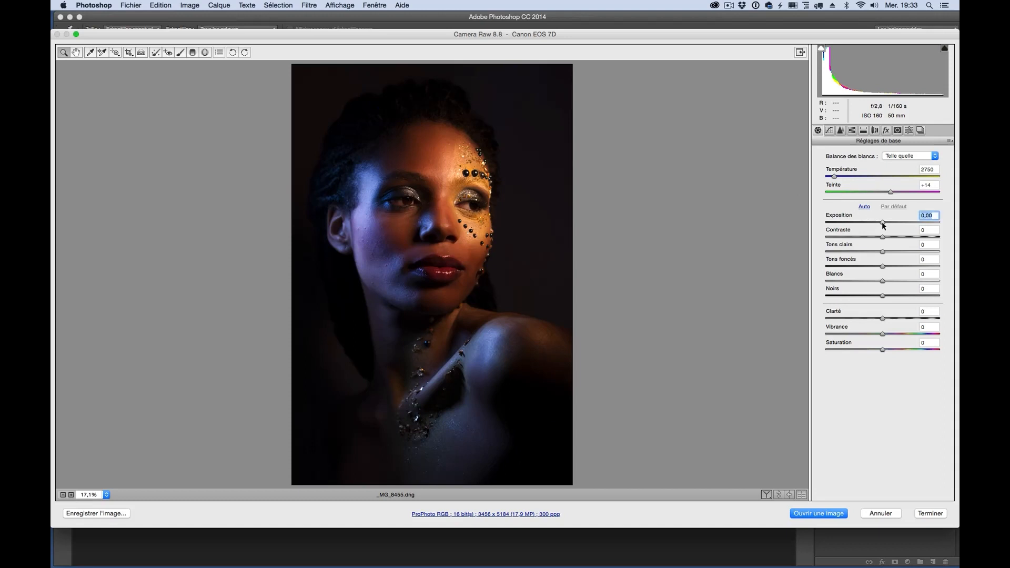
left_click_drag(883, 223, 891, 223)
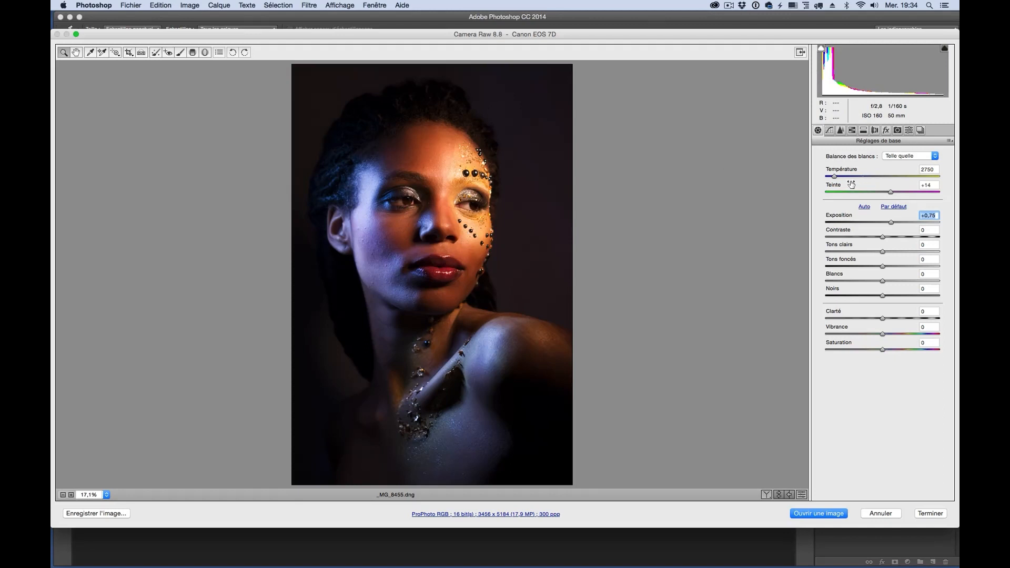
left_click_drag(836, 179, 832, 177)
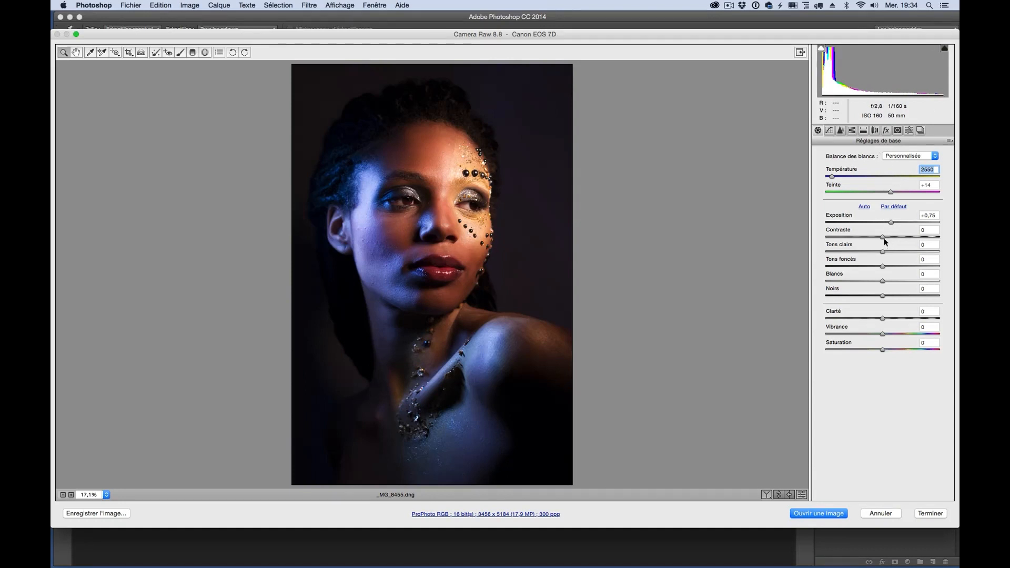
left_click_drag(883, 238, 857, 238)
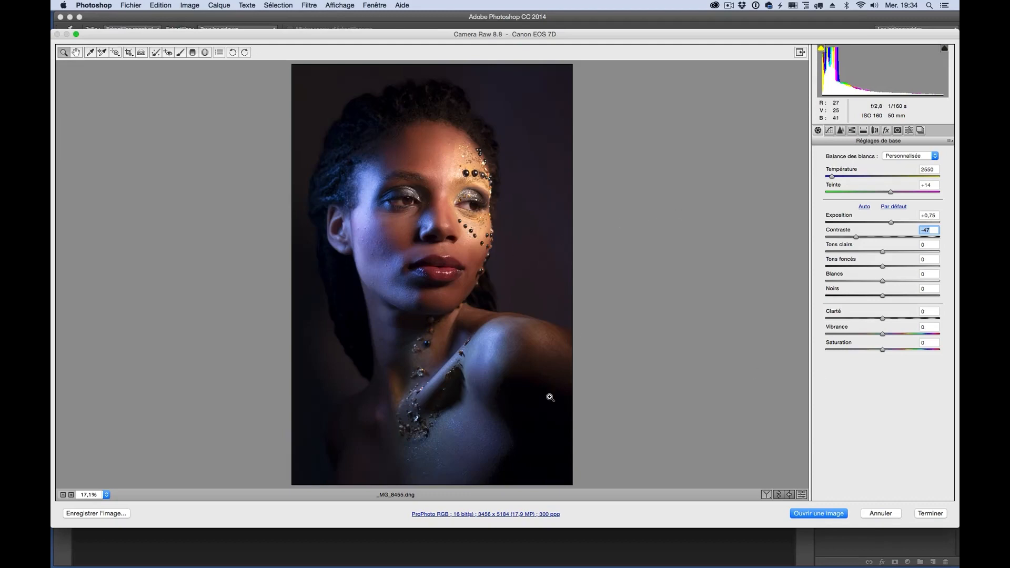
Check the highlight clipping around the cheek beads and recover it by setting whites to -90 and highlights to -24.
left_click(485, 243)
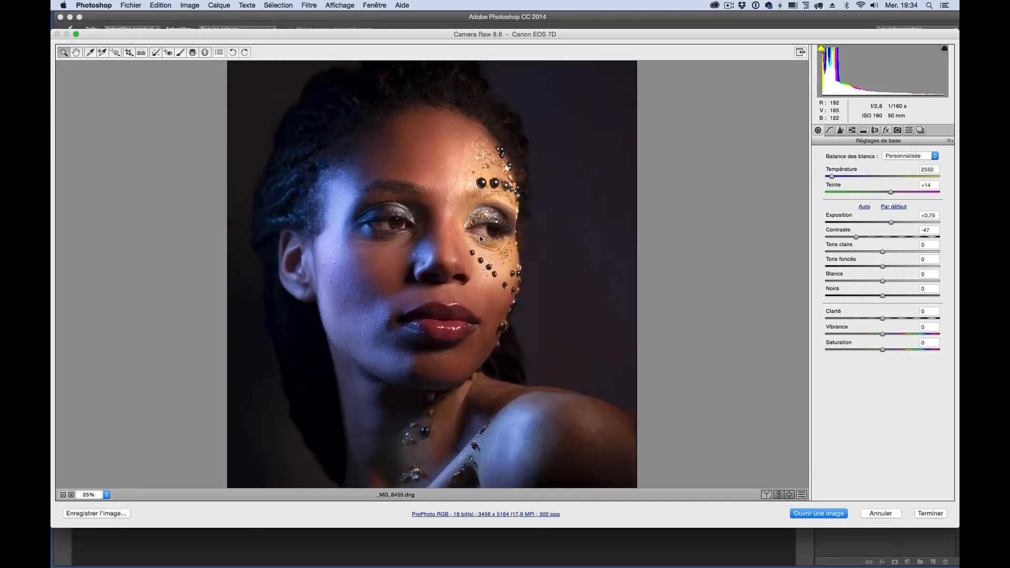
left_click(502, 257)
left_click(515, 292)
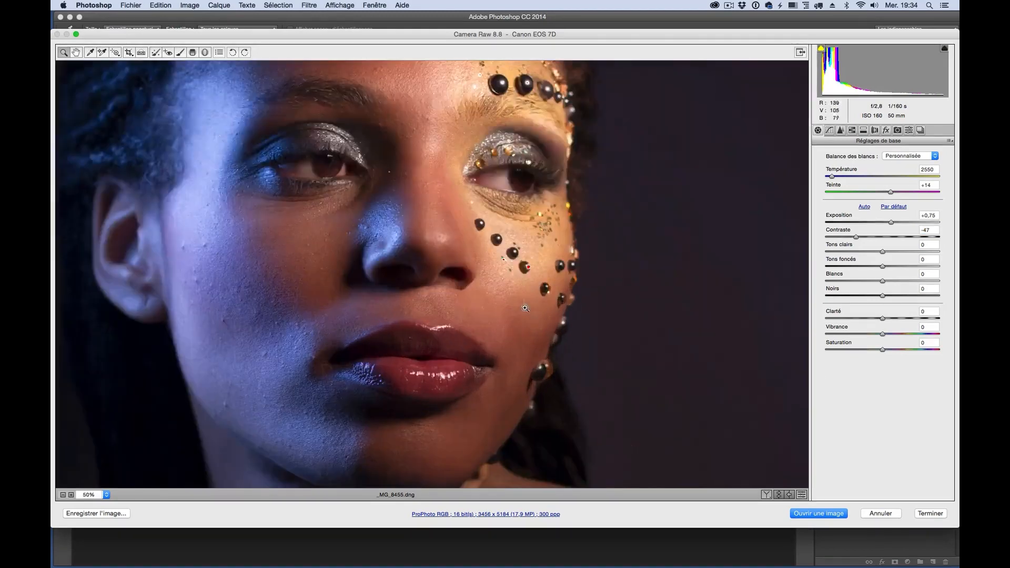
left_click(526, 277)
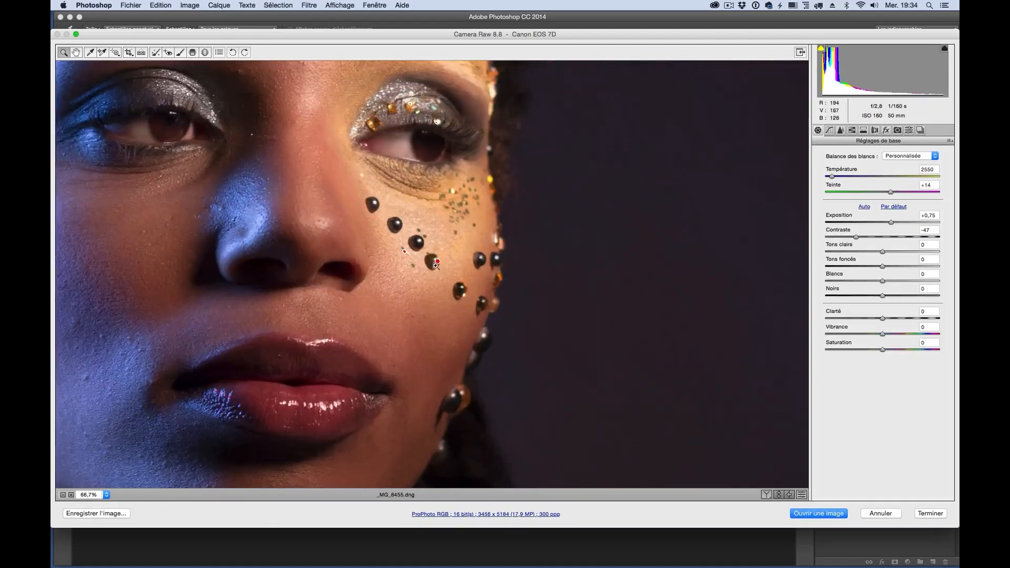
left_click(944, 51)
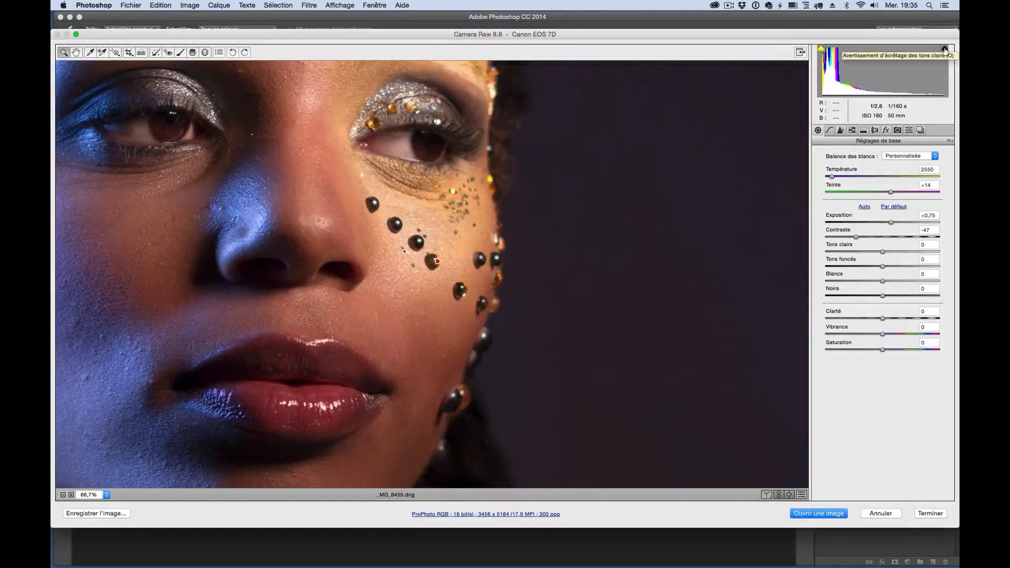
left_click(944, 51)
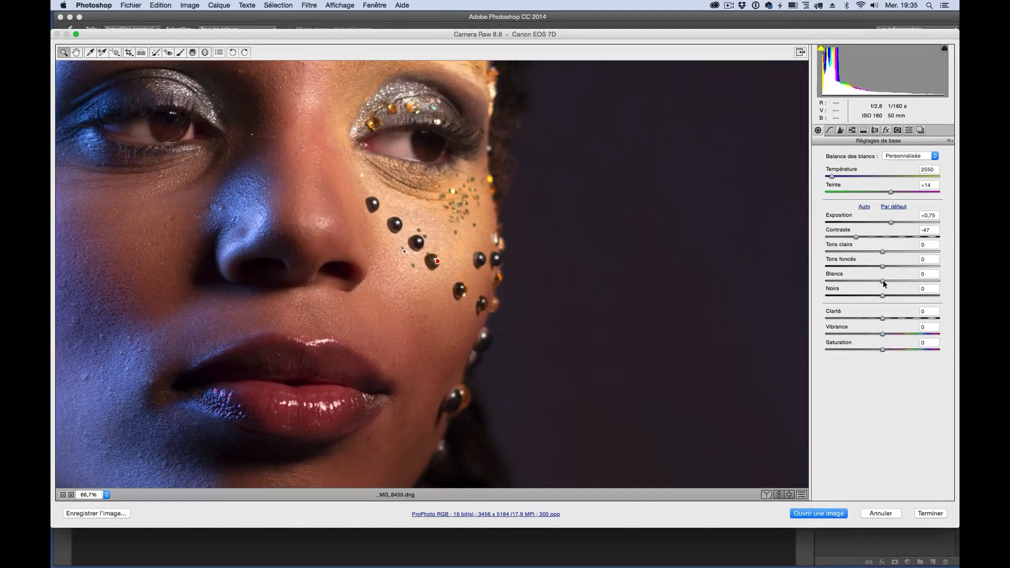
left_click_drag(883, 283, 832, 286)
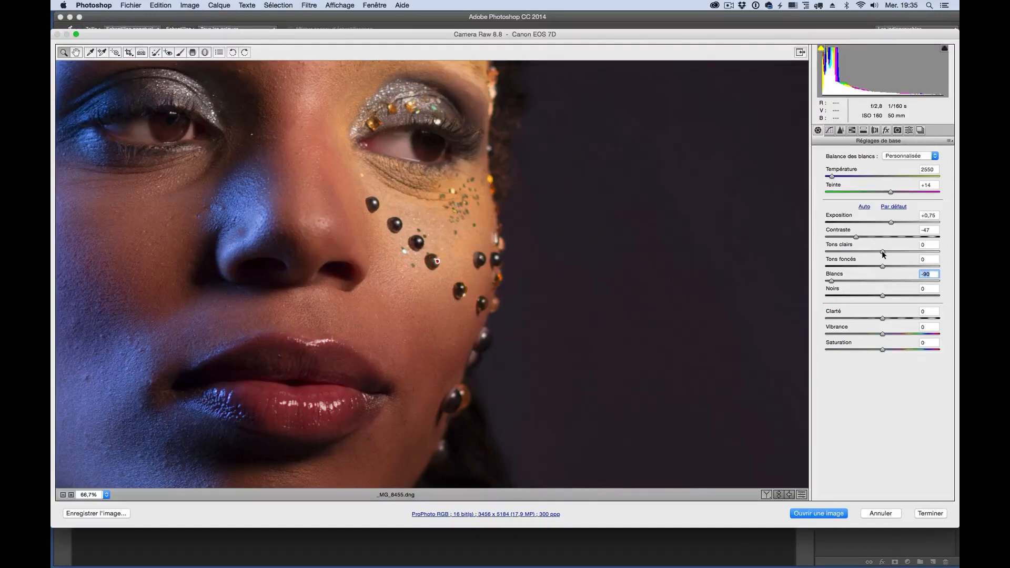
mouse_move(882, 252)
left_mouse_down()
mouse_move(859, 252)
mouse_move(870, 253)
left_mouse_up()
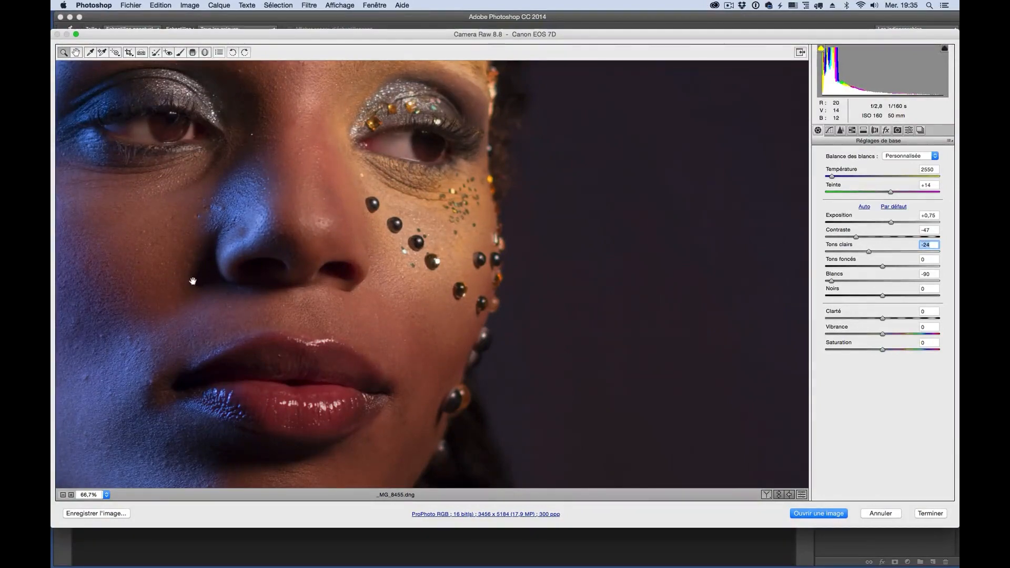
Set blacks to +31 while judging shadow clipping with saturation at -100, and return saturation to 0.
key("super+minus")
key("super+minus")
key("super+minus")
key("super+minus")
key("super+minus")
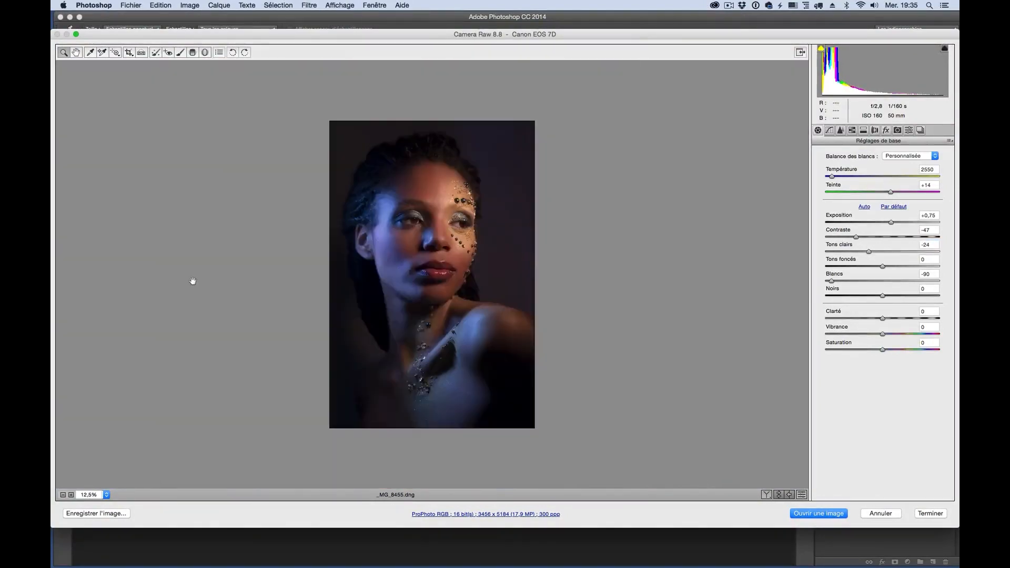
key("super+plus")
key("super+plus")
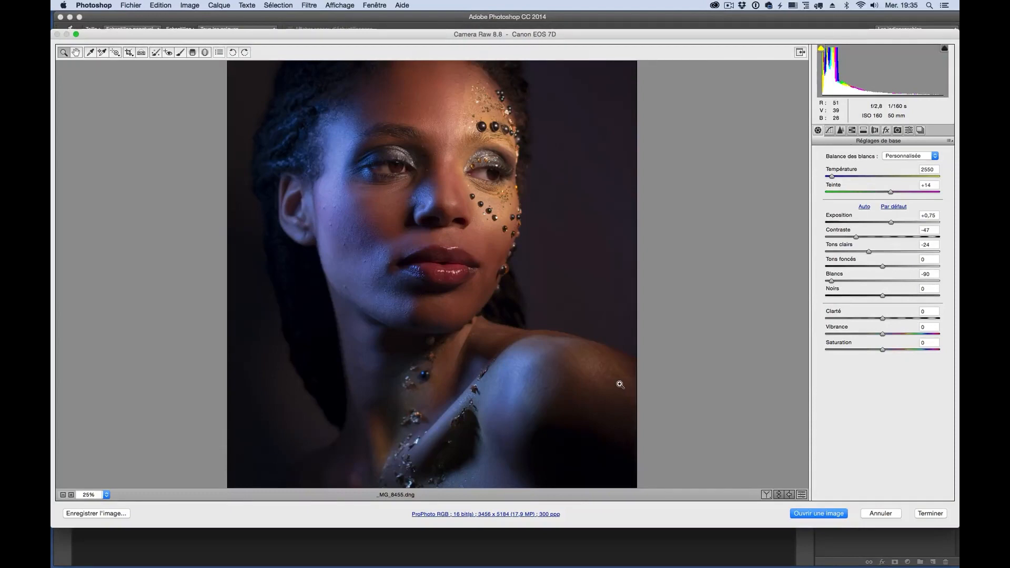
key("super+minus")
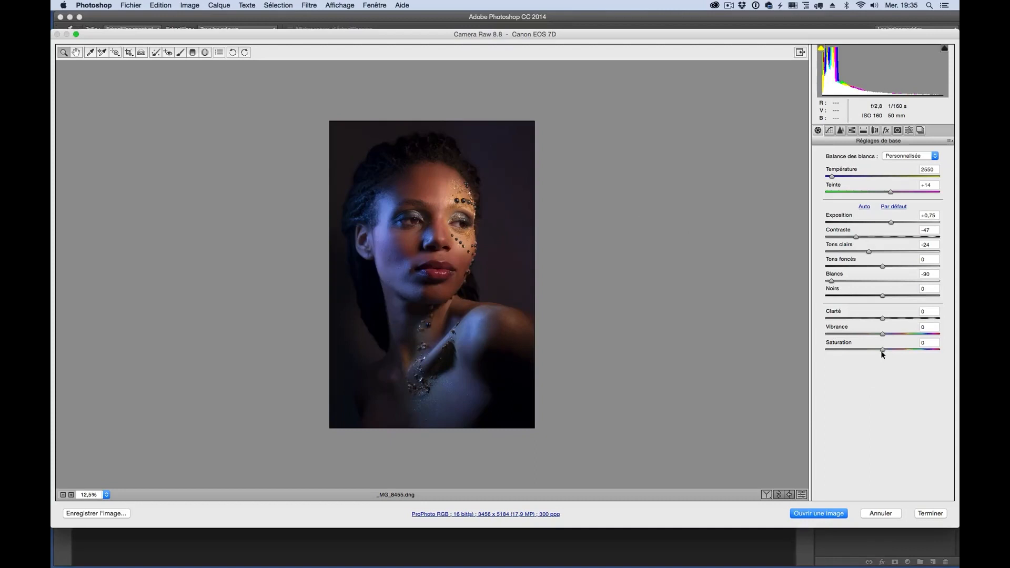
left_click_drag(882, 349, 822, 348)
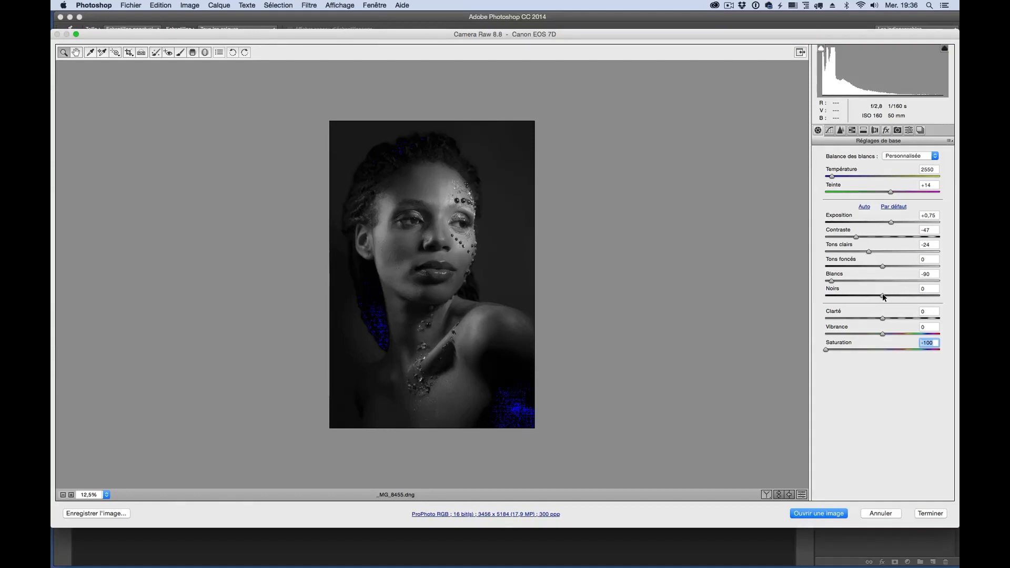
left_click_drag(883, 294, 900, 295)
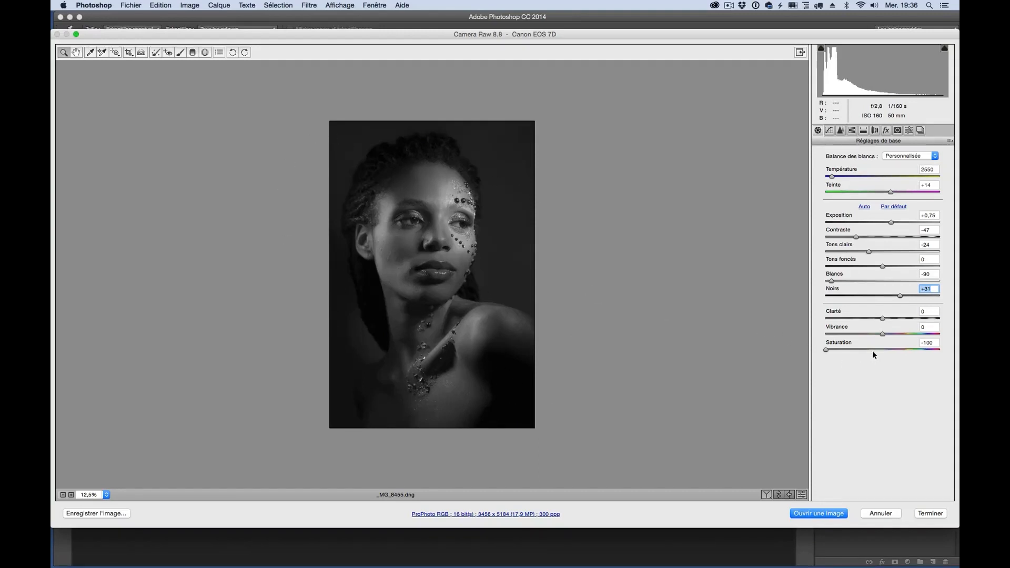
left_click_drag(876, 349, 881, 348)
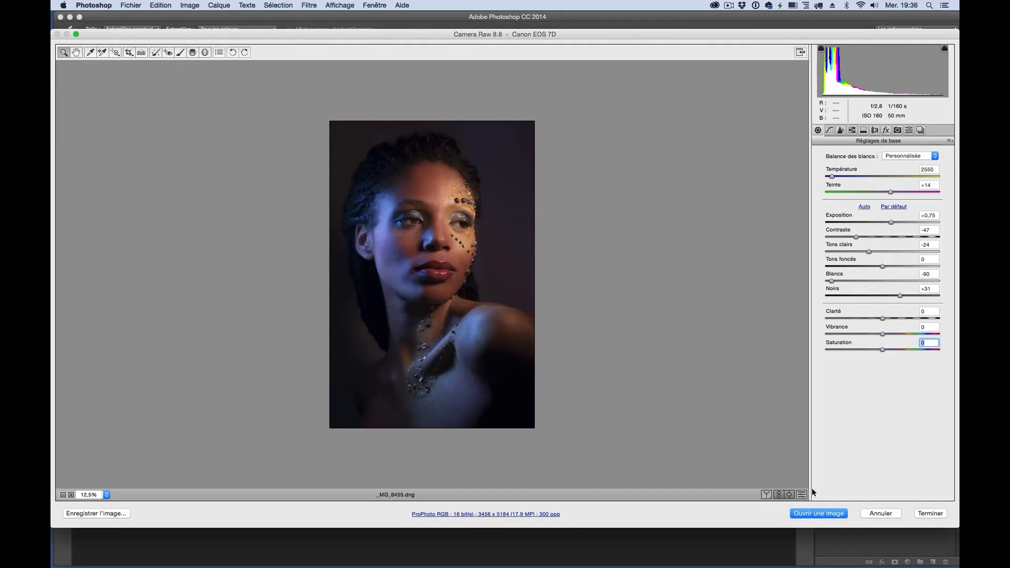
Compare the before and after versions of the portrait side by side, both close up on the face and as a whole.
left_click(766, 495)
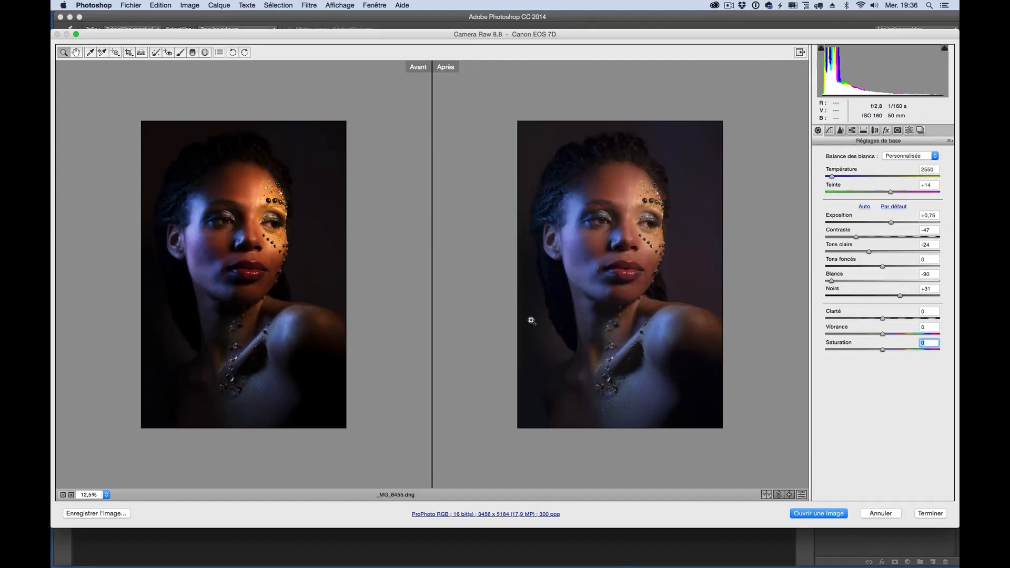
left_click(645, 232)
left_click(567, 287)
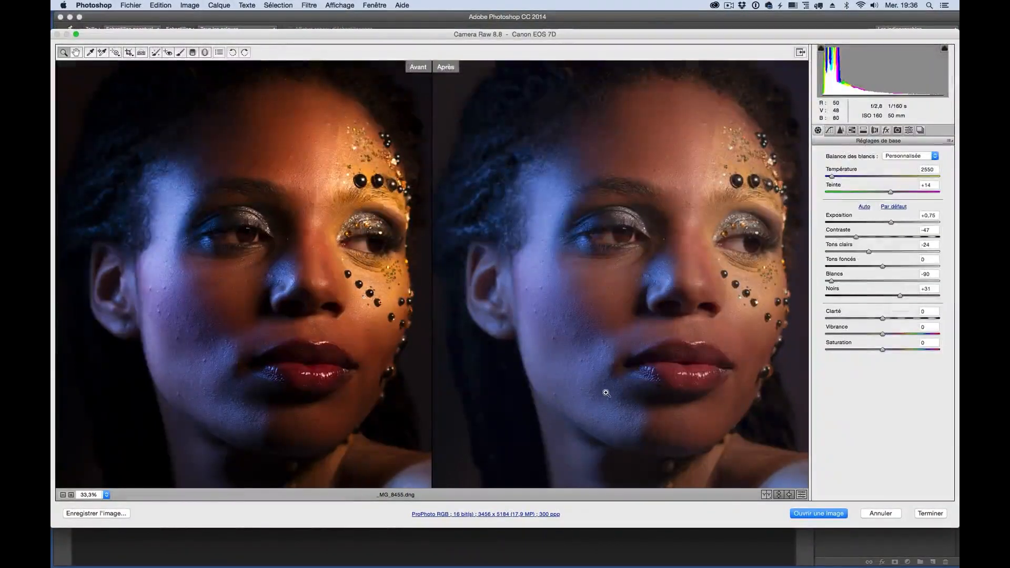
key("super+0")
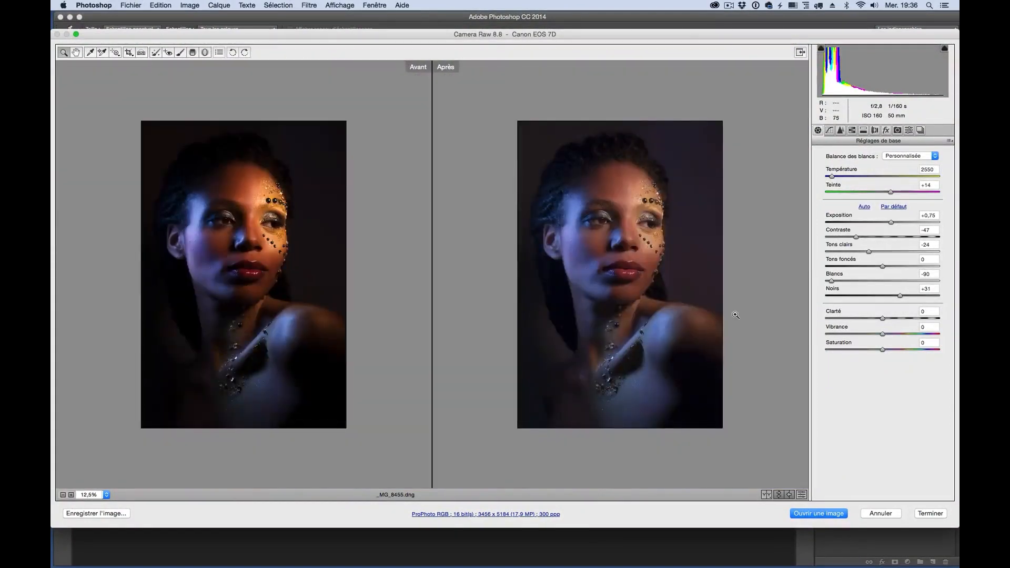
Enable the lens profile corrections, toggling them to compare their effect and leaving them active.
left_click(876, 131)
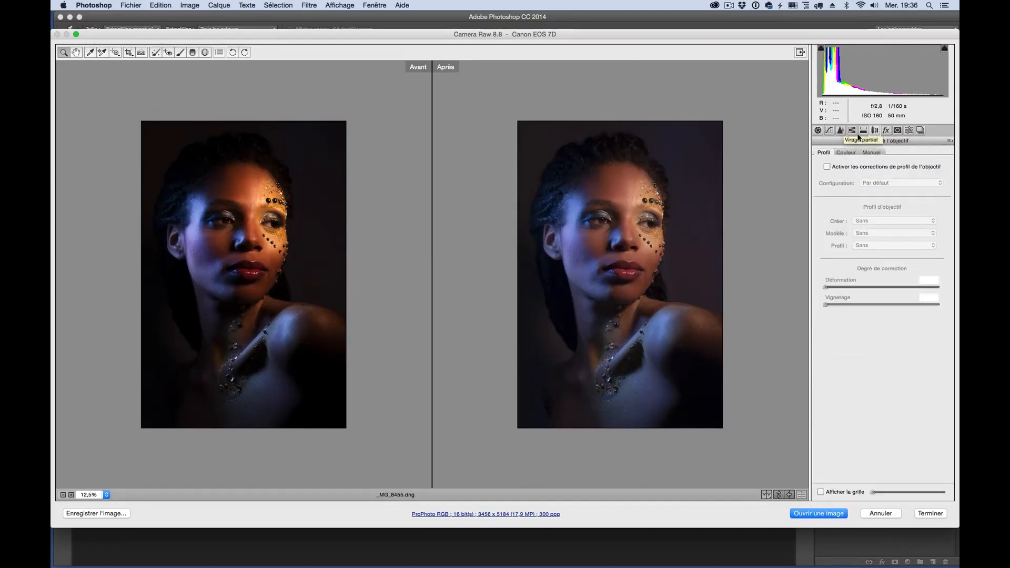
left_click(827, 168)
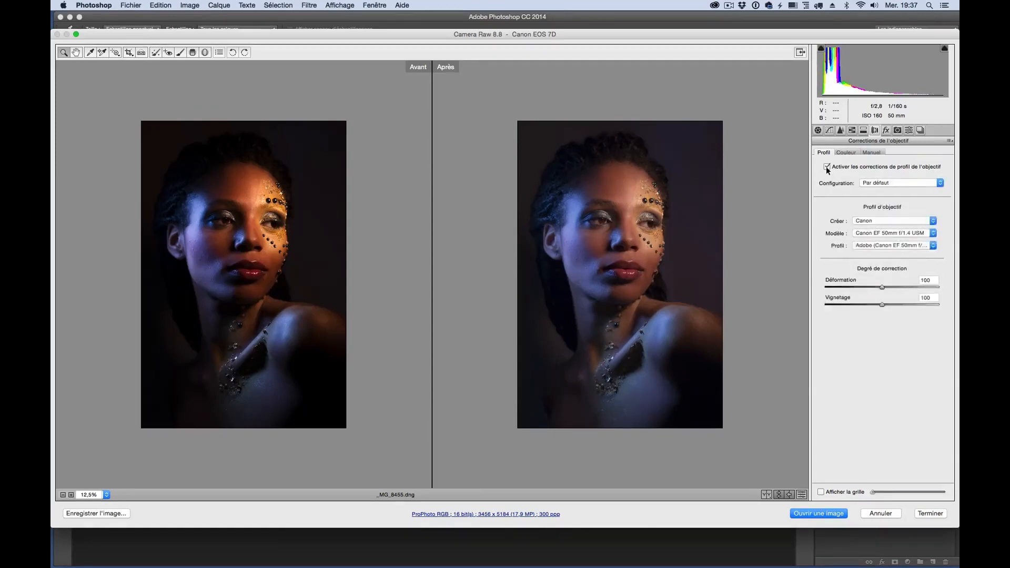
left_click(827, 167)
left_click(827, 167)
left_click(828, 167)
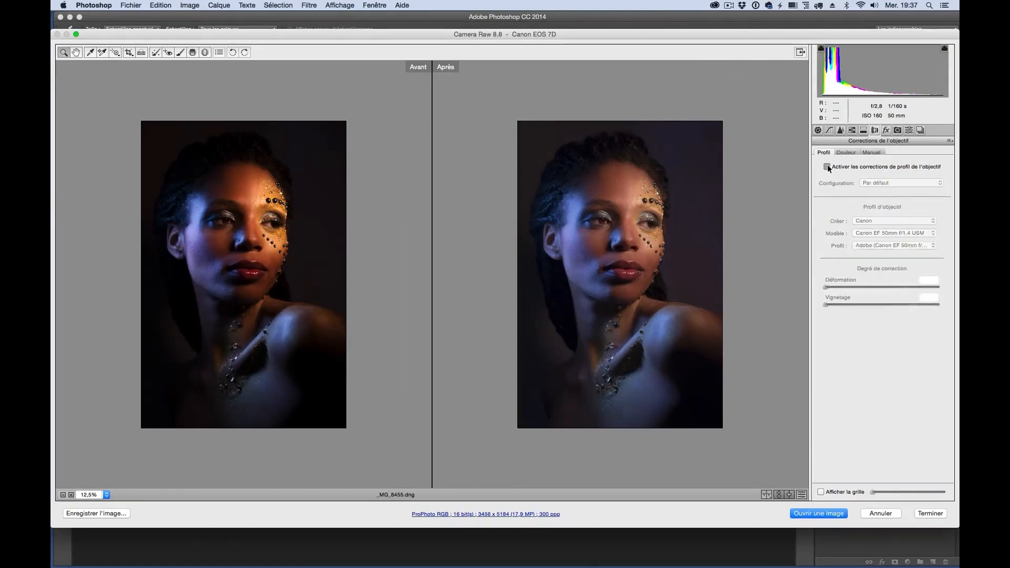
left_click(828, 167)
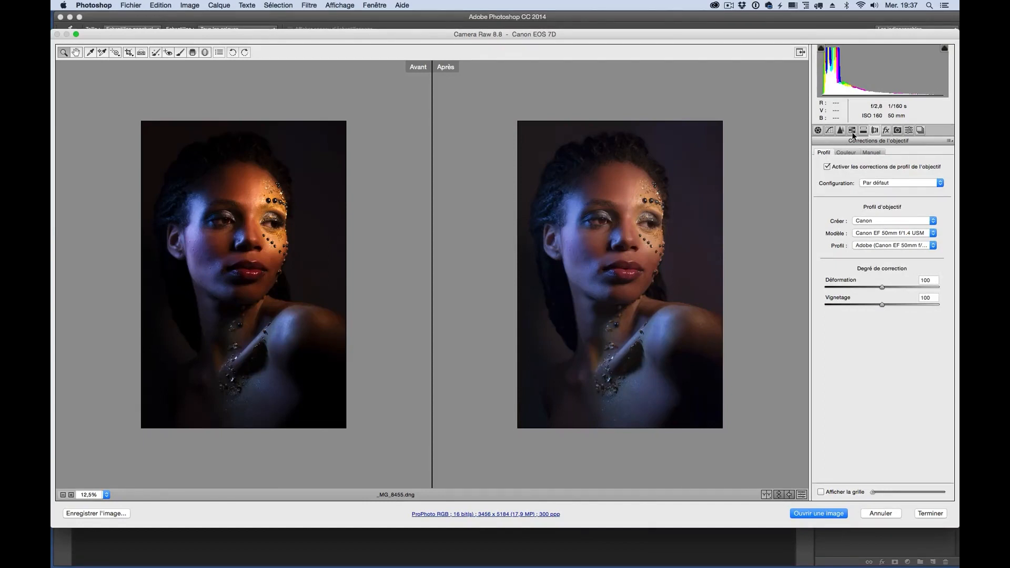
Set the sharpening amount to 65, judging the eye area at 100% magnification.
left_click(651, 215)
left_click(646, 246)
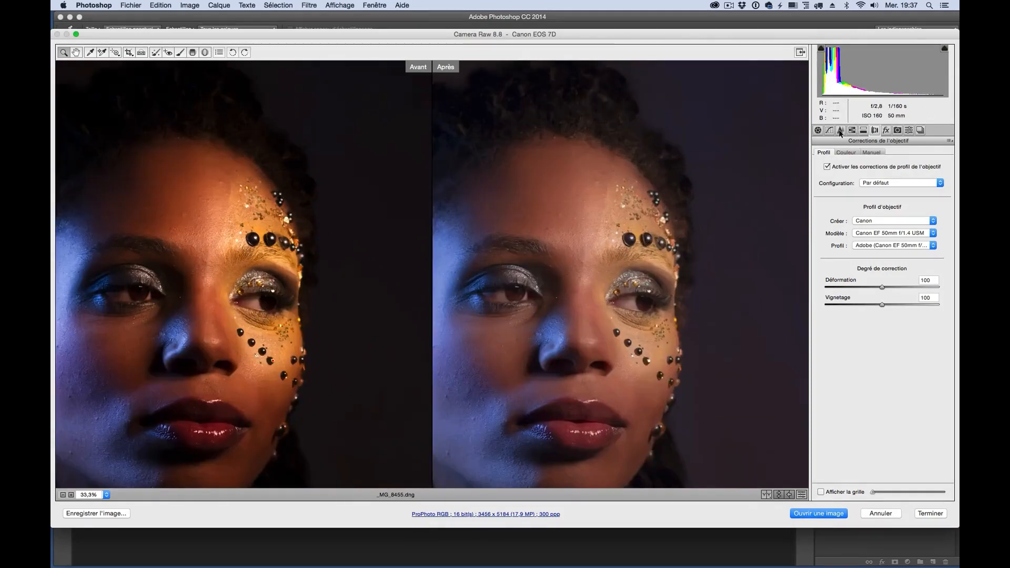
left_click(540, 290)
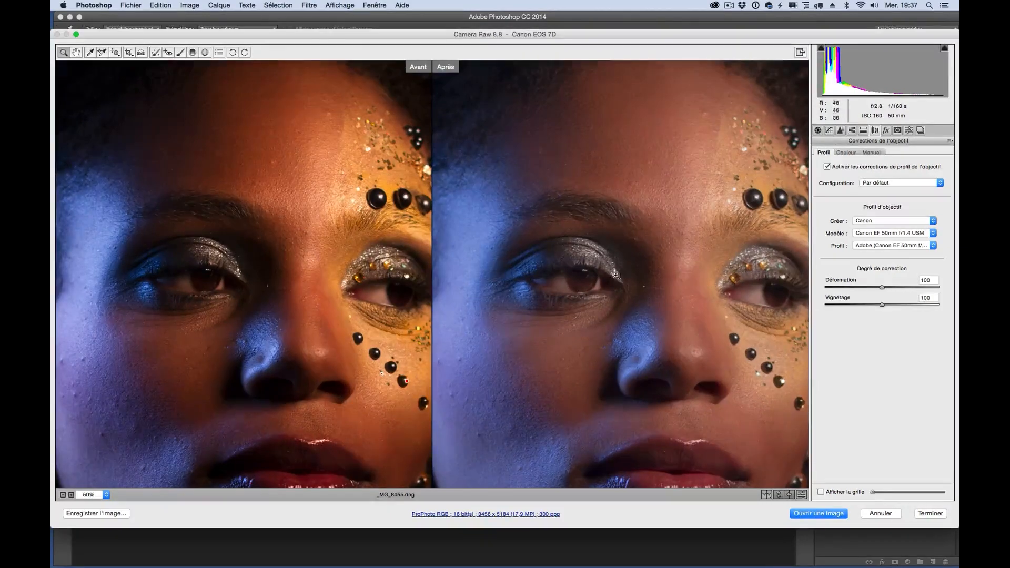
left_click(567, 297)
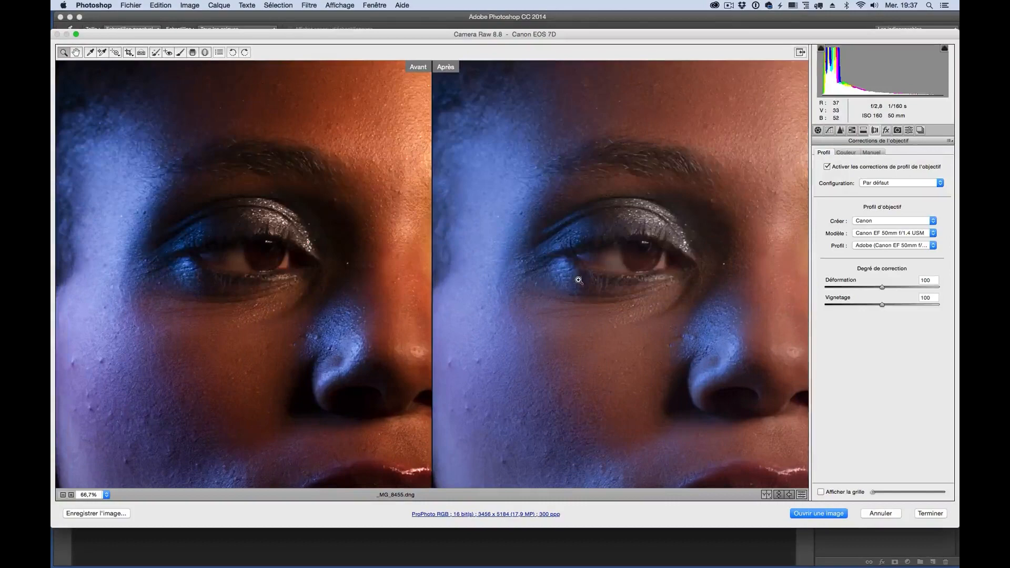
left_click(578, 281)
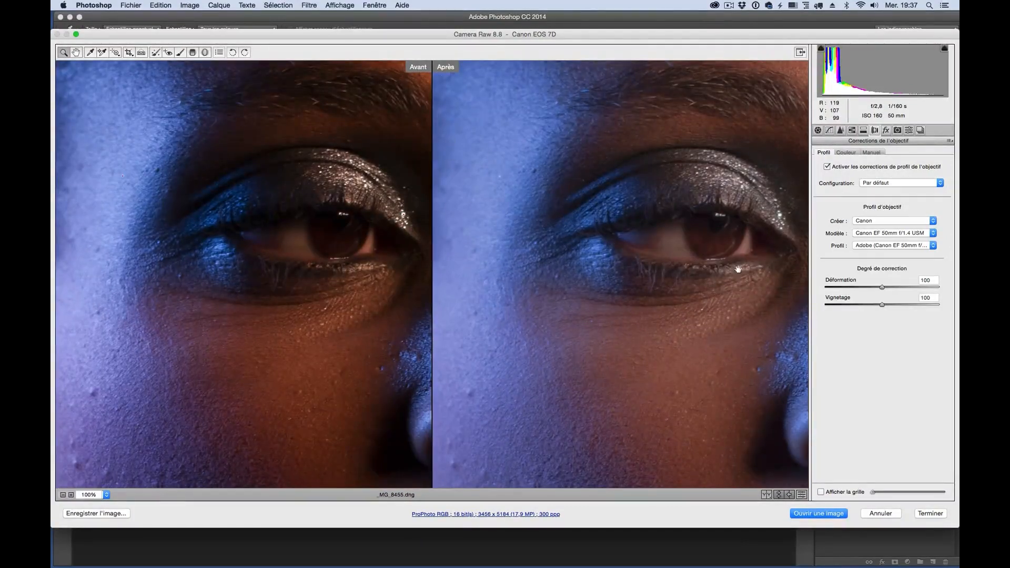
left_click_drag(743, 265, 651, 295)
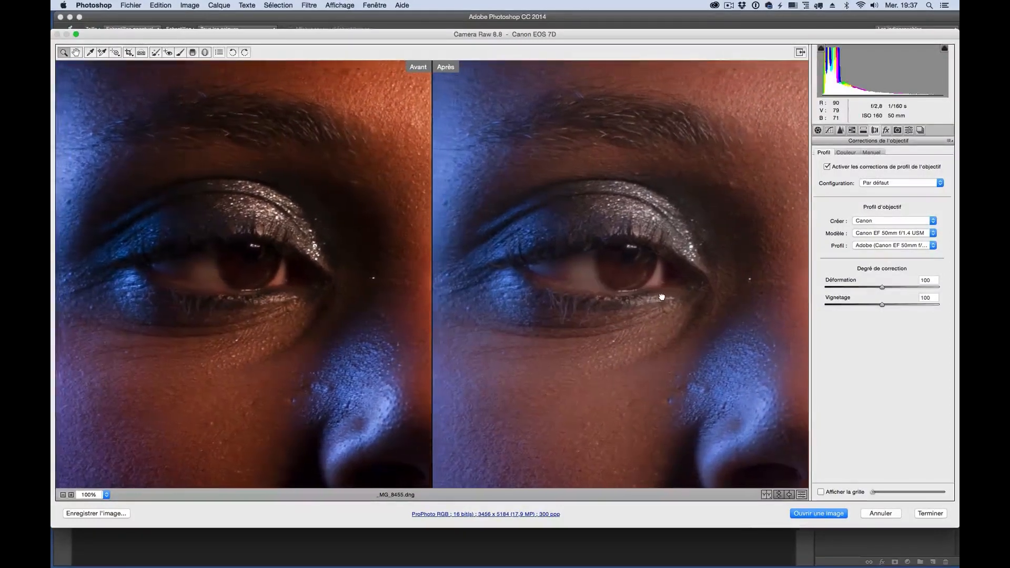
left_click(841, 131)
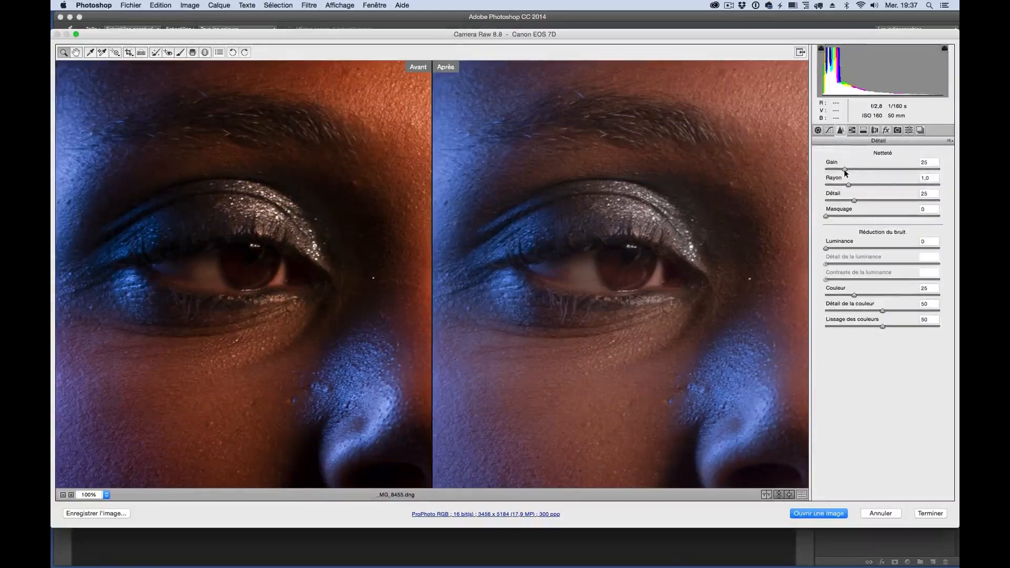
left_click_drag(844, 170, 875, 172)
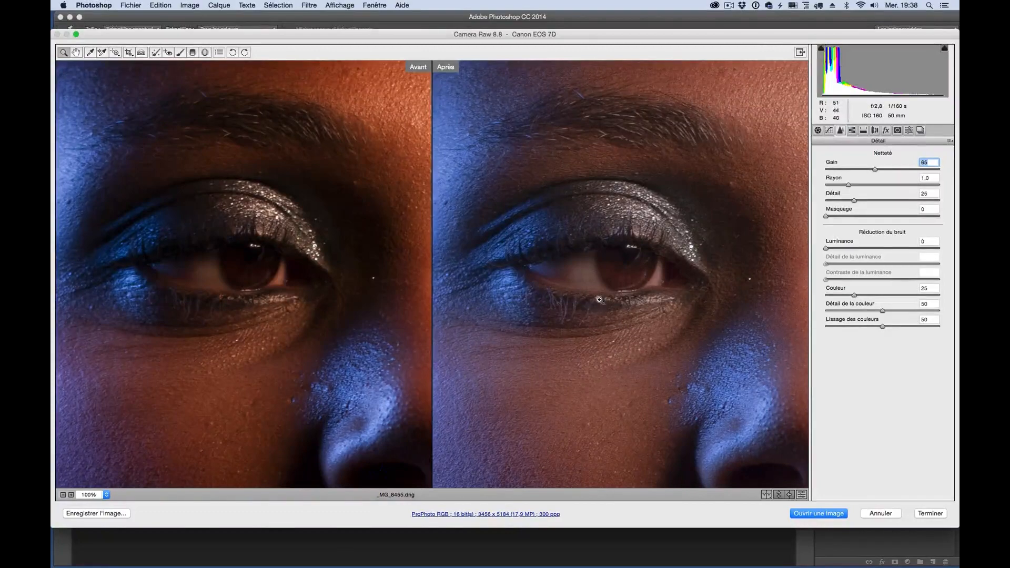
Examine the sharpened face, the beads and the dark background for detail and noise in the before/after comparison.
key("super+minus")
key("super+minus")
key("super+minus")
key("super+minus")
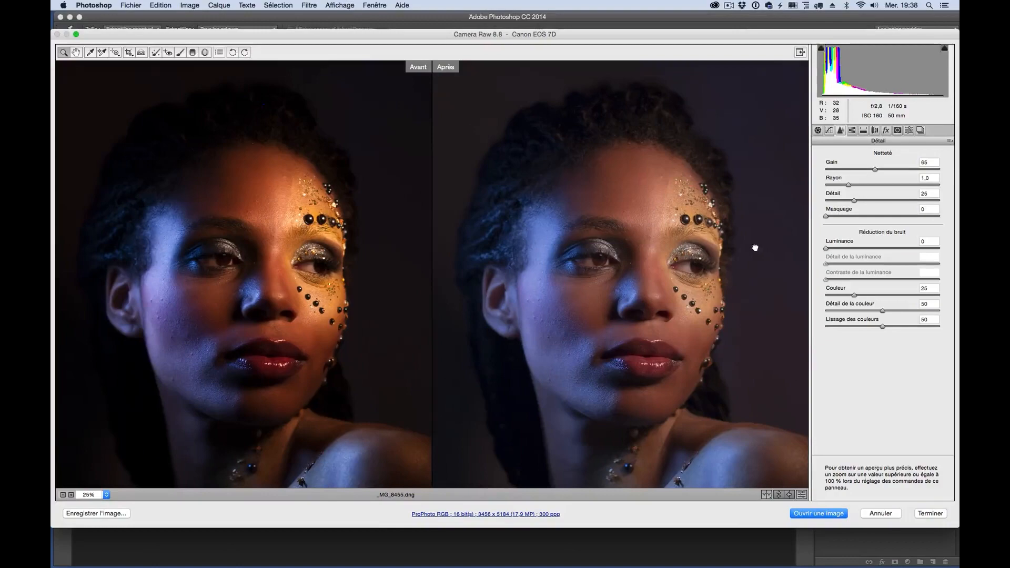
left_click_drag(755, 248, 705, 263)
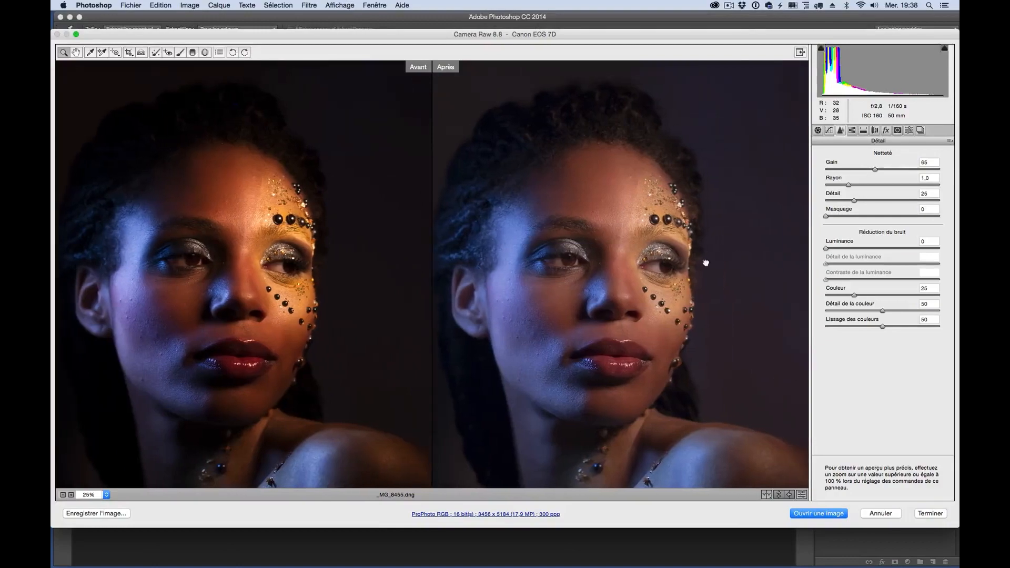
key("super+plus")
key("super+plus")
key("super+plus")
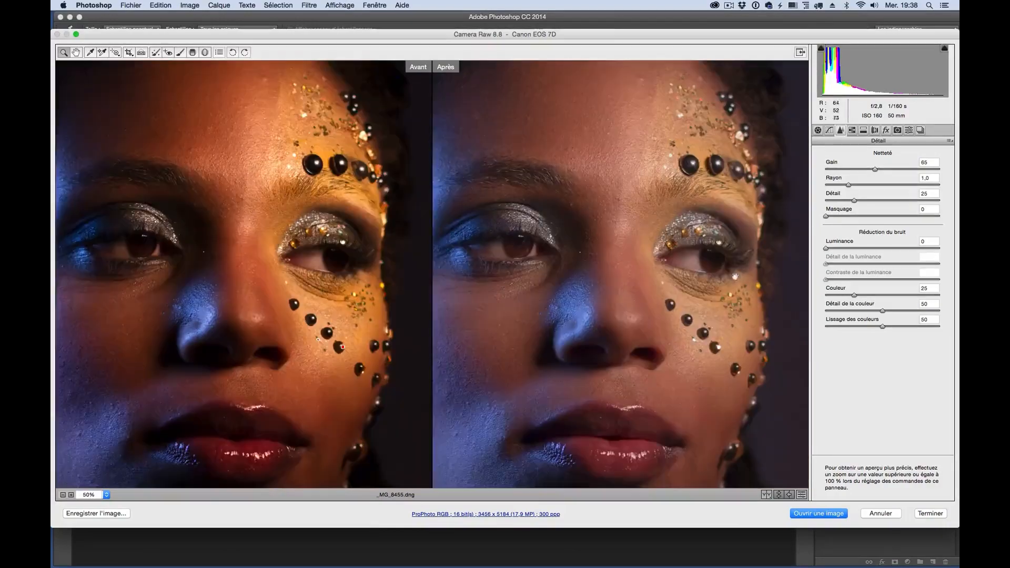
left_click_drag(753, 267, 588, 284)
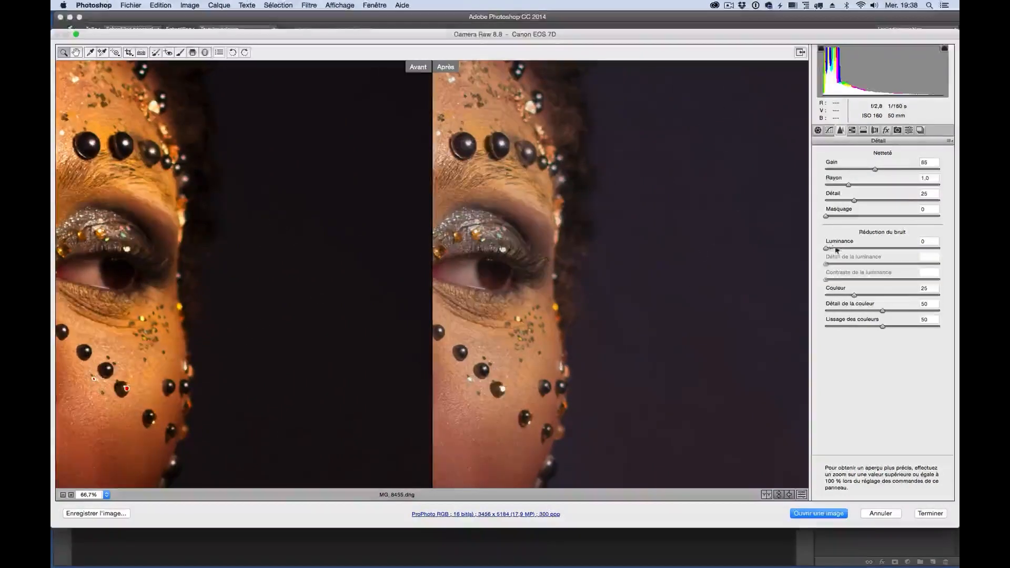
Set the luminance noise reduction to 16 and check the effect on the whole portrait against the before version.
mouse_move(827, 247)
left_mouse_down()
mouse_move(874, 250)
mouse_move(831, 247)
mouse_move(844, 250)
left_mouse_up()
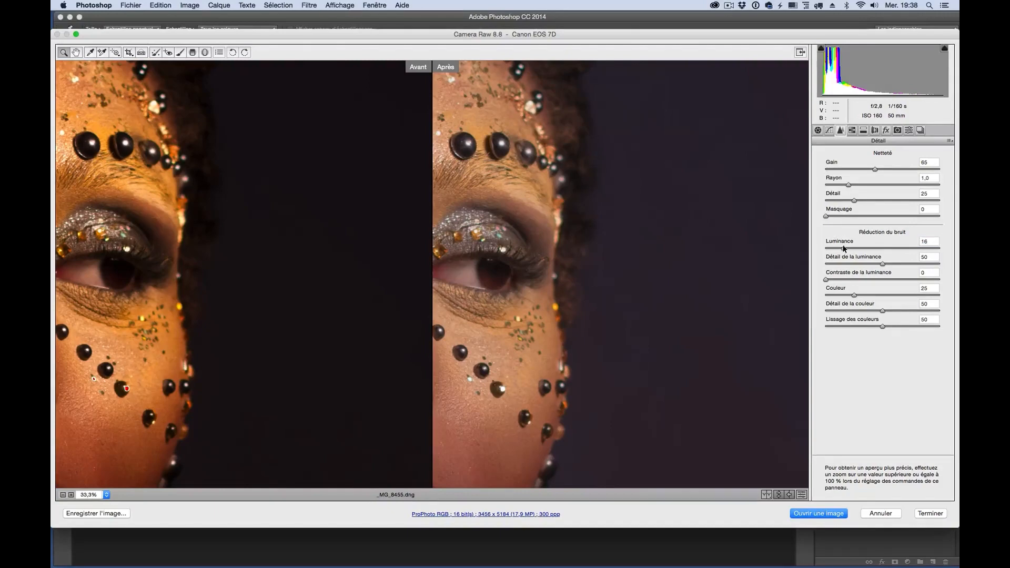
key("super+minus")
key("super+minus")
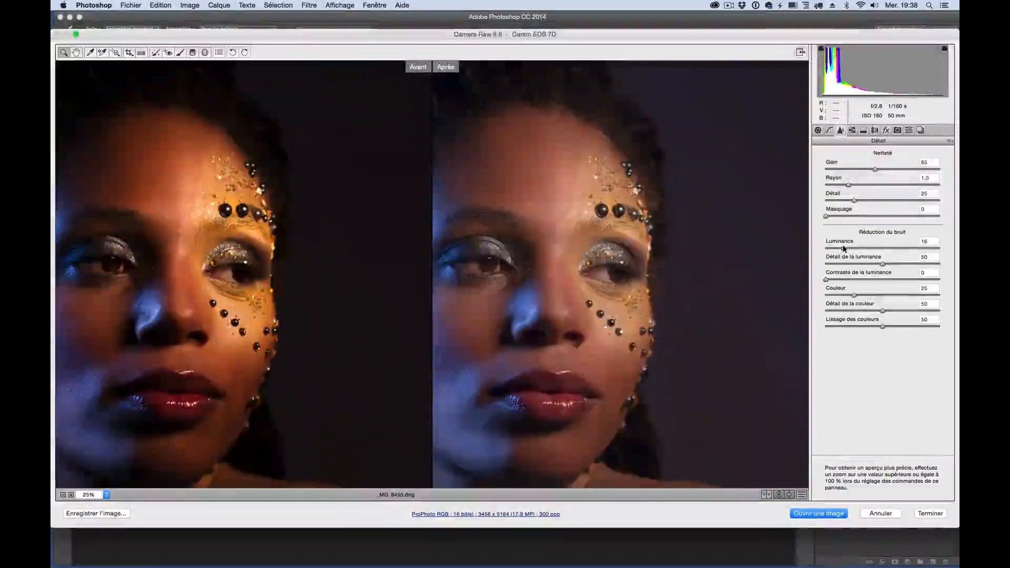
key("super+minus")
key("super+minus")
key("super+minus")
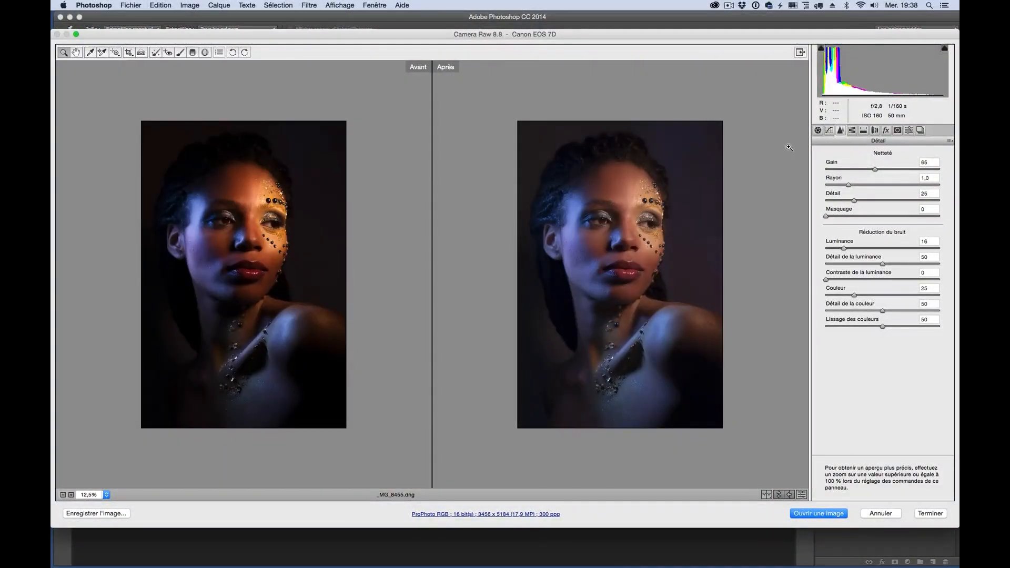
key("super+plus")
key("super+plus")
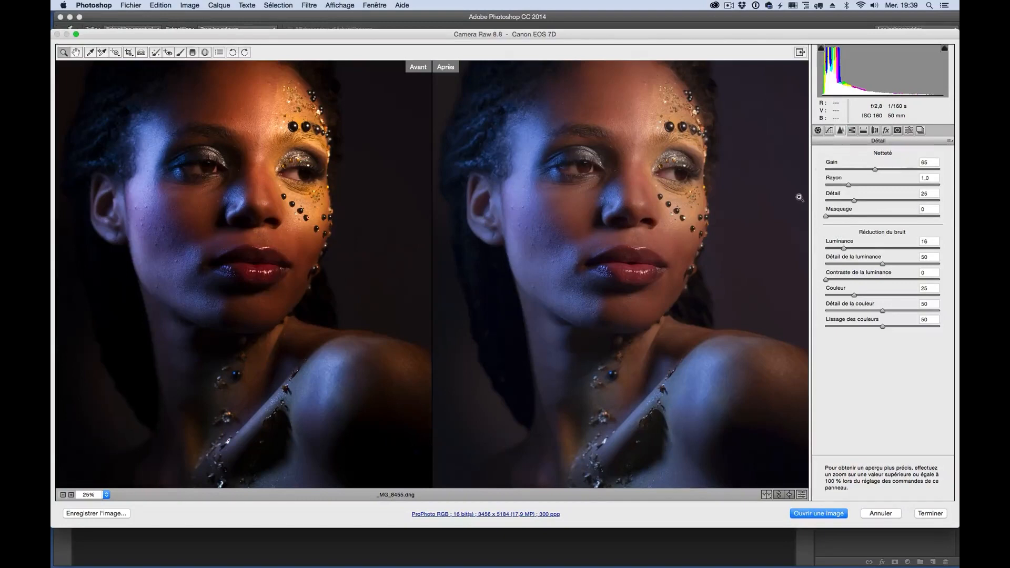
Open the developed image in Photoshop, keeping its embedded ProPhoto RGB profile instead of the working space.
left_click(810, 516)
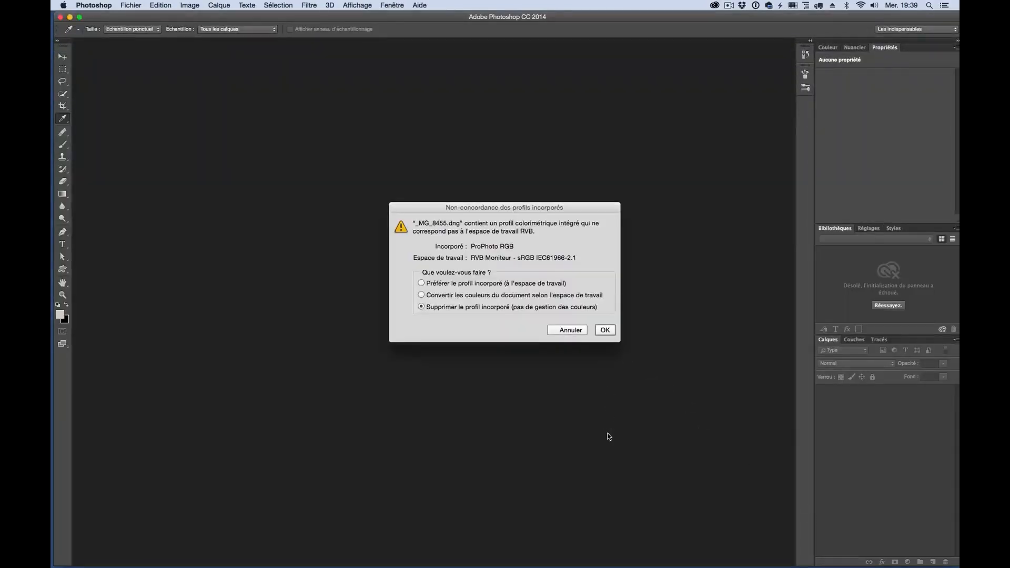
left_click_drag(444, 272, 357, 285)
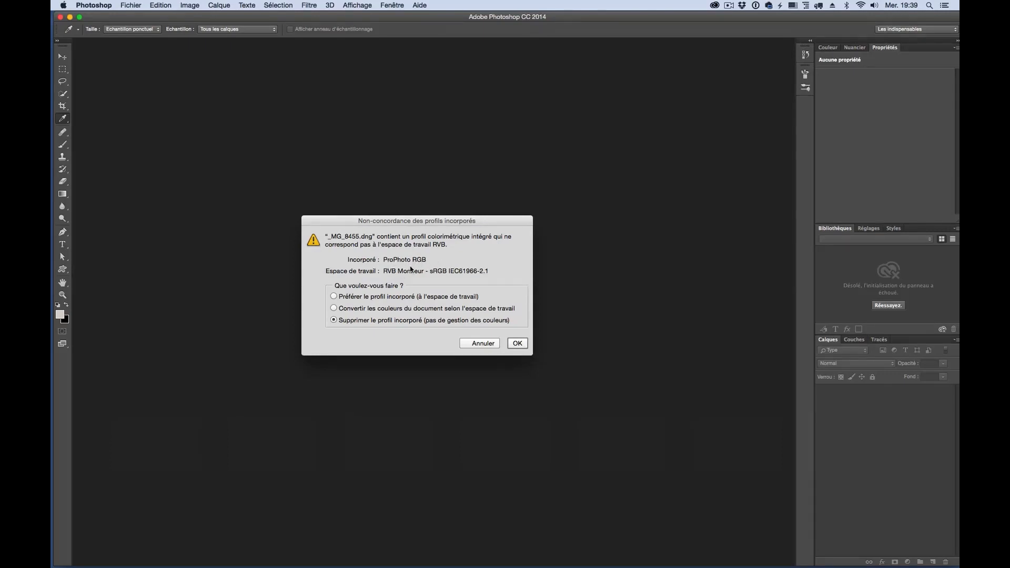
left_click(351, 300)
left_click(521, 345)
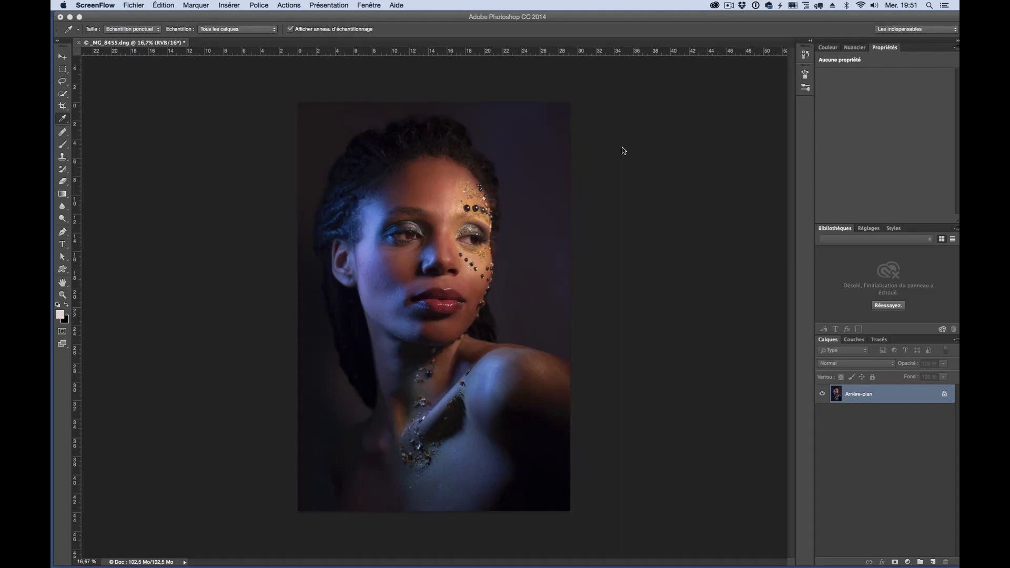
Duplicate the Arrière-plan layer twice to get two copies above it.
left_click(882, 395)
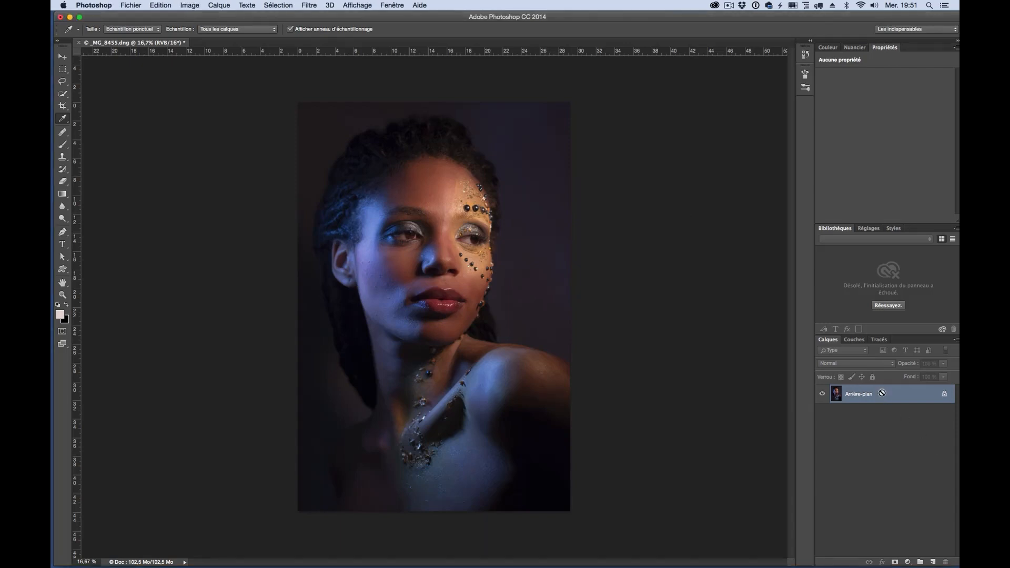
key("ctrl+j")
key("ctrl+j")
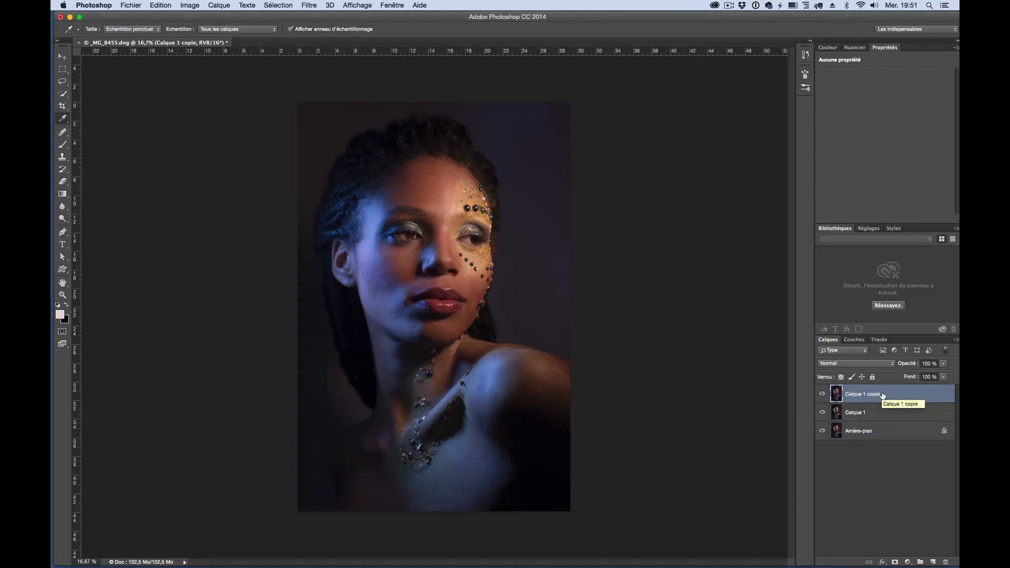
Rename the lower copy as BasseFréquence and the upper copy as HauteFréquence.
left_click(863, 413)
double_click(863, 414)
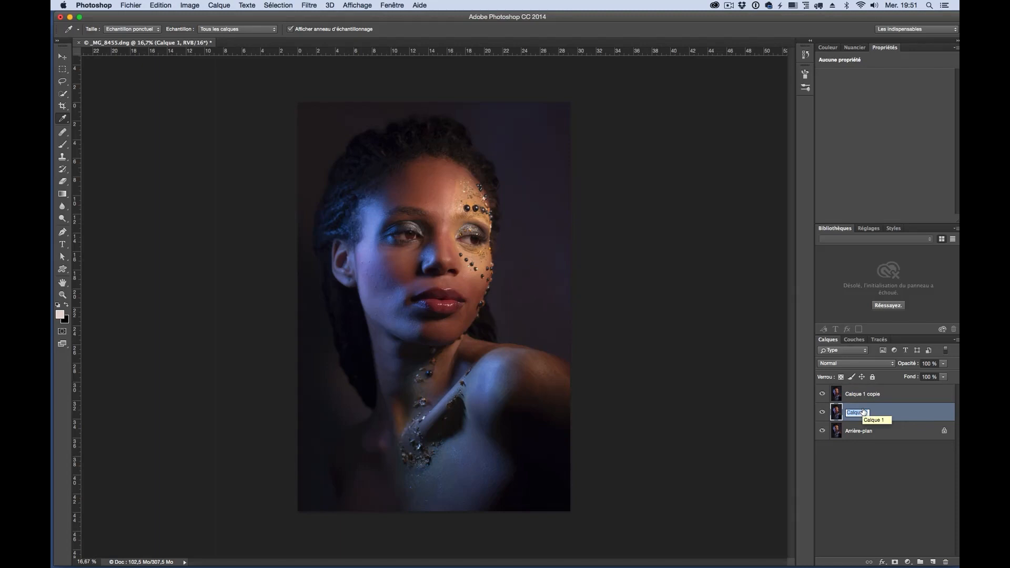
type("BasseFréquence")
key("Return")
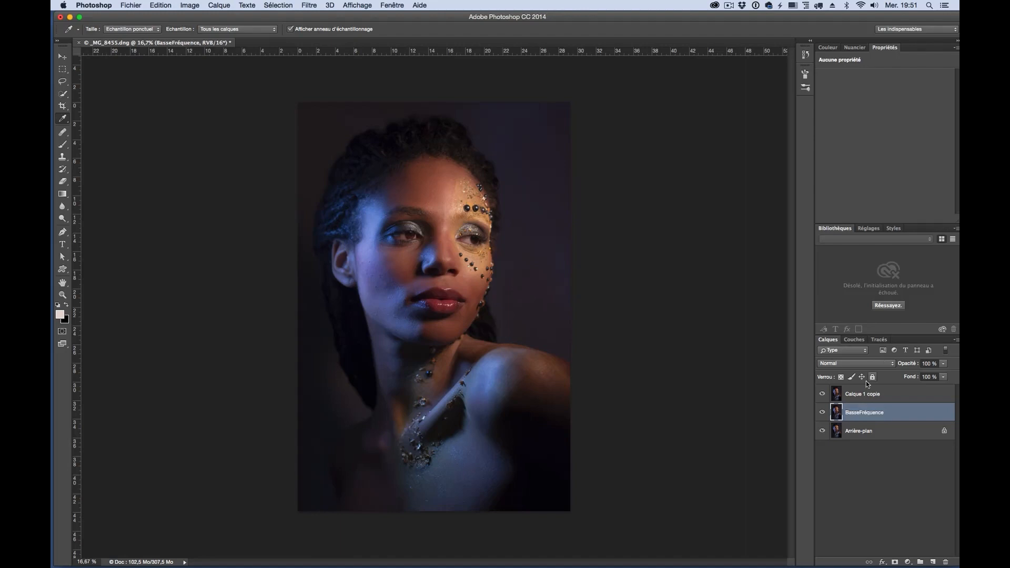
double_click(862, 399)
type("H")
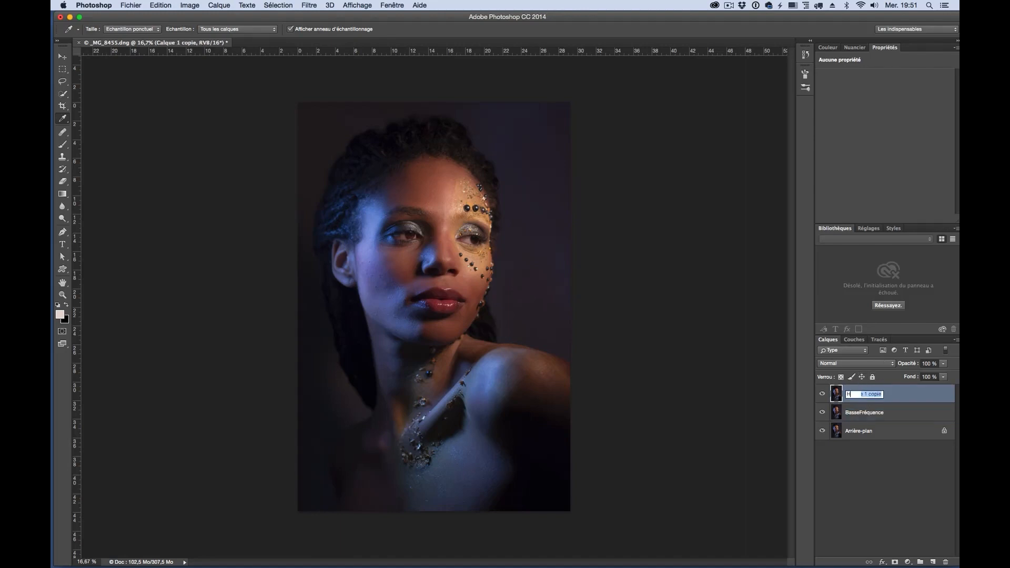
type("auteFréquence")
key("Return")
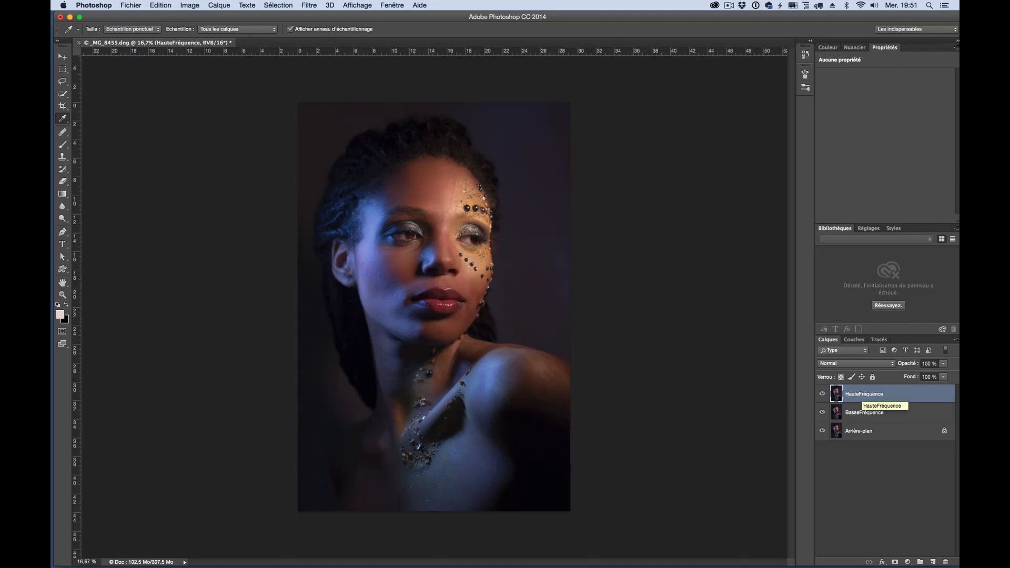
Hide the HauteFréquence layer and apply a Gaussian blur with a 25-pixel radius to the BasseFréquence layer.
left_click(822, 394)
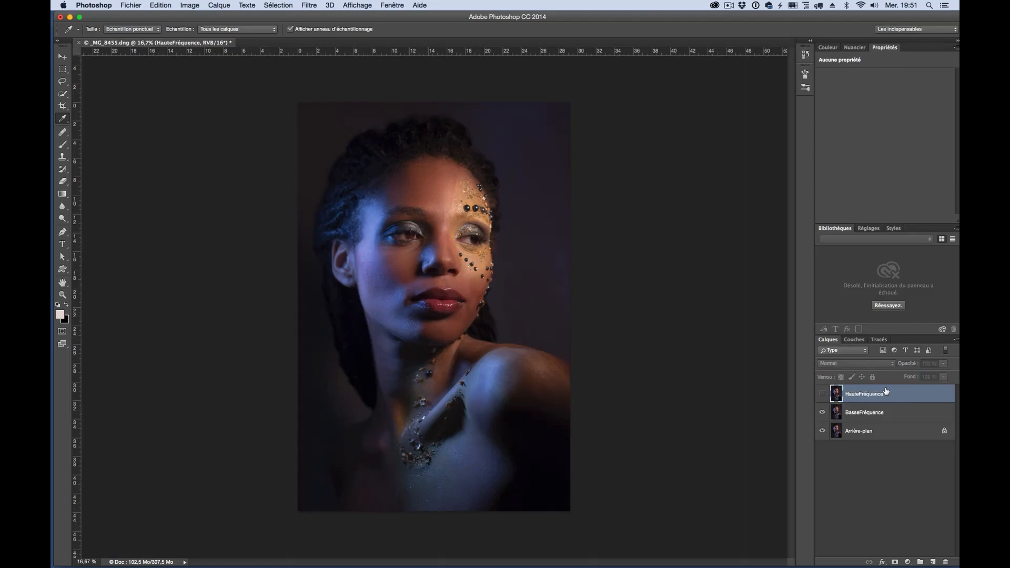
left_click(863, 415)
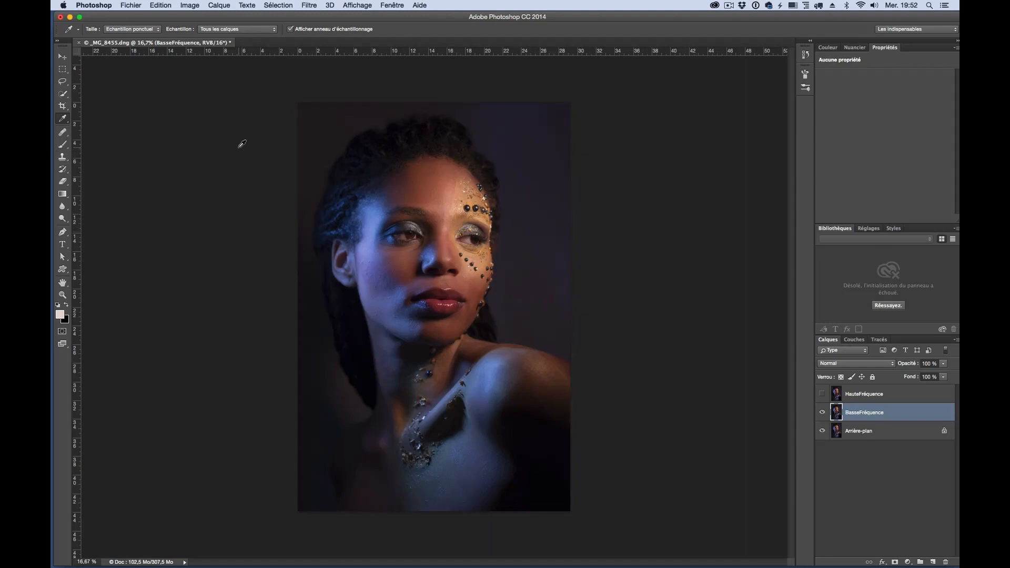
key("super+plus")
key("super+plus")
key("super+plus")
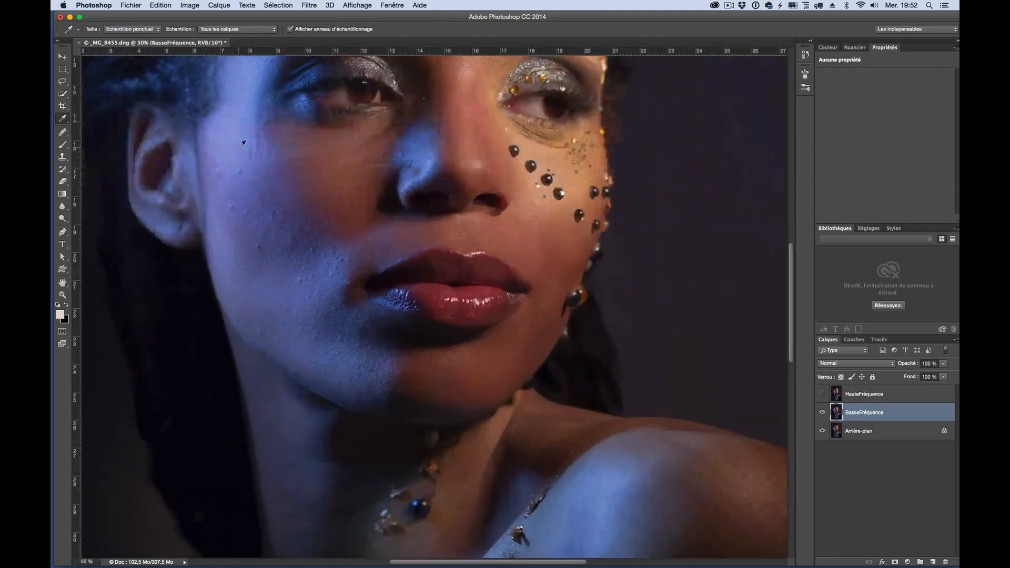
scroll(247, 145, "up", 5)
scroll(263, 149, "down", 3)
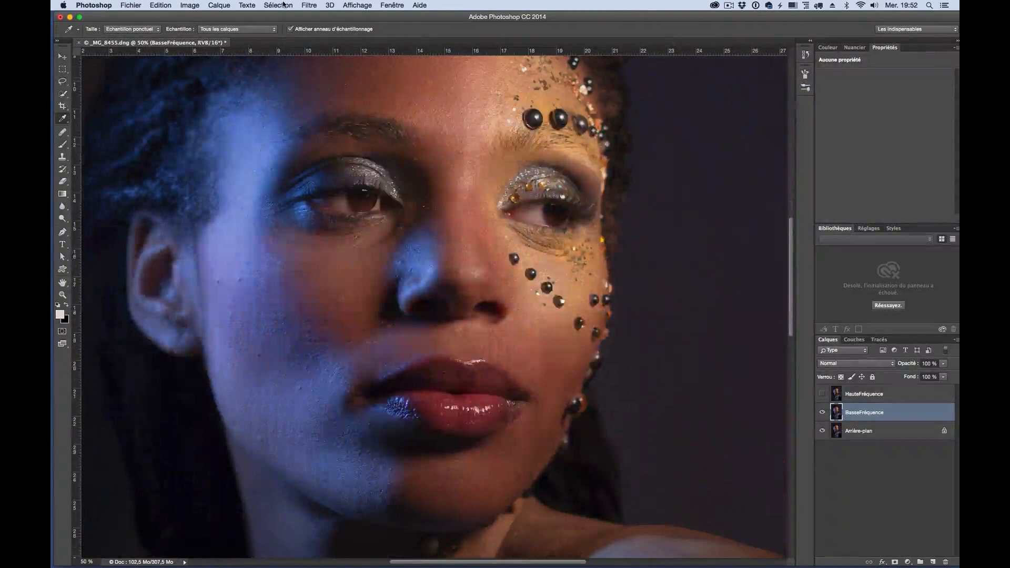
left_click(309, 5)
mouse_move(418, 146)
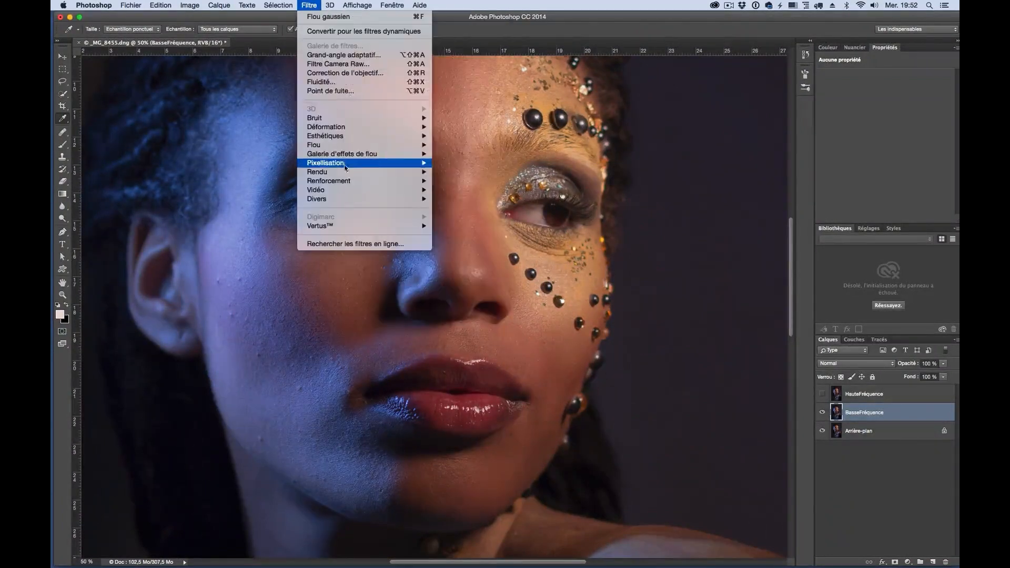
left_click(463, 190)
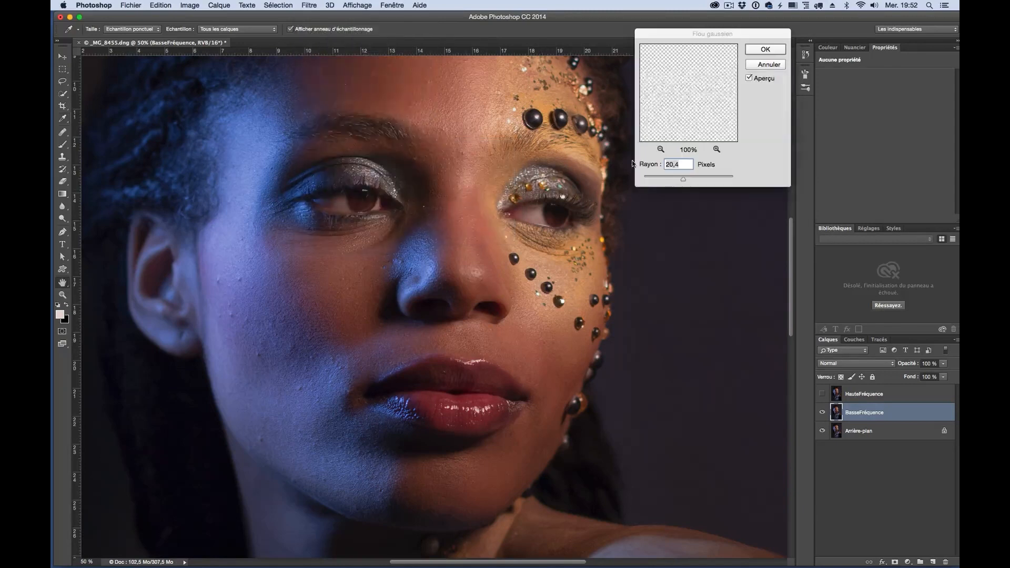
mouse_move(685, 180)
left_mouse_down()
mouse_move(671, 174)
mouse_move(685, 182)
left_mouse_up()
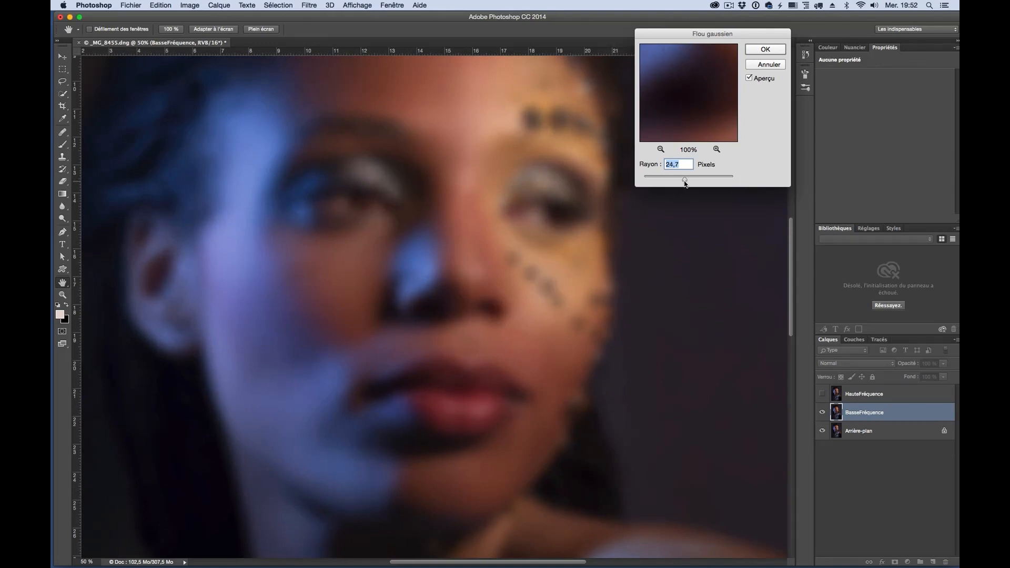
type("25")
left_click(775, 50)
key("i")
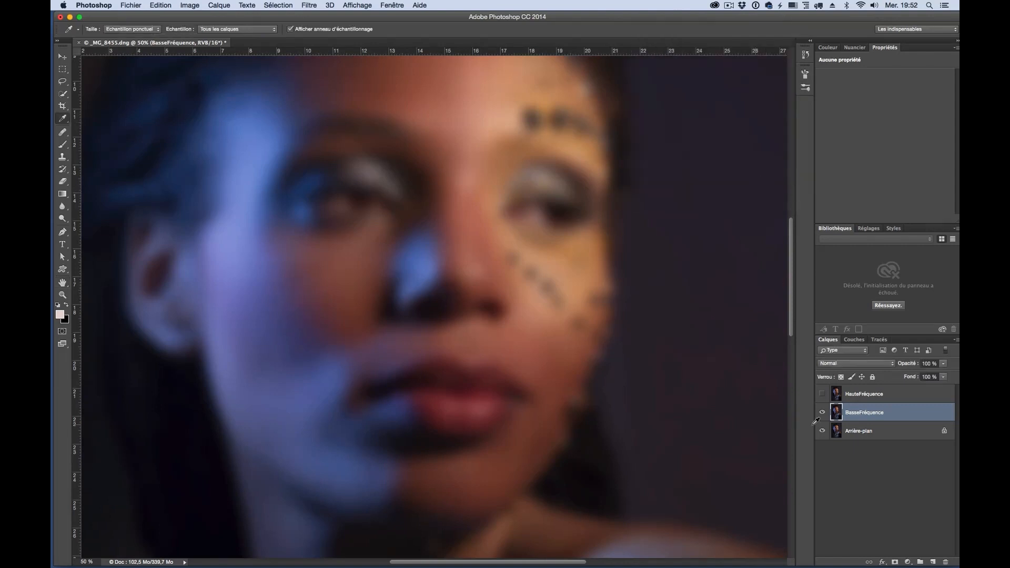
Show the HauteFréquence layer again and lower its contrast to -50 with Brightness/Contrast, using the legacy algorithm.
left_click(822, 393)
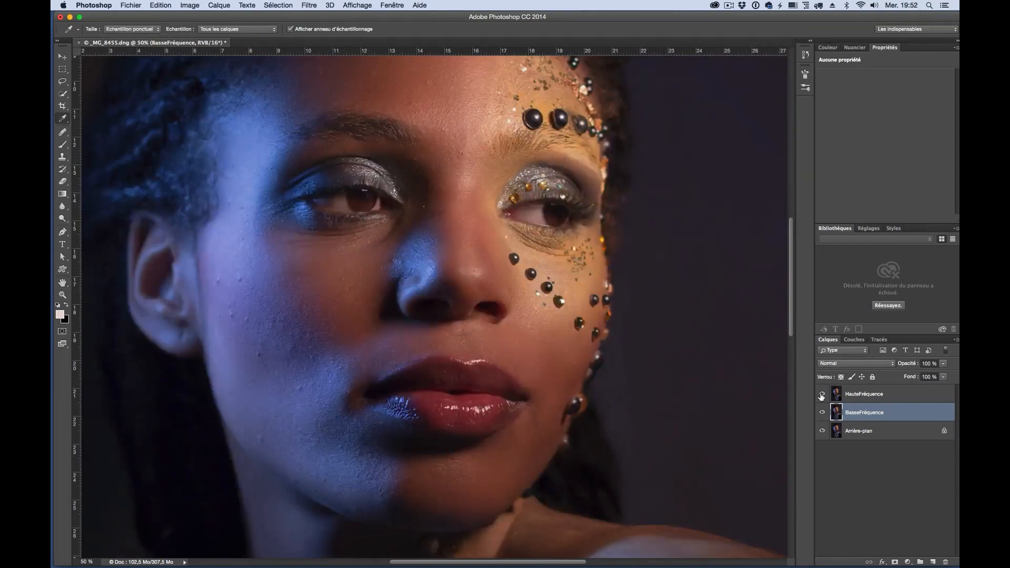
left_click(886, 396)
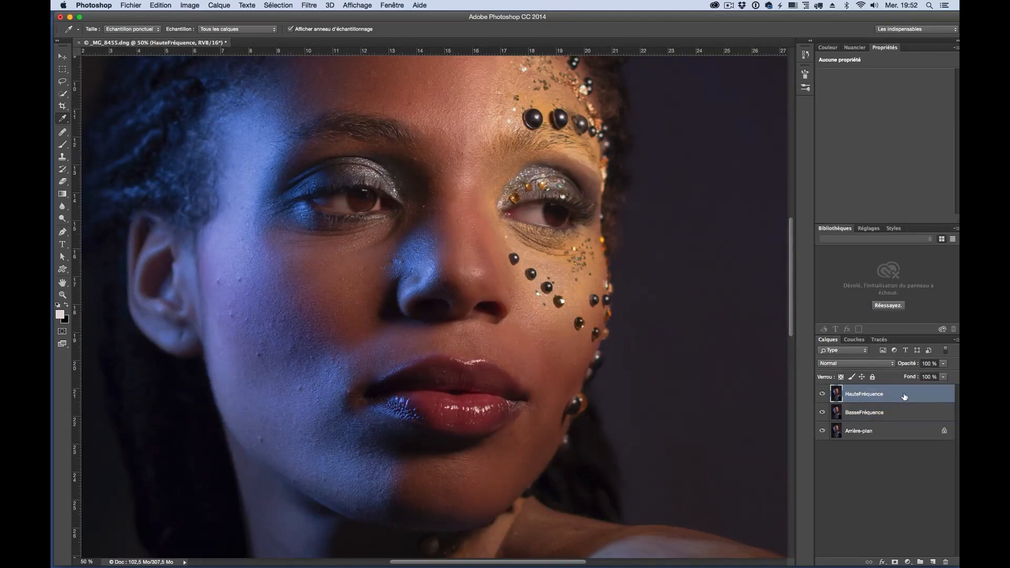
left_click(189, 5)
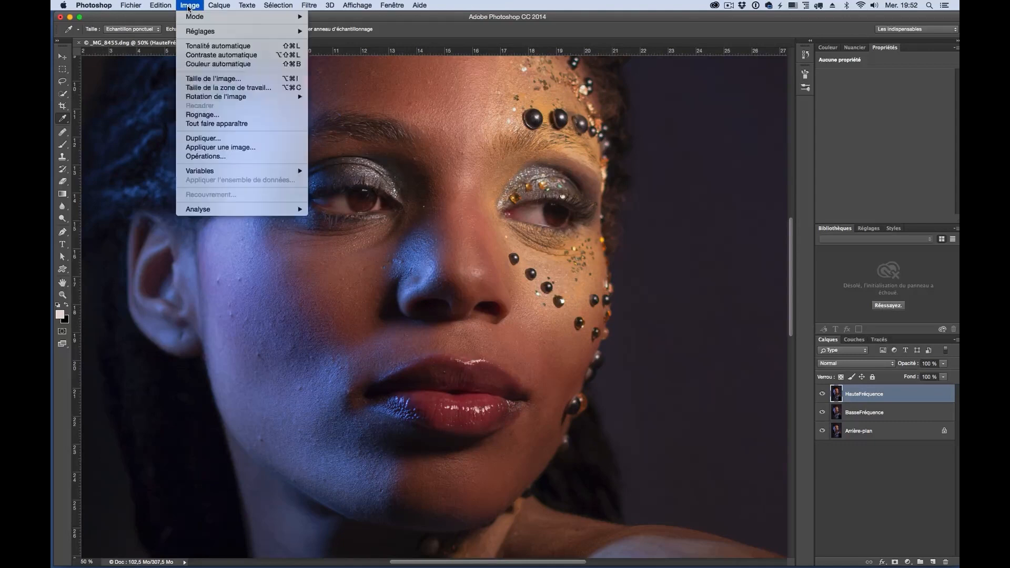
mouse_move(198, 18)
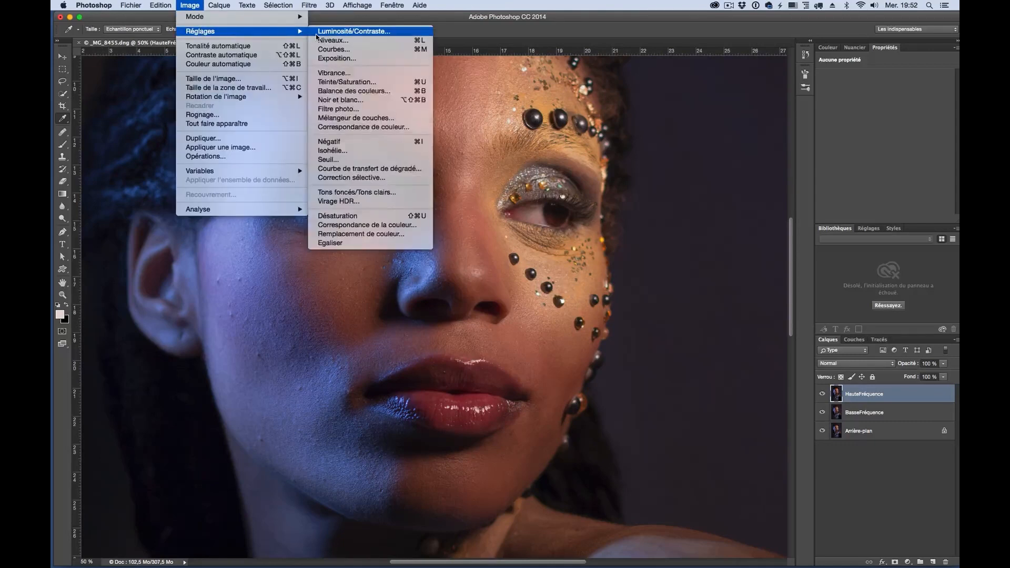
left_click(315, 35)
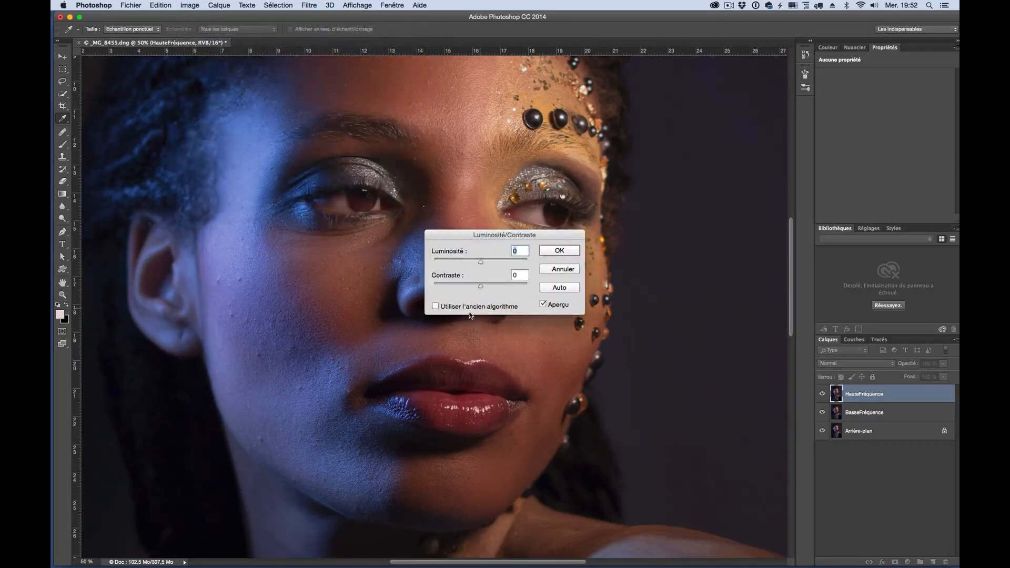
left_click(435, 307)
left_click(518, 275)
type("-50")
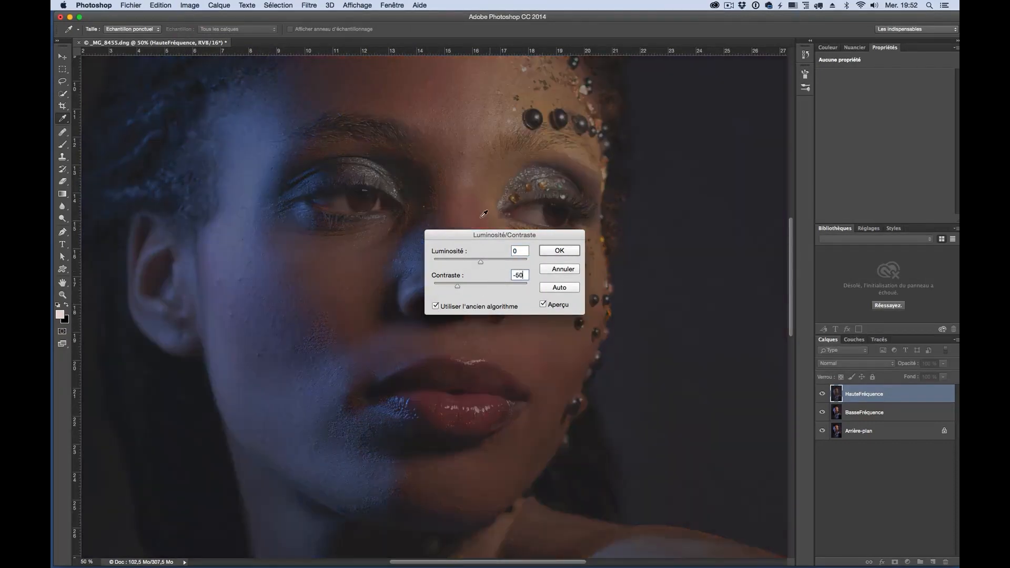
left_click(573, 249)
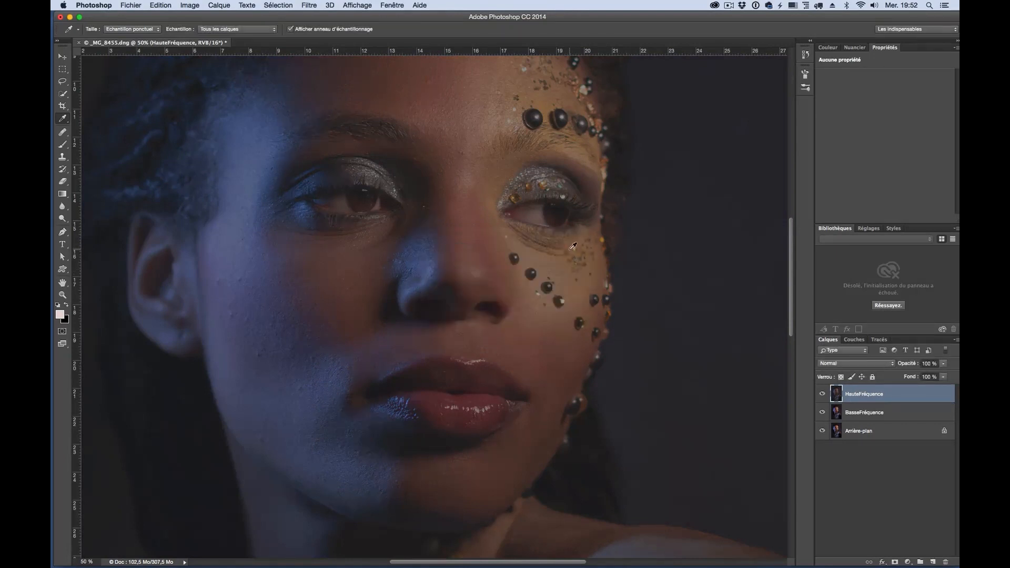
scroll(573, 247, "down", 3)
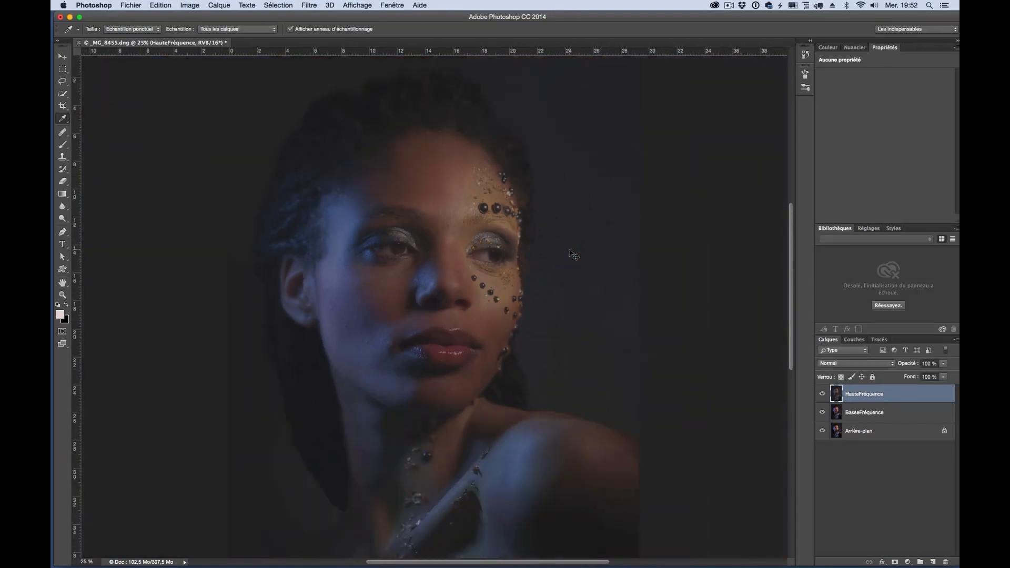
scroll(573, 252, "up", 1)
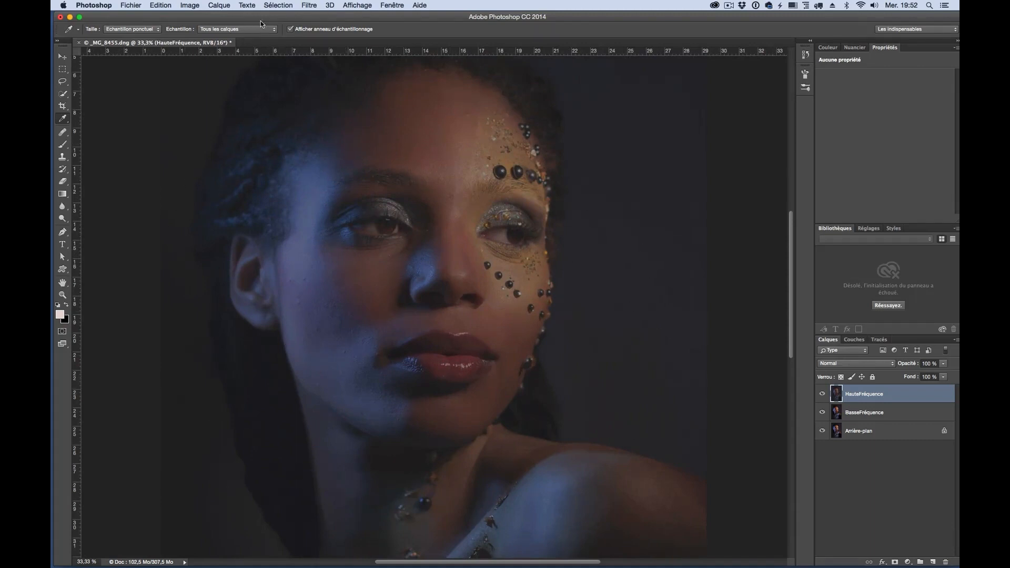
Apply a High Pass filter with a 25-pixel radius to the HauteFréquence layer and set its blend mode to Lumière vive.
left_click(308, 5)
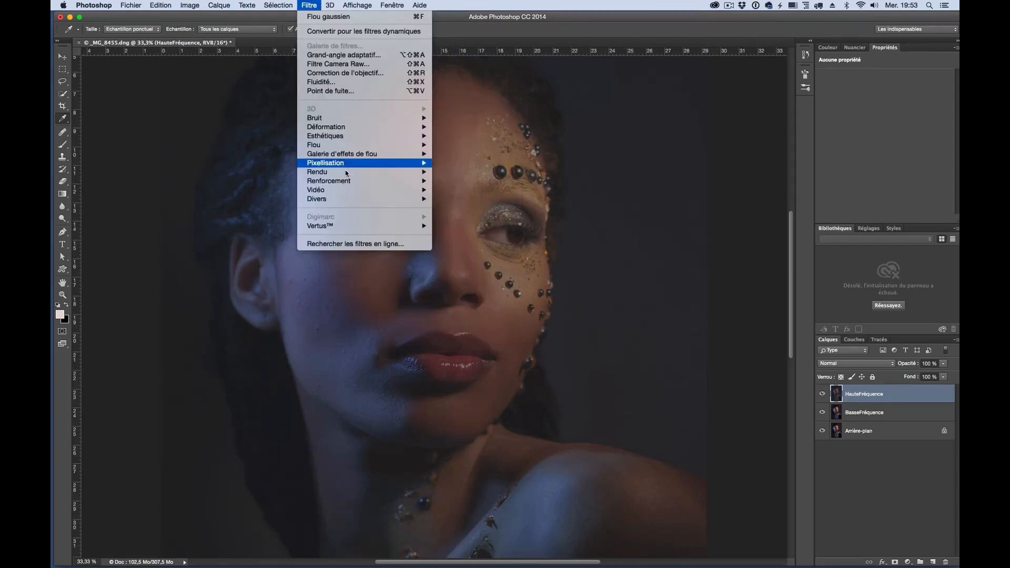
mouse_move(356, 198)
left_click(460, 228)
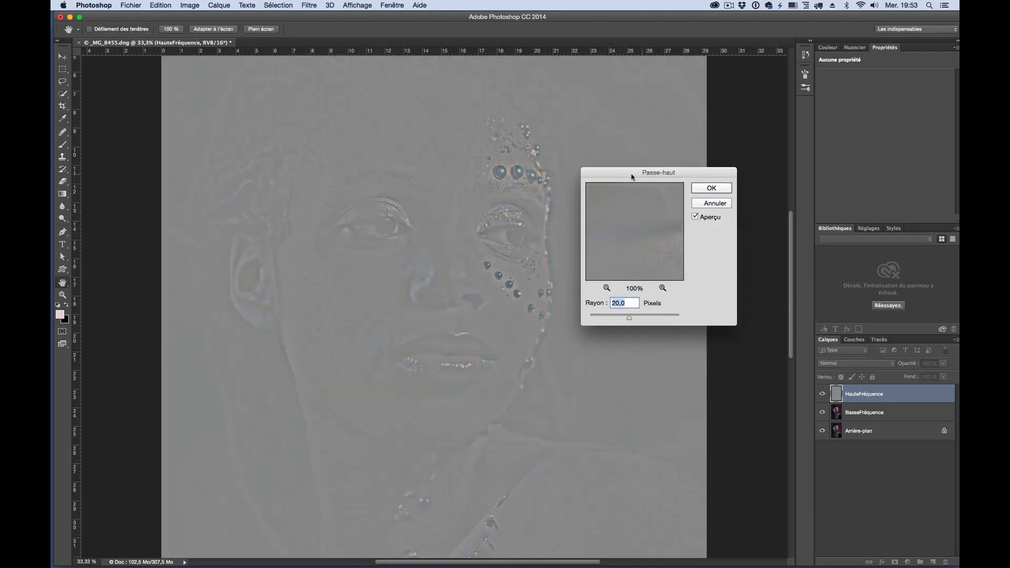
left_click_drag(634, 178, 642, 155)
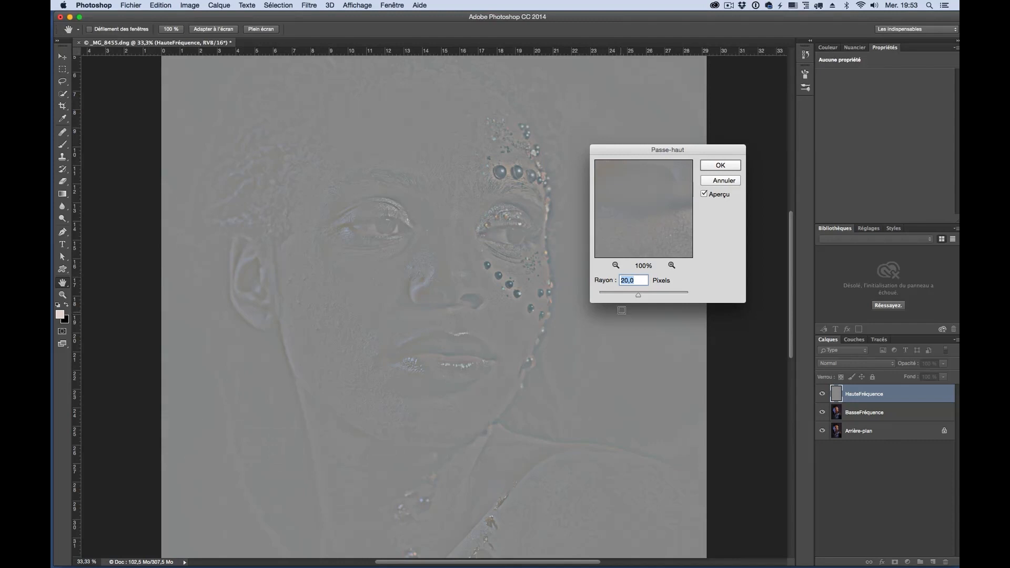
type("25")
left_click(716, 166)
left_click(834, 364)
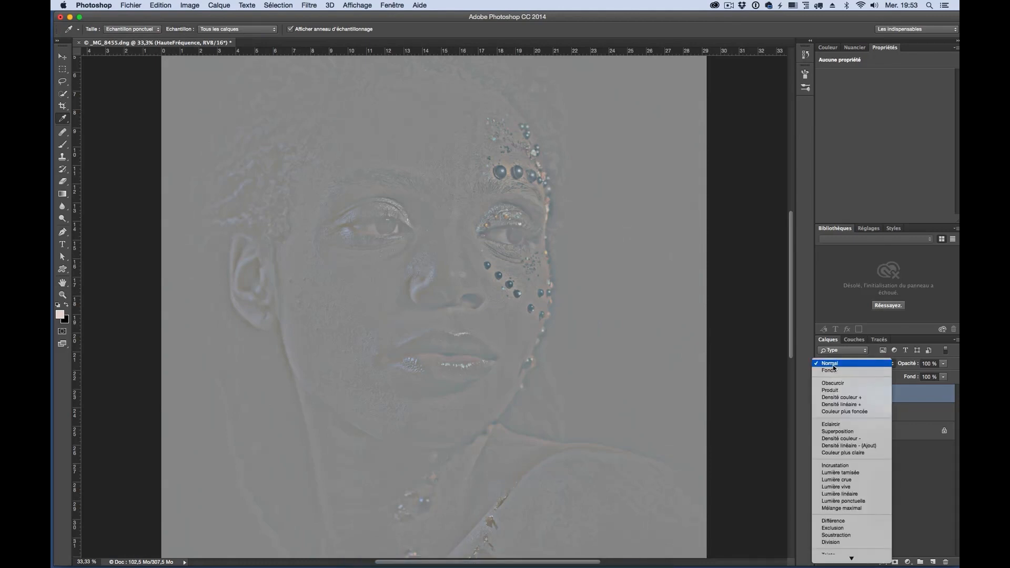
left_click(836, 487)
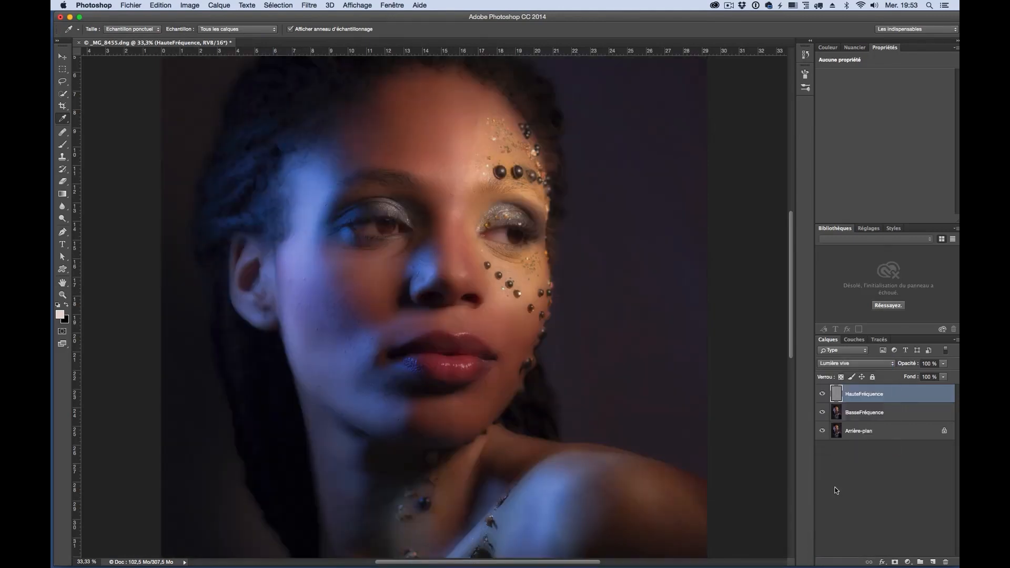
Change the HauteFréquence layer's blend mode to Lumière linéaire.
left_click(837, 363)
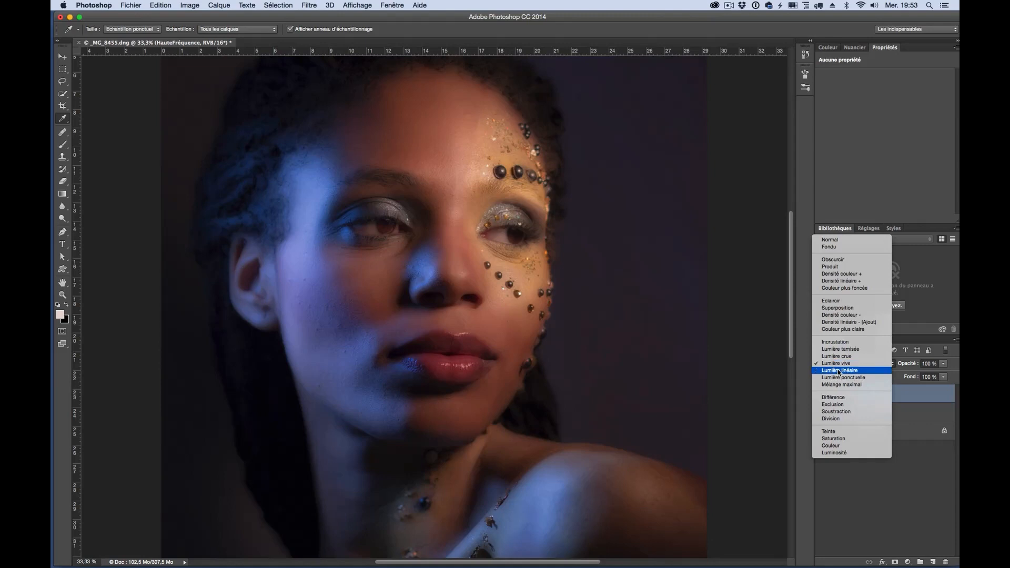
left_click(838, 371)
key("super+minus")
key("super+minus")
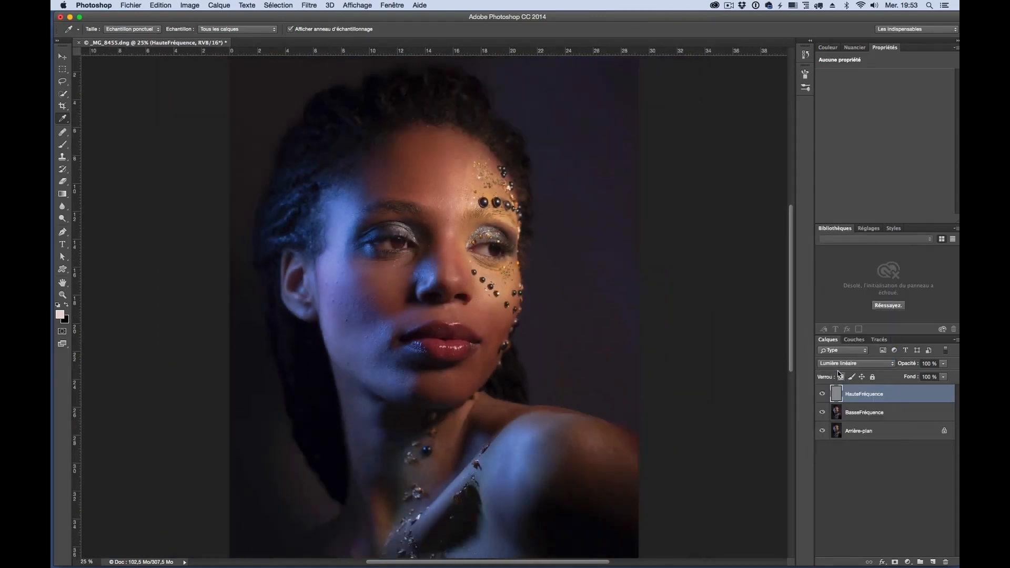
Compare the original Arrière-plan with the frequency separation result, and view the BasseFréquence and HauteFréquence layers on their own.
left_click(820, 432, "alt")
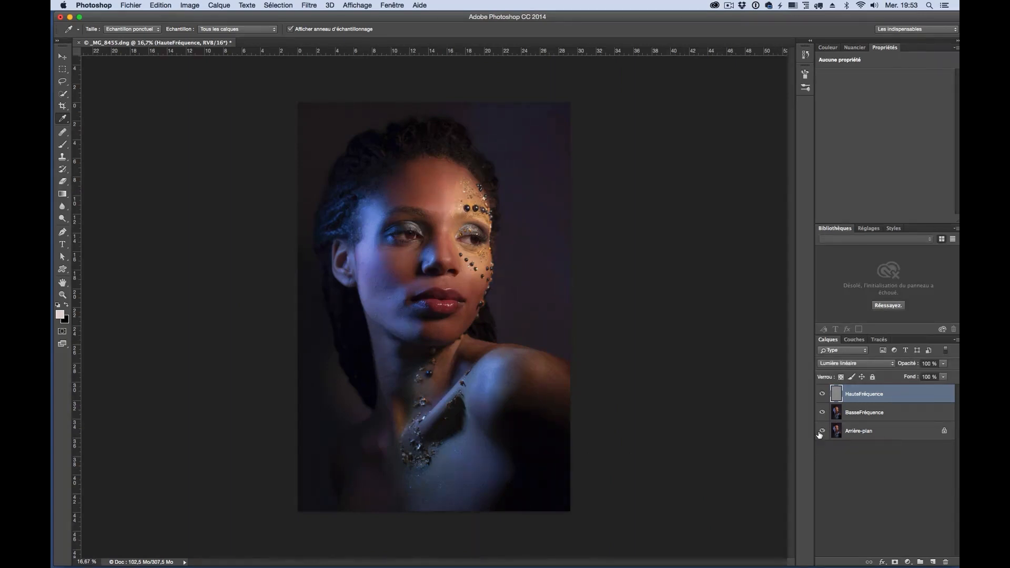
left_click(820, 432, "alt")
left_click(821, 432, "alt")
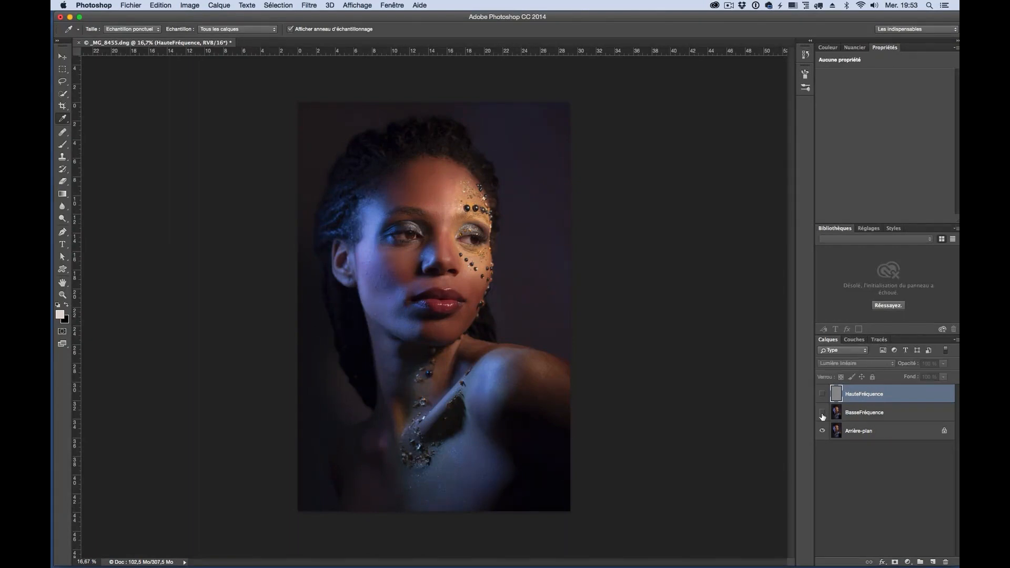
left_click(822, 412)
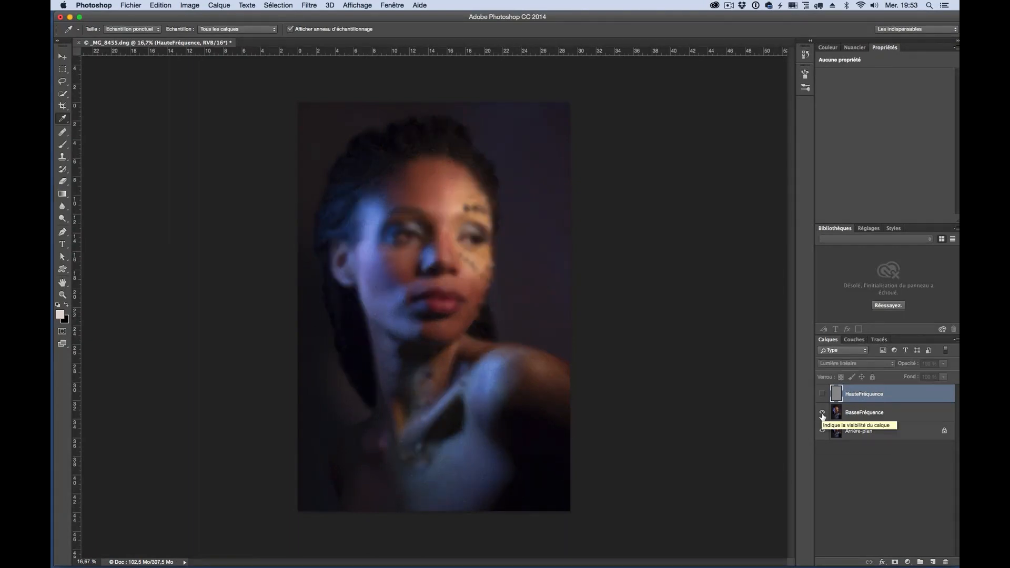
left_click(822, 414)
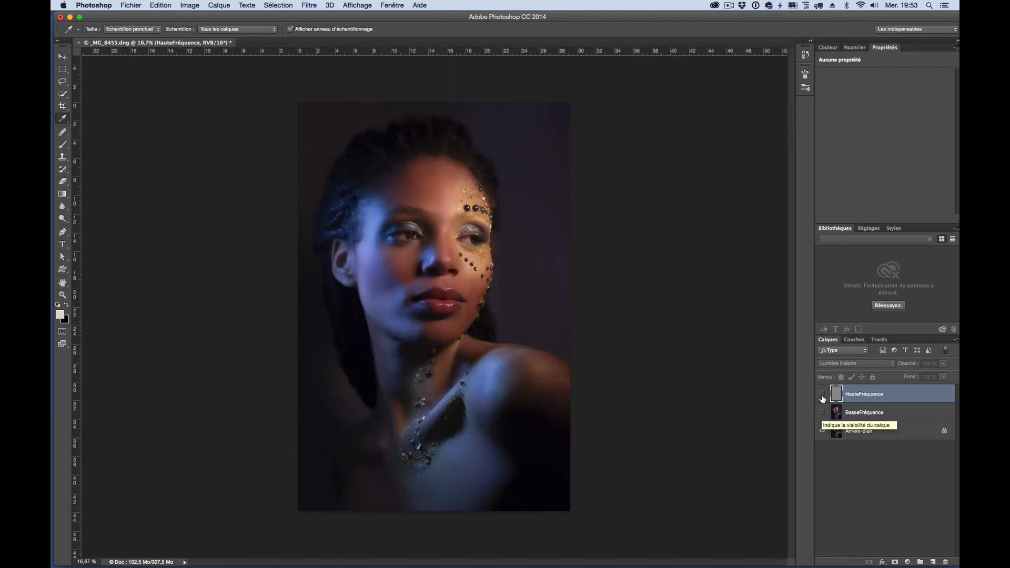
left_click(822, 395)
left_click(822, 395, "alt")
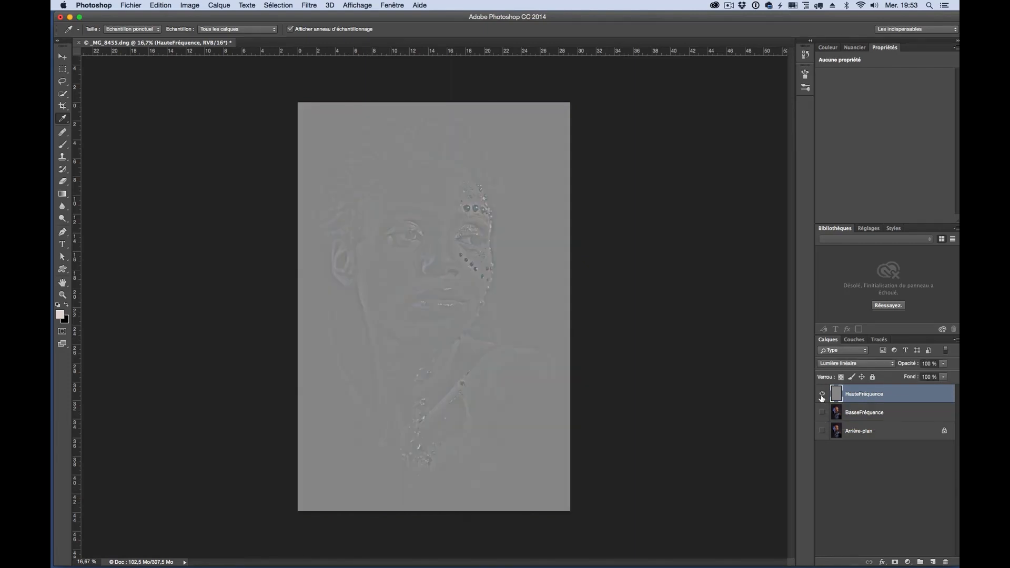
left_click(822, 402, "alt")
left_click(822, 412)
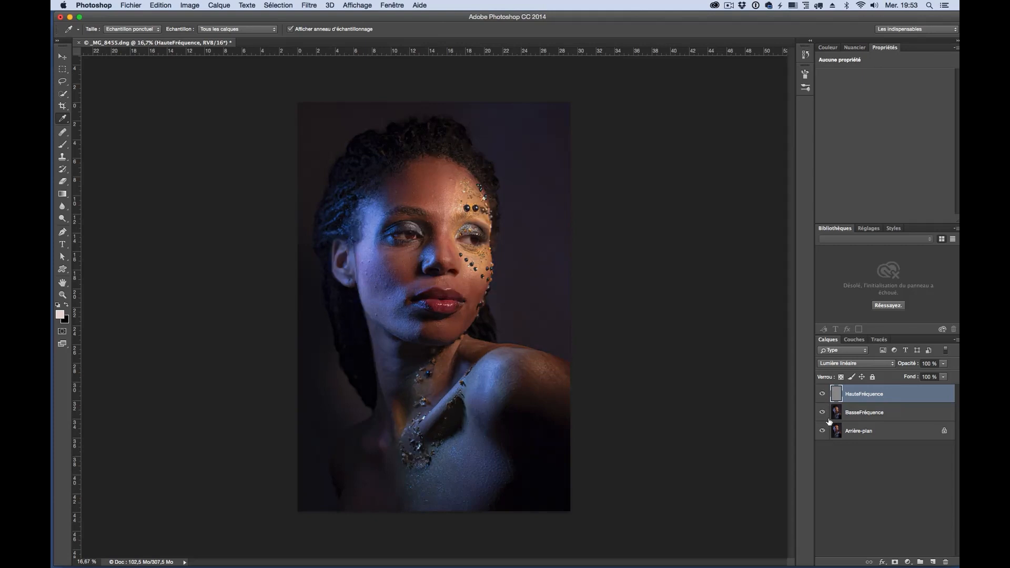
Group the HauteFréquence and BasseFréquence layers, name the group Separation Méthode 1, and hide it.
left_click(901, 497)
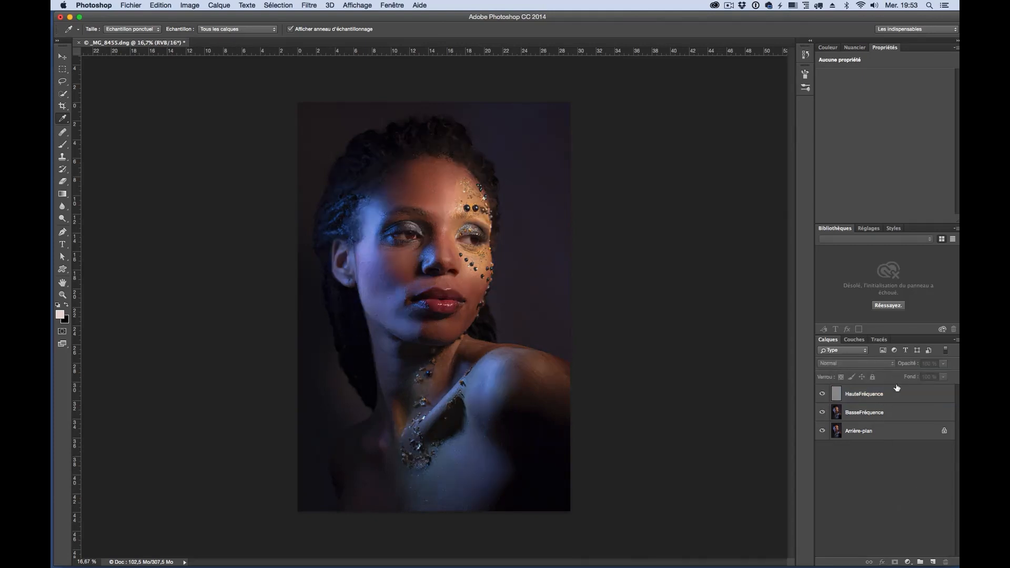
left_click(897, 390)
left_click(902, 413, "shift")
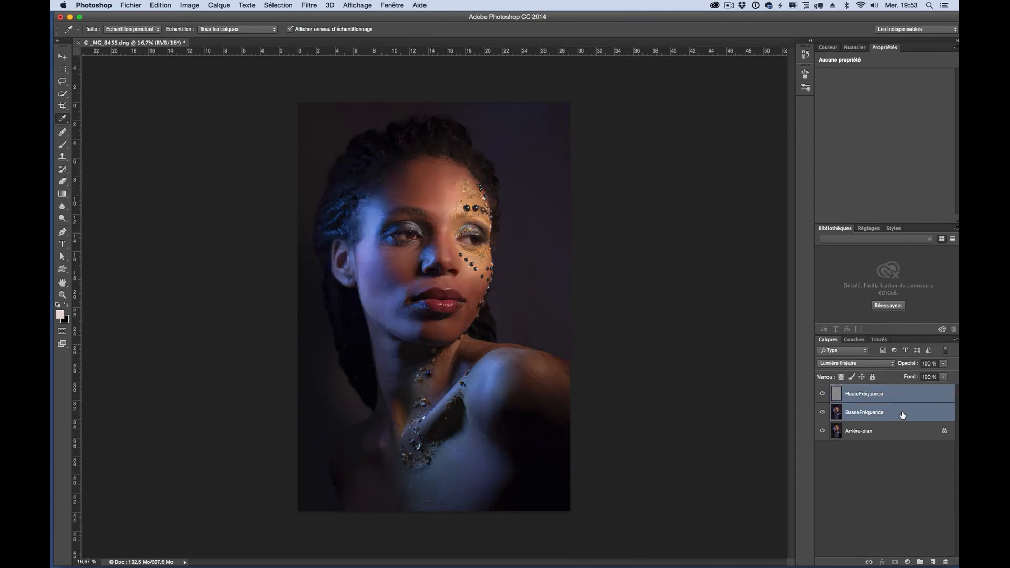
key("super+g")
double_click(855, 390)
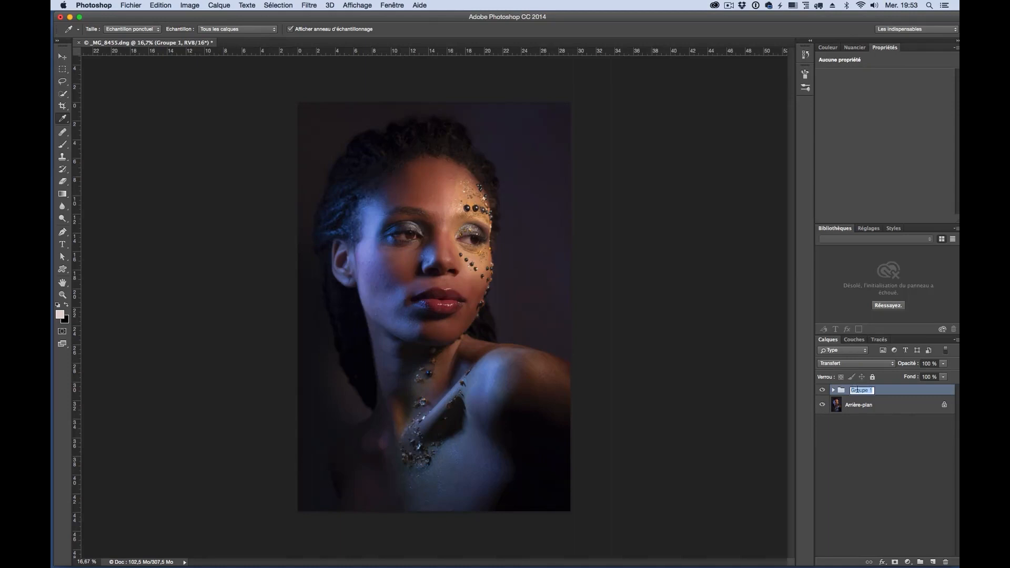
type("Se")
type("paration")
type(" Me")
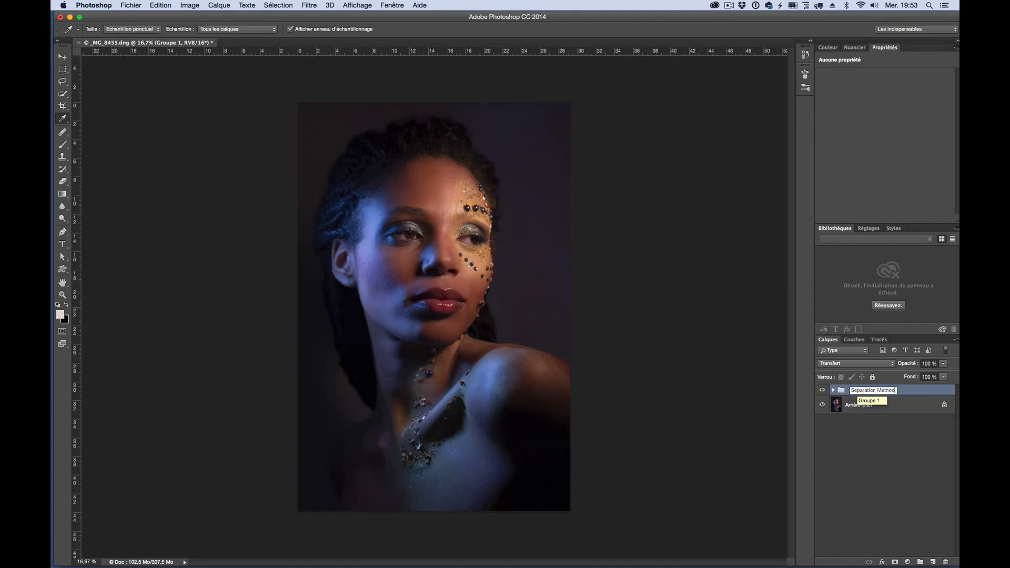
type("thode 1")
key("Return")
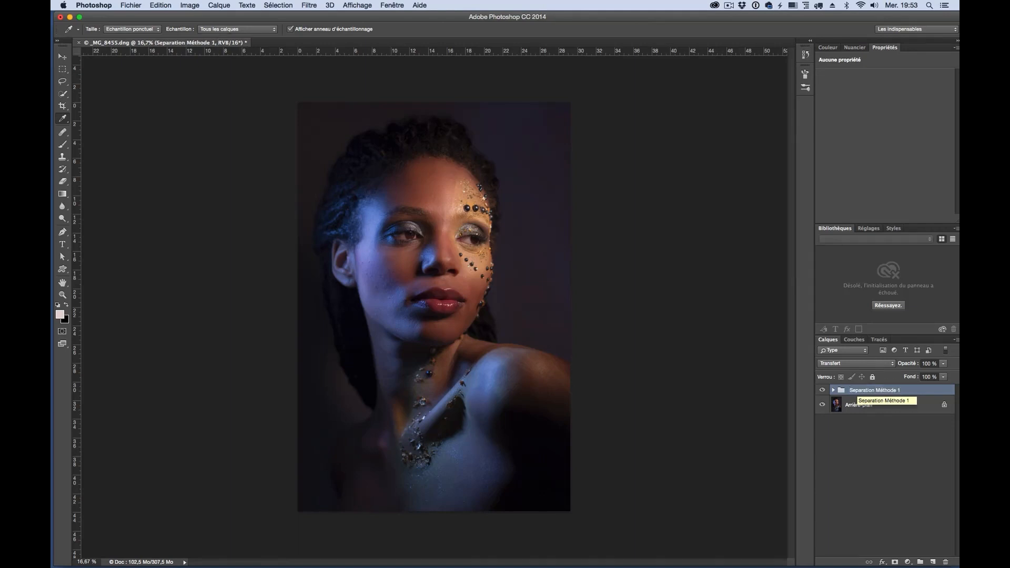
left_click(822, 389)
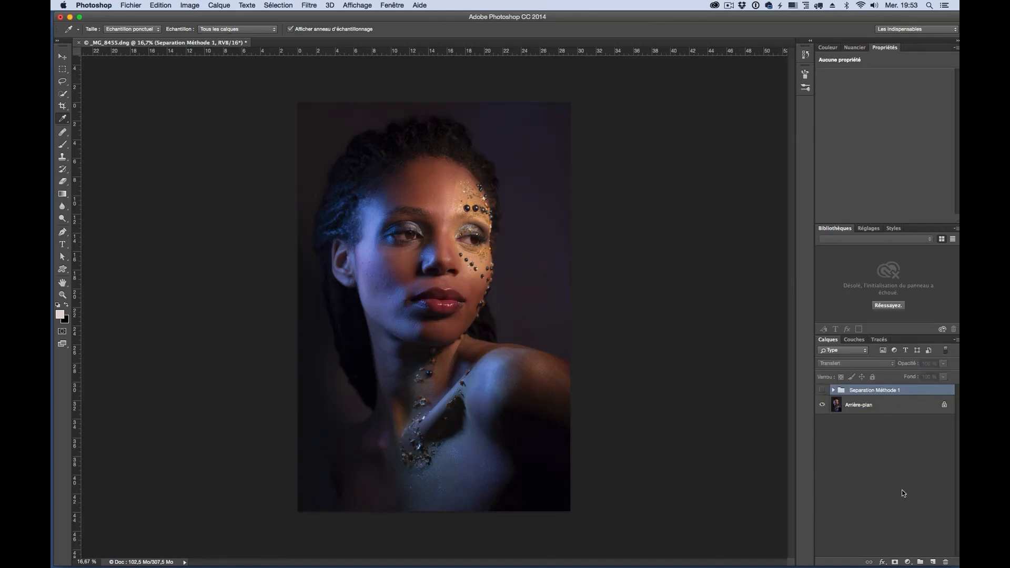
Duplicate the Arrière-plan layer twice.
left_click(873, 413)
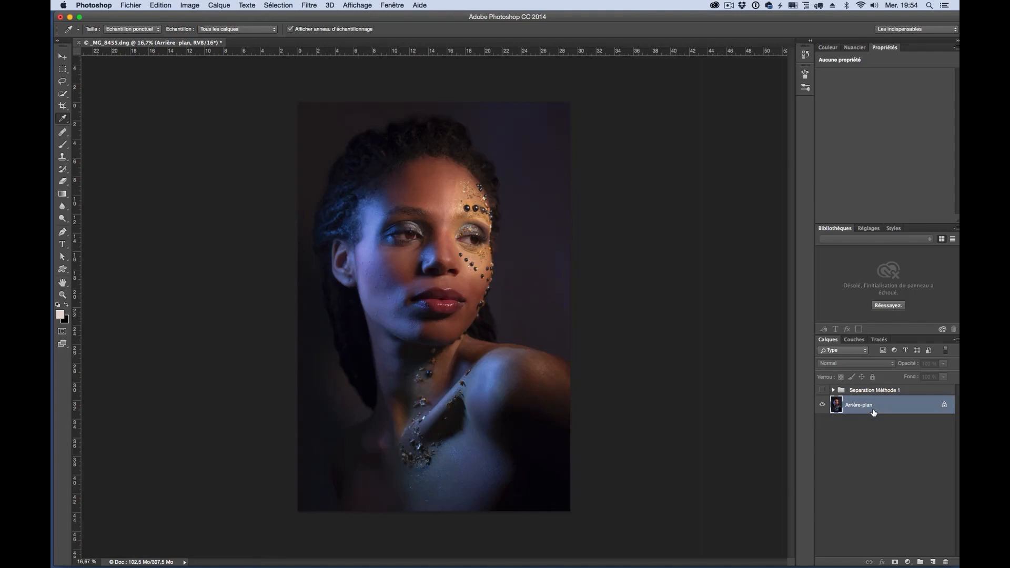
key("super+j")
key("super+j")
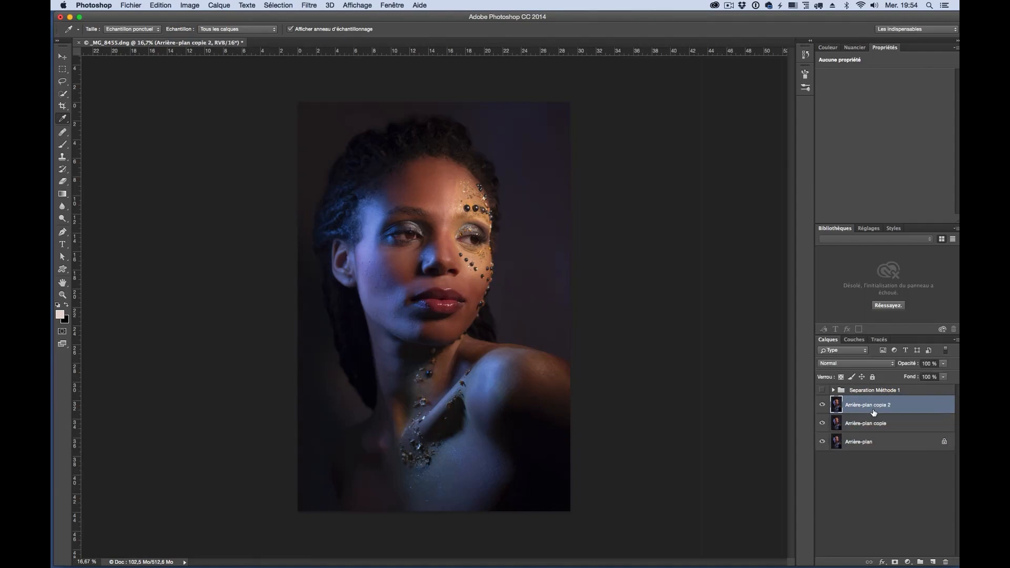
Rename the lower background copy as BF and the upper copy as HF.
left_click(868, 426)
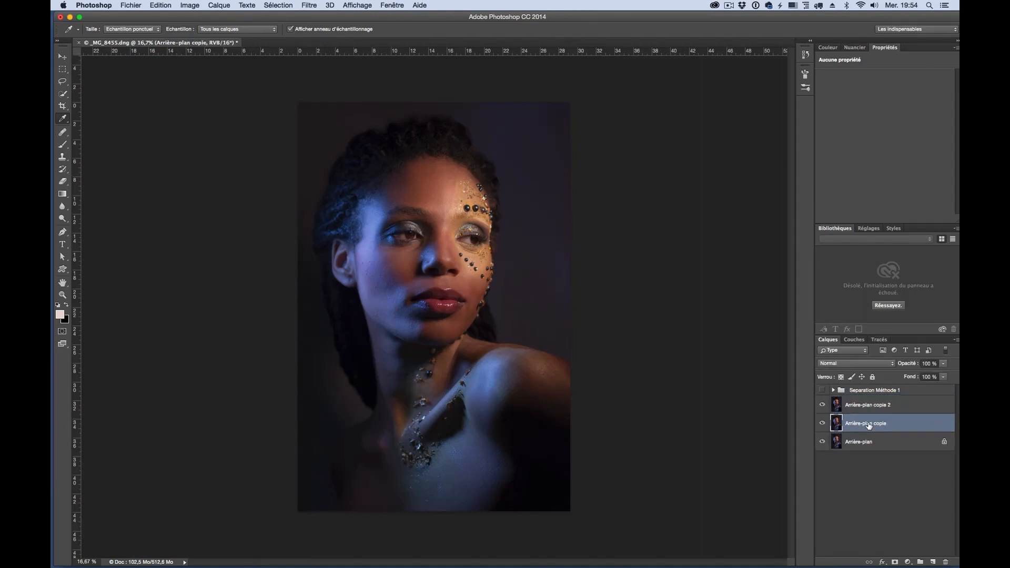
double_click(868, 424)
type("BF")
key("Return")
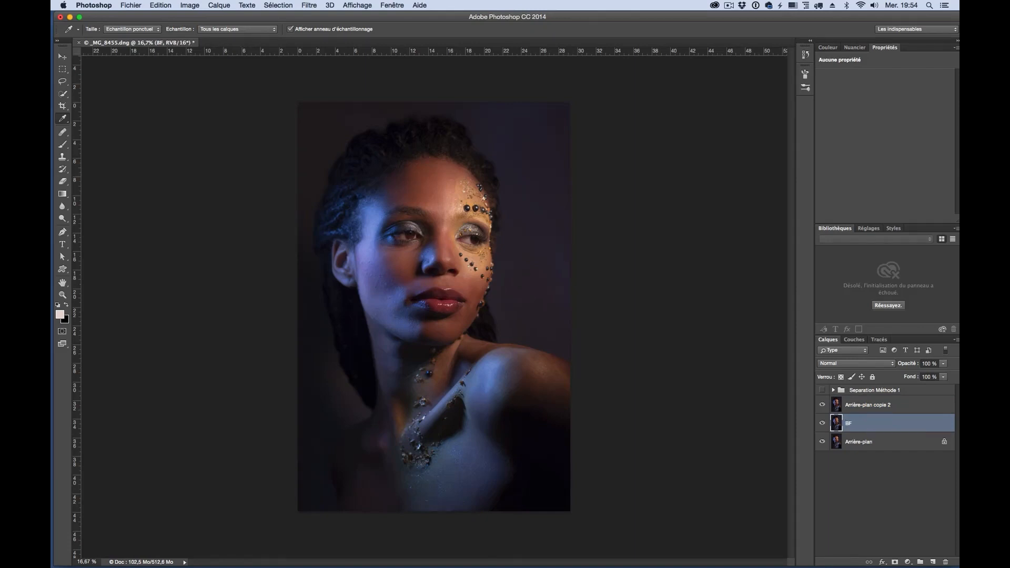
double_click(858, 406)
type("HF")
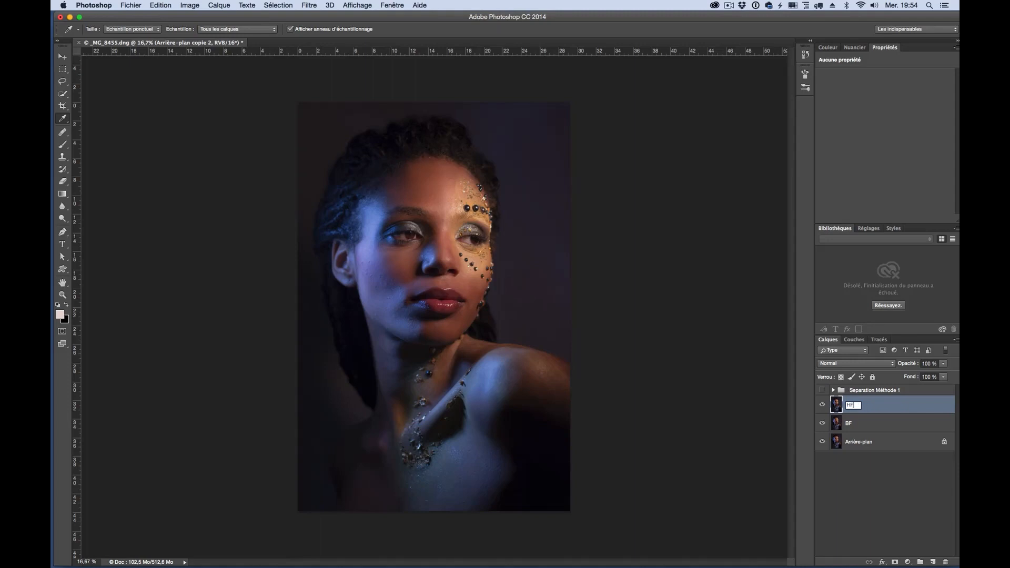
key("Return")
Hide the HF layer and apply a Gaussian blur with a 25-pixel radius to the BF layer.
left_click(822, 404)
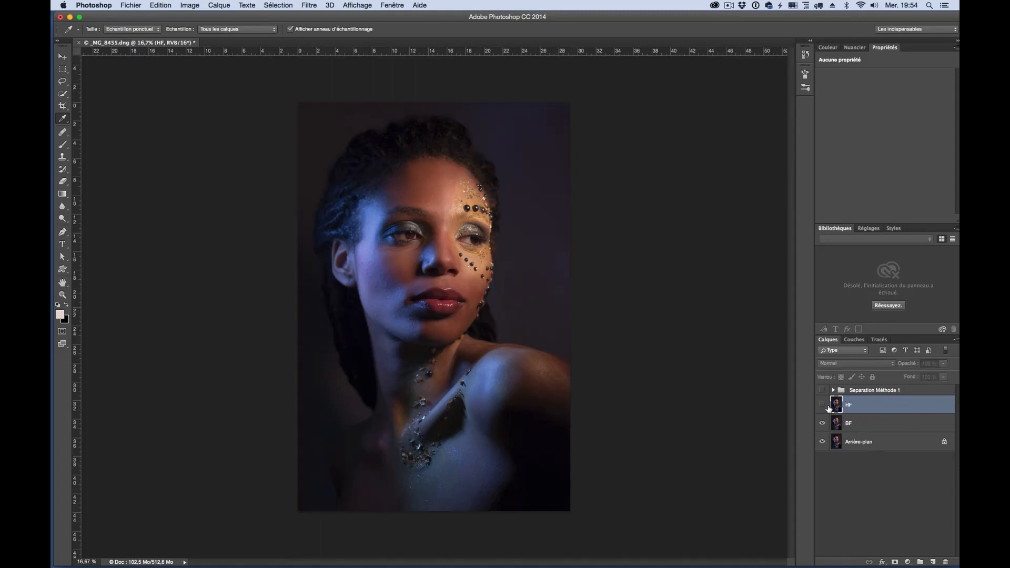
left_click(865, 426)
left_click(308, 5)
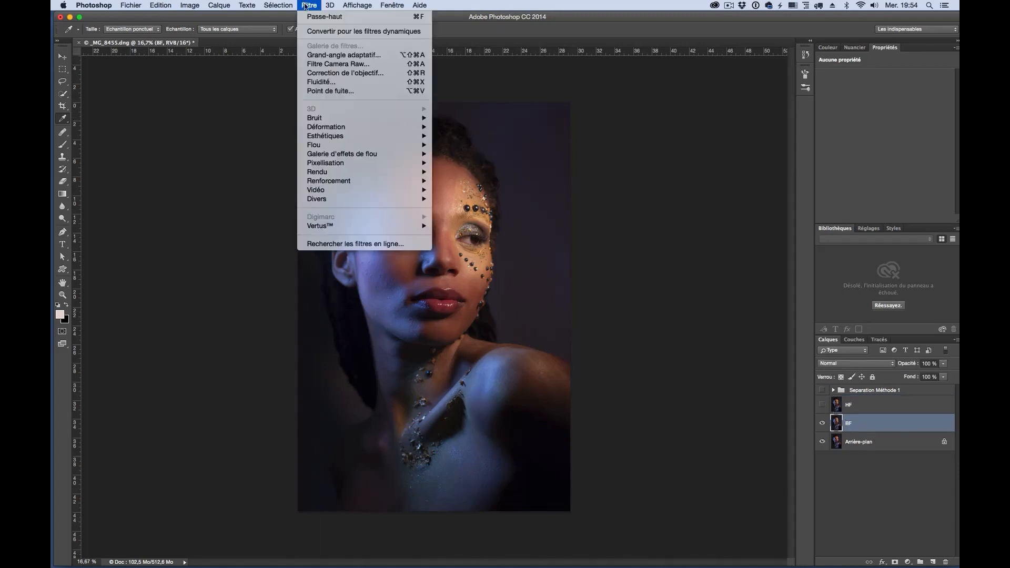
mouse_move(326, 172)
mouse_move(326, 146)
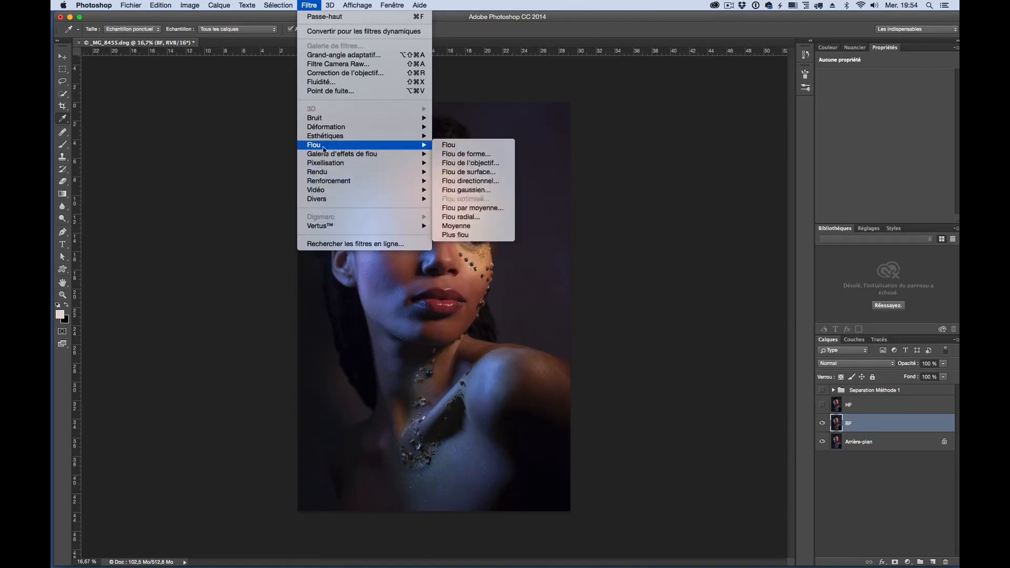
left_click(471, 189)
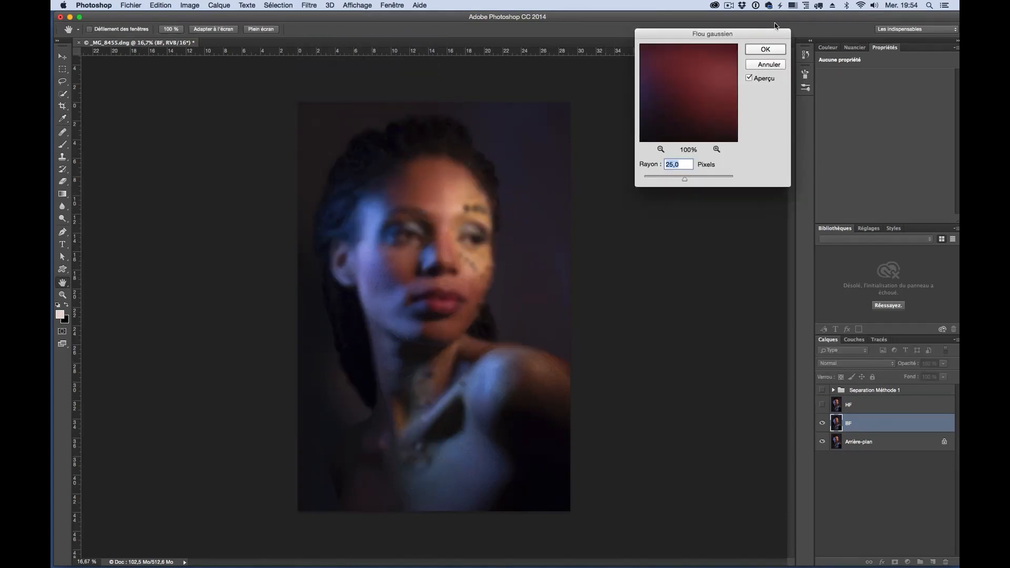
left_click(764, 49)
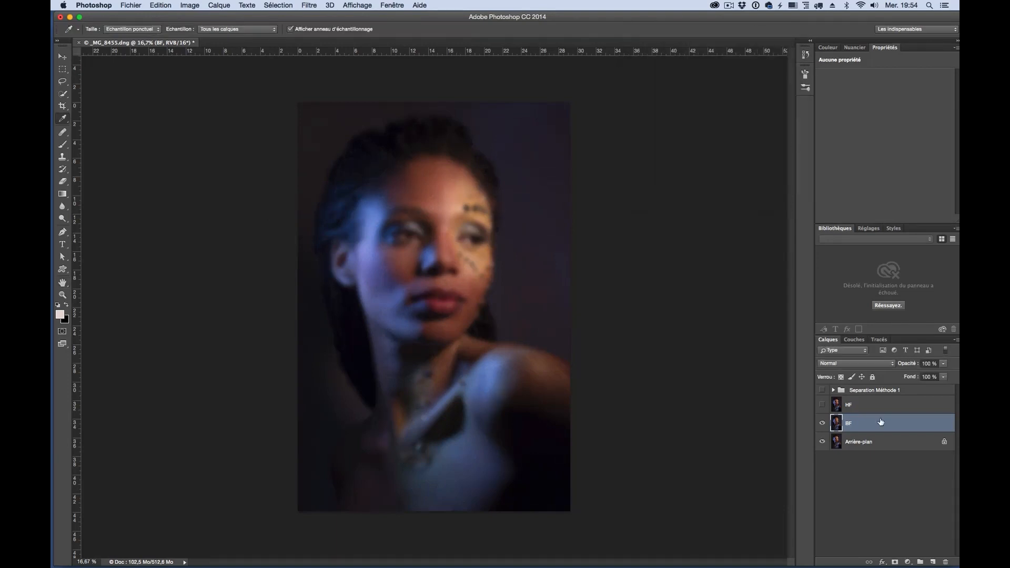
Show the HF layer again and start Apply Image on it with the scale set to 2.
left_click(851, 408)
left_click(823, 406)
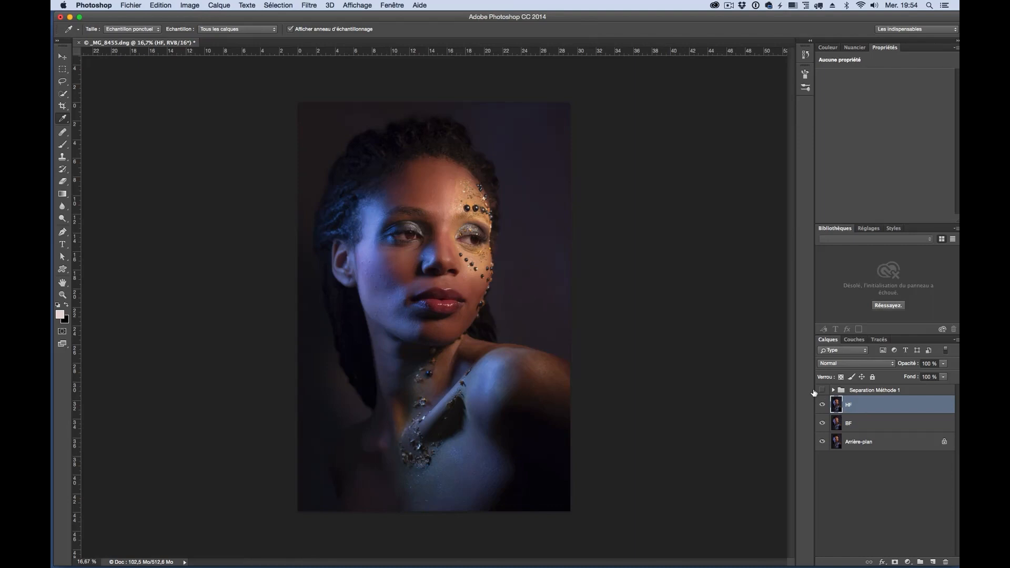
left_click(195, 5)
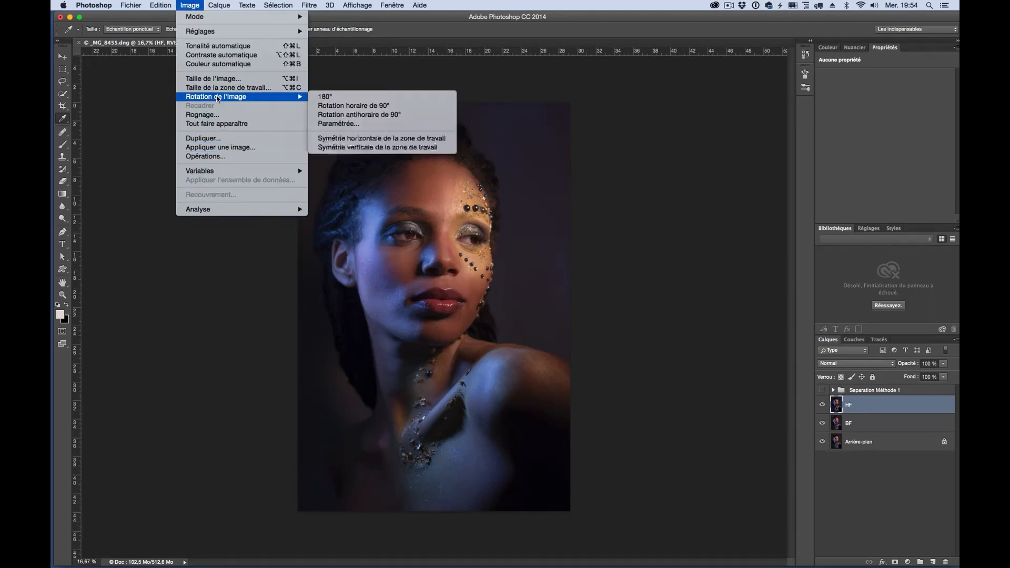
left_click(218, 150)
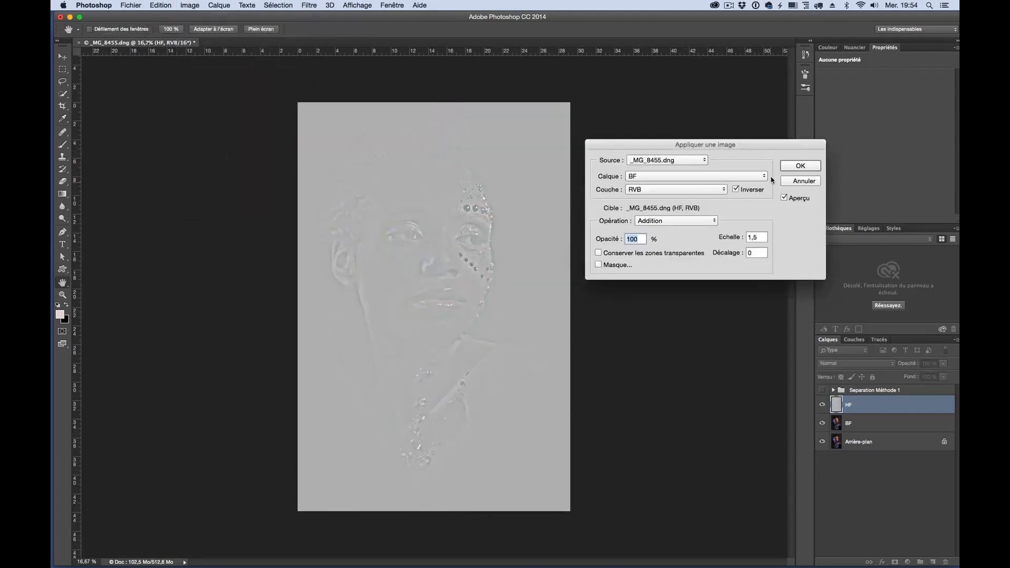
left_click_drag(709, 150, 668, 147)
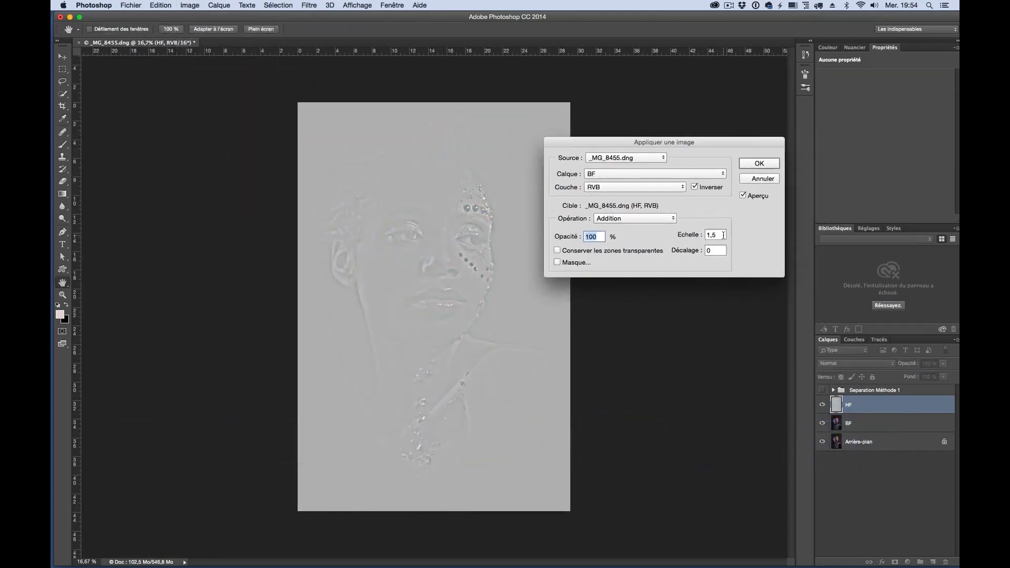
key("Tab")
type("2")
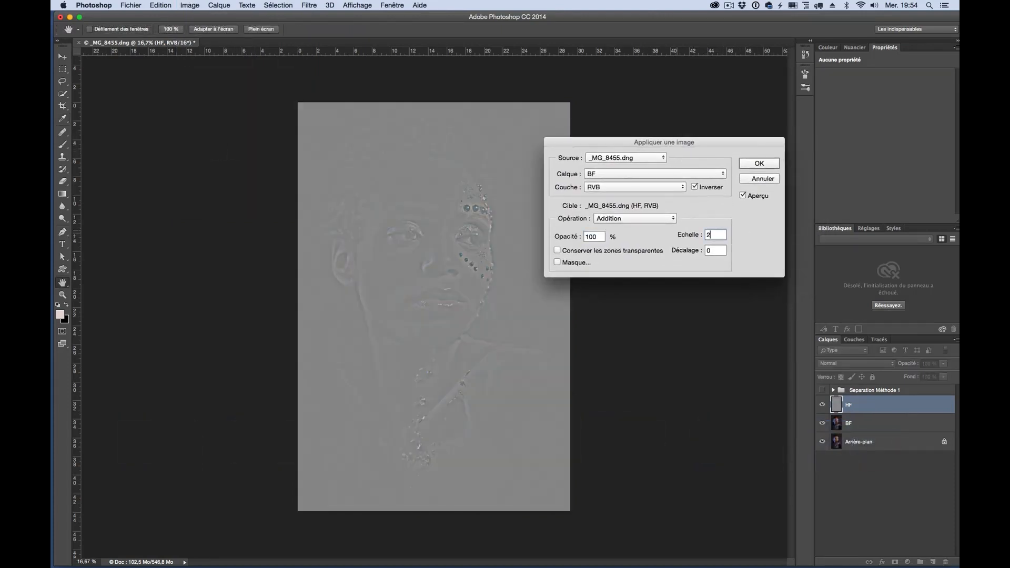
Choose BF as the source layer and apply its inverted RVB channel to HF with Addition, 100% opacity, scale 2 and offset 0.
left_click(619, 177)
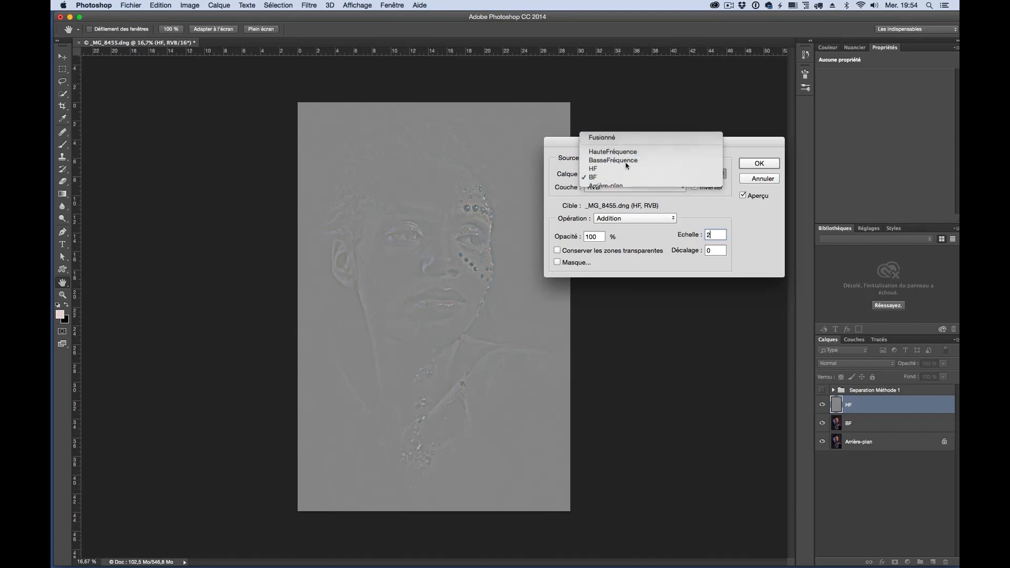
left_click(626, 133)
left_click(609, 176)
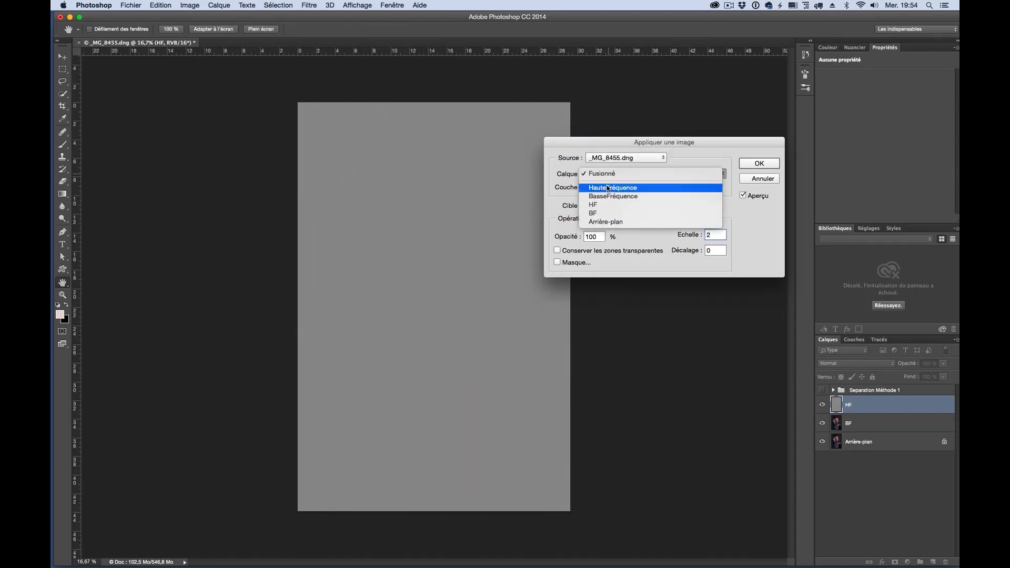
left_click(623, 185)
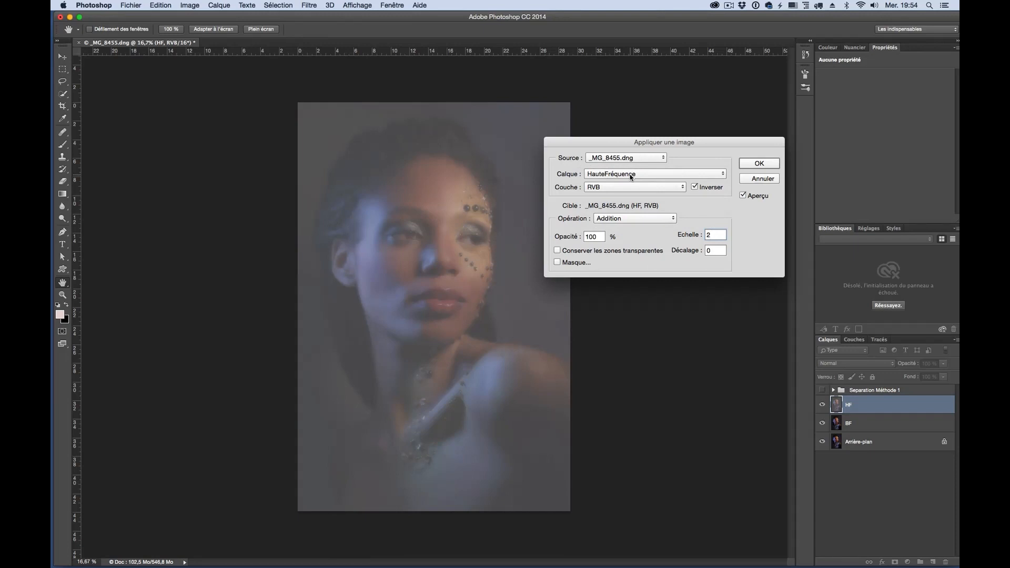
left_click(631, 177)
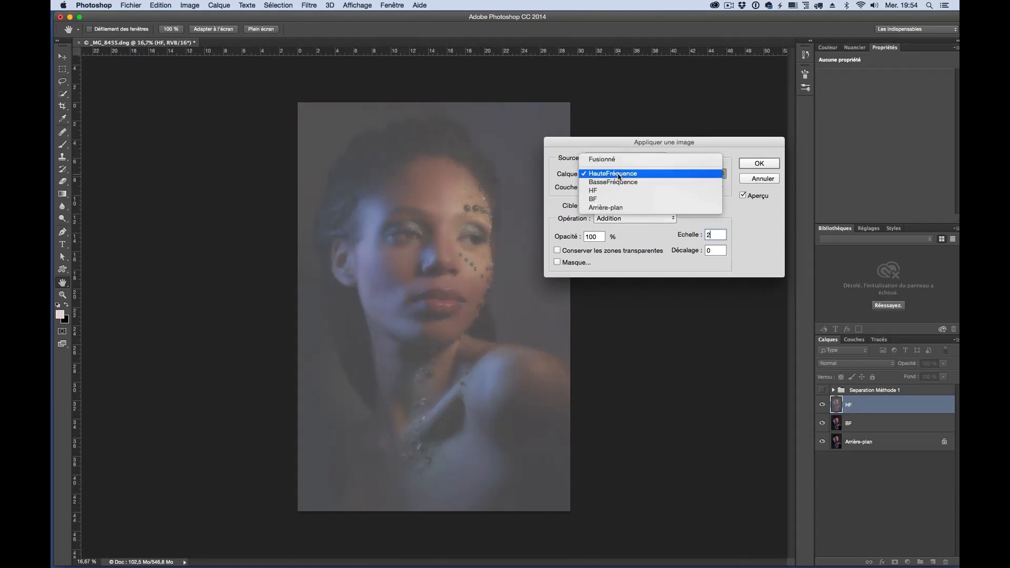
left_click(606, 199)
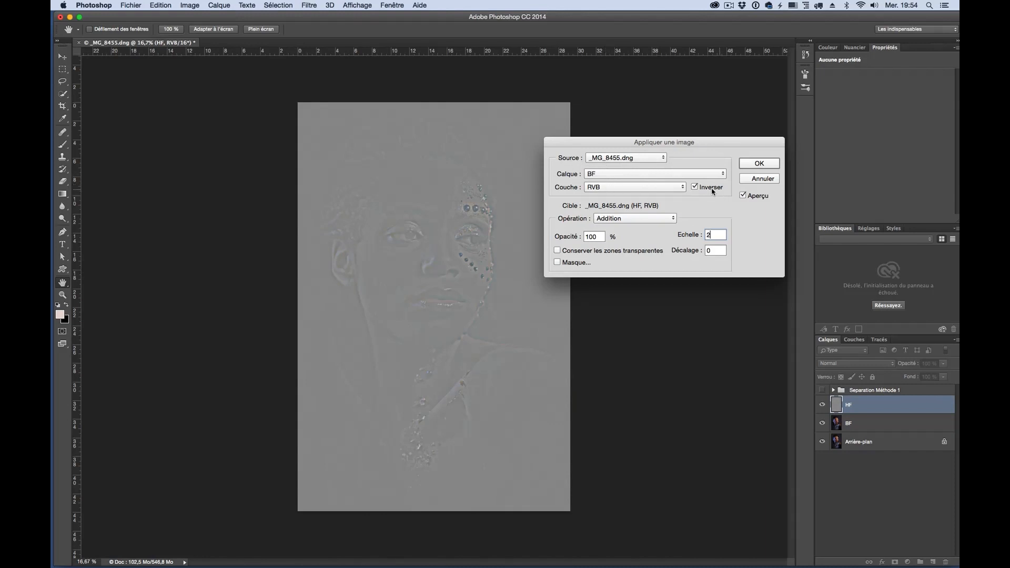
left_click(695, 188)
left_click(694, 187)
left_click(758, 164)
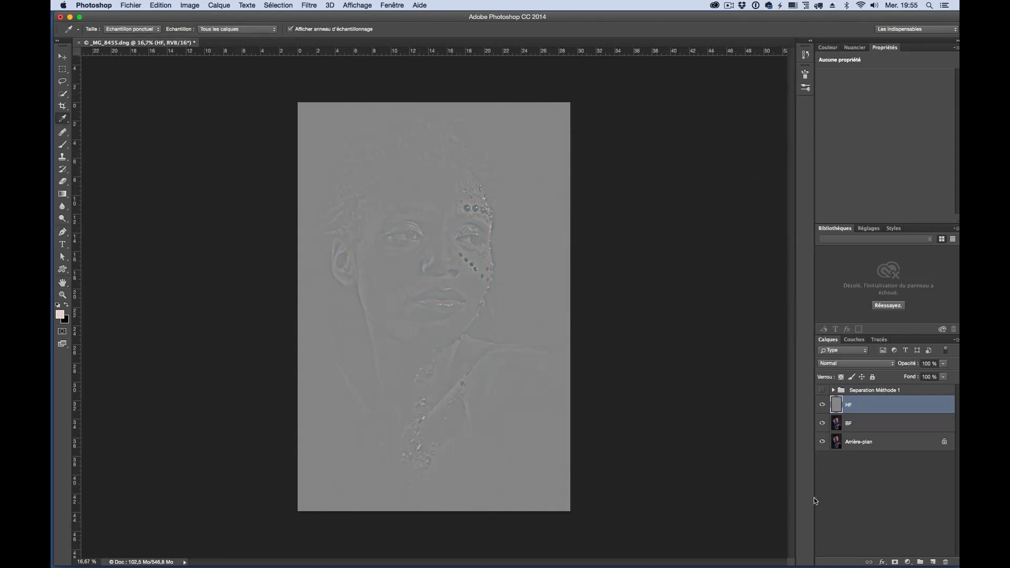
Set the HF layer's blending mode to Lumière linéaire and group it with BF as Separation Méthode 2.
left_click(850, 362)
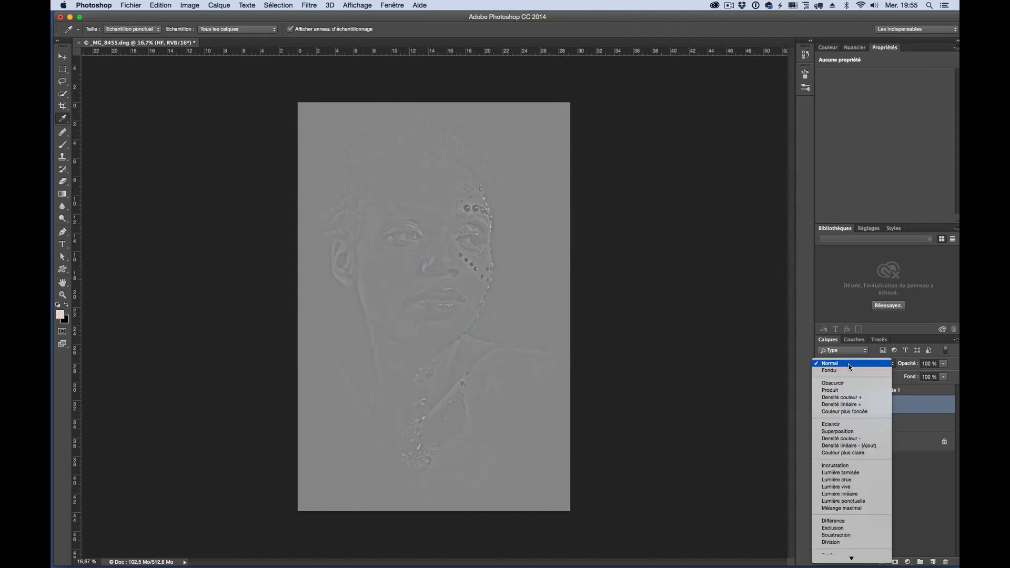
left_click(852, 494)
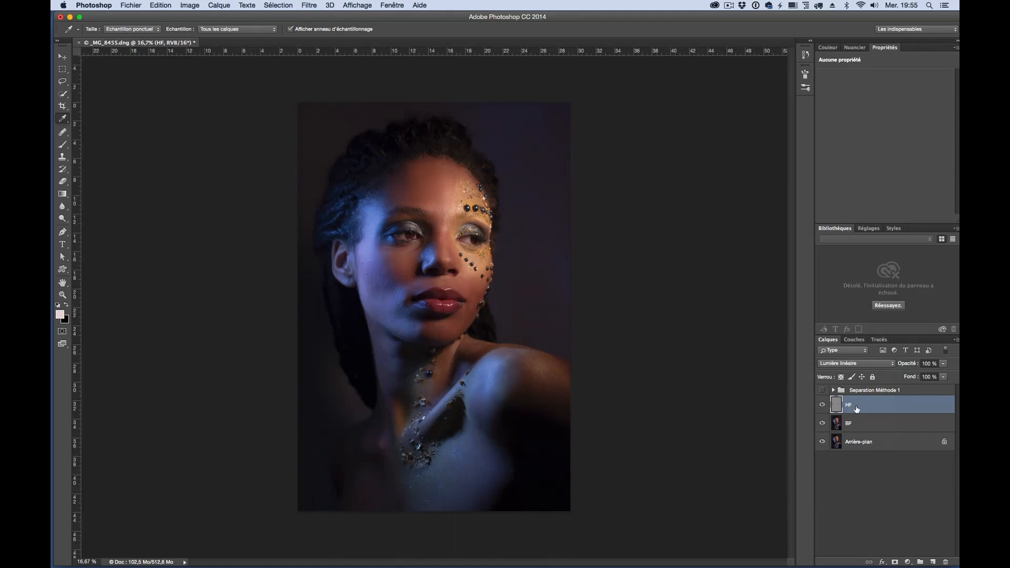
left_click(865, 420, "shift")
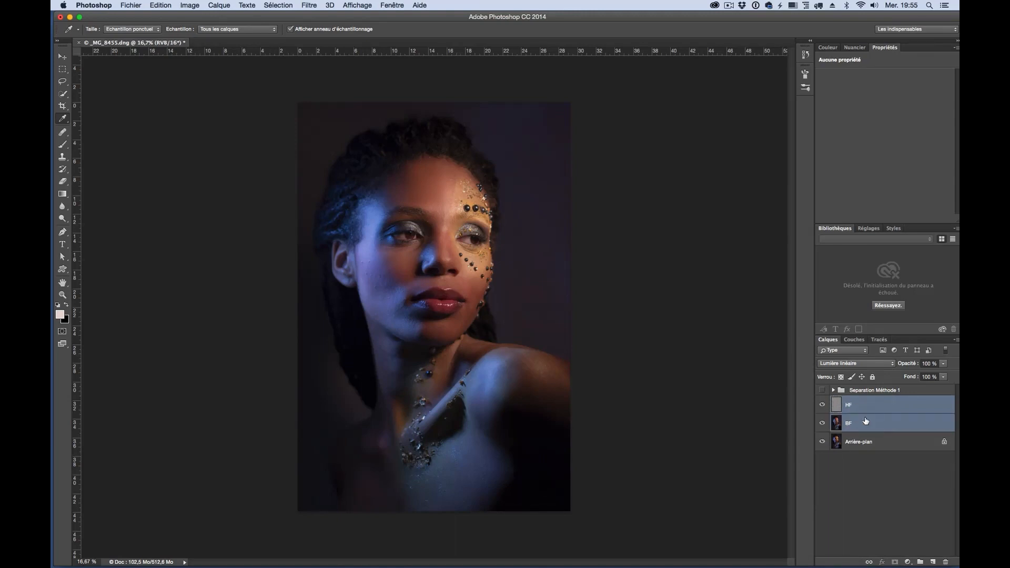
key("super+g")
double_click(857, 401)
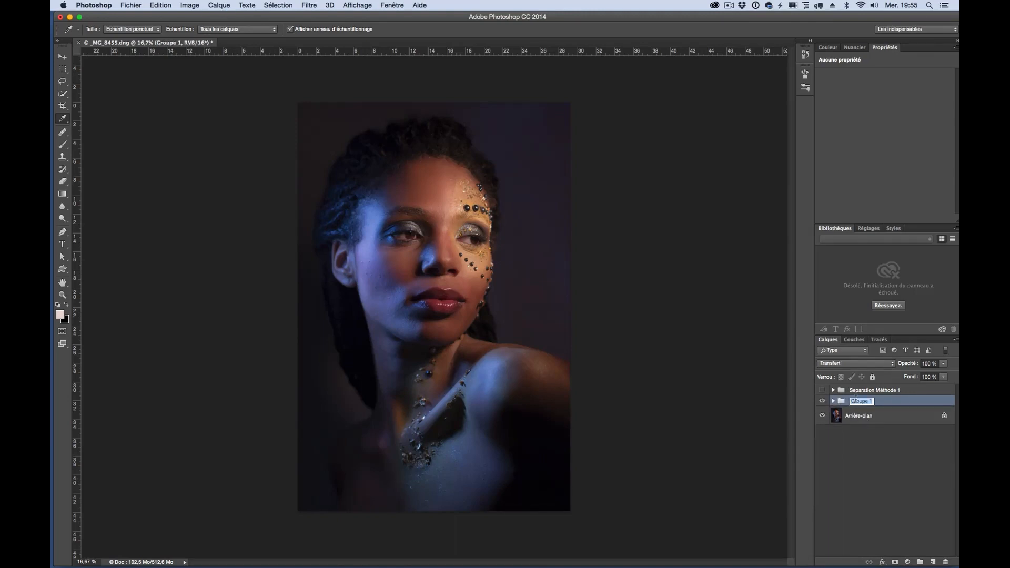
type("Sé")
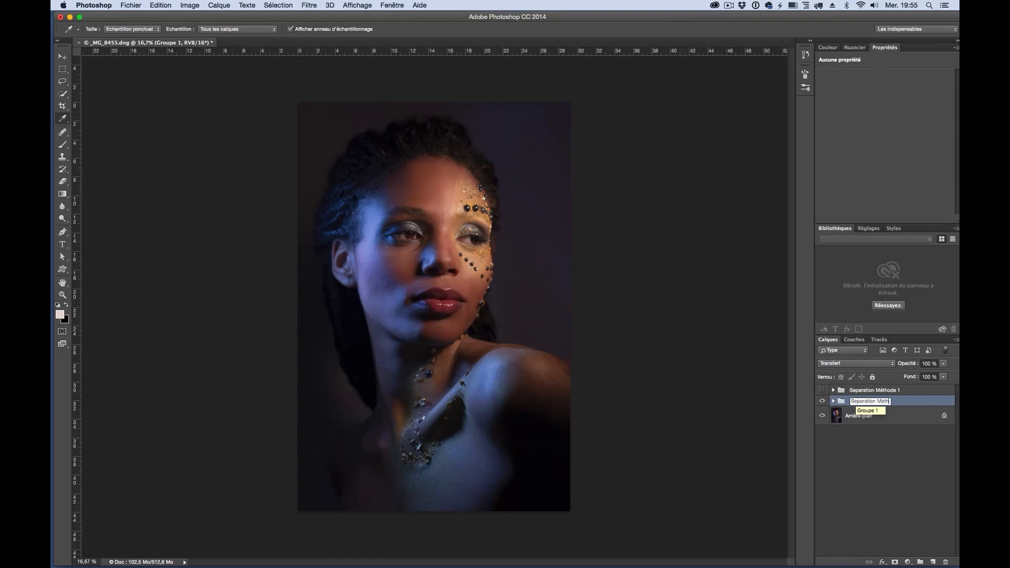
key("Return")
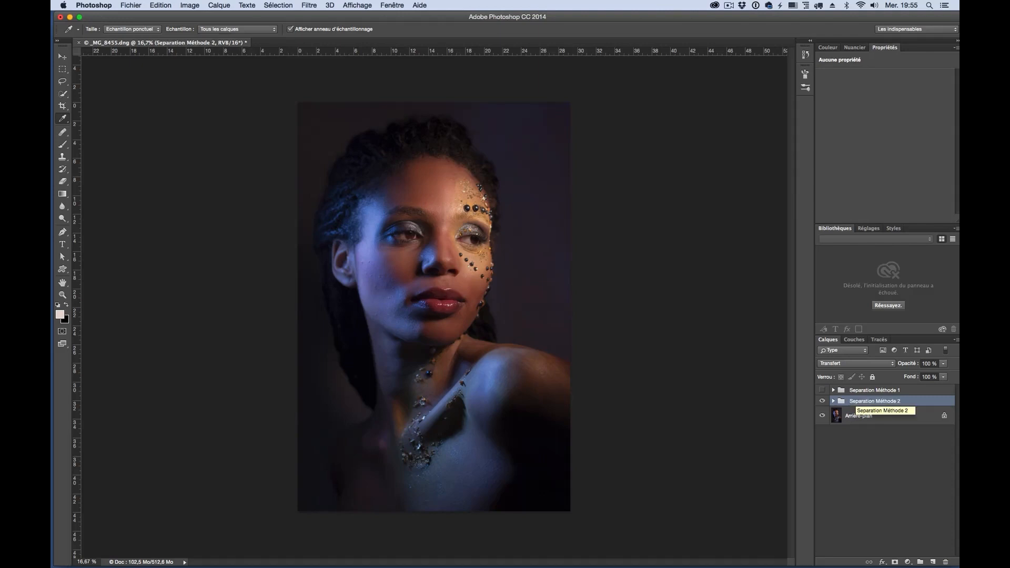
left_click(821, 391)
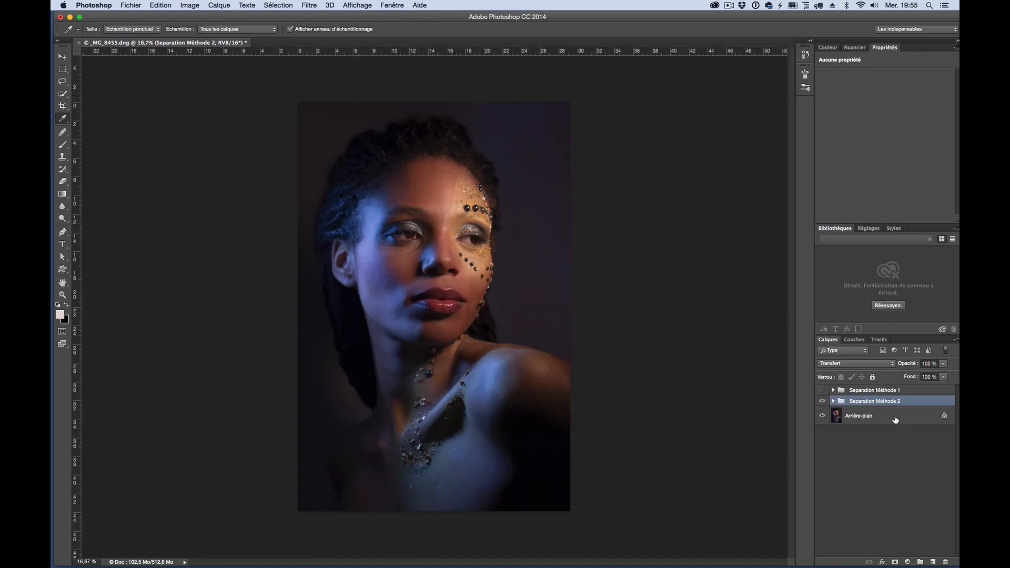
Delete the Separation Méthode 2 group with its layers.
left_click(885, 486)
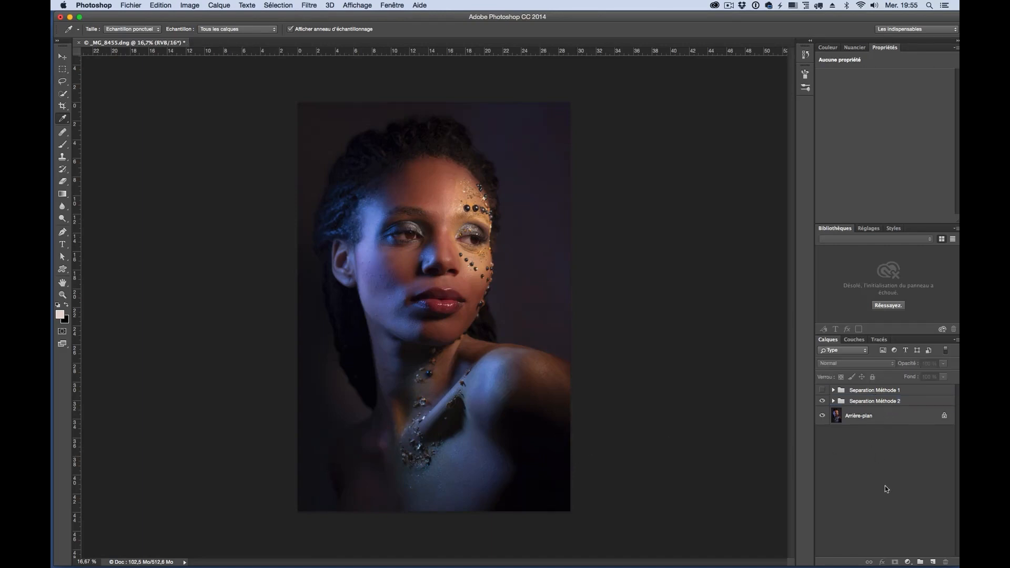
left_click(870, 401)
key("BackSpace")
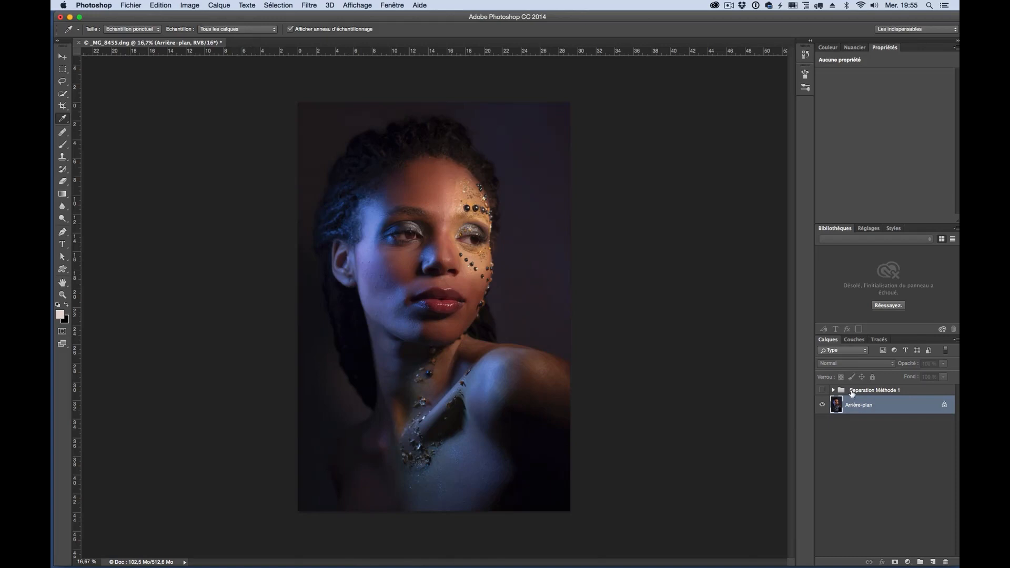
Rename the Separation Méthode 1 group as Separation de frequence, and show and expand it.
double_click(857, 391)
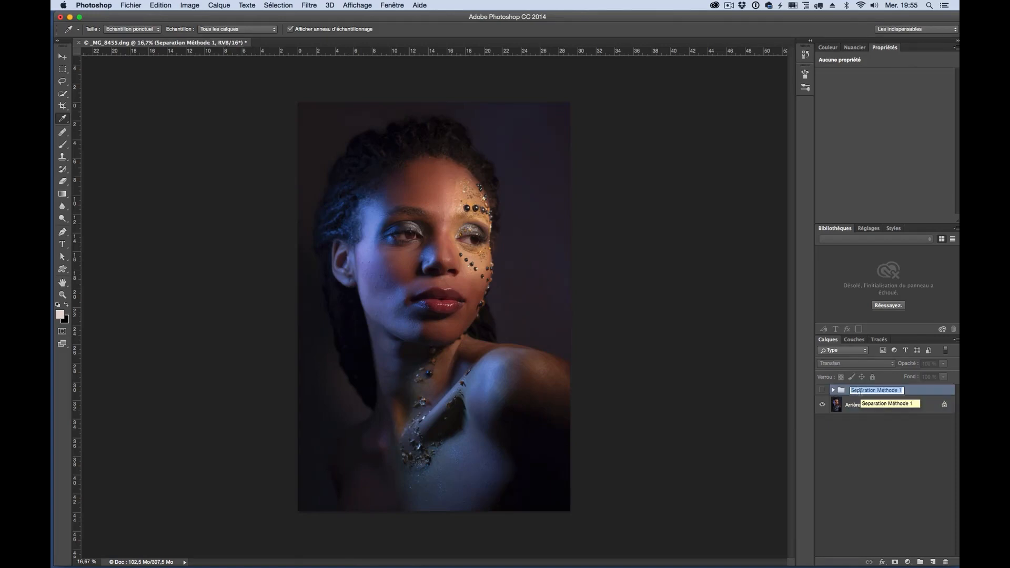
key("Right")
type("de frequence")
key("Return")
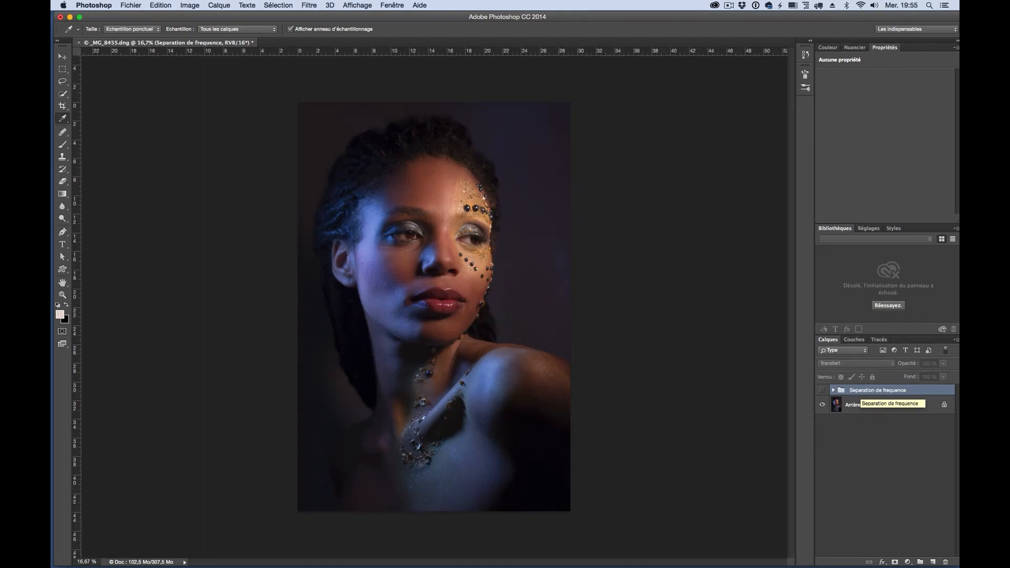
left_click(833, 391)
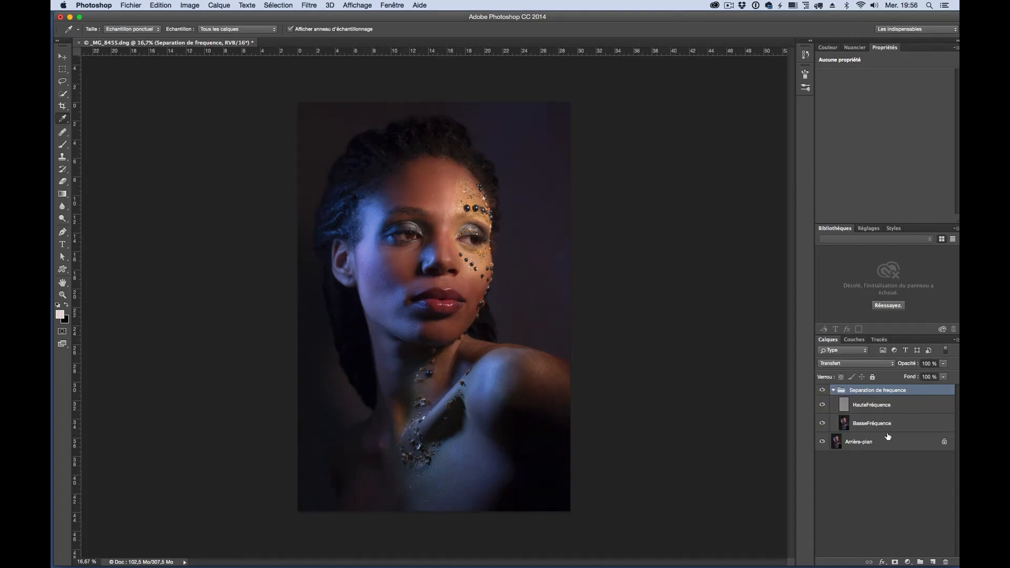
On the BasseFréquence layer, lasso the blue-lit cheek between ear and mouth with a 20 px feather.
left_click(844, 424)
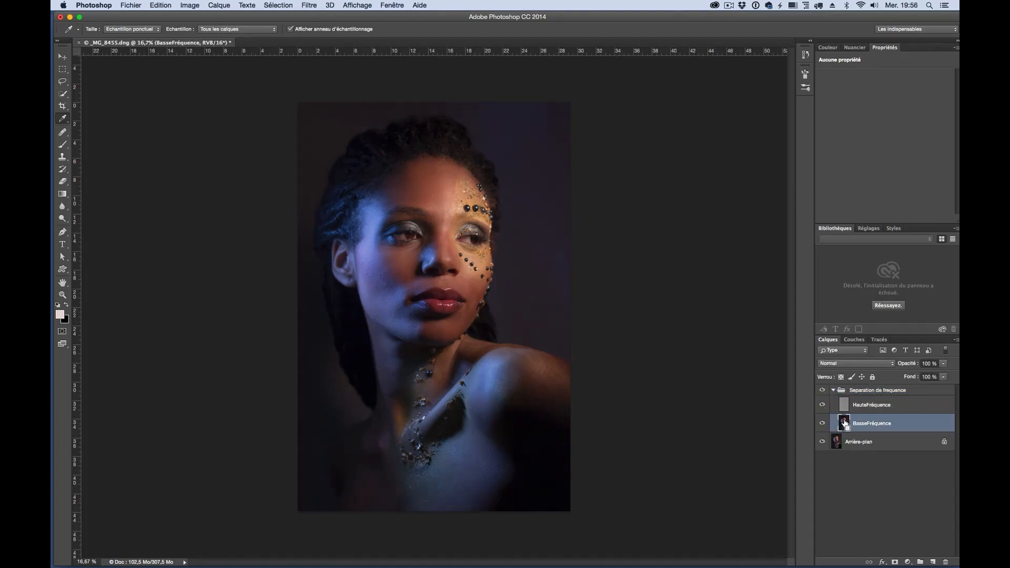
key("super+plus")
left_click_drag(293, 235, 337, 360)
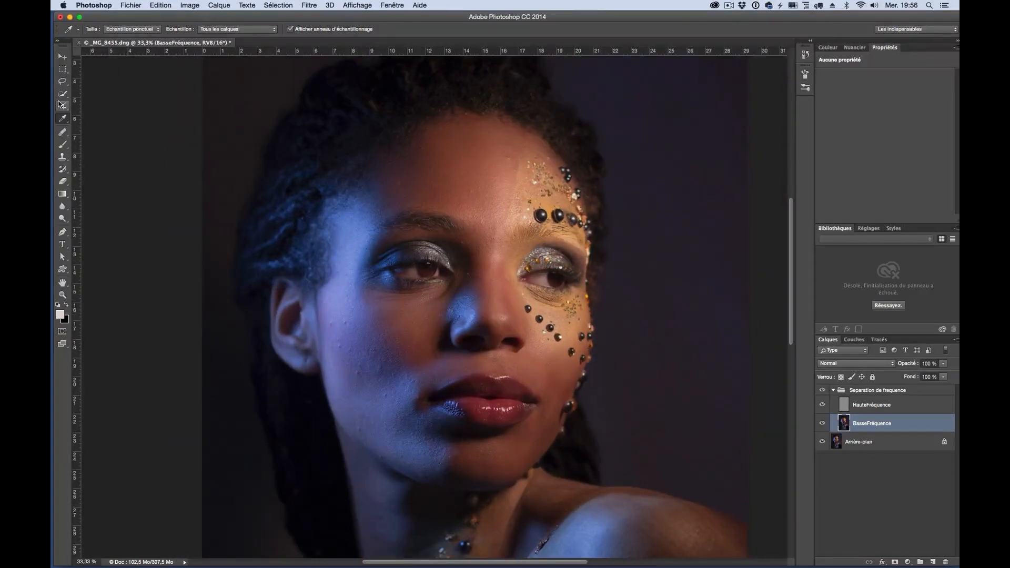
left_click(63, 82)
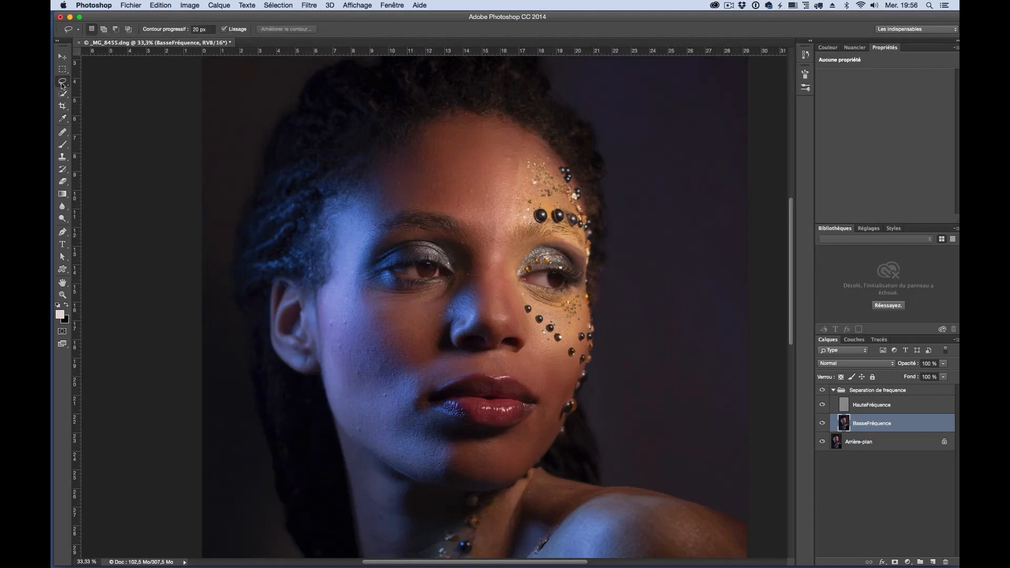
double_click(195, 29)
left_click_drag(396, 319, 351, 302)
mouse_move(360, 379)
left_mouse_down()
mouse_move(388, 405)
mouse_move(421, 379)
mouse_move(426, 361)
mouse_move(397, 319)
left_mouse_up()
Apply a Gaussian blur with a 70-pixel radius to the selected cheek area.
left_click(310, 5)
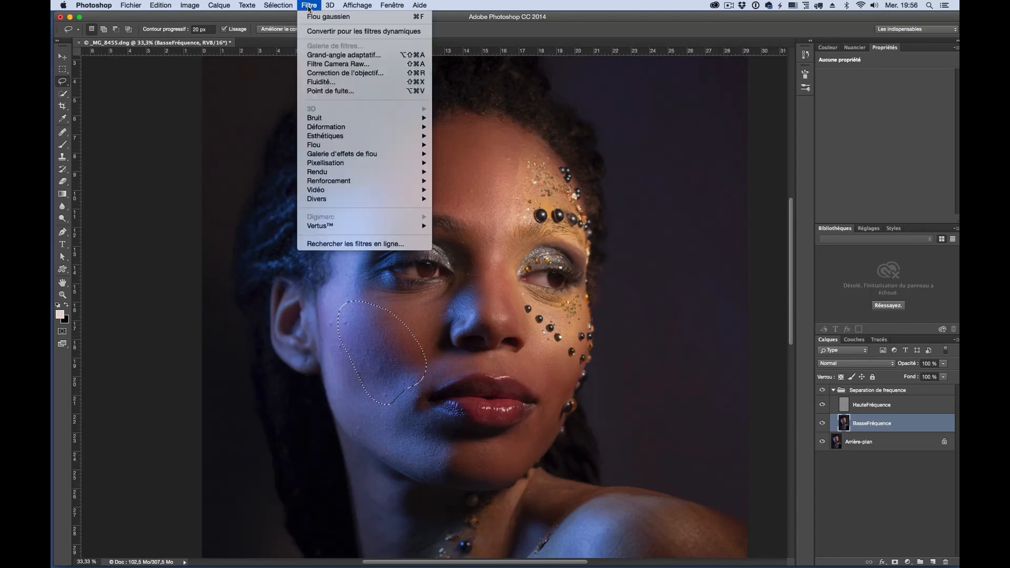
mouse_move(326, 148)
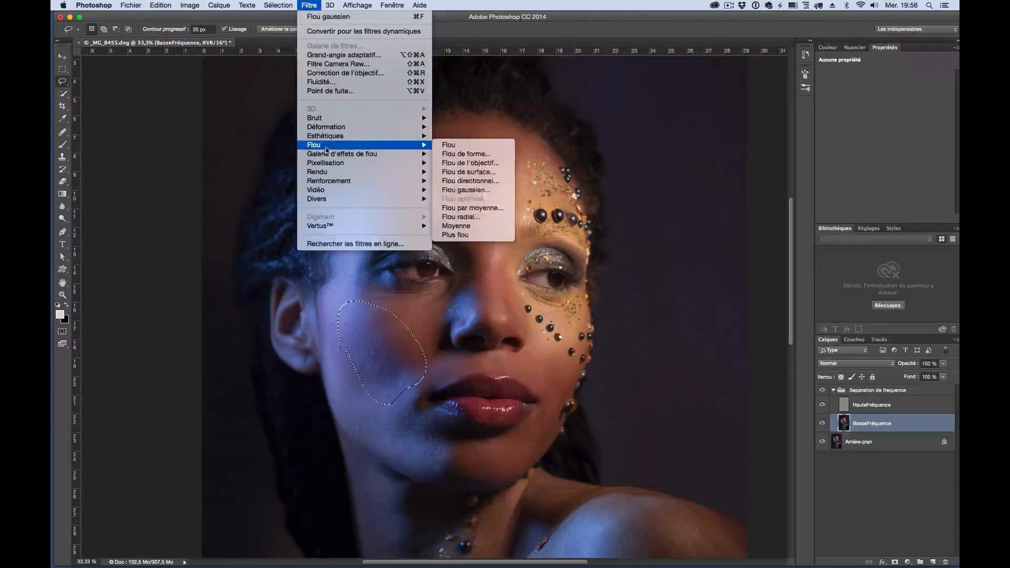
left_click(466, 190)
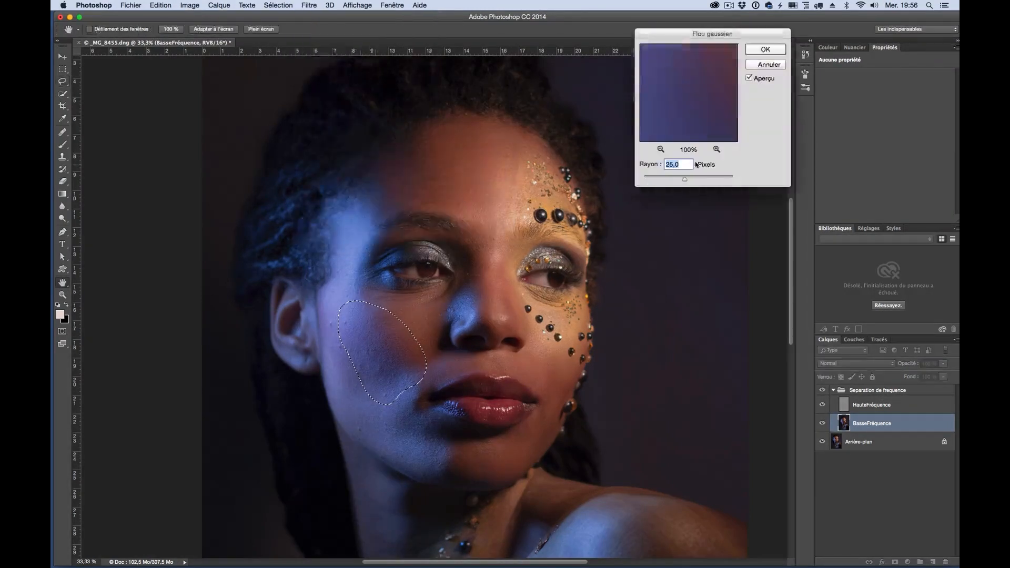
left_click_drag(692, 182, 695, 180)
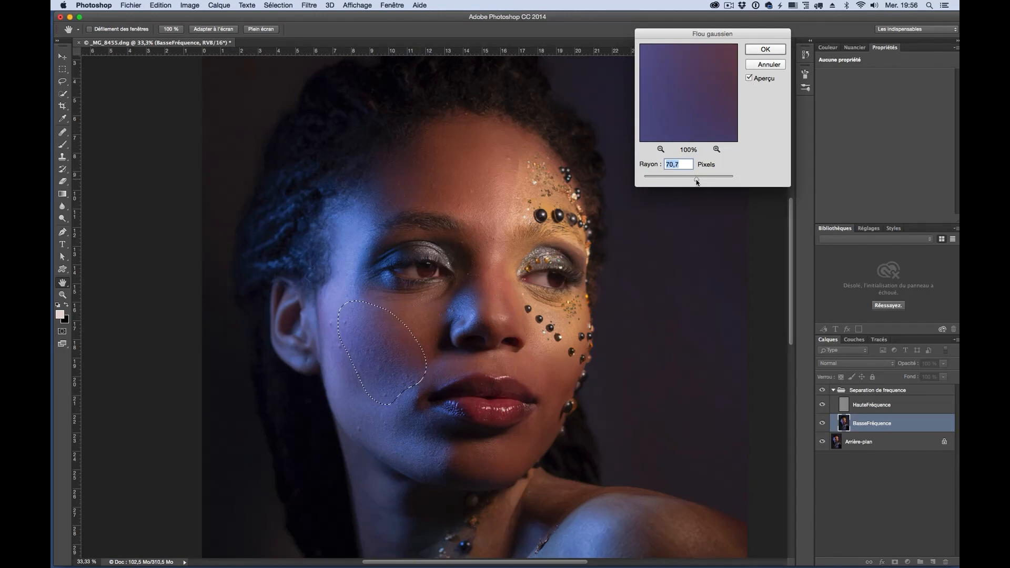
left_click_drag(696, 182, 696, 182)
type("70")
left_click(765, 49)
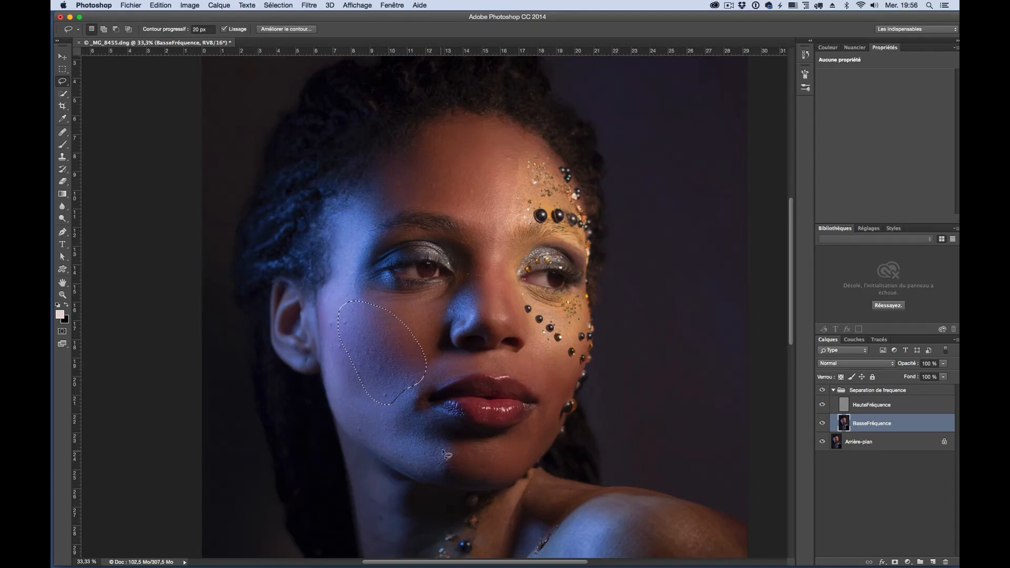
Lasso the chin side, mouth corner, outer cheek and temple one after another, softening them with the same 70-pixel Gaussian blur.
mouse_move(465, 437)
left_mouse_down()
mouse_move(400, 410)
mouse_move(385, 423)
mouse_move(391, 449)
mouse_move(428, 472)
mouse_move(465, 467)
mouse_move(456, 434)
left_mouse_up()
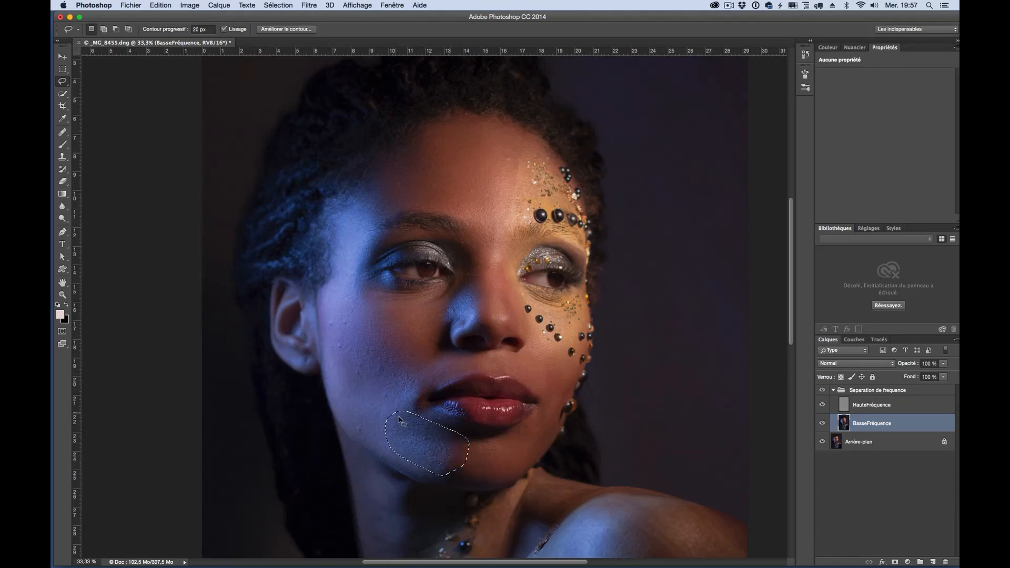
mouse_move(436, 354)
left_mouse_down()
mouse_move(382, 378)
mouse_move(384, 416)
mouse_move(449, 368)
left_mouse_up()
key("super+f")
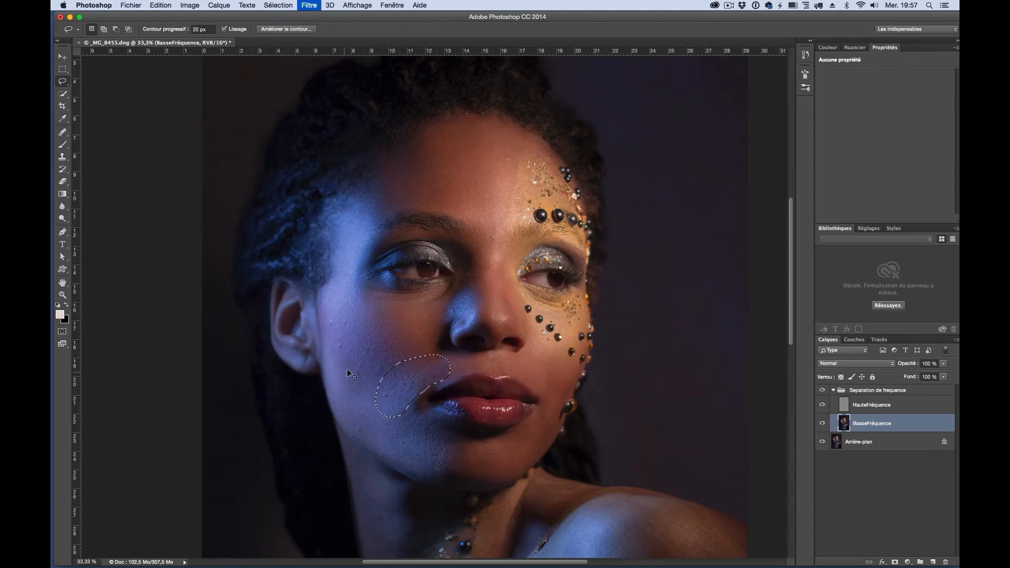
mouse_move(345, 390)
left_mouse_down()
mouse_move(374, 348)
mouse_move(344, 274)
left_mouse_up()
key("super+f")
mouse_move(370, 191)
left_mouse_down()
mouse_move(356, 214)
mouse_move(355, 248)
mouse_move(403, 201)
mouse_move(396, 182)
left_mouse_up()
key("super+f")
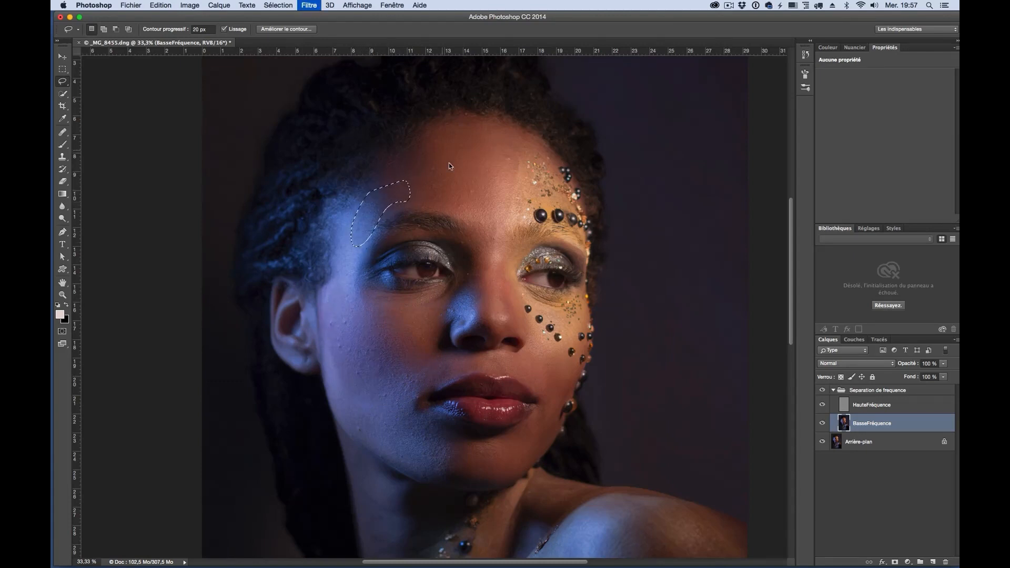
key("super+d")
Soften the central forehead and the bridge of the nose with the same feathered selection and Gaussian blur.
left_click_drag(491, 151, 489, 153)
key("super+f")
key("super+f")
key("super+d")
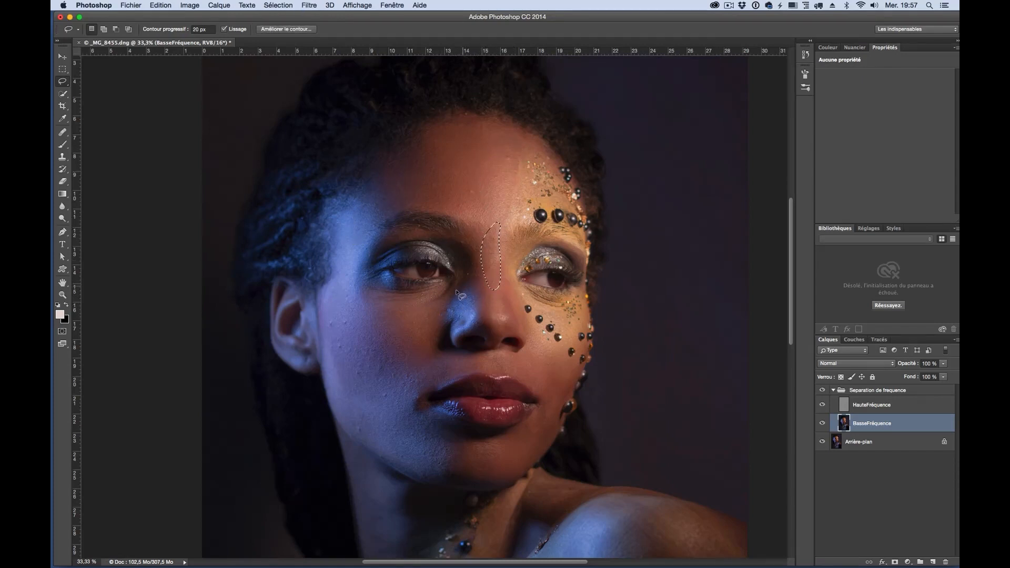
Lasso the blue-lit side of the nose and soften it with a Gaussian blur of 35 pixels instead of 70.
mouse_move(467, 284)
left_mouse_down()
mouse_move(441, 311)
mouse_move(446, 325)
mouse_move(480, 317)
mouse_move(466, 286)
left_mouse_up()
key("super+f")
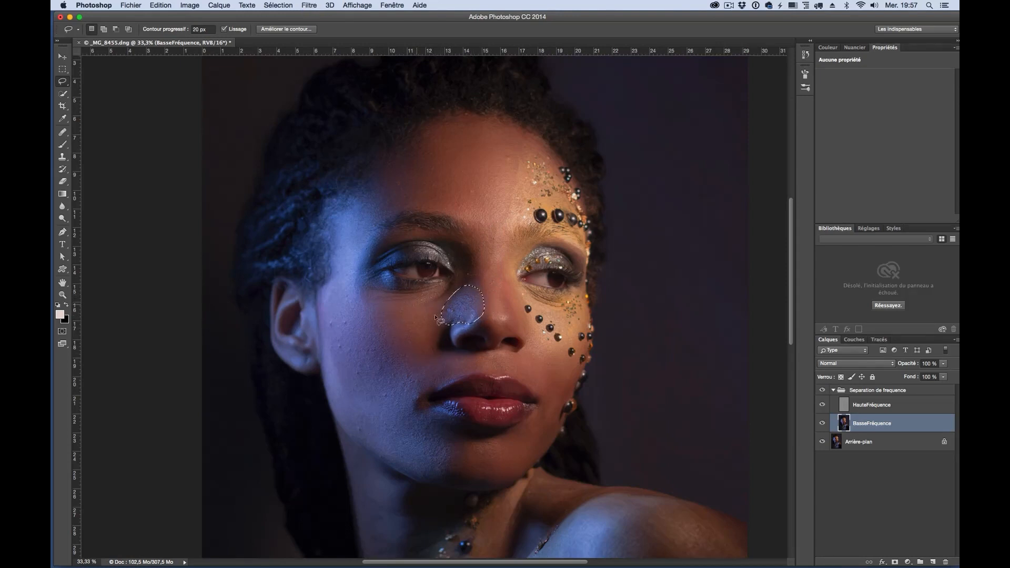
key("super+z")
key("super+alt+f")
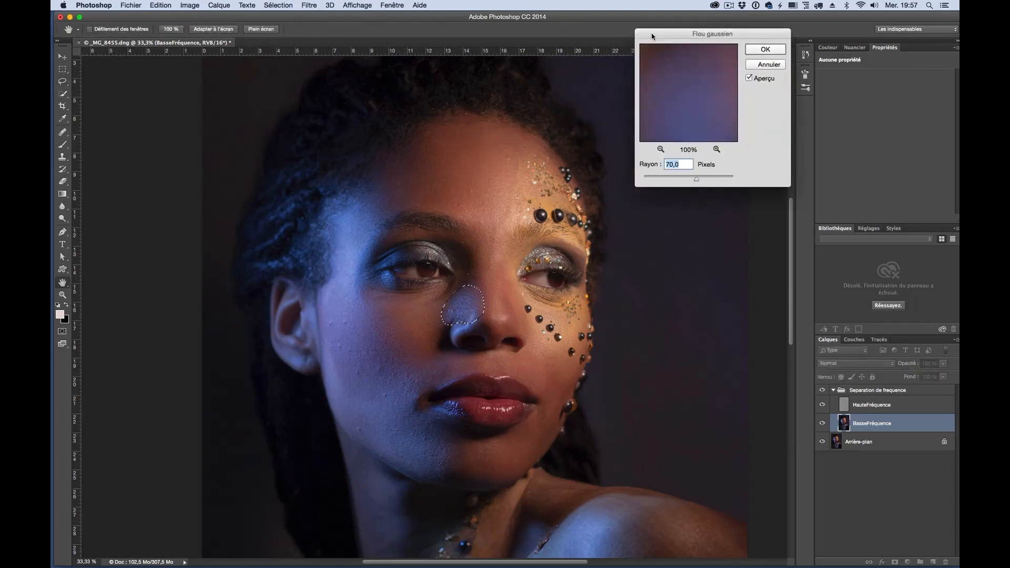
left_click_drag(647, 32, 423, 119)
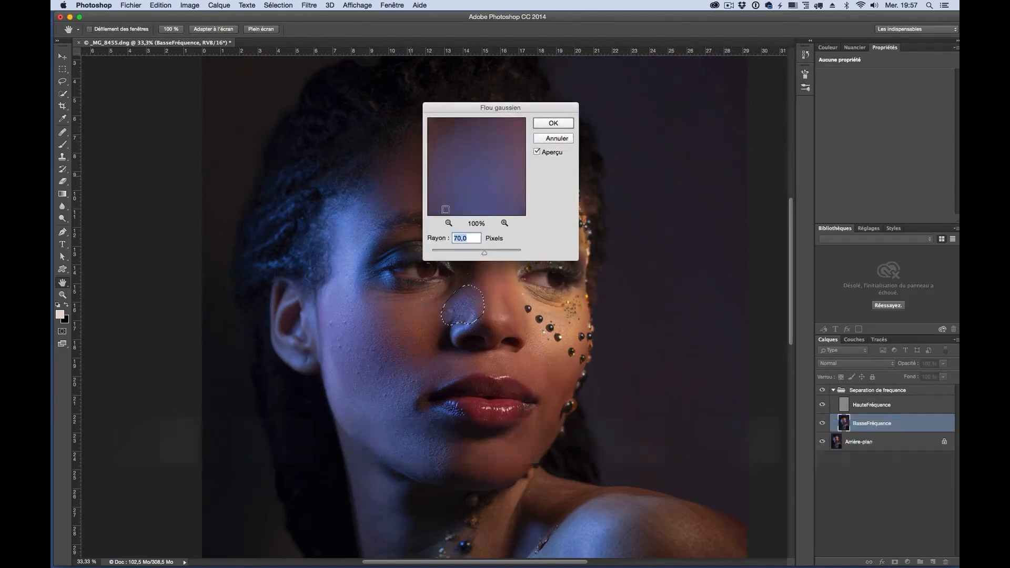
left_click_drag(481, 254, 476, 256)
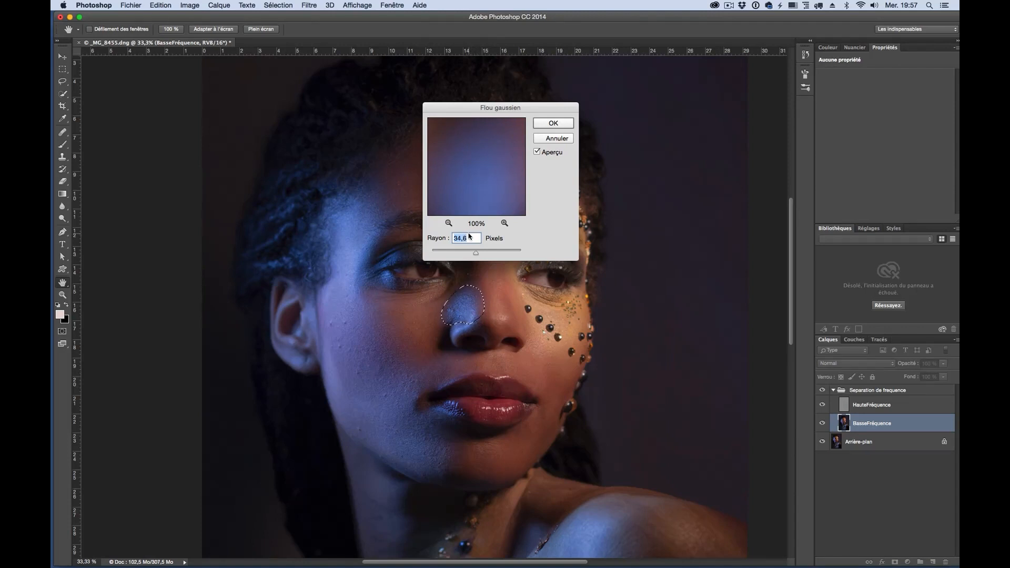
type("35")
left_click(553, 124)
Lasso the chin below the lips and the jawline, and soften them with the 35-pixel Gaussian blur.
scroll(468, 394, "down", 10)
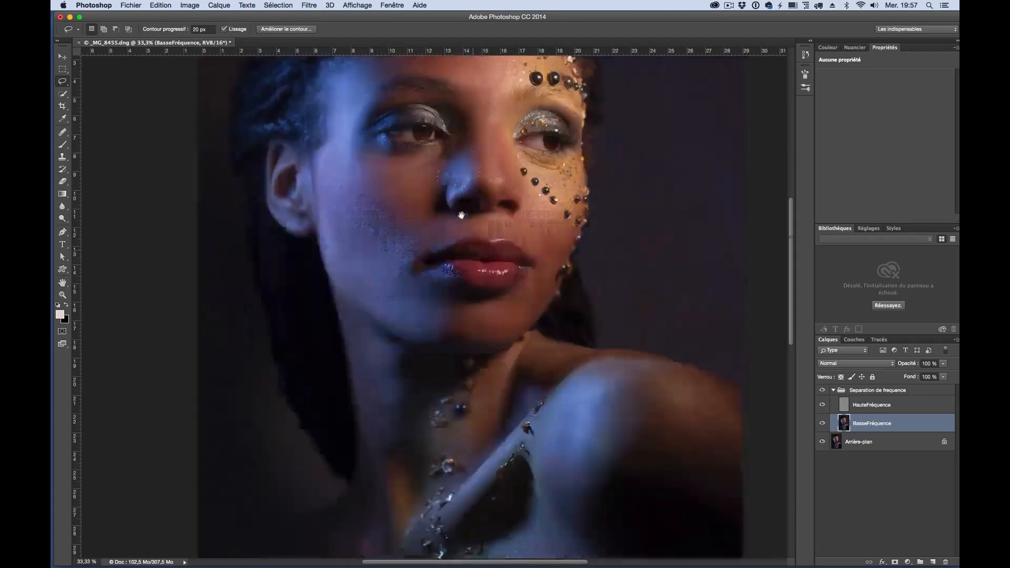
scroll(452, 316, "right", 3)
mouse_move(436, 248)
left_mouse_down()
mouse_move(418, 241)
mouse_move(398, 281)
mouse_move(429, 294)
mouse_move(436, 245)
left_mouse_up()
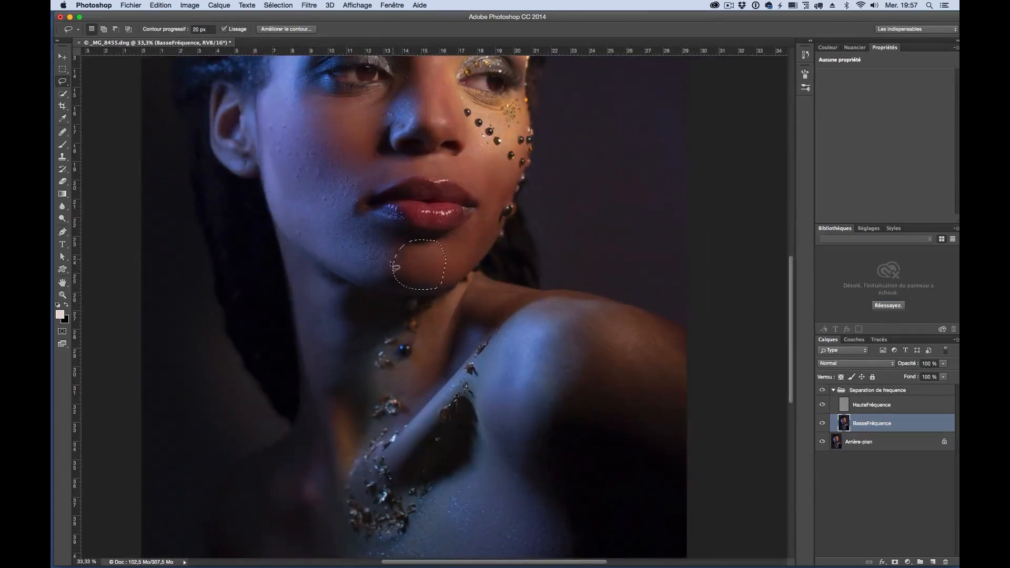
key("super+f")
mouse_move(401, 269)
left_mouse_down()
mouse_move(387, 273)
mouse_move(406, 290)
mouse_move(442, 287)
mouse_move(402, 268)
left_mouse_up()
mouse_move(355, 289)
left_mouse_down()
mouse_move(320, 274)
mouse_move(308, 323)
mouse_move(332, 391)
mouse_move(357, 367)
mouse_move(358, 289)
left_mouse_up()
key("super+f")
Soften the light-to-shadow transitions on the chest and neck by lassoing each area and repeating the 35-pixel Gaussian blur.
mouse_move(547, 326)
left_mouse_down()
mouse_move(561, 464)
mouse_move(631, 338)
mouse_move(550, 321)
mouse_move(497, 339)
mouse_move(515, 477)
mouse_move(589, 421)
mouse_move(512, 308)
left_mouse_up()
key("super+f")
scroll(524, 477, "down", 5)
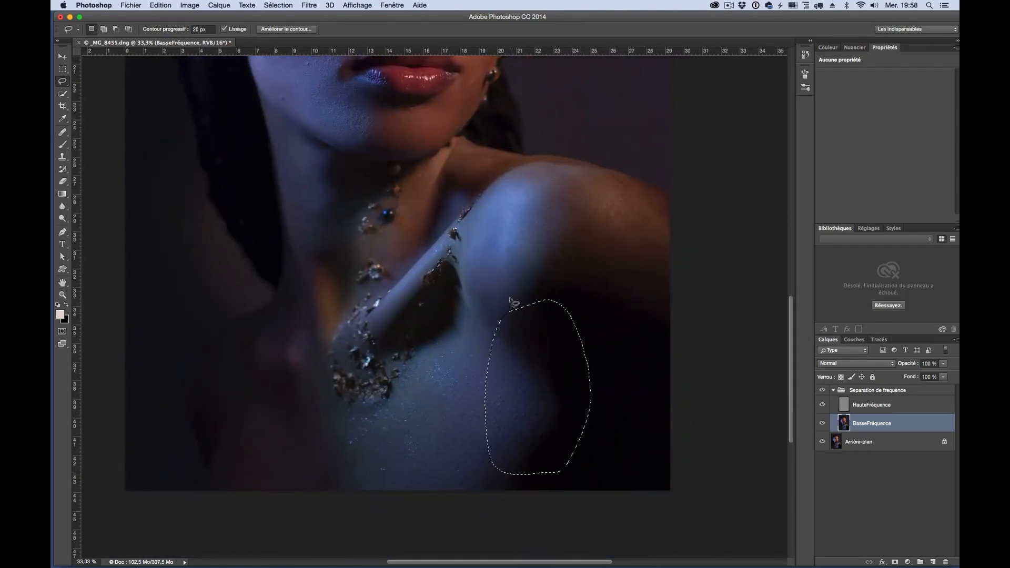
key("super+f")
mouse_move(291, 351)
left_mouse_down()
mouse_move(237, 370)
mouse_move(271, 416)
mouse_move(305, 428)
mouse_move(316, 401)
mouse_move(290, 344)
left_mouse_up()
key("super+f")
mouse_move(294, 274)
left_mouse_down()
mouse_move(314, 351)
mouse_move(311, 257)
mouse_move(293, 263)
left_mouse_up()
key("super+f")
mouse_move(437, 167)
left_mouse_down()
mouse_move(423, 221)
mouse_move(463, 206)
mouse_move(477, 159)
mouse_move(442, 163)
left_mouse_up()
key("super+f")
scroll(523, 210, "up", 8)
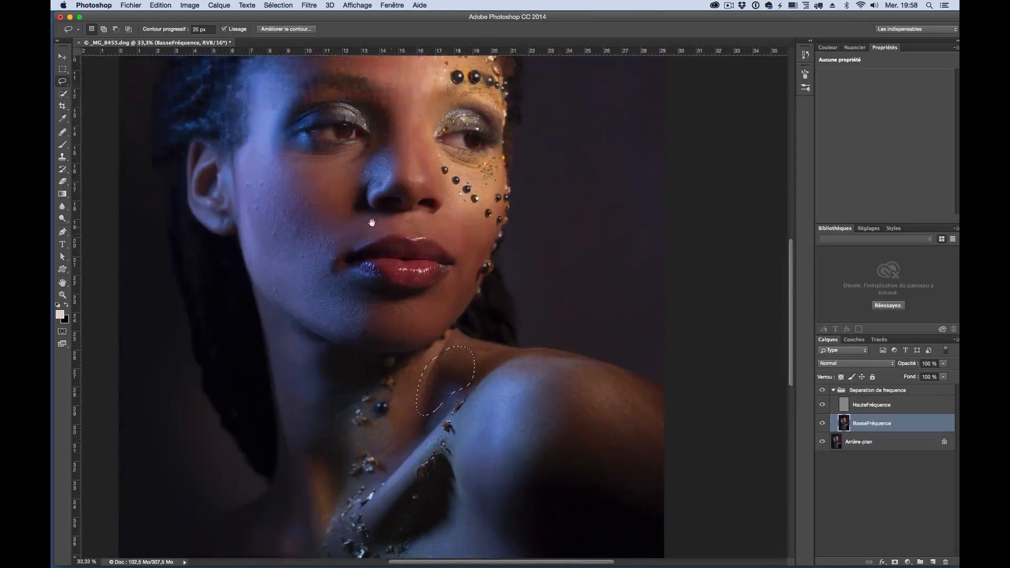
mouse_move(408, 293)
left_mouse_down()
mouse_move(344, 287)
mouse_move(361, 320)
mouse_move(395, 323)
mouse_move(405, 297)
left_mouse_up()
key("super+f")
key("super+z")
left_click(405, 300)
Lasso small areas in the centre of the face and on the jewelled-side cheek, softening them with the repeated Gaussian blur.
mouse_move(421, 300)
left_mouse_down()
mouse_move(368, 293)
mouse_move(375, 318)
mouse_move(418, 315)
left_mouse_up()
key("super+f")
key("super+d")
mouse_move(463, 263)
left_mouse_down()
mouse_move(456, 286)
mouse_move(479, 261)
mouse_move(484, 234)
mouse_move(463, 221)
mouse_move(457, 232)
left_mouse_up()
key("super+f")
left_click_drag(451, 195, 471, 304)
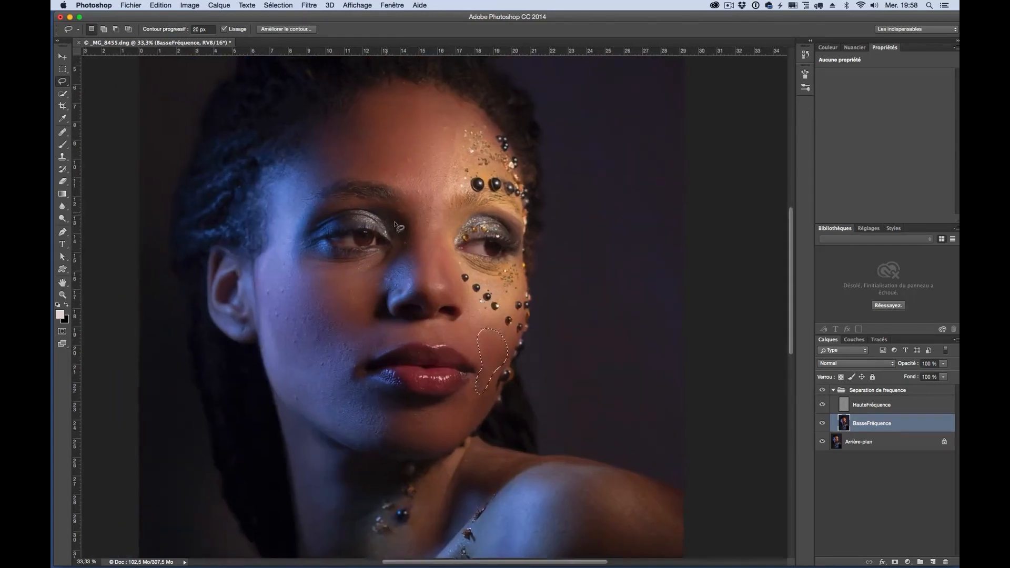
Lasso the skin near the inner eye and the upper forehead, repeat the Gaussian blur and clear the selection.
mouse_move(380, 214)
left_mouse_down()
mouse_move(405, 256)
mouse_move(422, 218)
mouse_move(403, 205)
left_mouse_up()
mouse_move(441, 117)
left_mouse_down()
mouse_move(441, 162)
mouse_move(458, 151)
mouse_move(441, 115)
left_mouse_up()
key("super+f")
key("super+d")
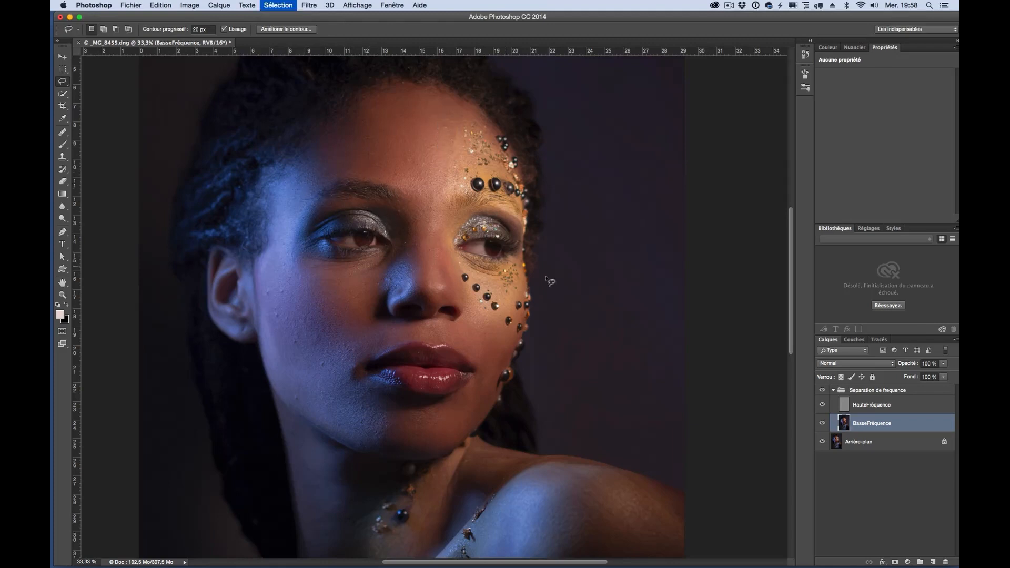
Toggle the Separation de frequence group's visibility to compare the portrait before and after the skin softening.
left_click(823, 390)
left_click(823, 390)
left_click(823, 391)
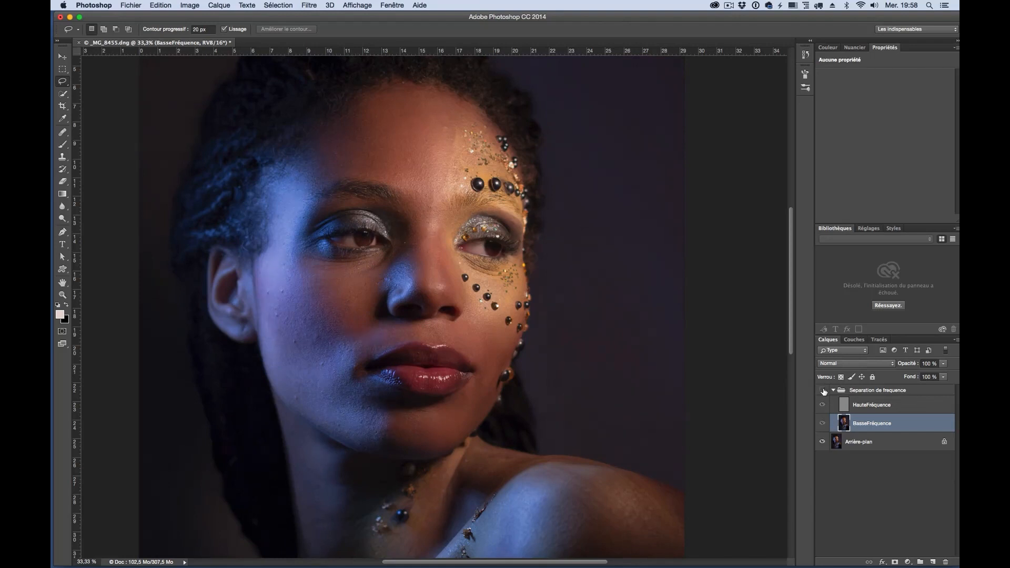
Switch the Separation de frequence group off and on repeatedly to examine the softened cheek and temple against the original.
left_click(824, 391)
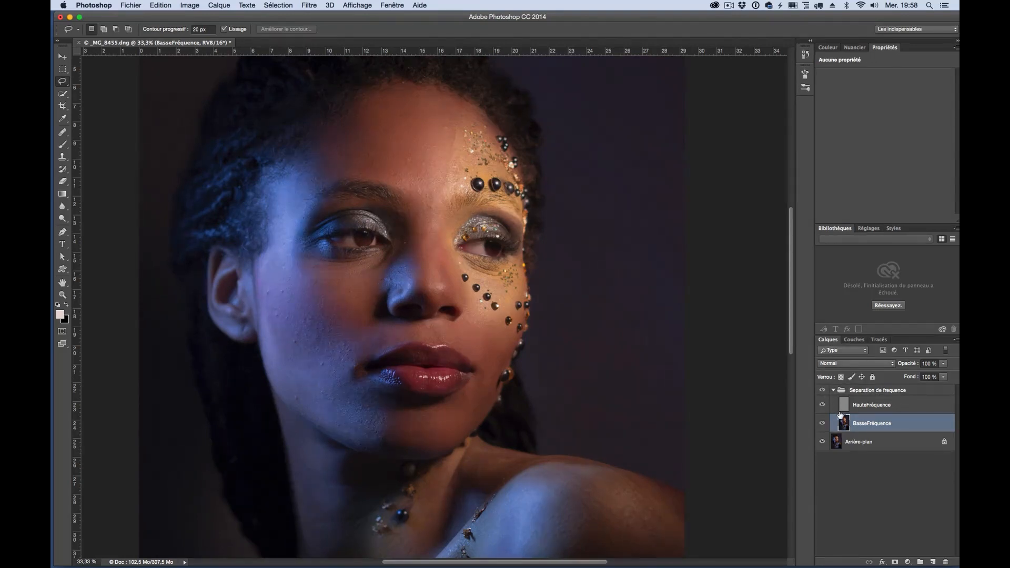
mouse_move(272, 335)
left_mouse_down()
mouse_move(298, 400)
mouse_move(329, 398)
mouse_move(312, 339)
mouse_move(256, 349)
left_mouse_up()
left_click(822, 391)
left_click(821, 390)
left_click(822, 391)
left_click(822, 390)
mouse_move(282, 216)
left_mouse_down()
mouse_move(278, 262)
mouse_move(301, 218)
mouse_move(288, 199)
left_mouse_up()
key("super+d")
left_click(822, 392)
left_click(822, 392)
left_click(823, 392)
left_click(823, 393)
left_click(824, 393)
left_click(824, 394)
Select the HauteFréquence layer and inspect the skin texture across the whole face at 66.67% zoom.
left_click(867, 406)
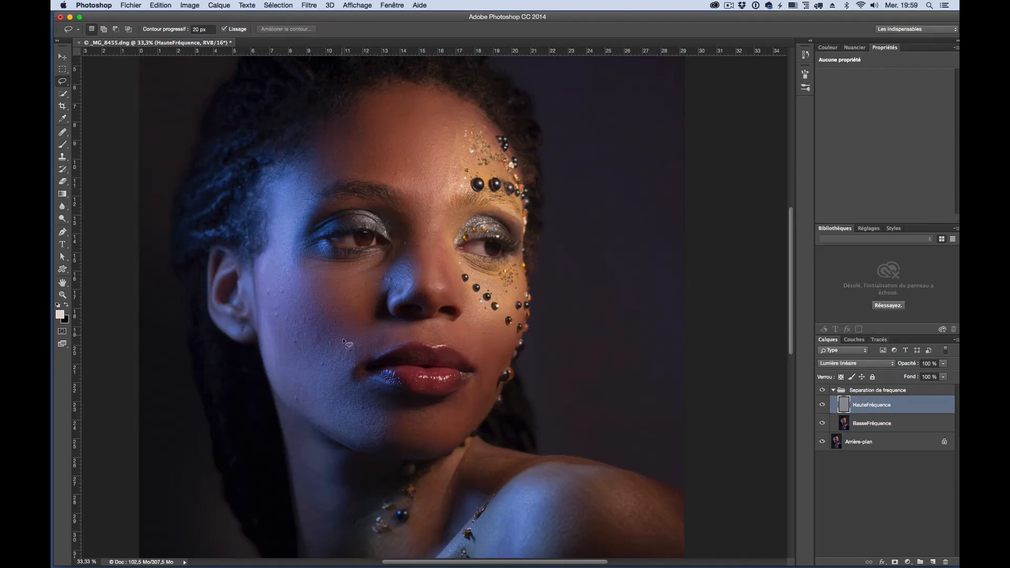
key("super+plus")
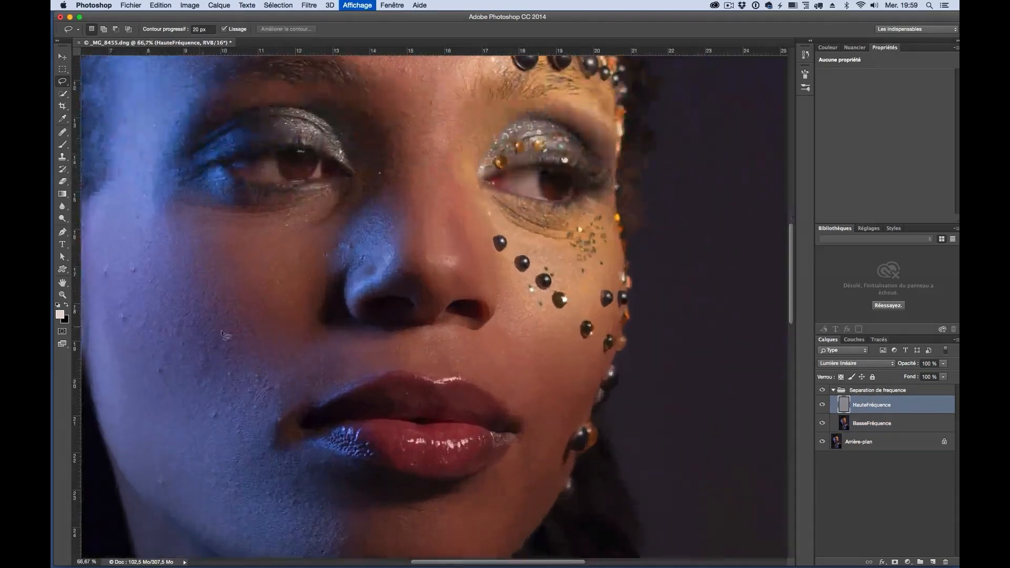
left_click_drag(222, 333, 209, 361)
left_click_drag(315, 290, 319, 439)
left_click_drag(279, 300, 319, 326)
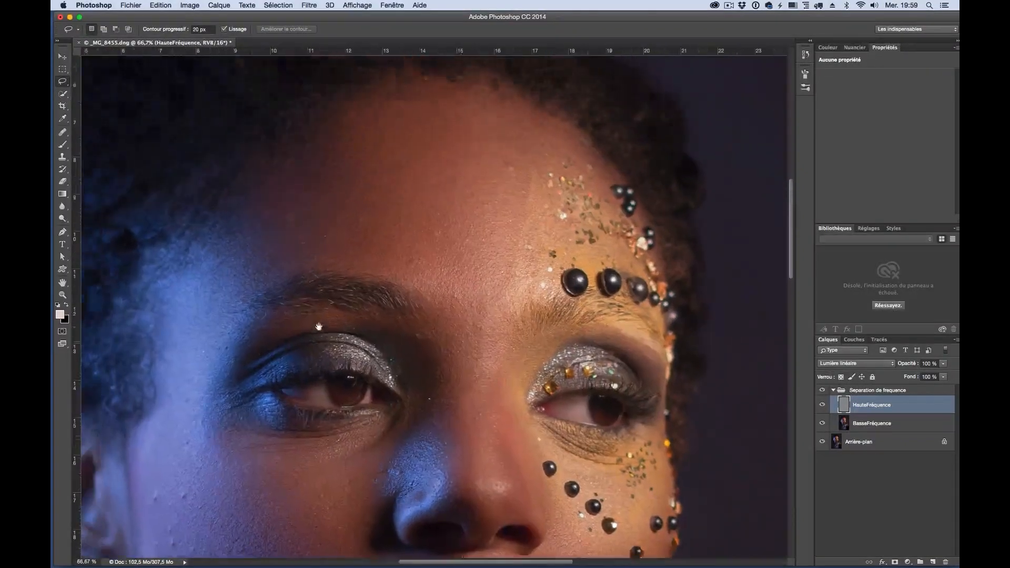
left_click_drag(198, 335, 185, 280)
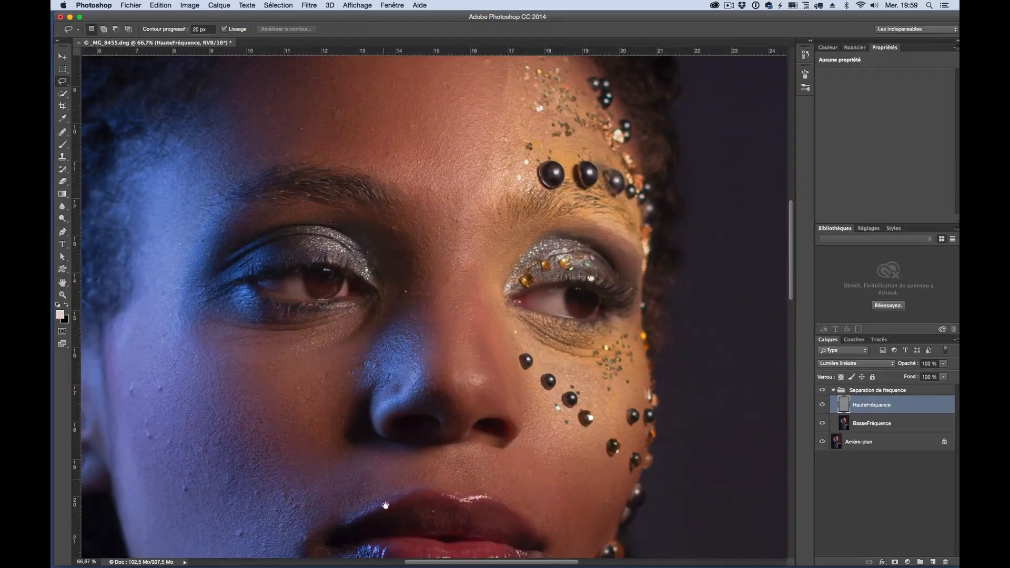
left_click_drag(347, 481, 293, 317)
left_click_drag(325, 431, 341, 343)
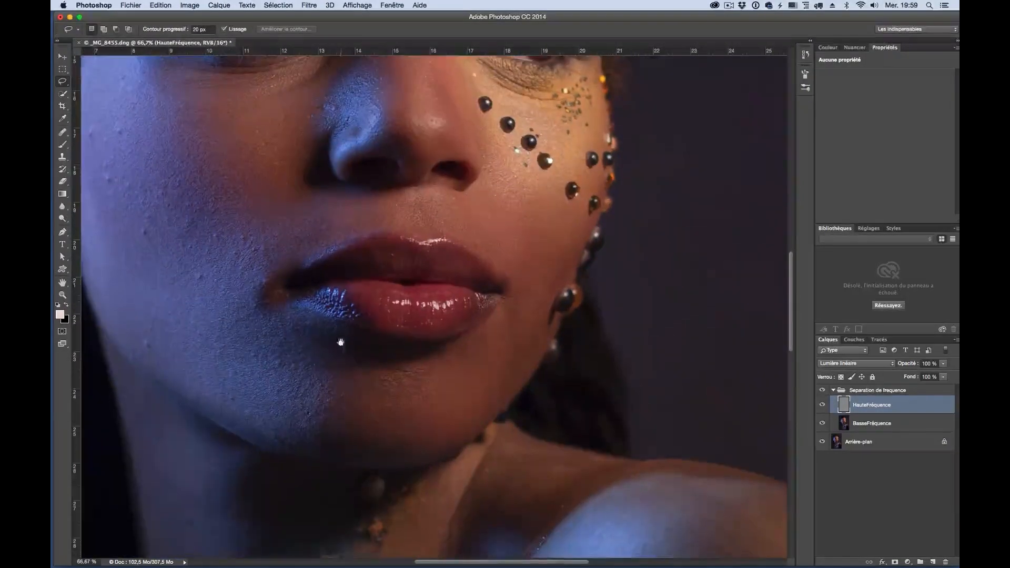
left_click_drag(266, 363, 352, 408)
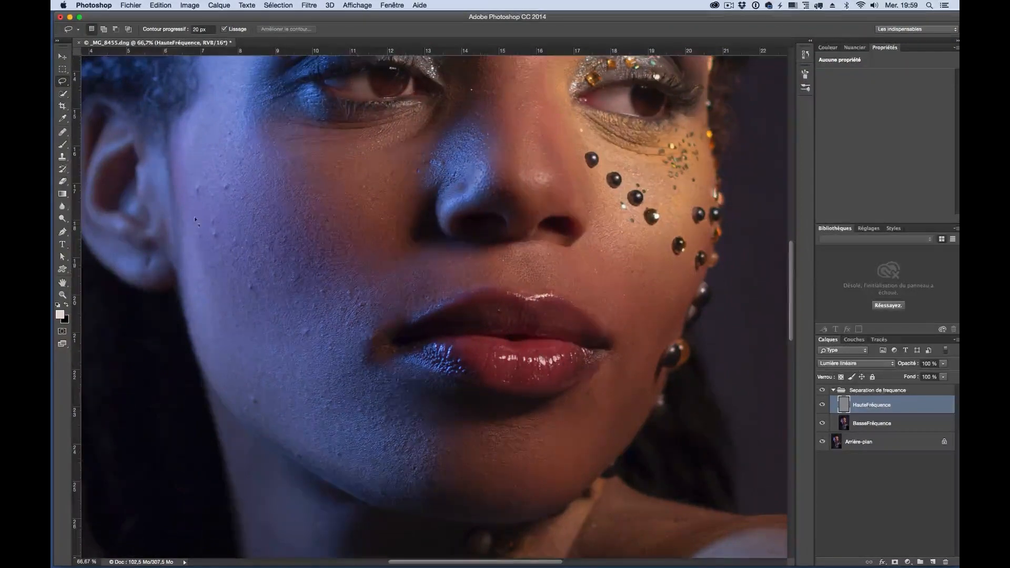
Set up the Clone Stamp with a 35-pixel brush at 70% opacity, sampling only the active layer (Calque actif).
left_click(56, 157)
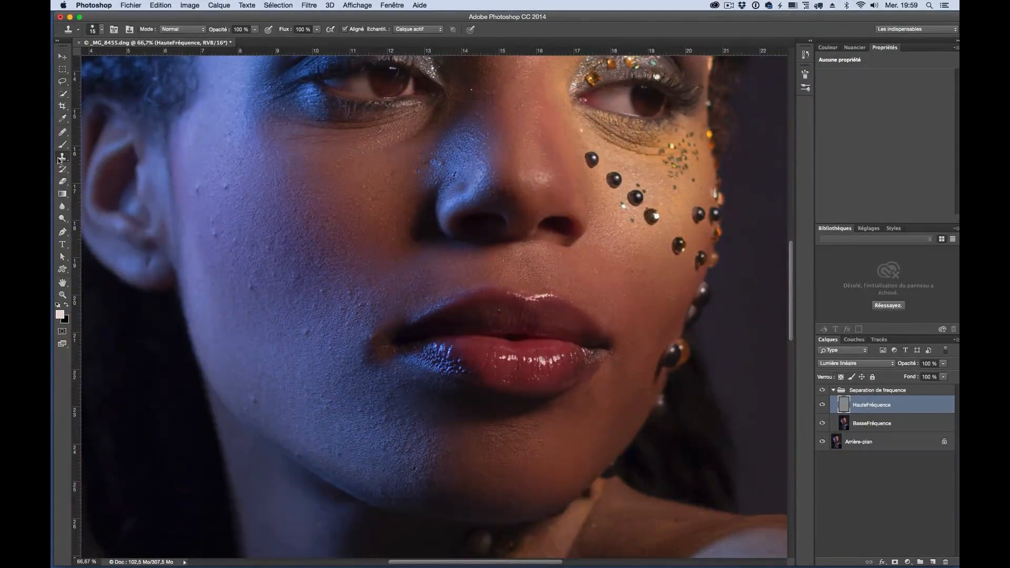
left_click_drag(221, 32, 210, 34)
left_click_drag(208, 32, 209, 33)
left_click(411, 29)
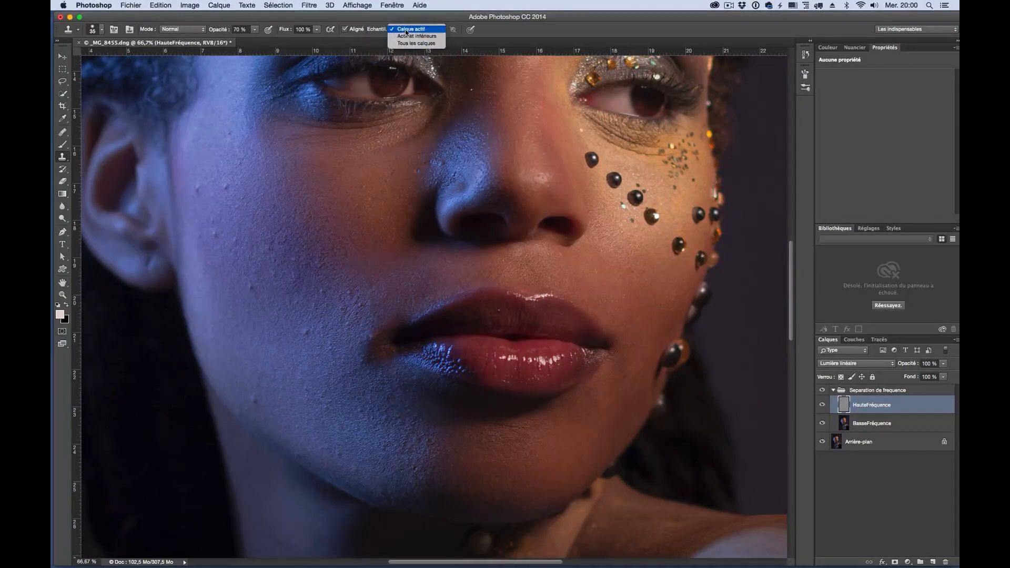
left_click(405, 30)
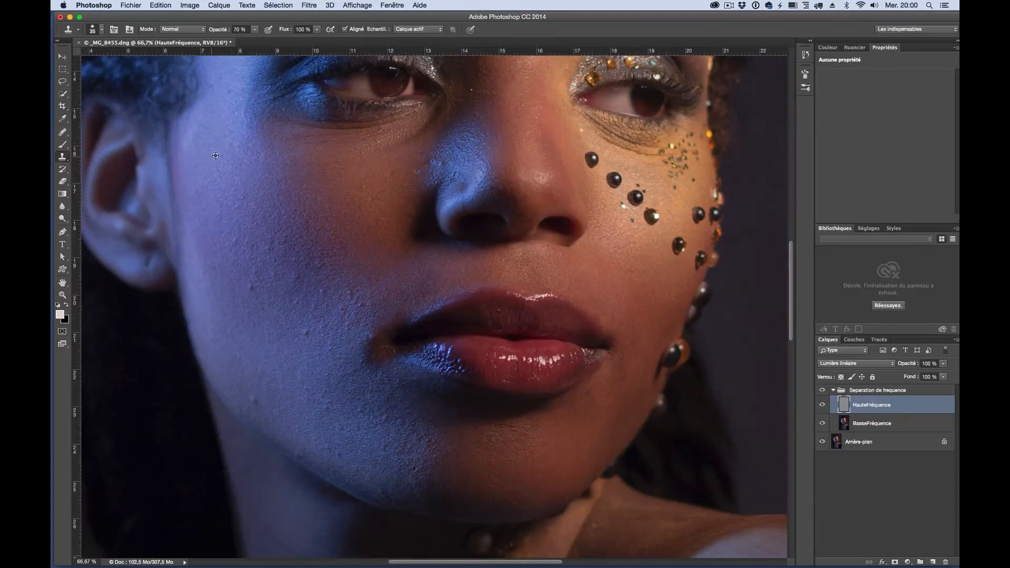
Clone clean texture over the small blemishes on the blue-lit cheek and near the edge of the jaw.
left_click(135, 259, "alt")
left_click(349, 340, "alt")
left_click(347, 326)
left_click(349, 274, "alt")
left_click(349, 289)
left_click(267, 409, "alt")
left_click(254, 400)
left_click(331, 399)
Clone clean skin texture over the blemishes along the lower jaw and chin.
left_click(285, 438, "alt")
left_click_drag(309, 444, 330, 450)
left_click(567, 447, "alt")
left_click_drag(503, 445, 510, 454)
left_click(544, 475, "alt")
left_click(539, 481)
left_click(388, 467, "alt")
left_click_drag(411, 470, 423, 449)
left_click(429, 459, "alt")
left_click(407, 449, "alt")
left_click(419, 440)
Clone smooth texture over the rough skin beside and below the blue-lit corner of the mouth.
left_click(397, 364, "alt")
left_click(399, 384)
left_click(322, 302, "alt")
mouse_move(343, 306)
left_mouse_down()
mouse_move(365, 305)
mouse_move(344, 324)
mouse_move(354, 303)
left_mouse_up()
left_click(351, 287, "alt")
Clone over the small spots on the cheek beside the nose and the uneven texture under the shaded eye.
left_click(415, 158, "alt")
left_click(425, 162)
left_click(411, 165, "alt")
left_click_drag(426, 162, 426, 161)
left_click(380, 190, "alt")
left_click(328, 148, "alt")
mouse_move(333, 142)
left_mouse_down()
mouse_move(291, 142)
mouse_move(334, 137)
mouse_move(301, 139)
mouse_move(283, 159)
mouse_move(319, 157)
mouse_move(288, 153)
left_mouse_up()
left_click(320, 155, "alt")
left_click(299, 147, "alt")
Clone smoother texture over the cheek edge beside the nostril and the upper blue-lit side of the nose.
scroll(532, 210, "up", 5)
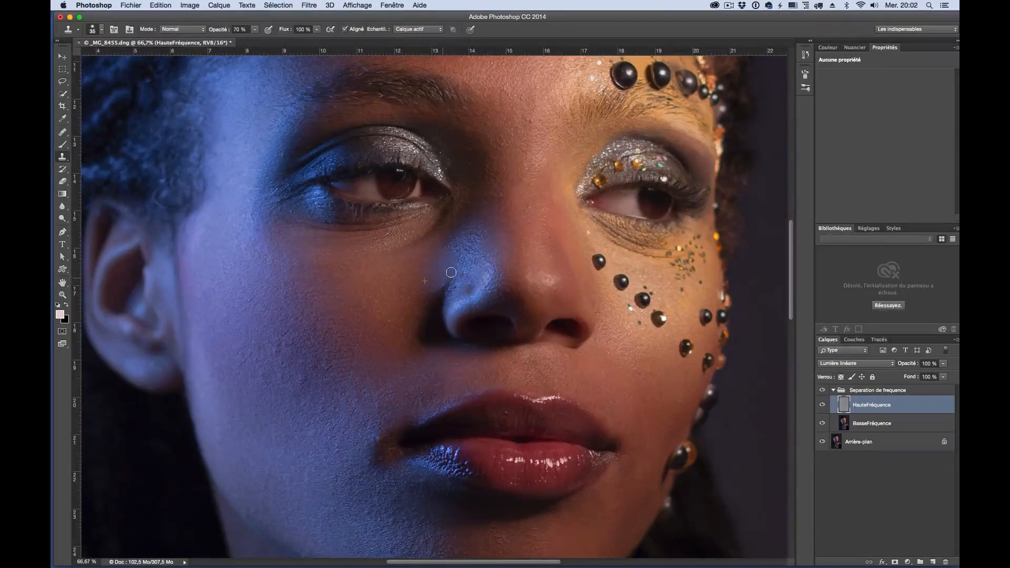
left_click_drag(425, 278, 426, 294)
left_click(457, 305, "alt")
left_click_drag(465, 291, 466, 284)
left_click(495, 250, "alt")
mouse_move(485, 232)
left_mouse_down()
mouse_move(445, 229)
mouse_move(479, 233)
mouse_move(467, 228)
mouse_move(447, 245)
mouse_move(487, 223)
mouse_move(445, 253)
mouse_move(470, 240)
mouse_move(456, 258)
mouse_move(474, 245)
mouse_move(460, 261)
mouse_move(477, 249)
mouse_move(470, 259)
mouse_move(480, 247)
mouse_move(470, 259)
mouse_move(460, 245)
mouse_move(478, 240)
mouse_move(450, 255)
mouse_move(465, 270)
left_mouse_up()
Clone over the remaining rough pores on the blue-lit side of the nose and around the nostril wing.
left_click(460, 245, "alt")
left_click(450, 256, "alt")
left_click(481, 261, "alt")
left_click(467, 255)
left_click(482, 256, "alt")
mouse_move(471, 257)
left_mouse_down()
mouse_move(462, 258)
mouse_move(483, 261)
left_mouse_up()
left_click(481, 263)
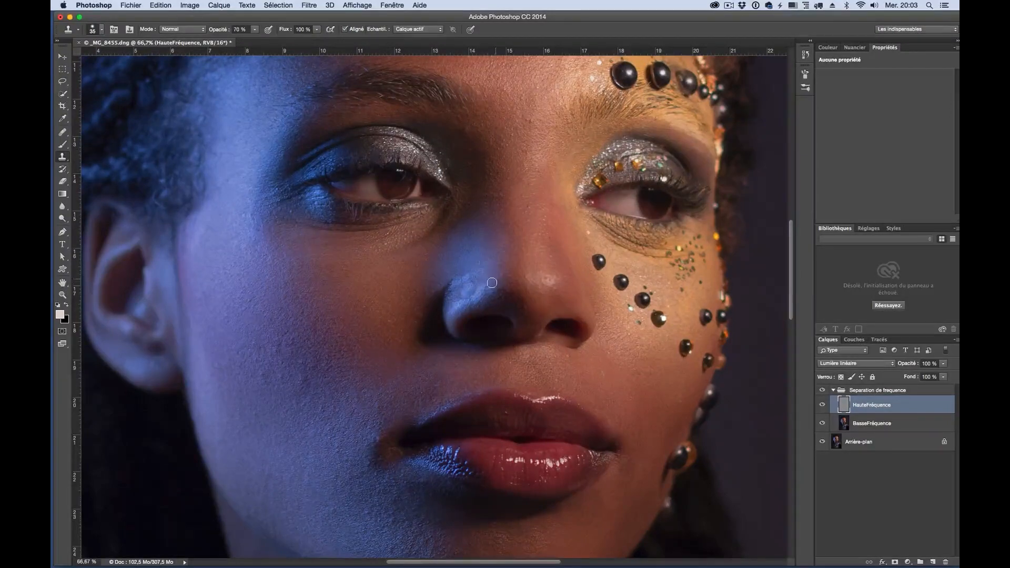
left_click(514, 277, "alt")
left_click_drag(495, 287, 489, 287)
left_click_drag(466, 273, 465, 283)
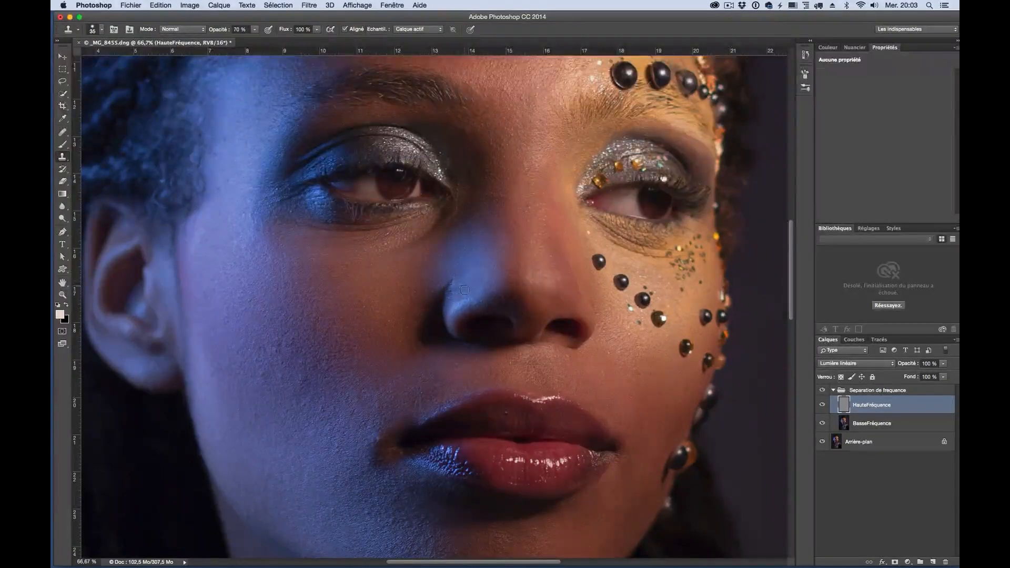
Clone finer skin texture over the bumps beside the nostril and in the middle of the blue-lit cheek.
left_click(427, 263, "alt")
left_click_drag(422, 299, 431, 288)
left_click(295, 344)
left_click(352, 288, "alt")
left_click(284, 330)
left_click(350, 299, "alt")
left_click(332, 316)
left_click(332, 318)
left_click(332, 325)
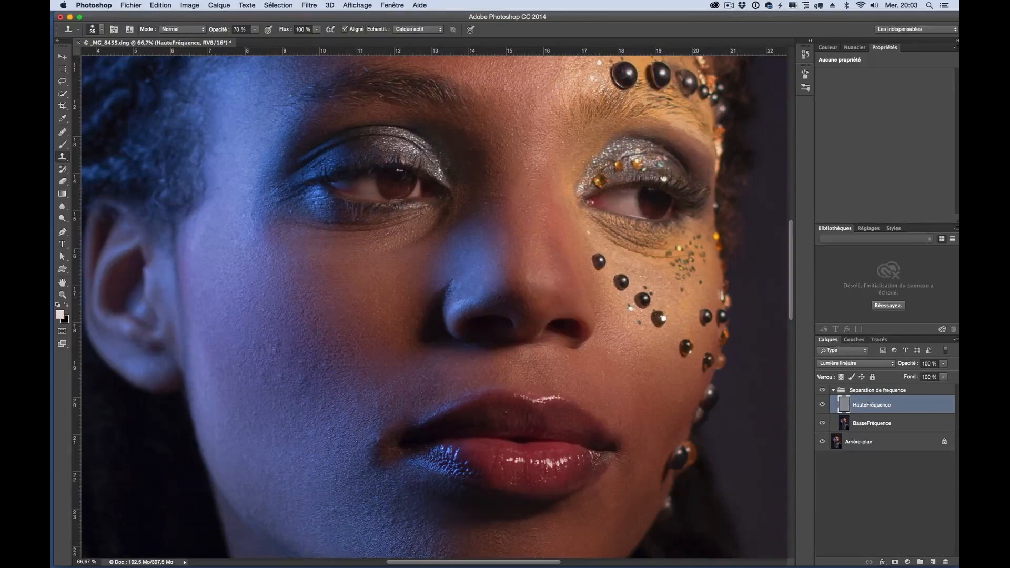
left_click(326, 328)
left_click(350, 285, "alt")
left_click(318, 332)
left_click(310, 327)
left_click(352, 286, "alt")
Clone cleaner texture over the bumps on the lower blue-lit cheek between the mouth corner and the jaw.
left_click(373, 349, "alt")
left_click(379, 386)
left_click(364, 393)
left_click(323, 369, "alt")
left_click(246, 386)
left_click(324, 368, "alt")
left_click(374, 369)
left_click(379, 315, "alt")
left_click(388, 311)
left_click(290, 388, "alt")
left_click(327, 372)
left_click(324, 383)
Clone over the remaining spots on the shaded cheek beside the nose and below the eye.
left_click(370, 286, "alt")
left_click(386, 308)
left_click(401, 285)
left_click(409, 294)
left_click(413, 273, "alt")
left_click(415, 280)
left_click(400, 271, "alt")
left_click(422, 259)
left_click(414, 288, "alt")
left_click(422, 291)
left_click(361, 270, "alt")
left_click(361, 260)
left_click(346, 278, "alt")
left_click(371, 293)
Clone smoother texture over small patches in the middle of the blue-lit cheek and near the chin.
left_click_drag(641, 329, 505, 255)
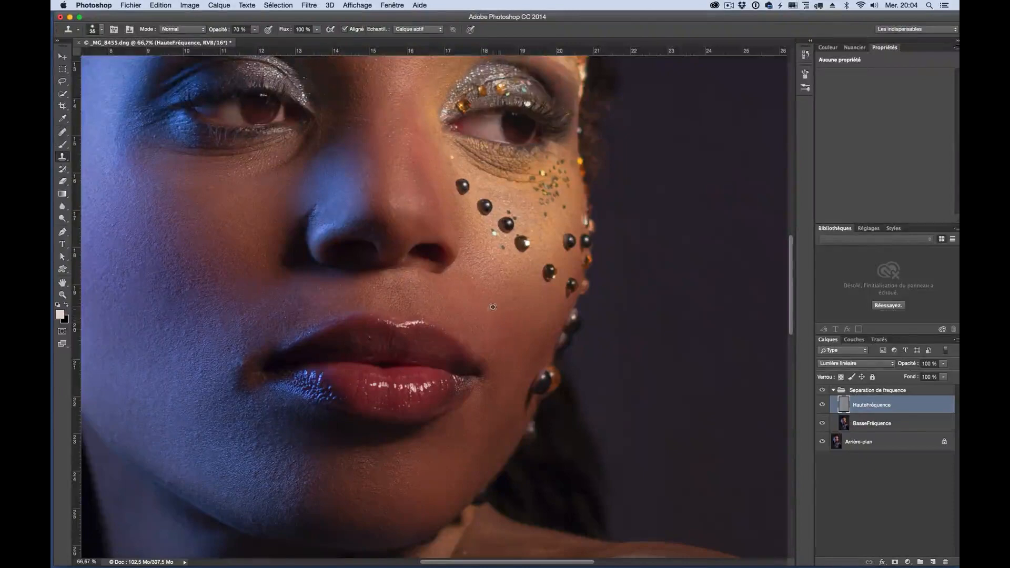
scroll(430, 216, "up", 8)
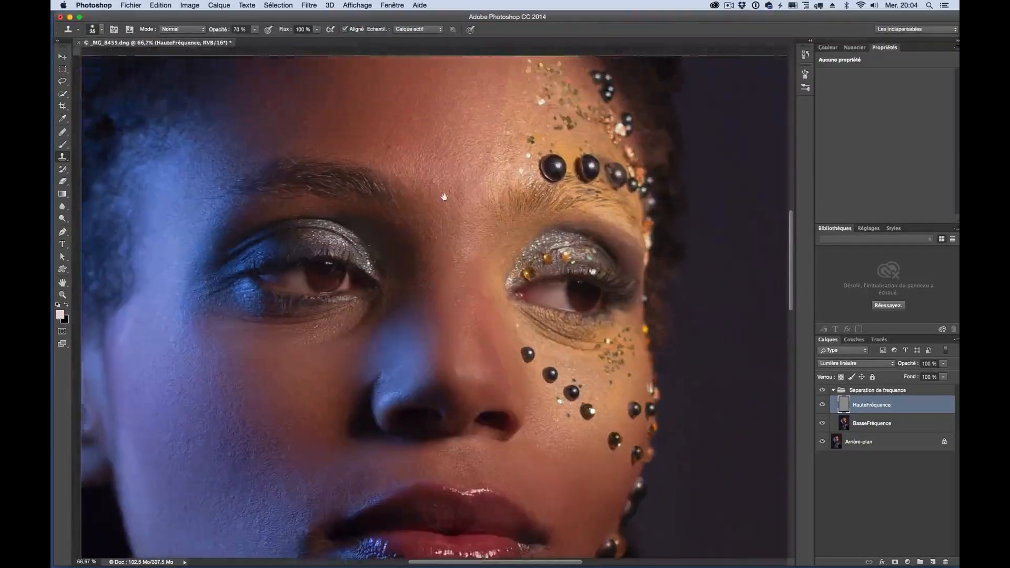
scroll(468, 255, "up", 5)
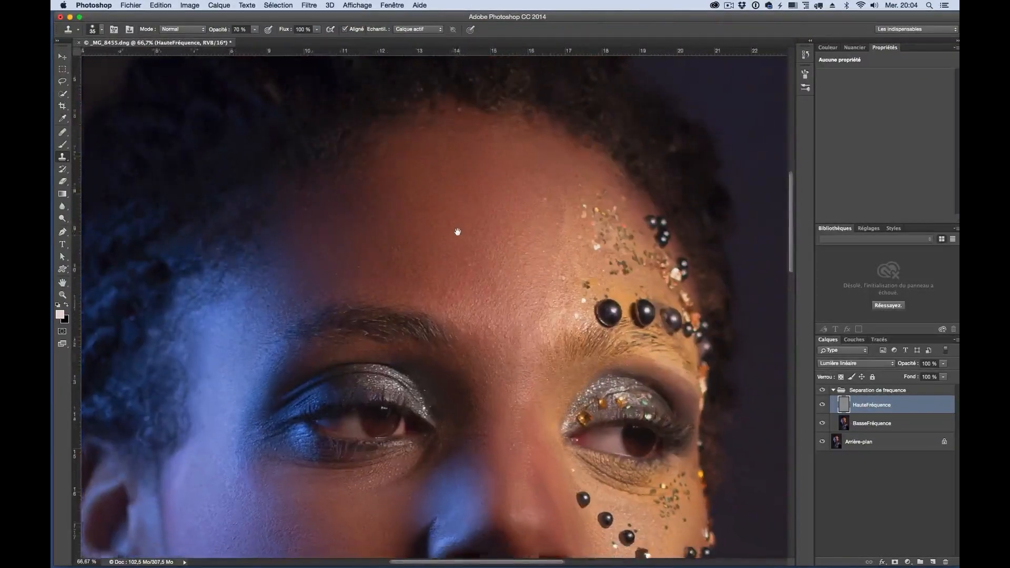
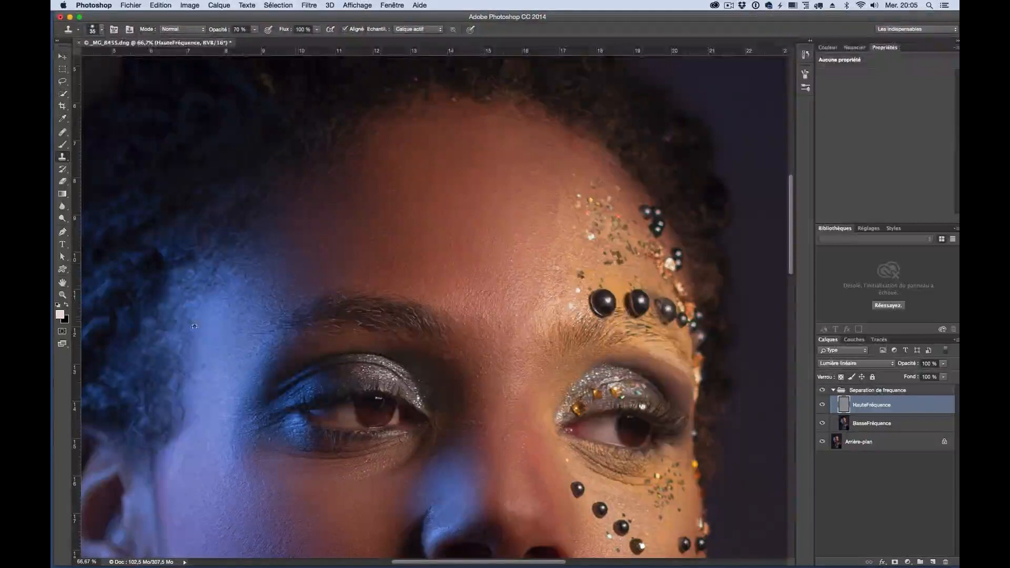
left_click_drag(218, 390, 370, 182)
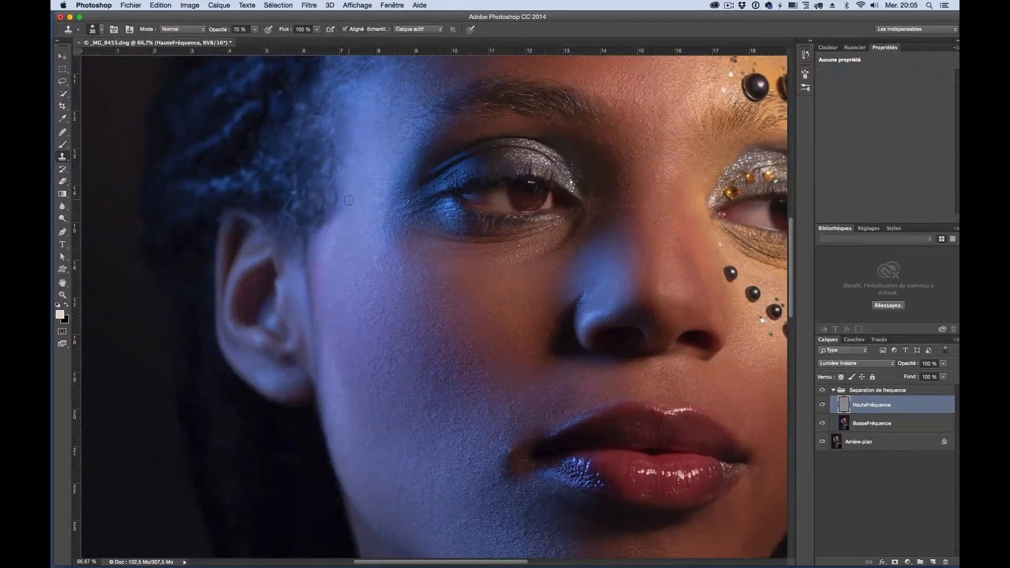
left_click(444, 354, "alt")
left_click_drag(444, 382, 449, 379)
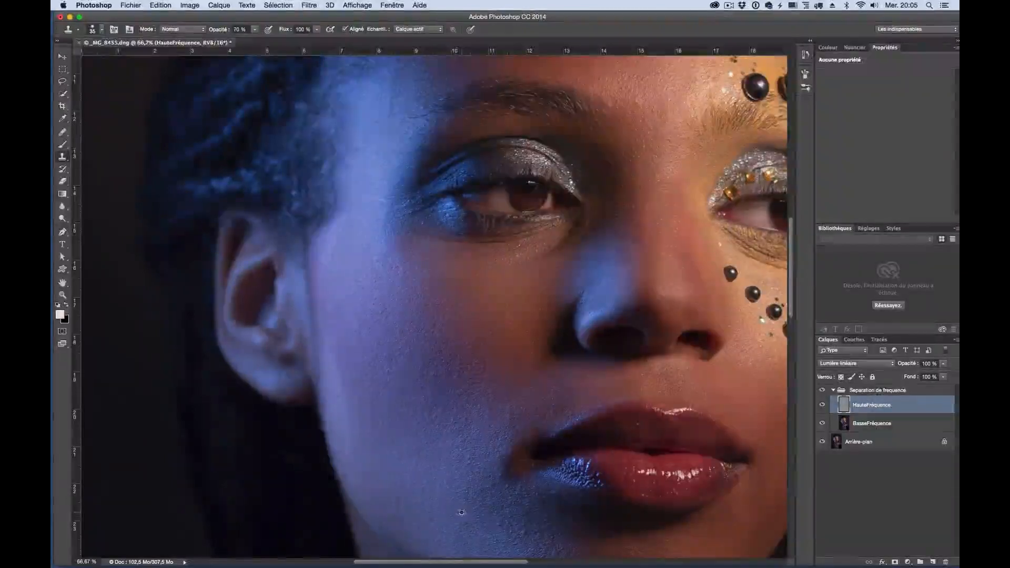
left_click_drag(424, 389, 390, 341)
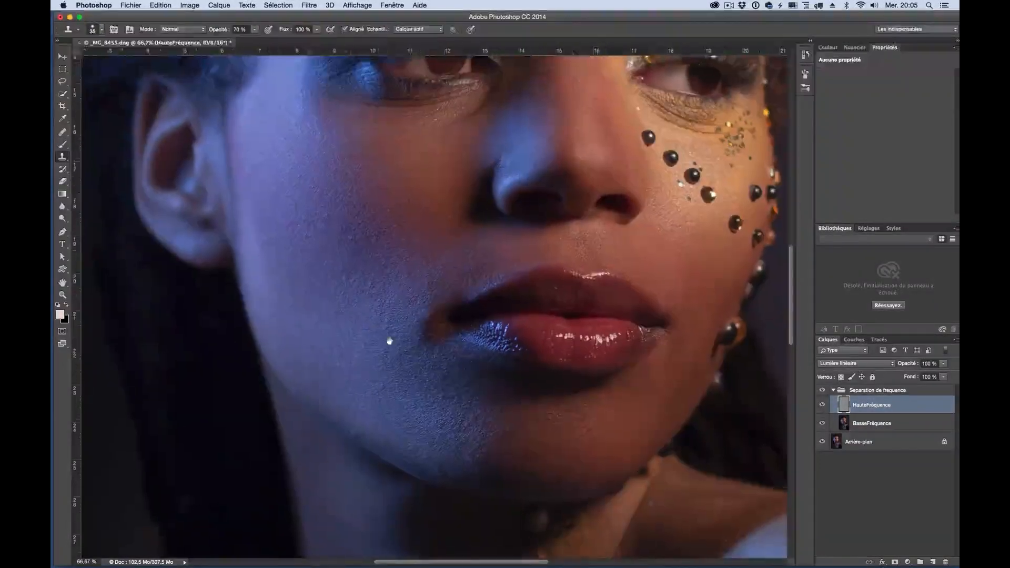
left_click(438, 403)
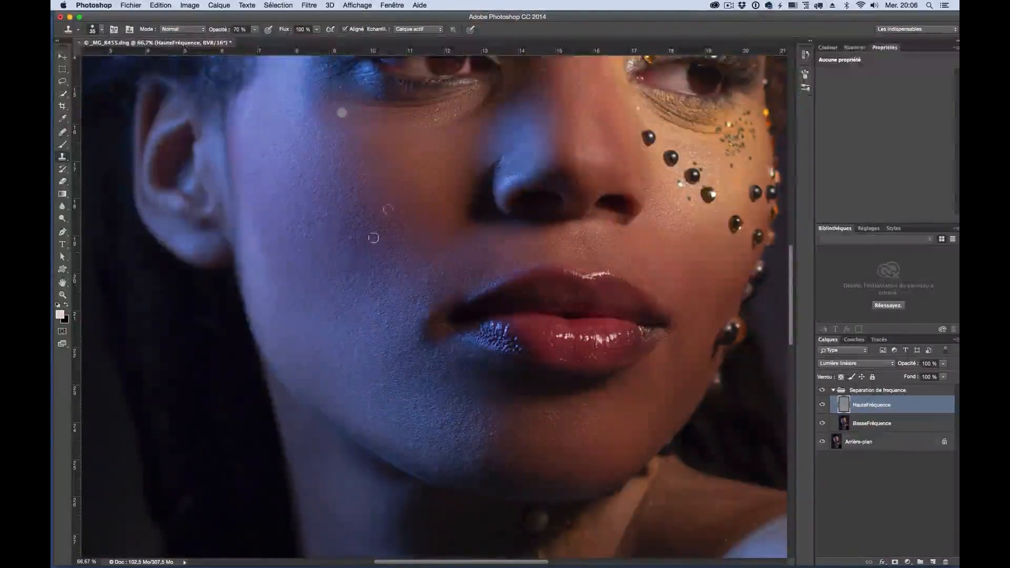
Outline the centre of the blue-lit cheek with the Patch tool, replace it with lower-cheek texture and clear the selection.
left_click(62, 131)
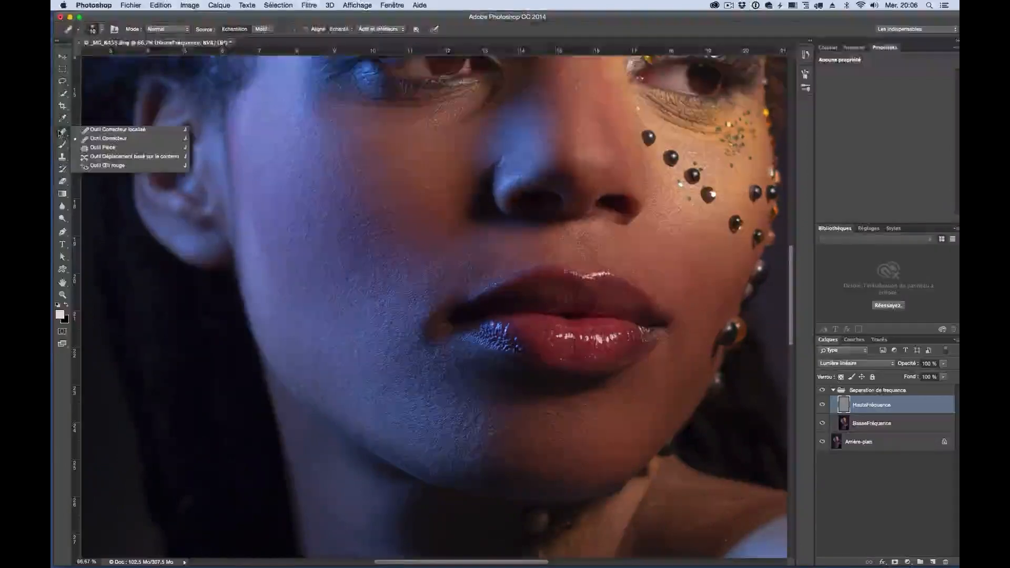
left_click(100, 147)
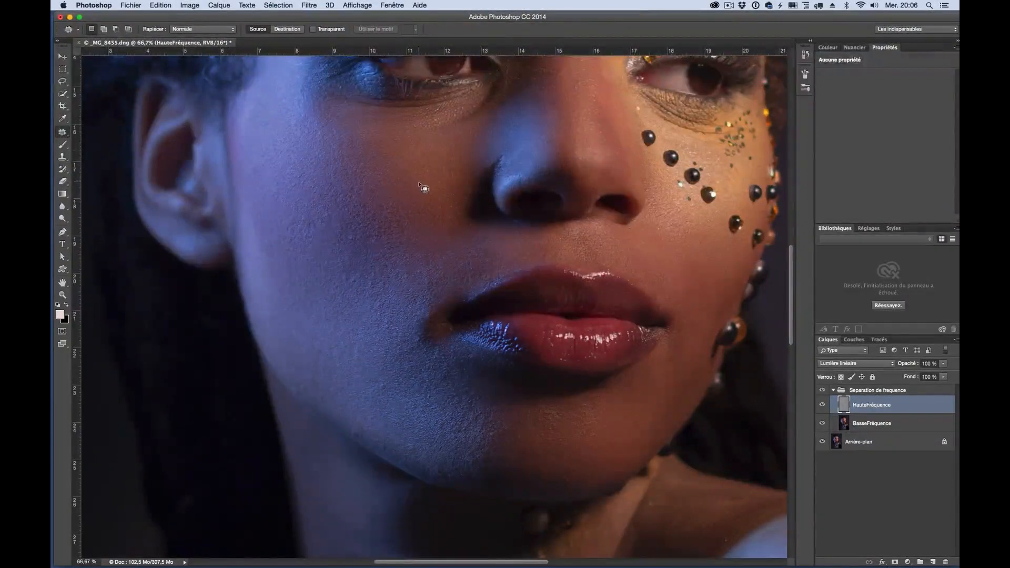
mouse_move(400, 171)
left_mouse_down()
mouse_move(341, 228)
mouse_move(392, 275)
mouse_move(426, 262)
mouse_move(426, 183)
left_mouse_up()
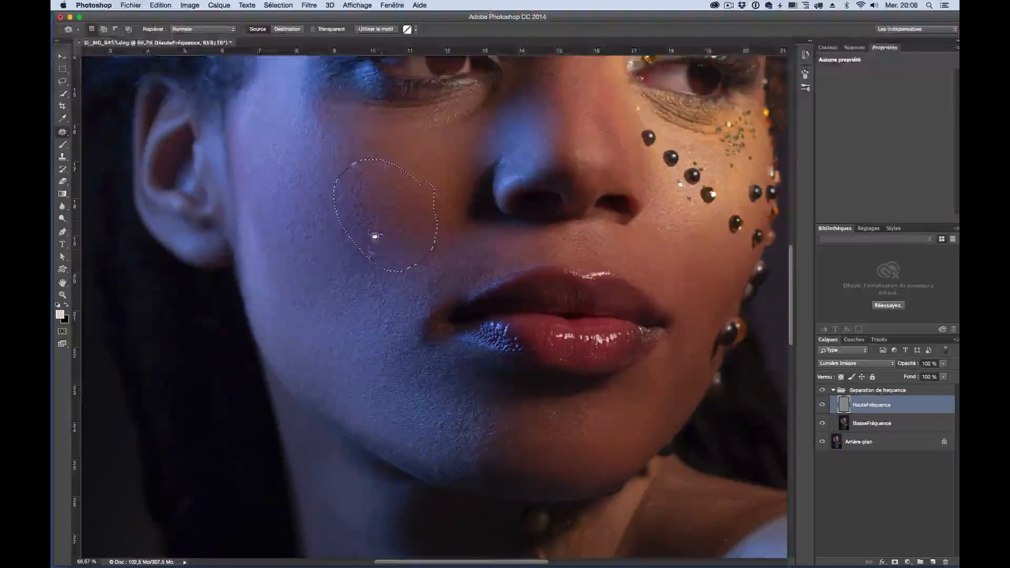
left_click_drag(381, 220, 331, 334)
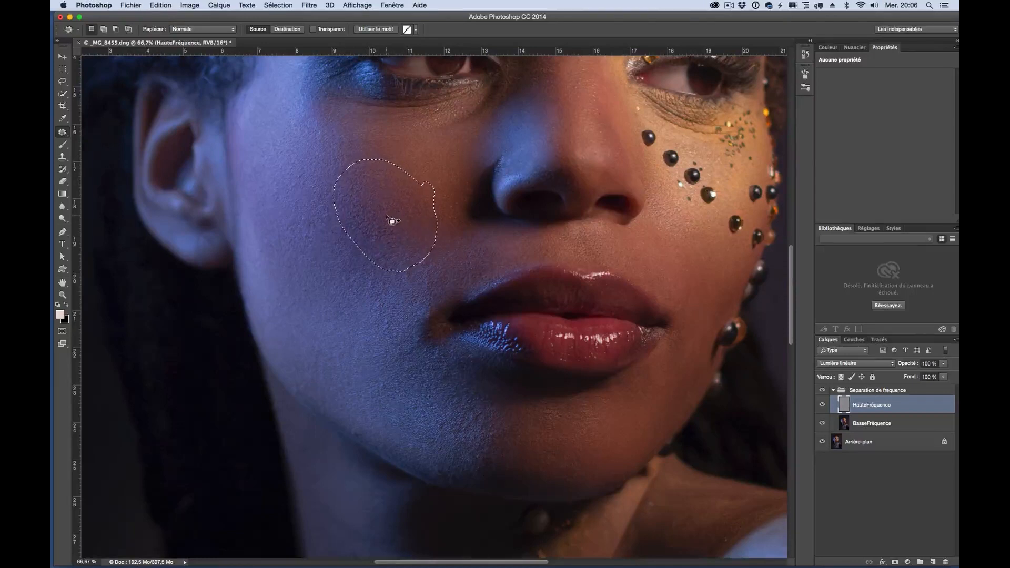
key("super+d")
Patch areas of the central and upper blue-lit cheek with smooth texture from beside the nose.
left_click_drag(368, 229, 465, 156)
mouse_move(386, 168)
left_mouse_down()
mouse_move(353, 182)
mouse_move(382, 236)
mouse_move(396, 189)
mouse_move(440, 162)
mouse_move(457, 177)
left_mouse_up()
mouse_move(388, 142)
left_mouse_down()
mouse_move(411, 242)
mouse_move(429, 224)
mouse_move(417, 158)
left_mouse_up()
left_click_drag(405, 194, 446, 181)
mouse_move(354, 139)
left_mouse_down()
mouse_move(382, 174)
mouse_move(352, 137)
left_mouse_up()
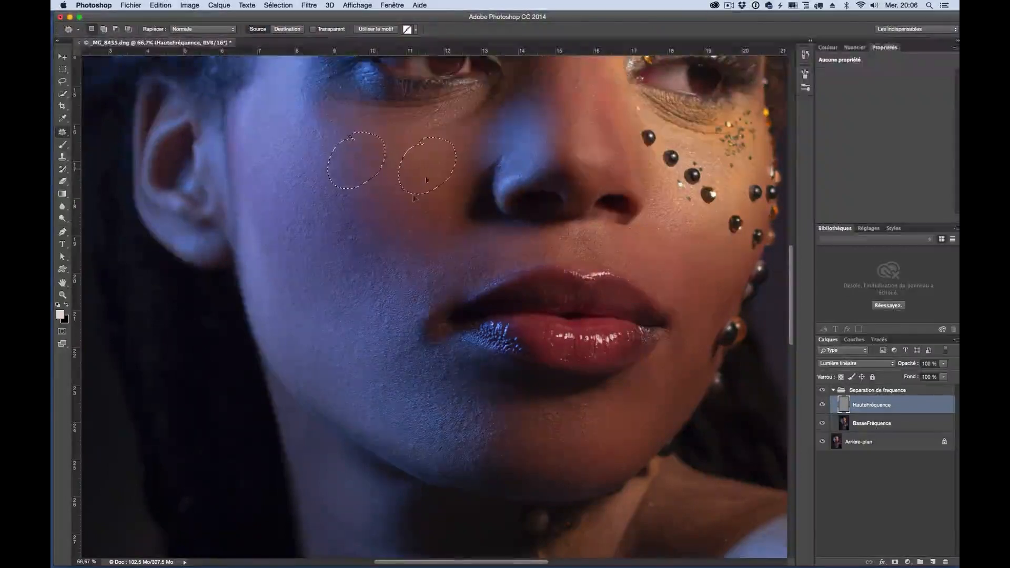
mouse_move(422, 230)
left_mouse_down()
mouse_move(390, 254)
mouse_move(435, 308)
mouse_move(462, 261)
mouse_move(412, 180)
left_mouse_up()
Patch the lower cheek near the mouth corner and the upper cheek below the eye with the smooth inner-cheek texture.
left_click(348, 325)
mouse_move(370, 272)
left_mouse_down()
mouse_move(356, 296)
mouse_move(364, 355)
mouse_move(406, 333)
mouse_move(440, 293)
left_mouse_up()
left_click_drag(365, 332, 372, 233)
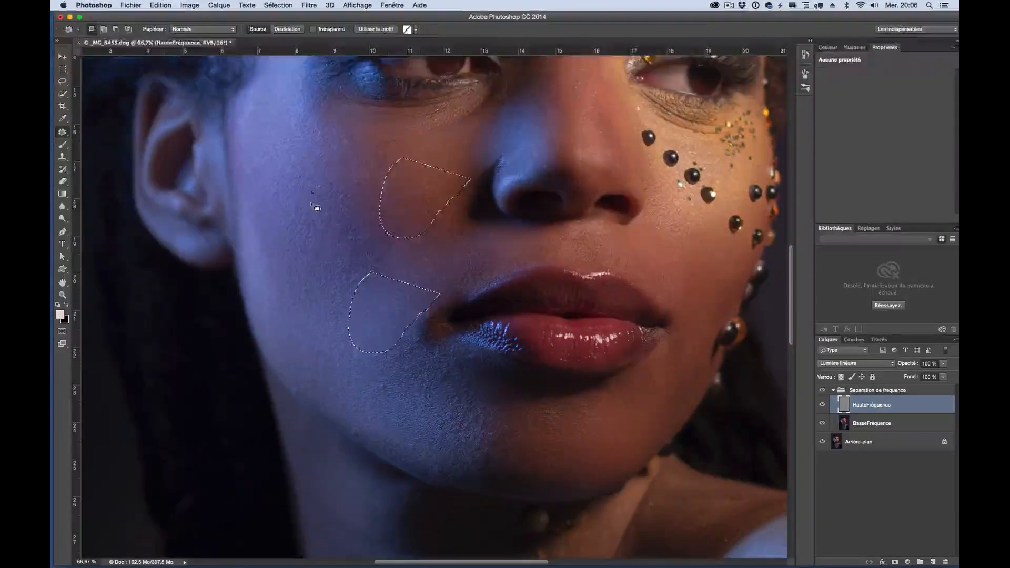
mouse_move(315, 168)
left_mouse_down()
mouse_move(380, 276)
mouse_move(373, 210)
mouse_move(344, 185)
mouse_move(399, 209)
mouse_move(422, 205)
mouse_move(345, 158)
mouse_move(319, 119)
left_mouse_up()
left_click_drag(327, 157, 419, 177)
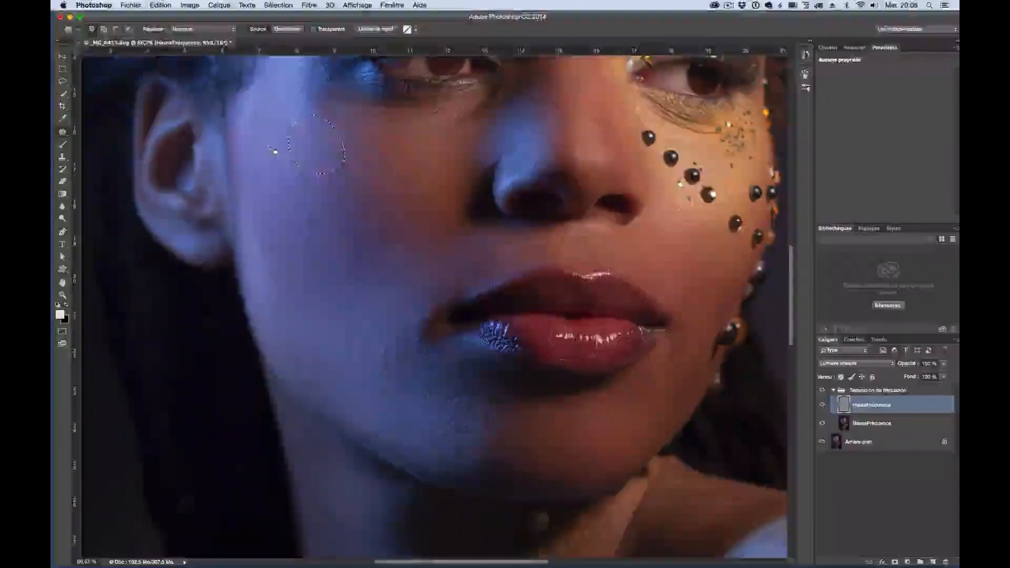
Patch the outer cheek towards the ear and the skin just below it with smooth texture from beside the nose.
mouse_move(260, 125)
left_mouse_down()
mouse_move(320, 279)
mouse_move(334, 226)
mouse_move(326, 160)
left_mouse_up()
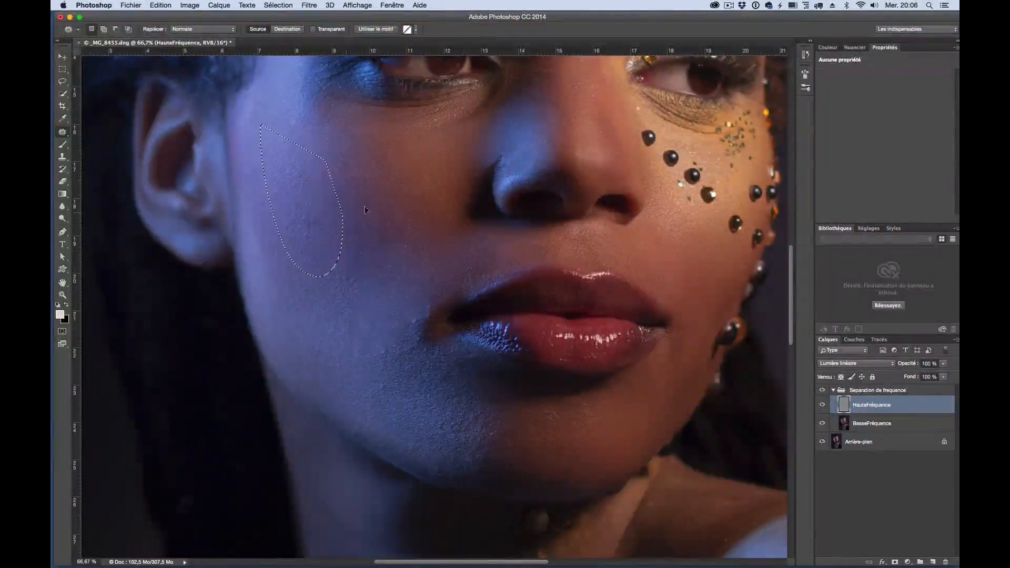
left_click_drag(406, 209, 407, 203)
left_click_drag(376, 241, 376, 241)
key("super+d")
mouse_move(351, 288)
left_mouse_down()
mouse_move(385, 225)
mouse_move(418, 208)
mouse_move(324, 319)
mouse_move(356, 357)
mouse_move(363, 301)
mouse_move(347, 269)
left_mouse_up()
left_click_drag(343, 318, 420, 219)
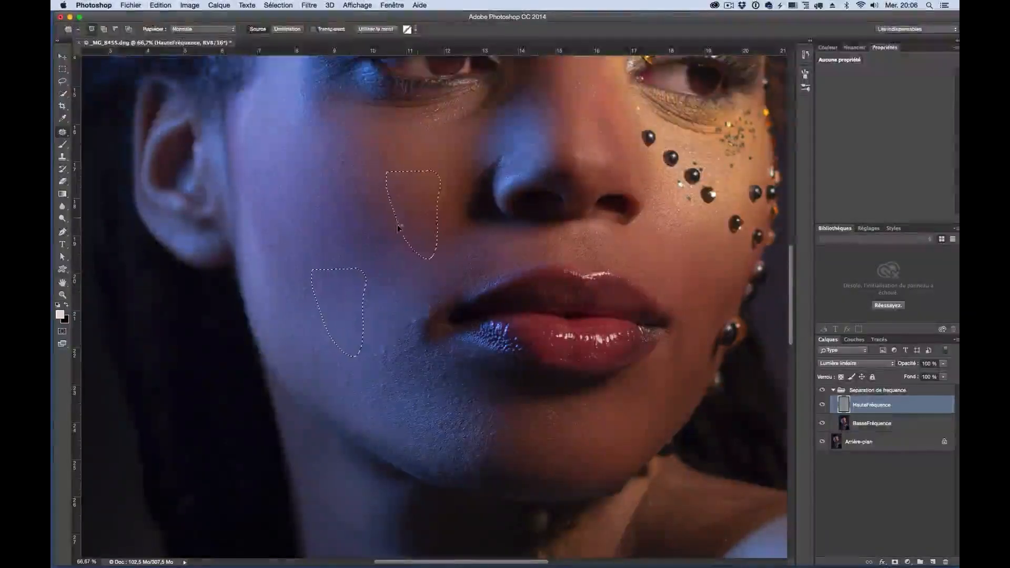
mouse_move(267, 246)
left_mouse_down()
mouse_move(288, 170)
mouse_move(274, 167)
left_mouse_up()
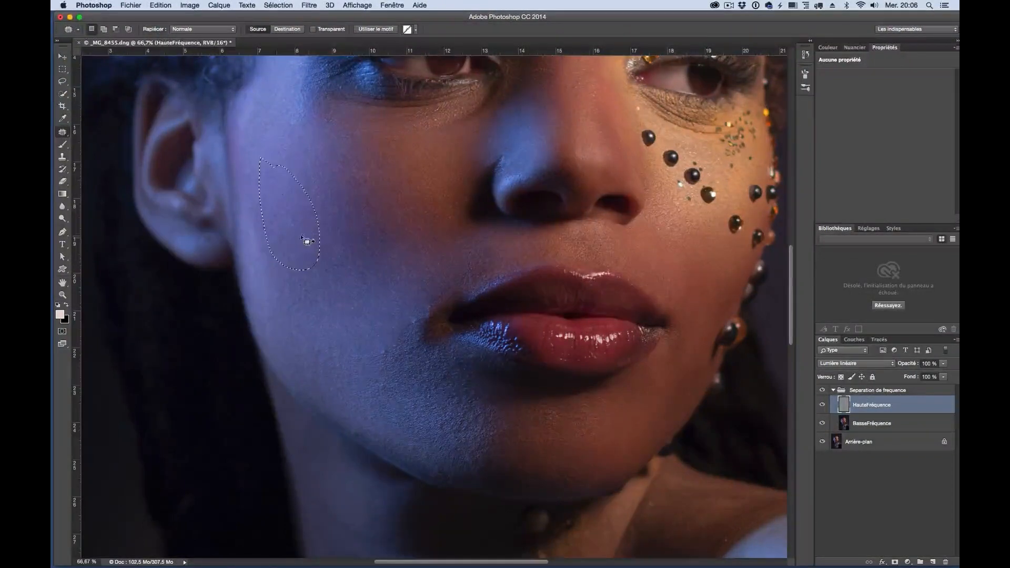
left_click_drag(303, 236, 417, 216)
Patch the rough skin below the mouth corner, the lower cheek near the jaw and the outer cheek with inner-cheek texture.
mouse_move(352, 165)
left_mouse_down()
mouse_move(357, 198)
mouse_move(363, 162)
mouse_move(406, 183)
left_mouse_up()
left_click_drag(426, 311, 434, 349)
mouse_move(436, 388)
left_mouse_down()
mouse_move(391, 389)
mouse_move(365, 335)
left_mouse_up()
left_click_drag(413, 366, 423, 230)
left_click(321, 332)
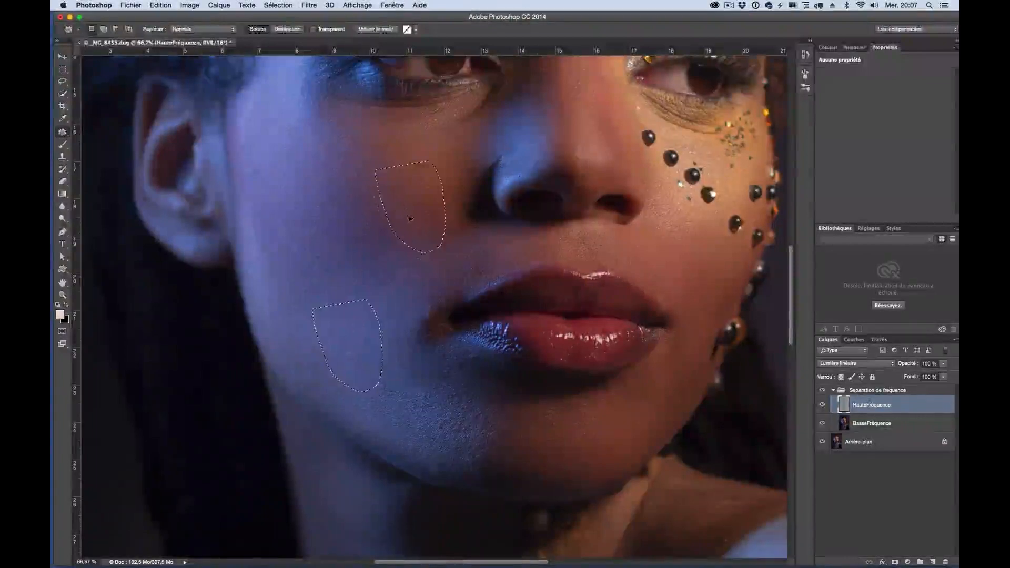
mouse_move(263, 223)
left_mouse_down()
mouse_move(317, 311)
mouse_move(334, 275)
mouse_move(291, 199)
left_mouse_up()
left_click_drag(297, 261, 383, 198)
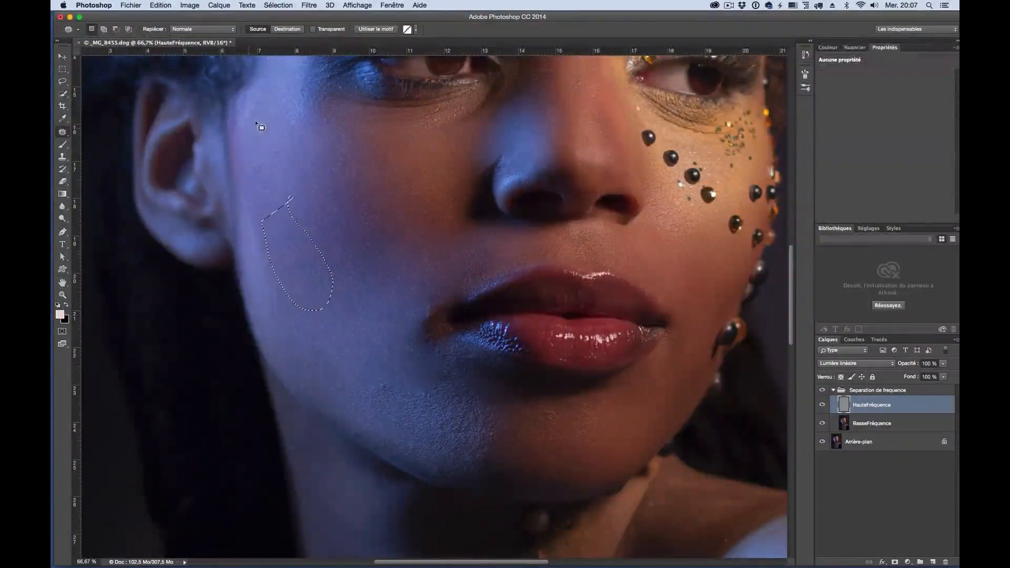
Patch the upper blue-lit cheek near the temple and the area below the eye with smooth inner-cheek texture.
left_click(263, 152)
mouse_move(260, 101)
left_mouse_down()
mouse_move(310, 153)
mouse_move(284, 88)
left_mouse_up()
left_click_drag(274, 135, 421, 180)
mouse_move(326, 127)
left_mouse_down()
mouse_move(336, 181)
mouse_move(385, 230)
mouse_move(388, 183)
mouse_move(352, 127)
left_mouse_up()
left_click_drag(356, 183, 430, 190)
left_click_drag(347, 171, 406, 166)
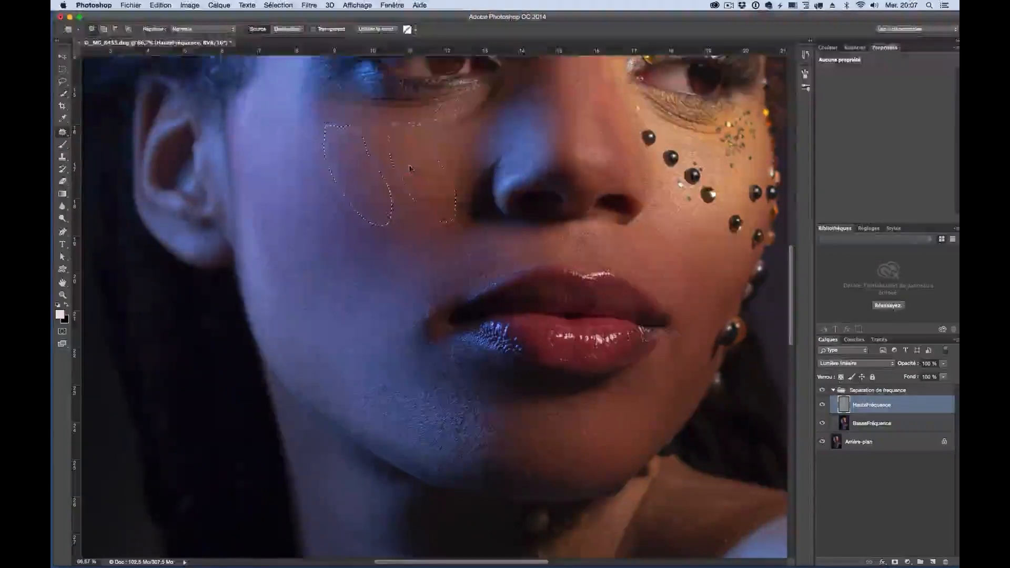
left_click(339, 220)
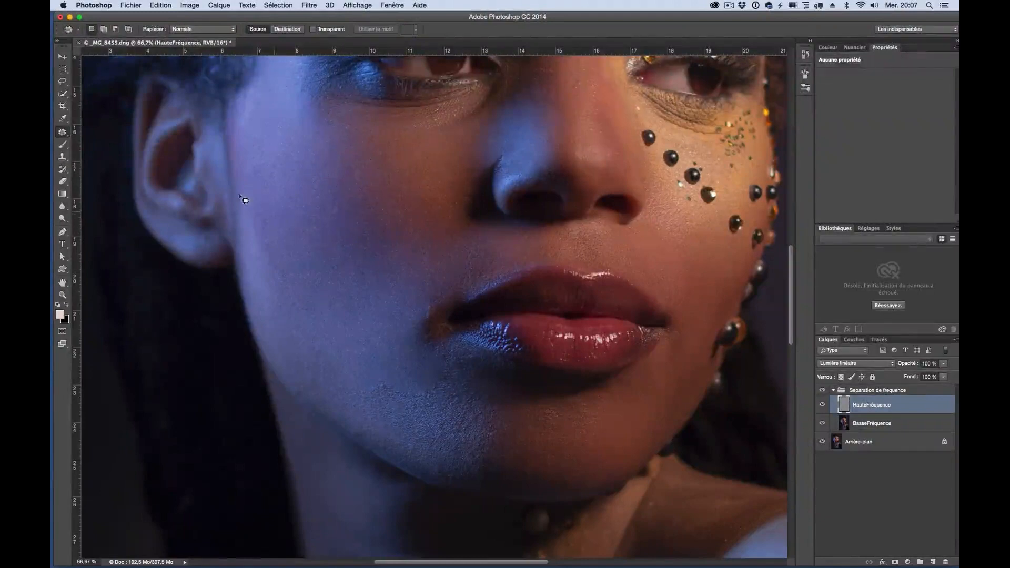
Patch the outer cheek beside the ear, the lower cheek and the rough skin below the mouth corner with smoother cheek texture.
mouse_move(254, 164)
left_mouse_down()
mouse_move(245, 221)
mouse_move(273, 320)
mouse_move(303, 266)
mouse_move(276, 210)
left_mouse_up()
mouse_move(280, 305)
left_mouse_down()
mouse_move(379, 262)
mouse_move(357, 270)
left_mouse_up()
mouse_move(434, 353)
left_mouse_down()
mouse_move(497, 393)
mouse_move(505, 442)
mouse_move(473, 458)
mouse_move(432, 452)
mouse_move(384, 426)
mouse_move(352, 389)
left_mouse_up()
mouse_move(406, 419)
left_mouse_down()
mouse_move(396, 413)
mouse_move(358, 230)
left_mouse_up()
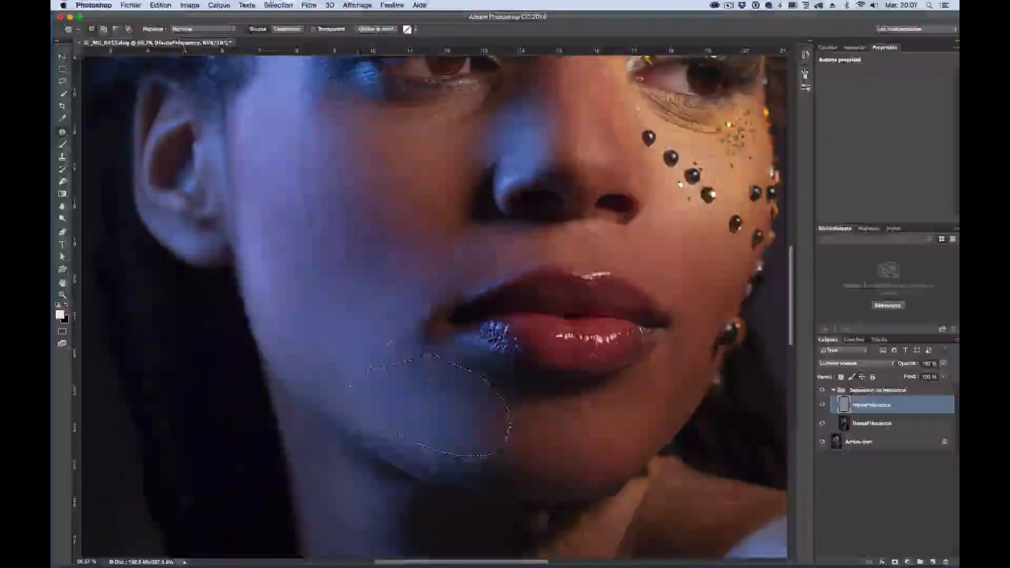
left_click(384, 335)
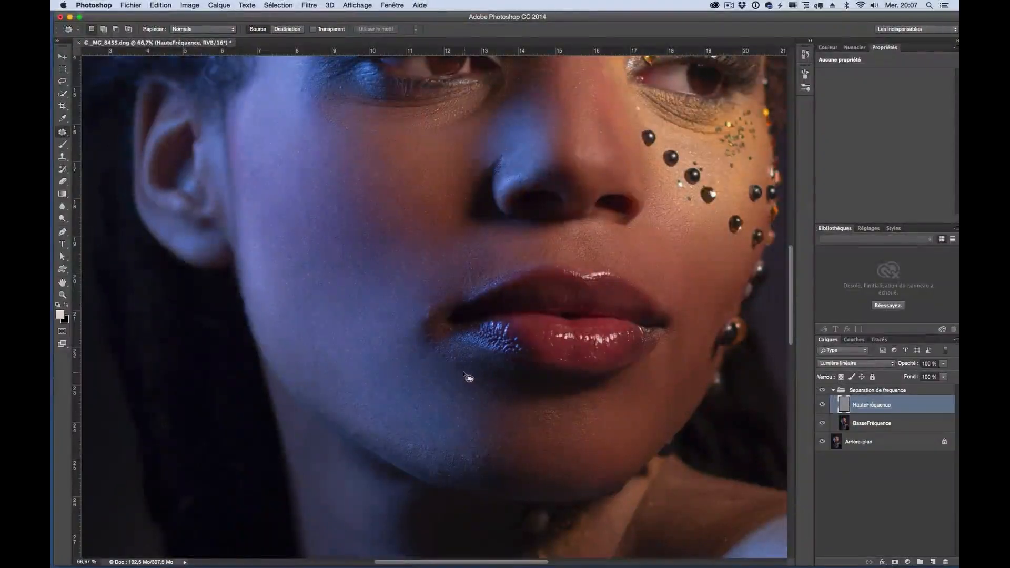
Patch the blue-lit side of the chin with smooth texture from the chin's warm-lit side.
mouse_move(492, 386)
left_mouse_down()
mouse_move(513, 404)
mouse_move(462, 373)
mouse_move(539, 429)
mouse_move(636, 423)
left_mouse_up()
left_click(462, 417)
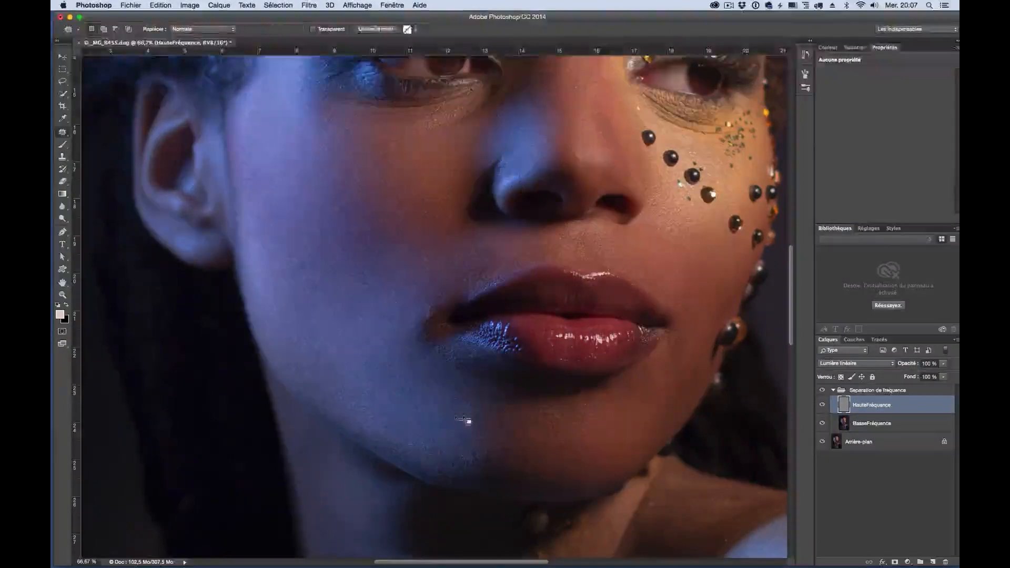
mouse_move(482, 418)
left_mouse_down()
mouse_move(520, 455)
mouse_move(509, 450)
mouse_move(526, 441)
mouse_move(637, 433)
left_mouse_up()
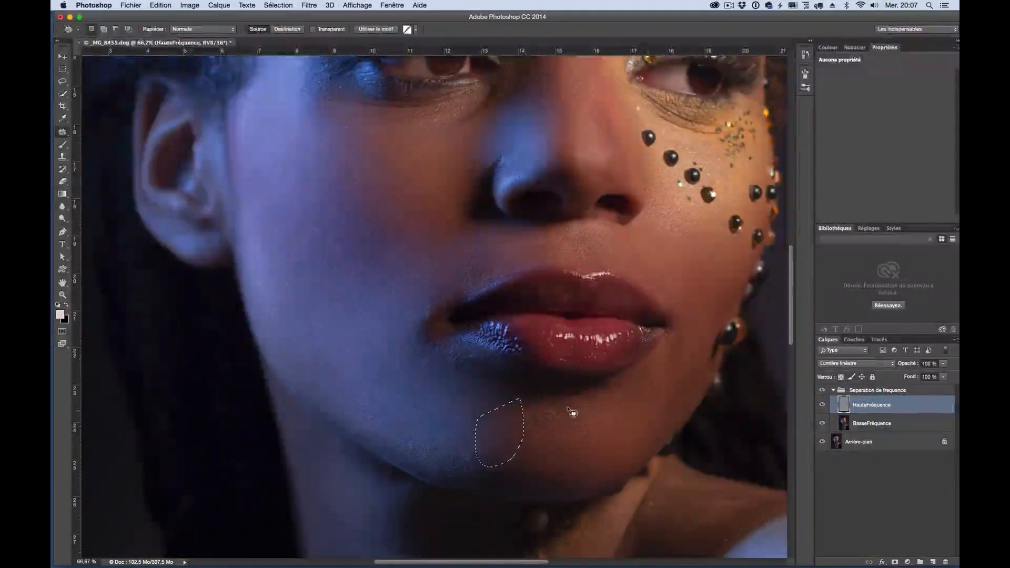
Try to patch the centre of the chin below the lower lip, undo it and drop the selection.
mouse_move(591, 396)
left_mouse_down()
mouse_move(523, 397)
mouse_move(596, 429)
mouse_move(678, 431)
mouse_move(599, 427)
left_mouse_up()
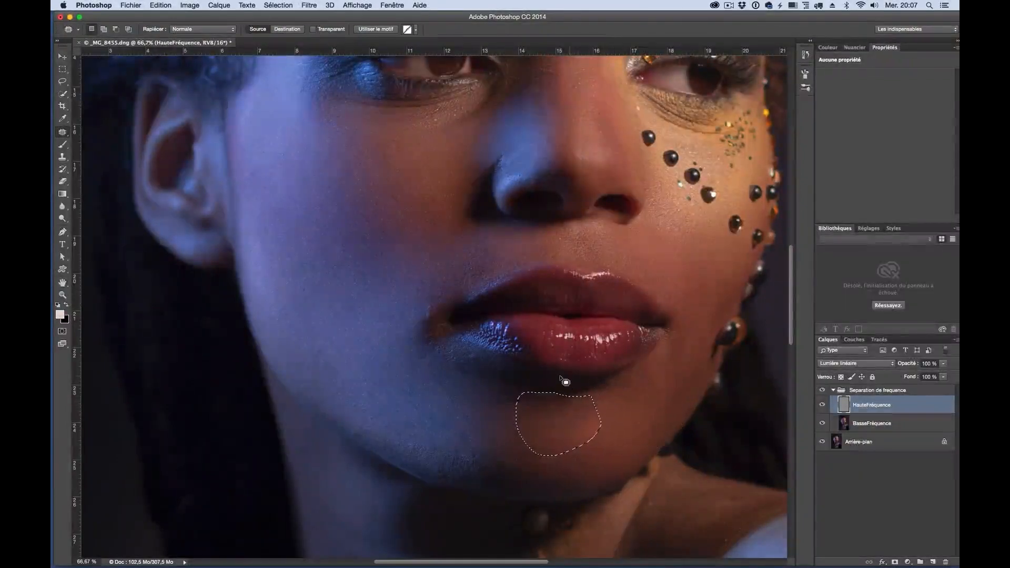
key("super+z")
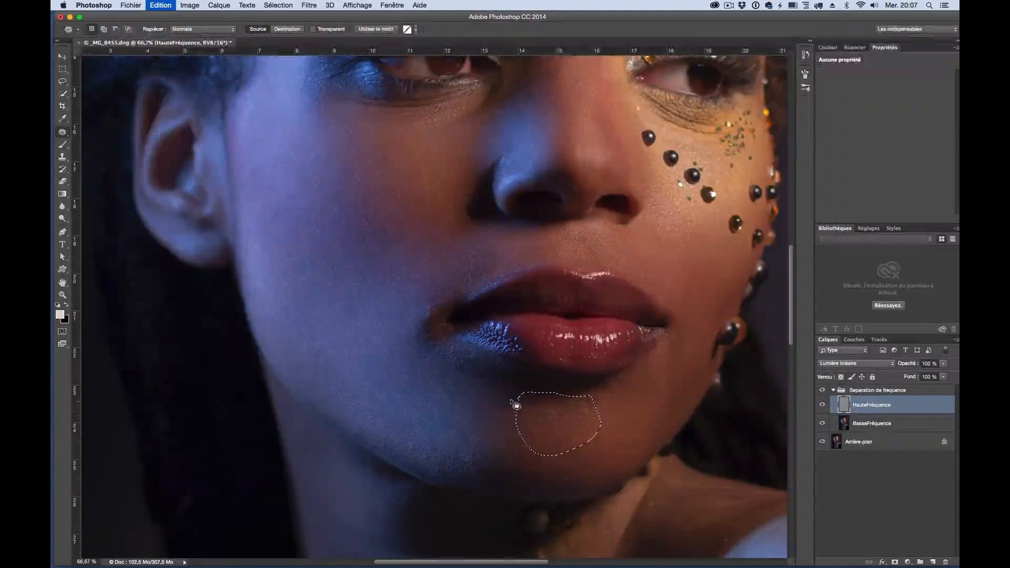
key("super+d")
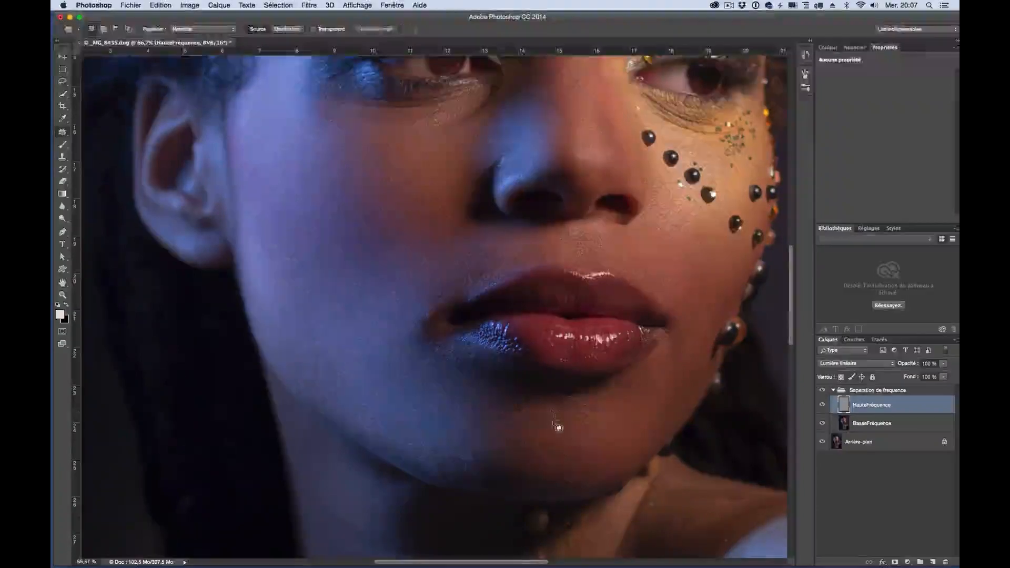
Patch the centre and lower part of the chin and the warm-lit cheek beside the nostril with smoother nearby texture.
mouse_move(550, 401)
left_mouse_down()
mouse_move(525, 400)
mouse_move(564, 438)
mouse_move(552, 403)
mouse_move(639, 416)
left_mouse_up()
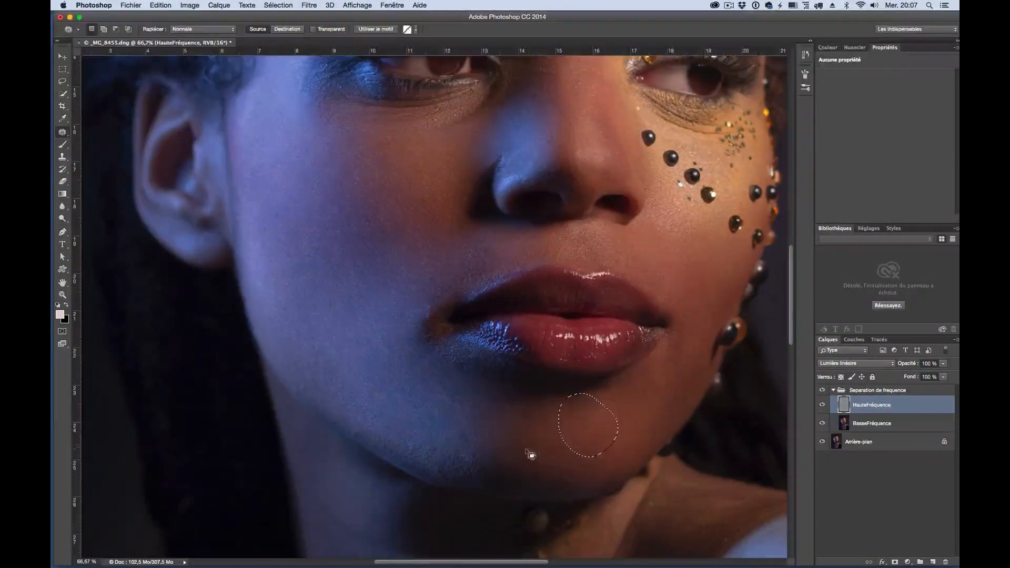
mouse_move(514, 437)
left_mouse_down()
mouse_move(541, 473)
mouse_move(591, 458)
mouse_move(625, 422)
left_mouse_up()
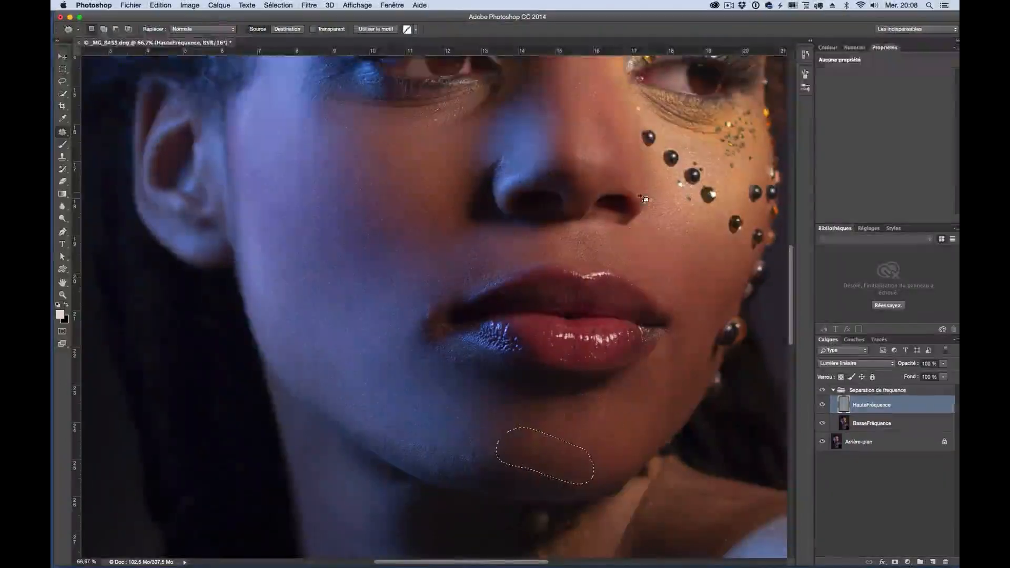
left_click_drag(698, 251, 649, 181)
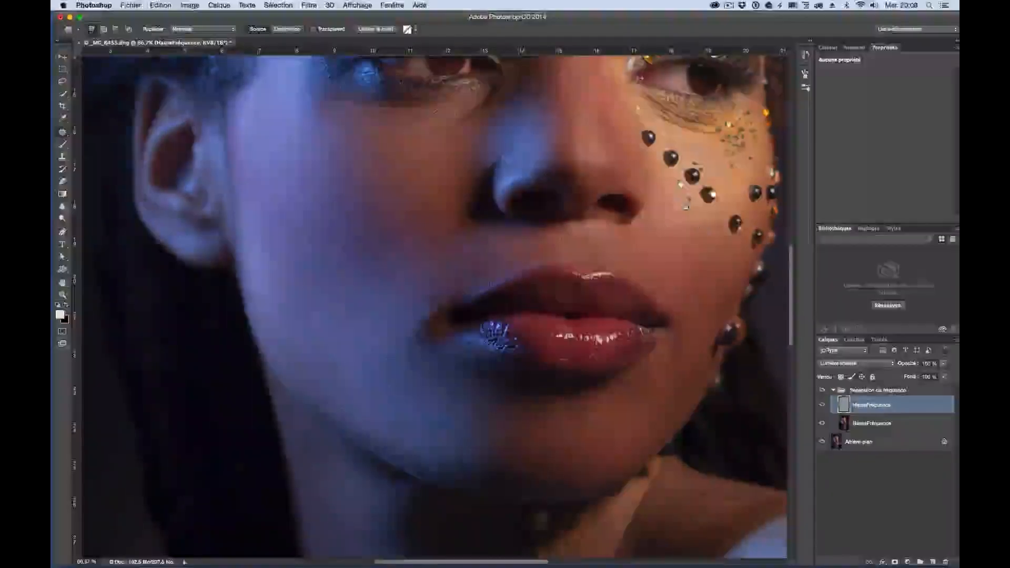
left_click_drag(666, 229, 686, 286)
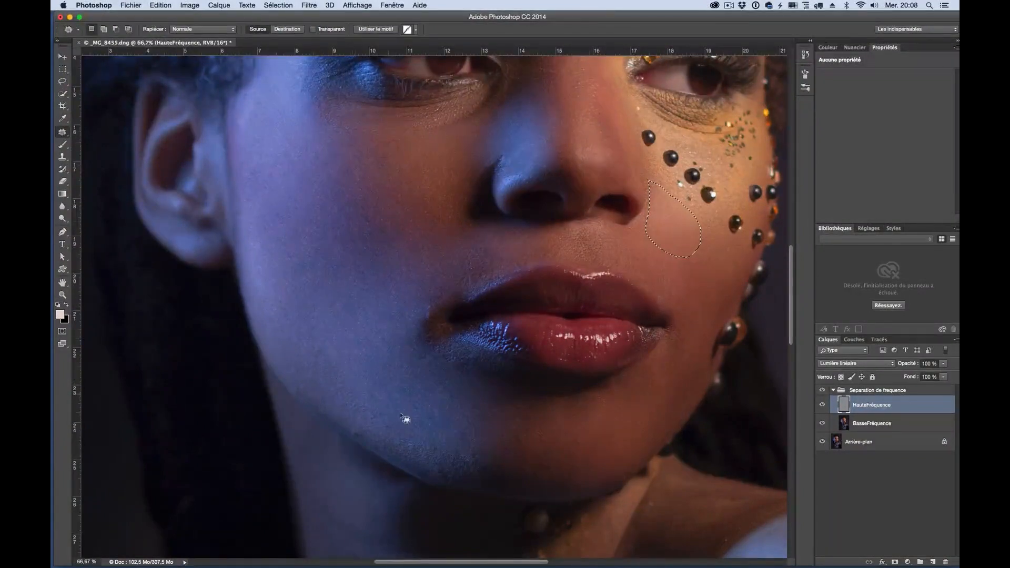
Patch the rough texture along the blue-lit jaw edge and the underside of the chin with smoother skin.
mouse_move(476, 449)
left_mouse_down()
mouse_move(412, 421)
mouse_move(367, 431)
mouse_move(477, 481)
mouse_move(486, 465)
mouse_move(418, 350)
mouse_move(411, 229)
left_mouse_up()
left_click(506, 442)
left_click(570, 198)
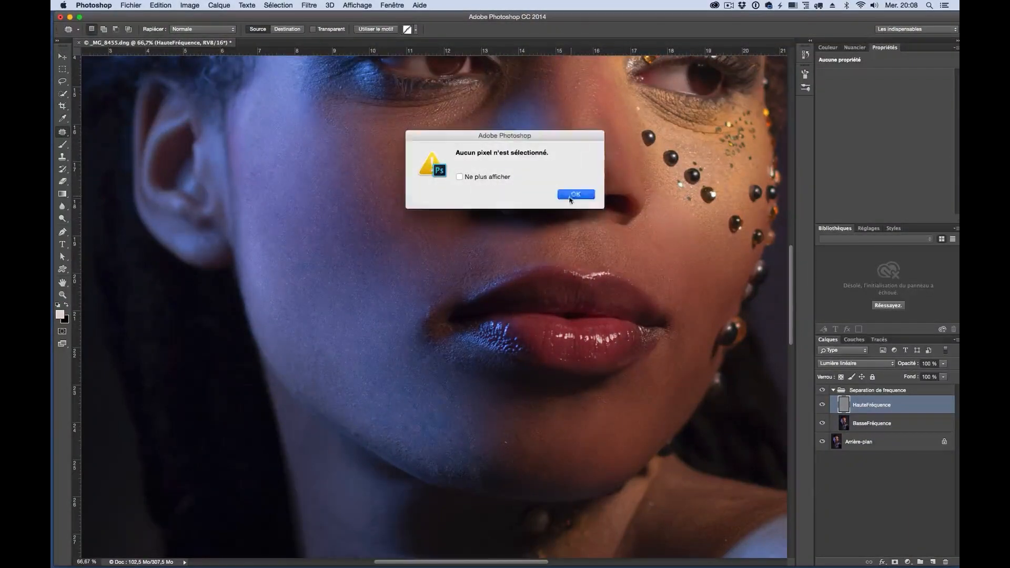
mouse_move(488, 455)
left_mouse_down()
mouse_move(475, 483)
mouse_move(488, 459)
mouse_move(590, 448)
left_mouse_up()
left_click(503, 456)
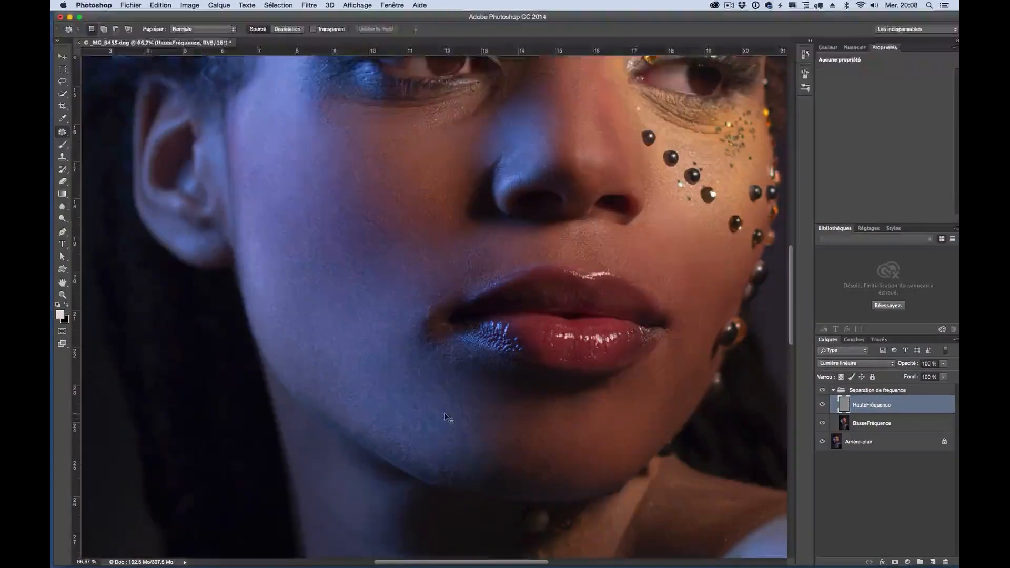
Compare the whole retouched portrait with the original by repeatedly isolating the Arrière-plan layer, leaving all layers shown.
key("super+0")
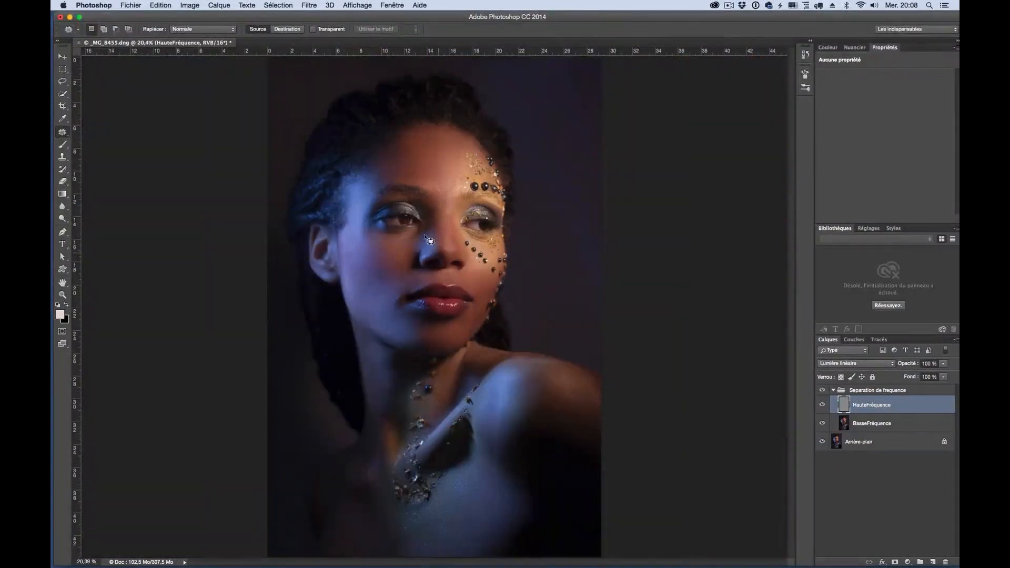
left_click(821, 441, "alt")
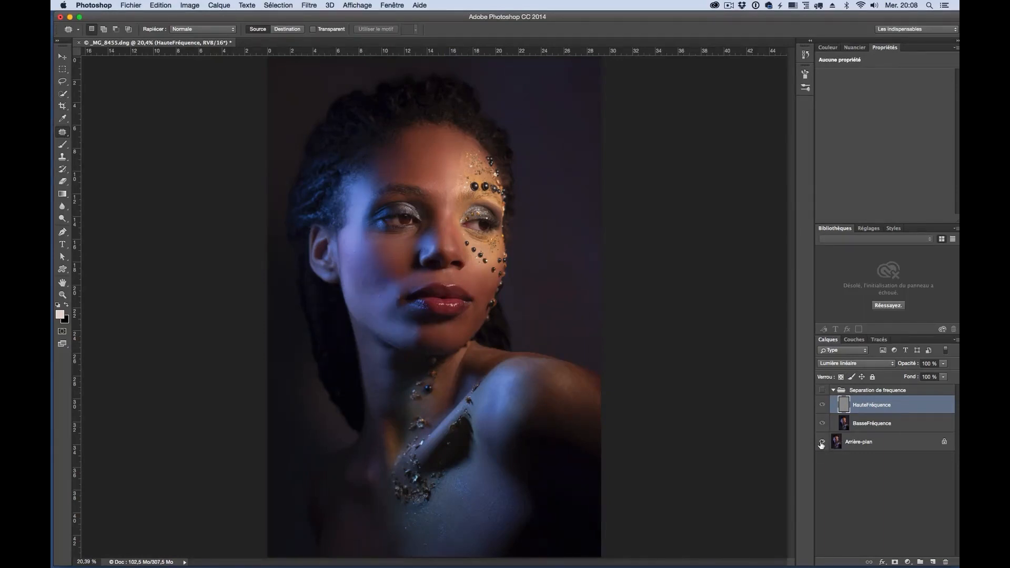
left_click(822, 442, "alt")
left_click(821, 442, "alt")
left_click(822, 442, "alt")
left_click(821, 441, "alt")
left_click(821, 442, "alt")
left_click(822, 442, "alt")
left_click(822, 442, "alt")
left_click(821, 442, "alt")
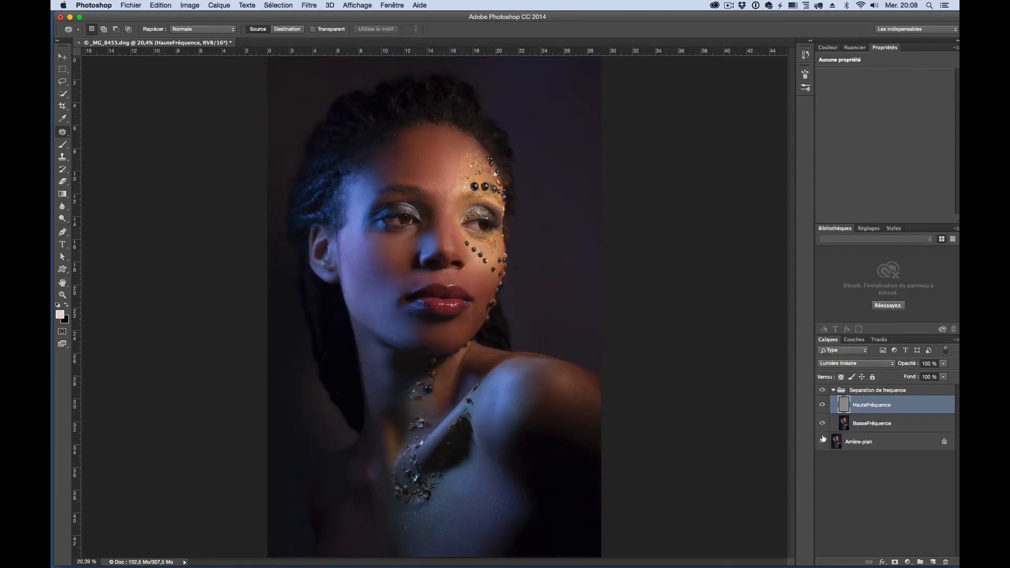
left_click(822, 441)
Patch the shiny texture on the forehead's warm side and above the brows with smoother forehead skin at 50% zoom.
key("super+plus")
key("super+plus")
key("super+plus")
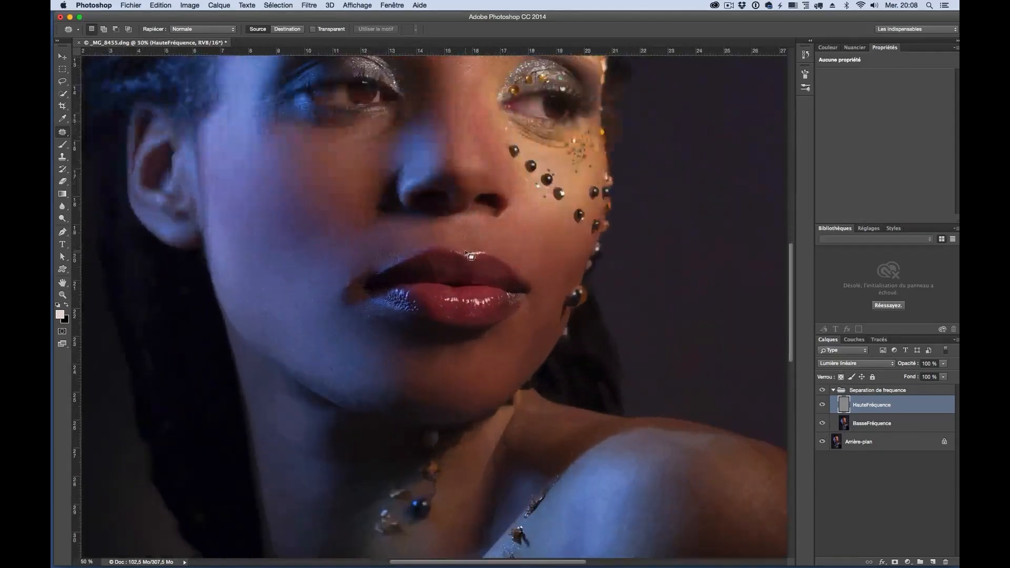
scroll(470, 278, "up", 5)
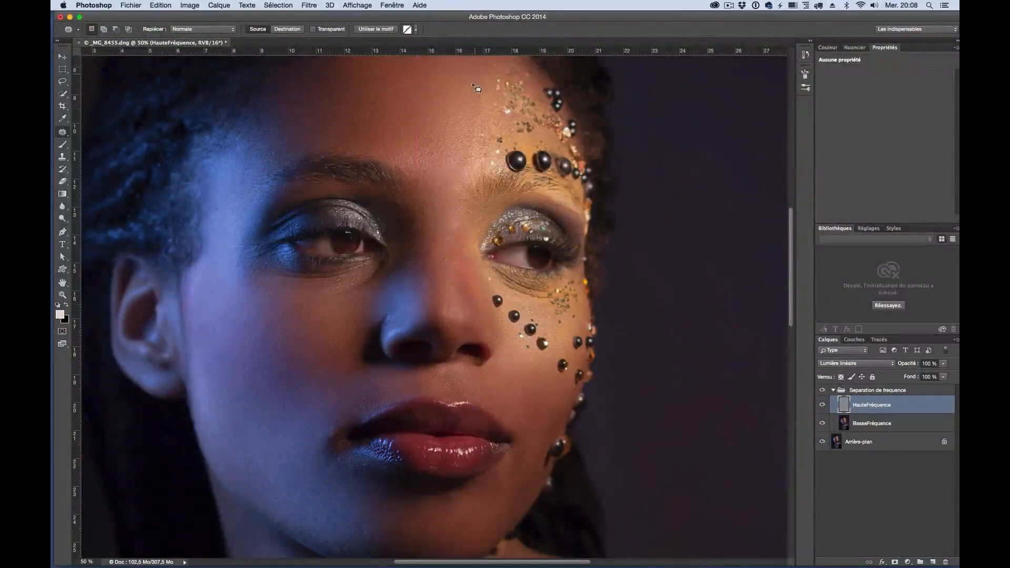
mouse_move(472, 83)
left_mouse_down()
mouse_move(478, 117)
mouse_move(489, 86)
mouse_move(476, 78)
left_mouse_up()
key("super+d")
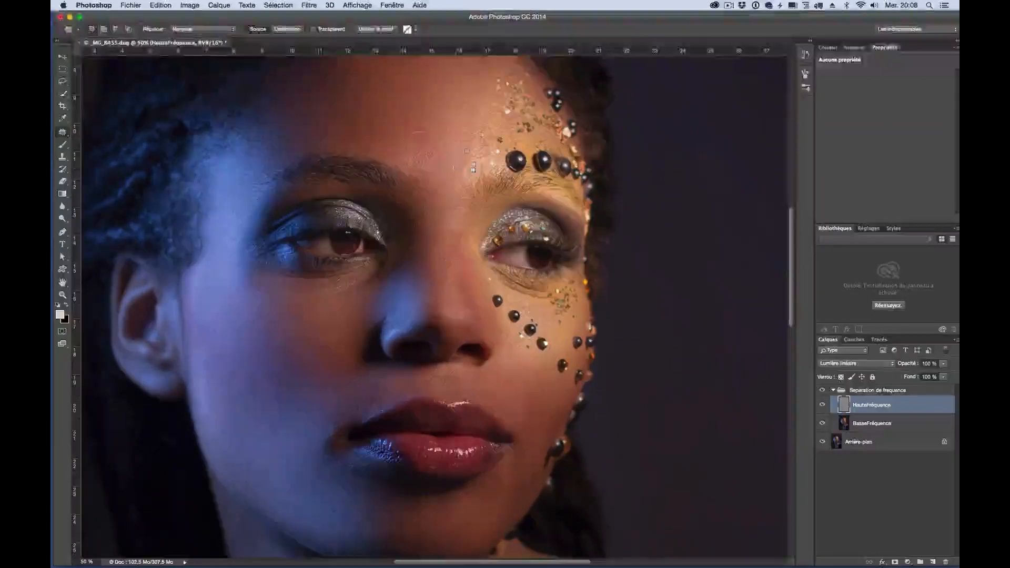
mouse_move(468, 164)
left_mouse_down()
mouse_move(456, 167)
mouse_move(380, 100)
mouse_move(326, 123)
mouse_move(345, 142)
mouse_move(415, 158)
mouse_move(397, 94)
left_mouse_up()
key("super+d")
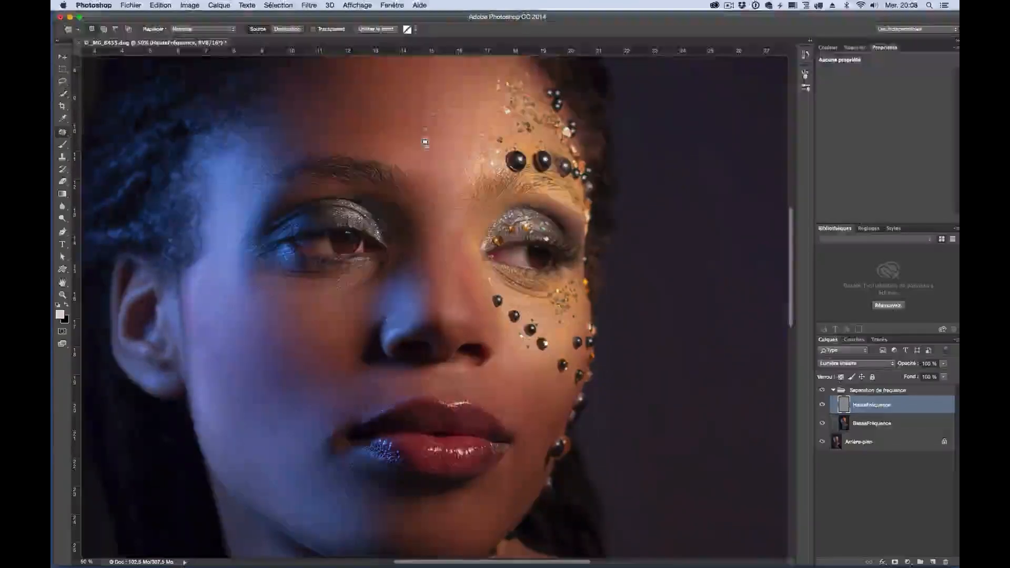
mouse_move(425, 142)
left_mouse_down()
mouse_move(470, 143)
mouse_move(483, 88)
mouse_move(454, 100)
mouse_move(390, 96)
left_mouse_up()
key("super+d")
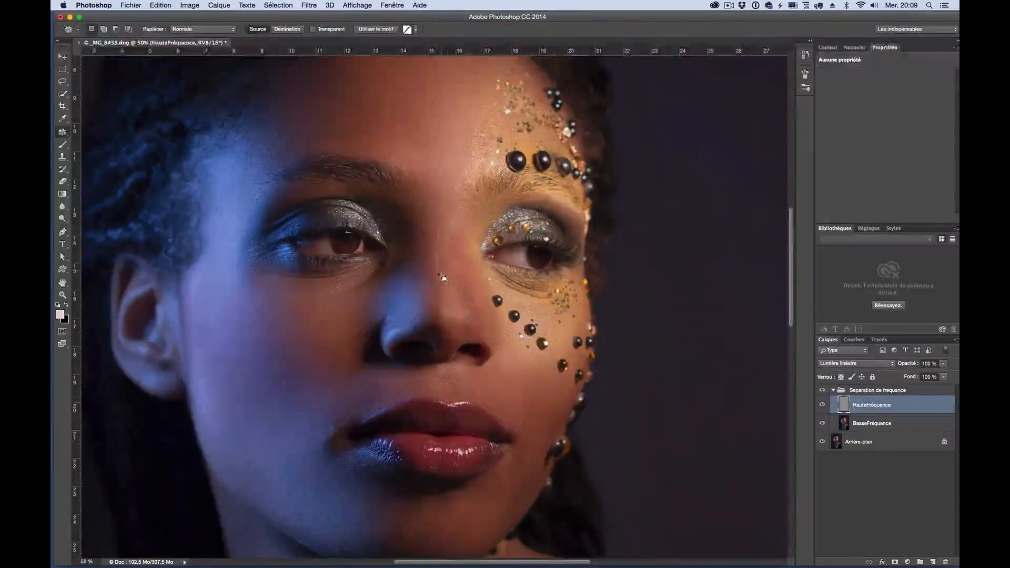
Patch the bridge of the nose and the centre and upper parts of the forehead with smooth forehead texture.
mouse_move(442, 278)
left_mouse_down()
mouse_move(462, 270)
mouse_move(450, 264)
left_mouse_up()
left_click_drag(427, 152, 444, 236)
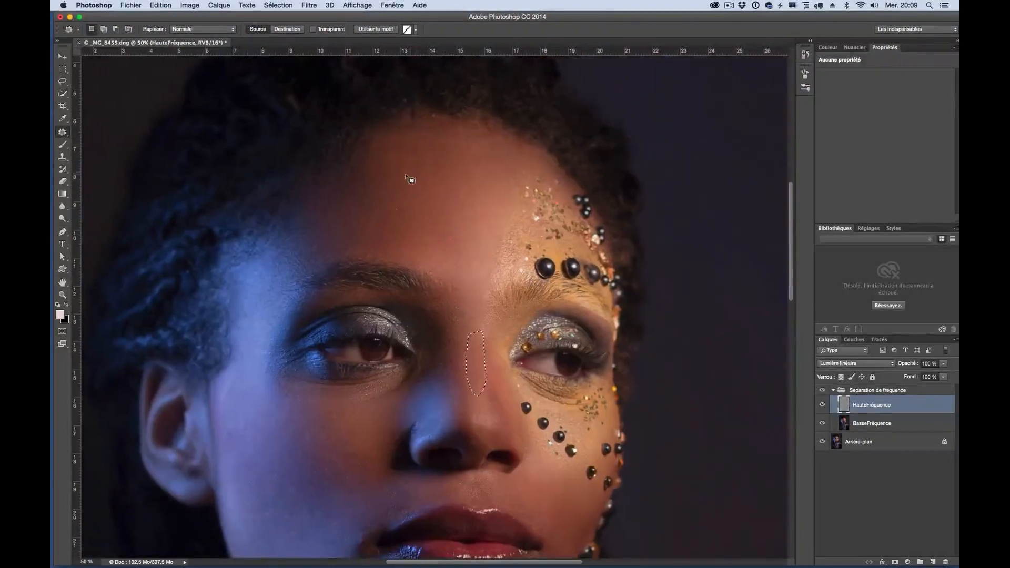
mouse_move(437, 185)
left_mouse_down()
mouse_move(397, 218)
mouse_move(471, 173)
left_mouse_up()
mouse_move(453, 248)
left_mouse_down()
mouse_move(452, 235)
mouse_move(389, 218)
left_mouse_up()
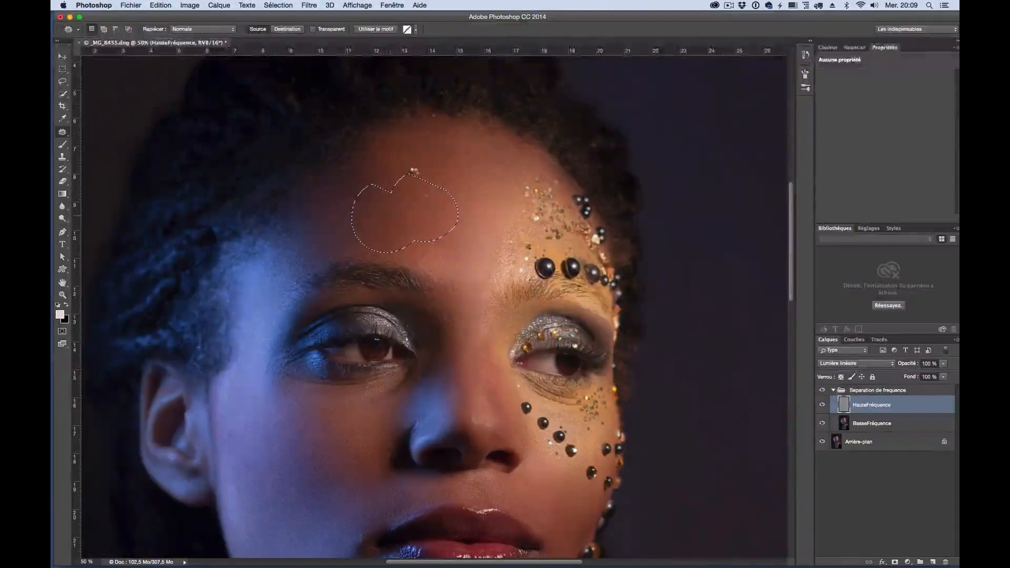
mouse_move(347, 191)
left_mouse_down()
mouse_move(361, 239)
mouse_move(368, 210)
mouse_move(374, 224)
mouse_move(442, 228)
mouse_move(402, 189)
left_mouse_up()
key("super+d")
Patch the skin below the blue-lit eye and the central cheek with outer-cheek texture, and clear the selection.
mouse_move(333, 393)
left_mouse_down()
mouse_move(294, 382)
mouse_move(271, 405)
mouse_move(321, 429)
mouse_move(251, 440)
mouse_move(263, 439)
mouse_move(234, 417)
left_mouse_up()
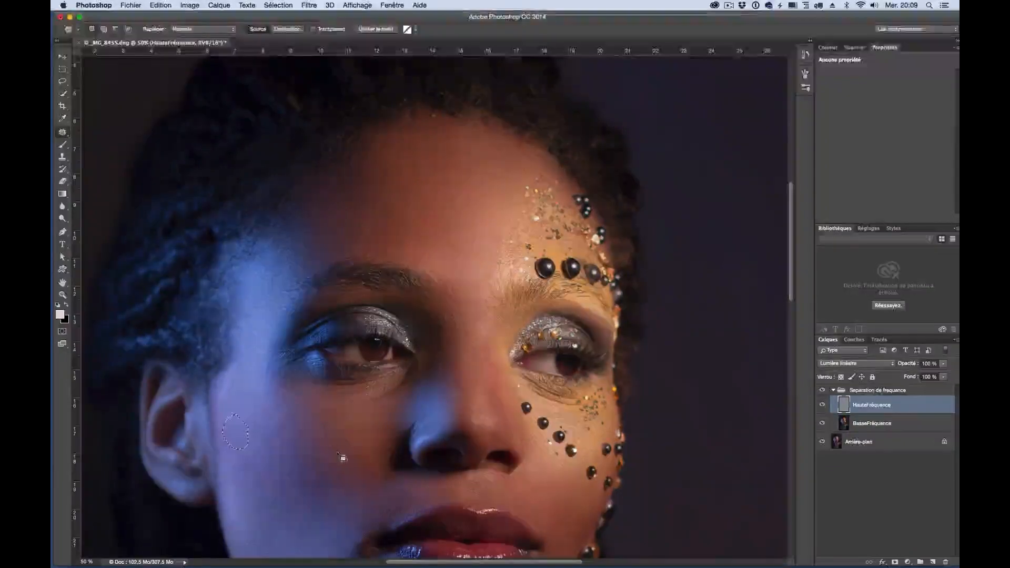
mouse_move(343, 458)
left_mouse_down()
mouse_move(284, 455)
mouse_move(307, 476)
mouse_move(341, 463)
mouse_move(269, 415)
left_mouse_up()
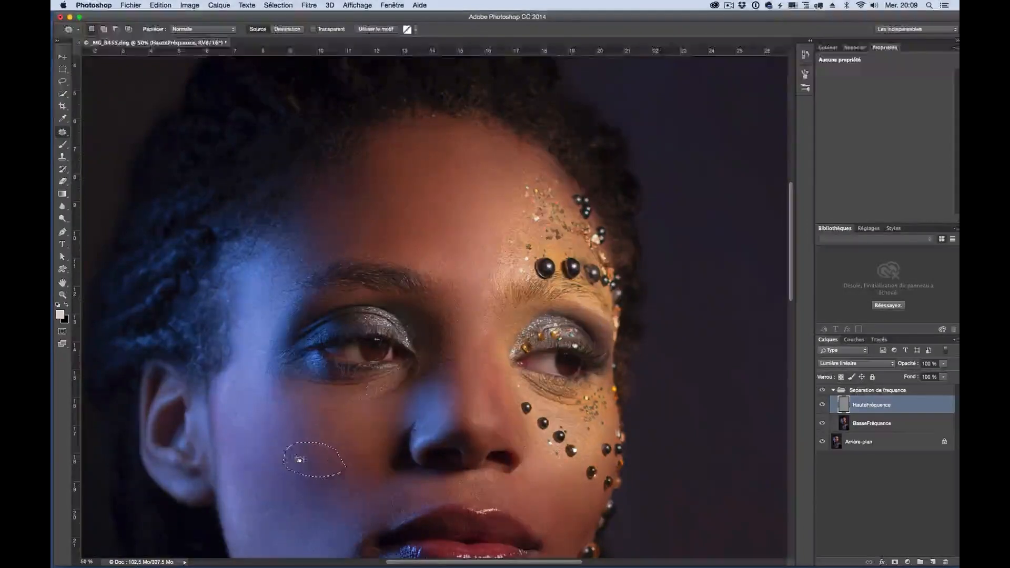
key("super+d")
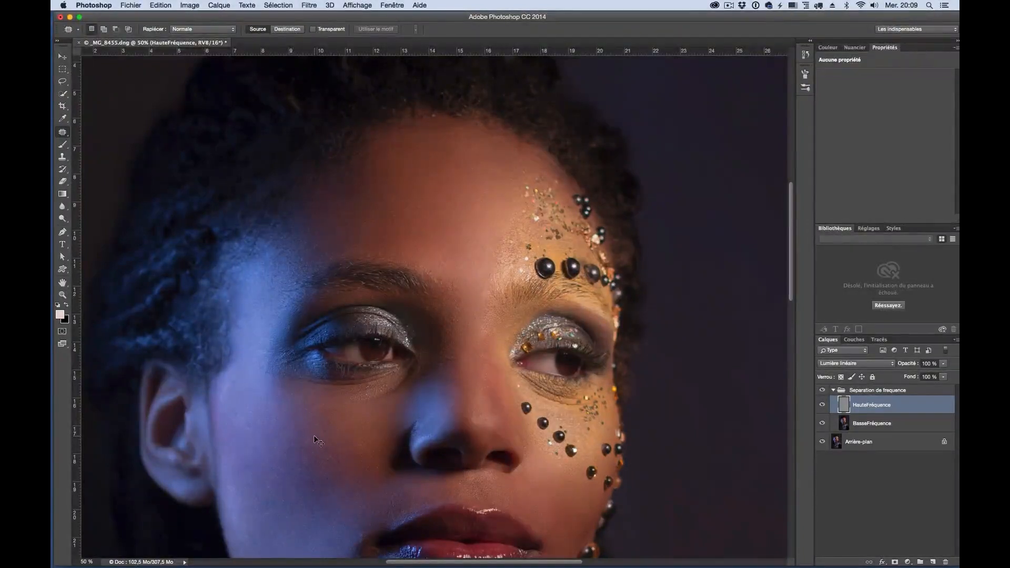
Patch the dark shoulder area and the shadowed side of the neck below the jaw in the full-image view.
key("super+0")
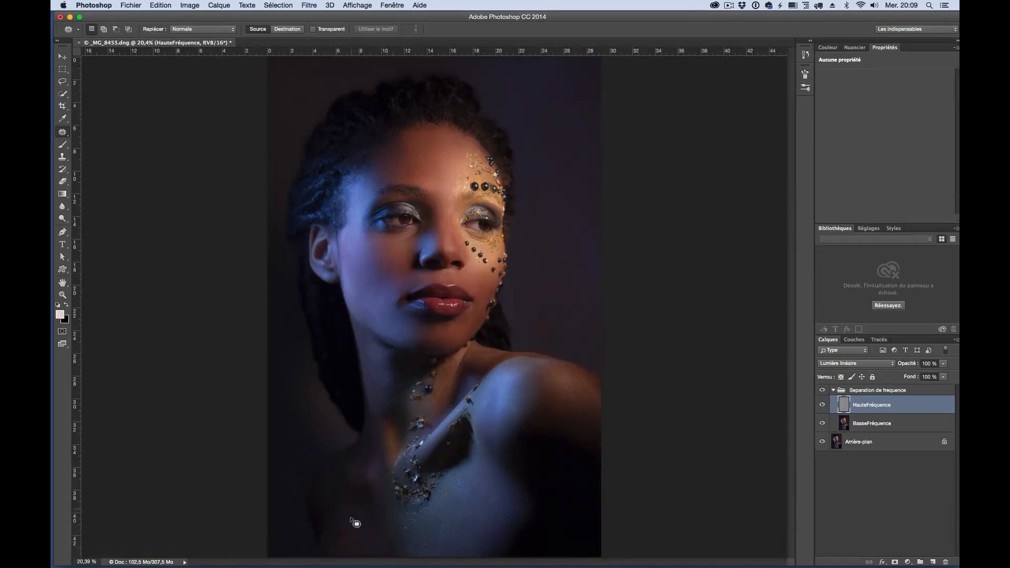
mouse_move(347, 524)
left_mouse_down()
mouse_move(338, 541)
mouse_move(356, 542)
mouse_move(340, 491)
left_mouse_up()
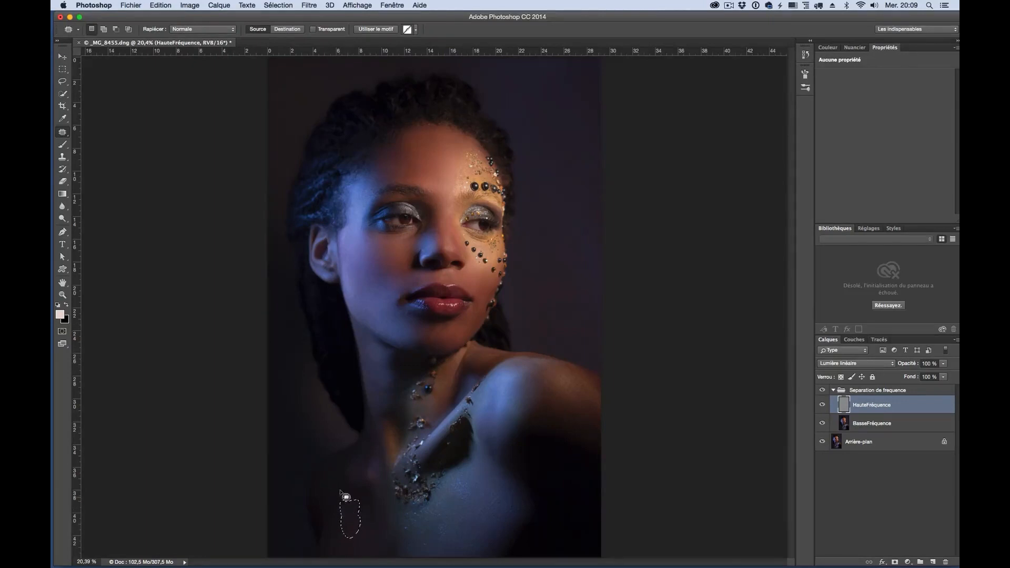
left_click(387, 375)
mouse_move(379, 368)
left_mouse_down()
mouse_move(372, 373)
mouse_move(382, 371)
mouse_move(379, 354)
mouse_move(368, 367)
mouse_move(388, 362)
mouse_move(376, 375)
mouse_move(385, 395)
mouse_move(373, 379)
mouse_move(381, 383)
left_mouse_up()
mouse_move(373, 381)
left_mouse_down()
mouse_move(375, 339)
mouse_move(412, 356)
mouse_move(401, 337)
left_mouse_up()
key("super+d")
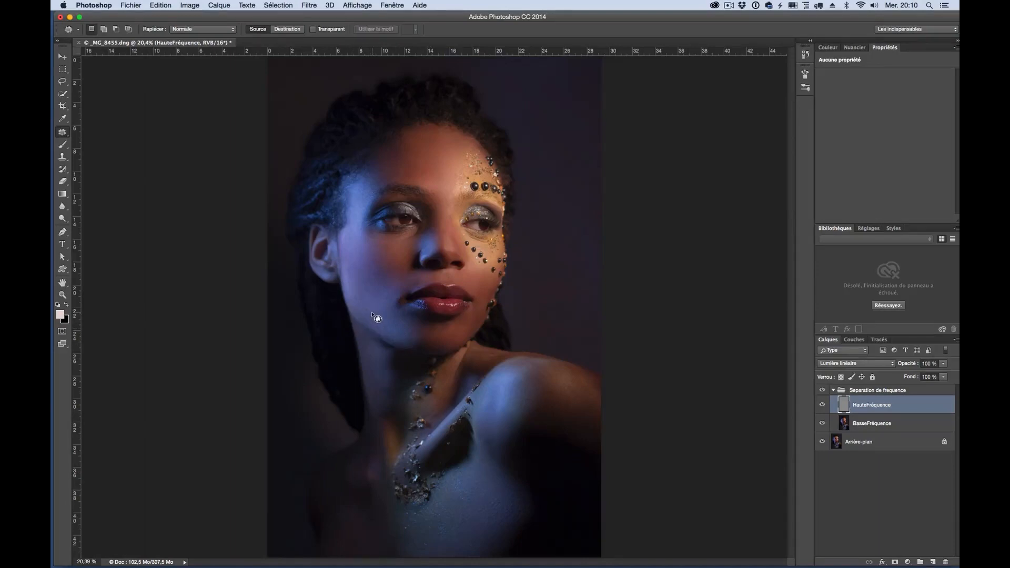
key("super+z")
key("super+d")
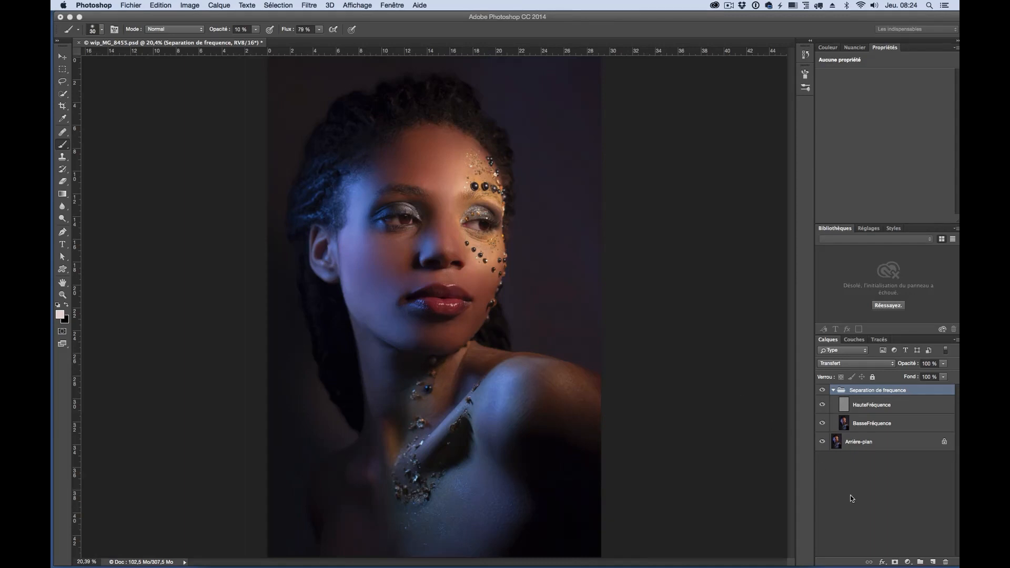
Add a Courbes adjustment layer above HauteFréquence inside the Separation de frequence group of wip_MG_8455.psd.
left_click(880, 521)
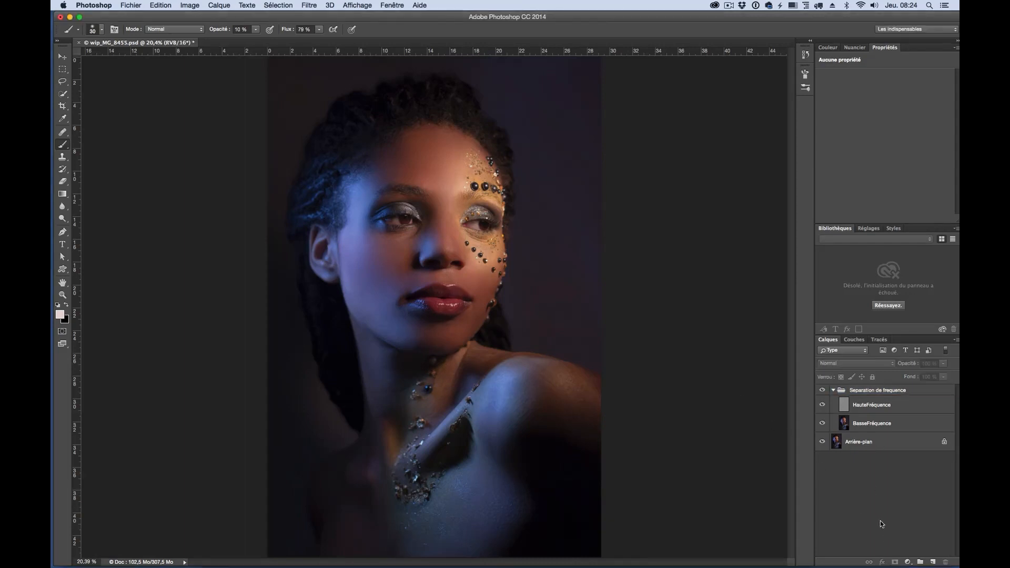
left_click(907, 561)
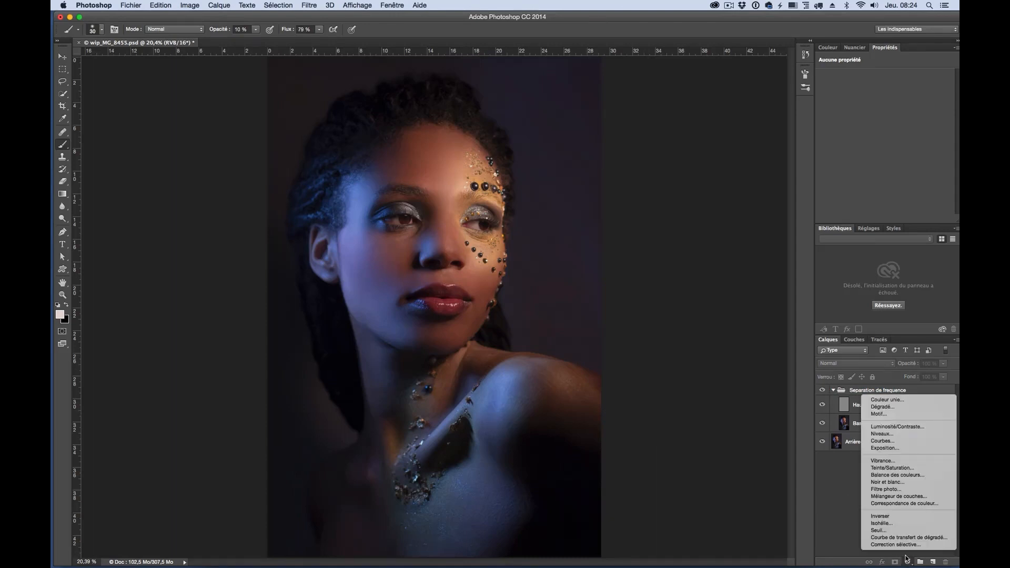
left_click(894, 442)
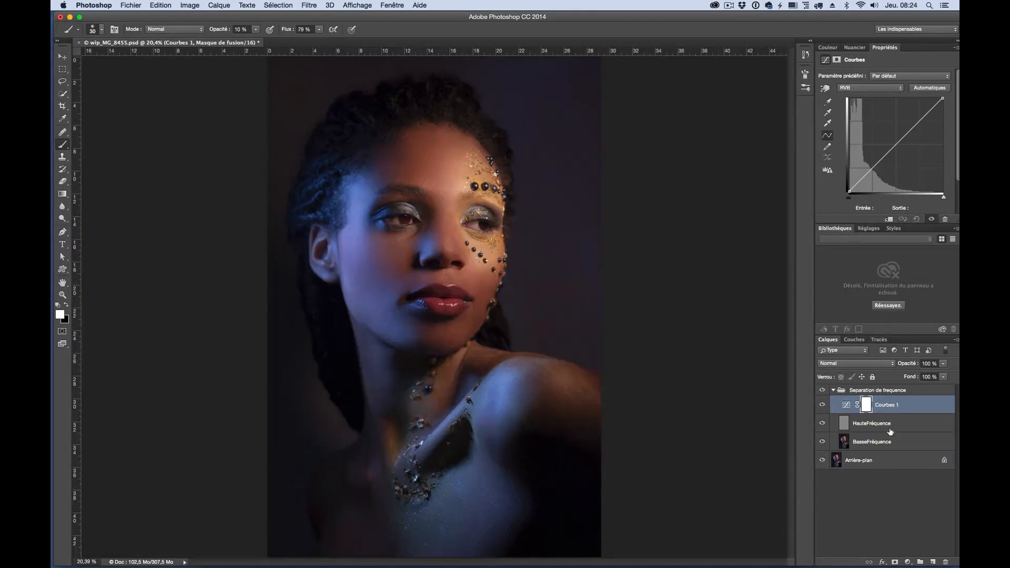
Move the Courbes 1 adjustment layer above the Separation de frequence group and duplicate it.
left_click_drag(892, 403, 891, 385)
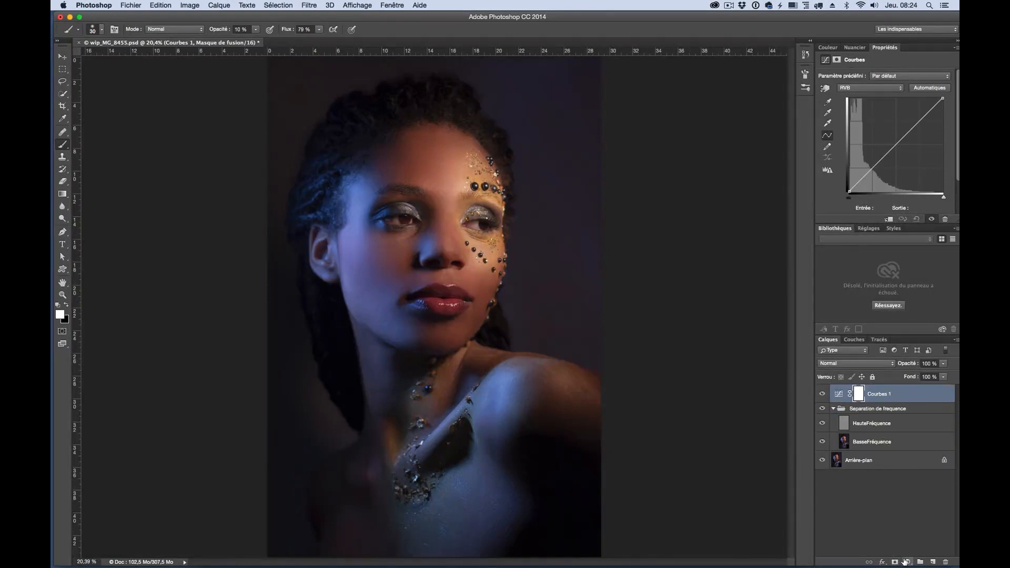
key("super+j")
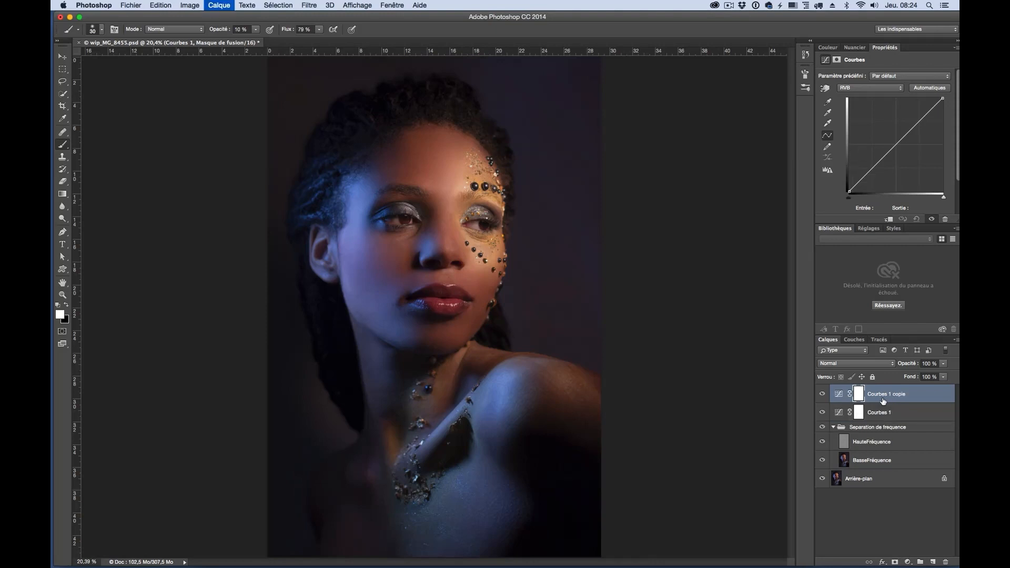
Rename the lower Courbes layer as Sombre and its copy above as Clair.
double_click(881, 412)
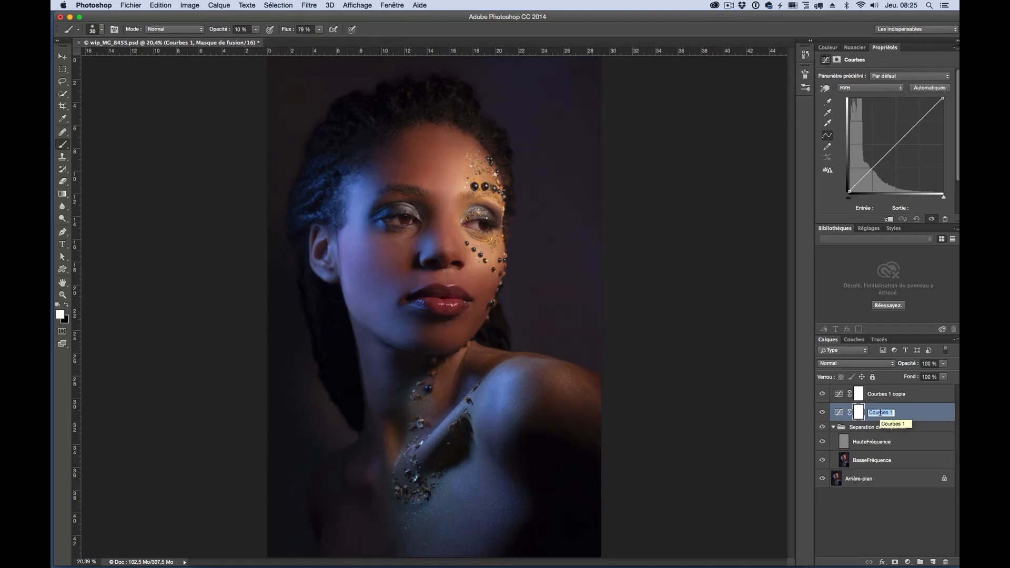
type("Sombre")
key("Return")
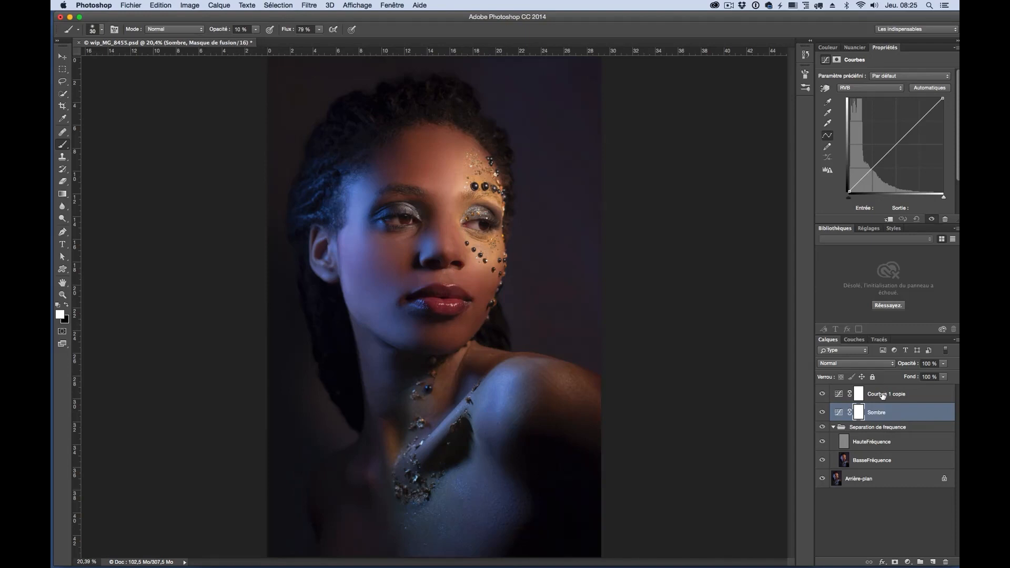
double_click(881, 395)
type("Clair")
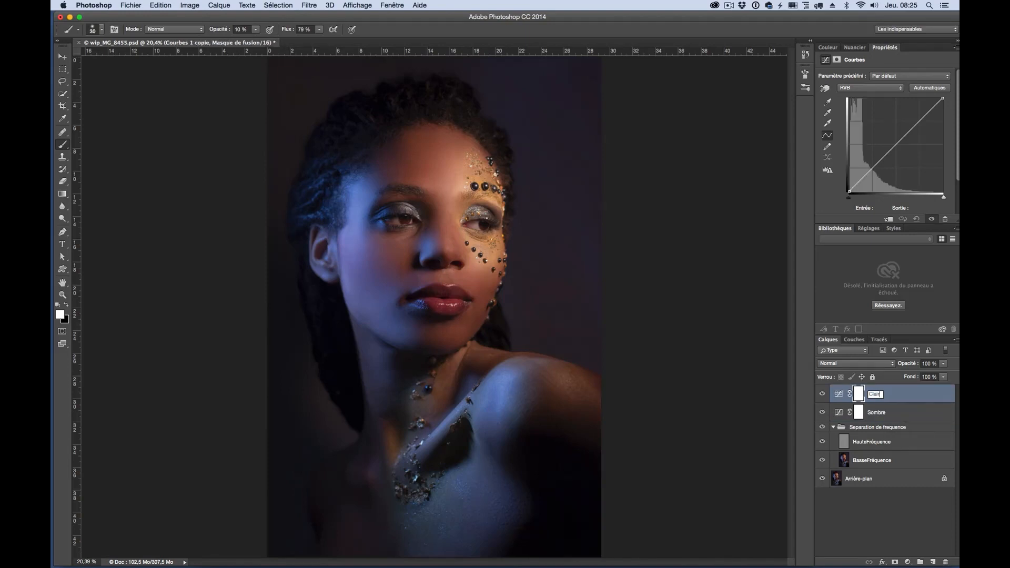
key("Return")
With Clair hidden, pull the Sombre curve down to about input 92, output 44, and invert its layer mask to black.
left_click(823, 395)
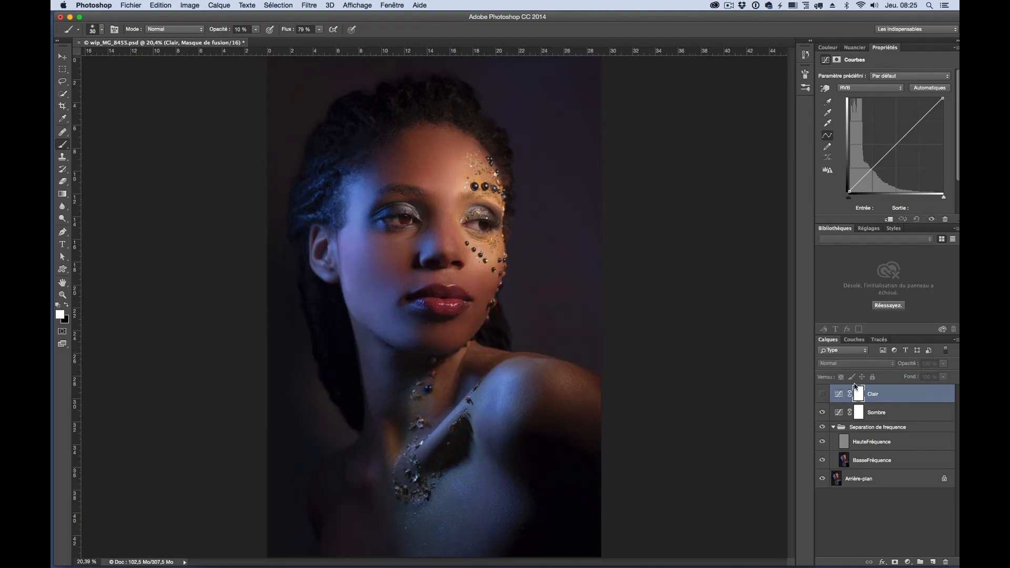
left_click(839, 413)
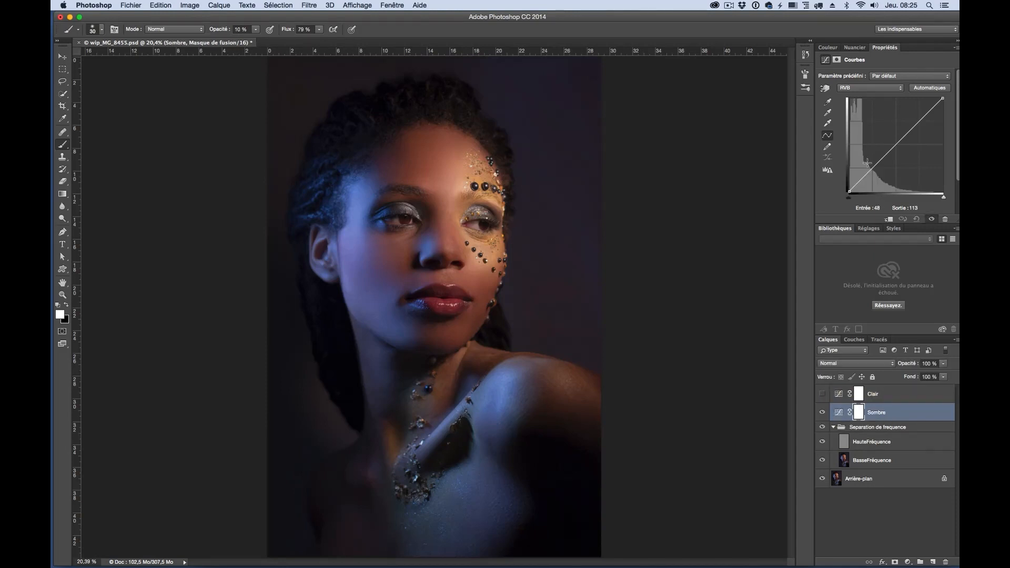
left_click_drag(873, 168, 882, 174)
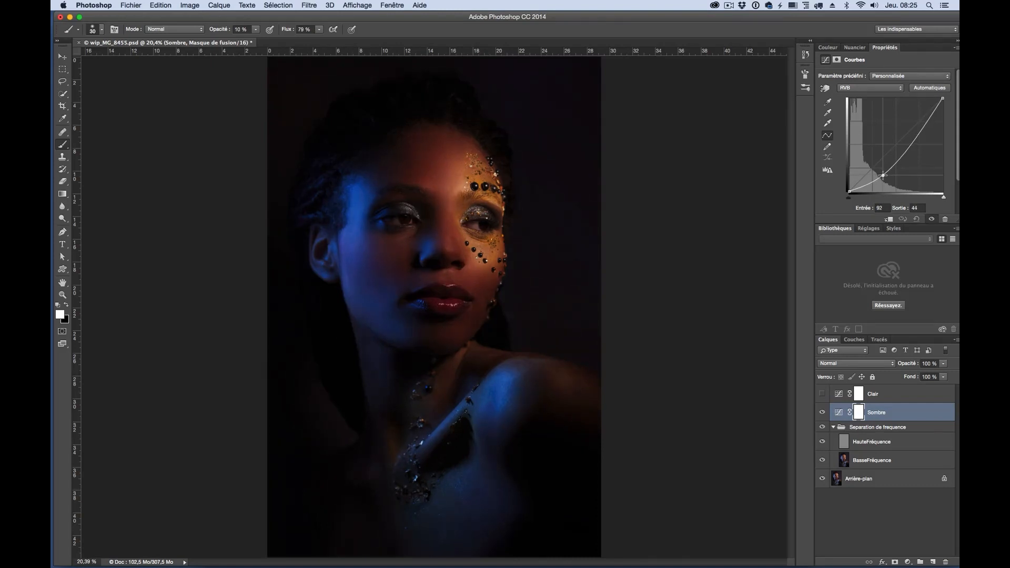
left_click_drag(882, 175, 882, 174)
left_click(857, 412)
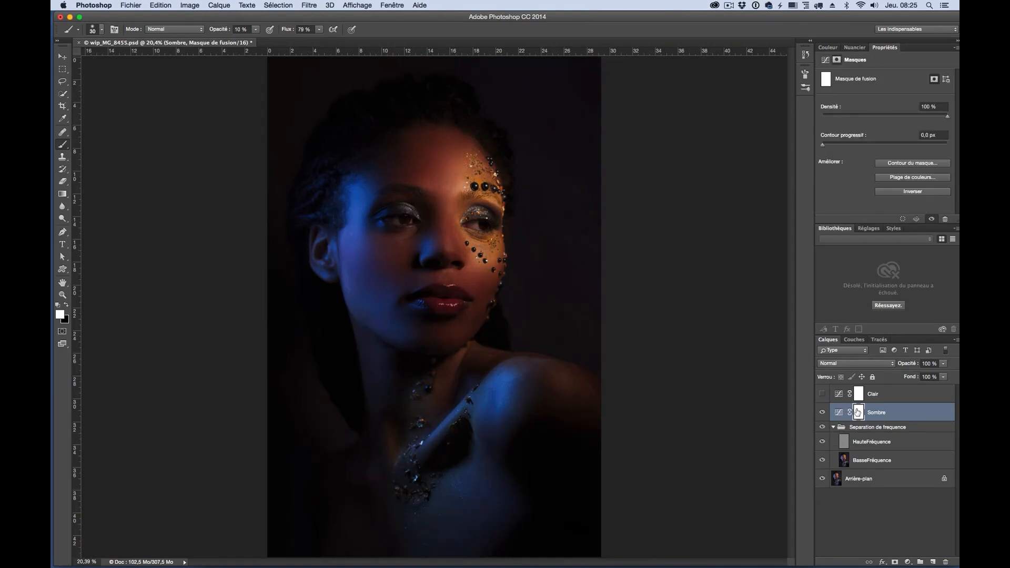
key("super+i")
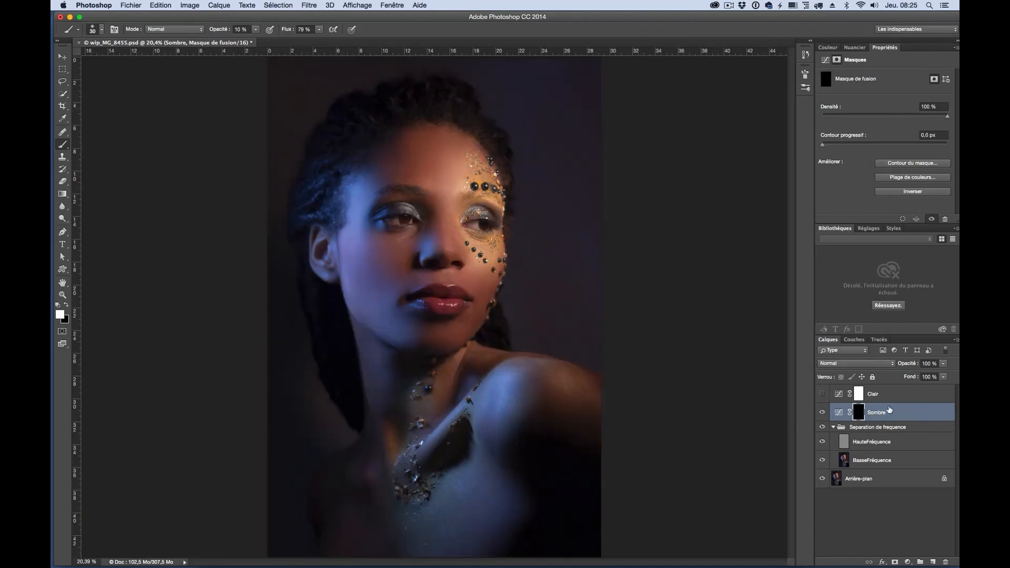
Show the Clair layer, raise its curve to input 116, output 181, and invert its layer mask to black.
left_click(822, 393)
left_click(836, 395)
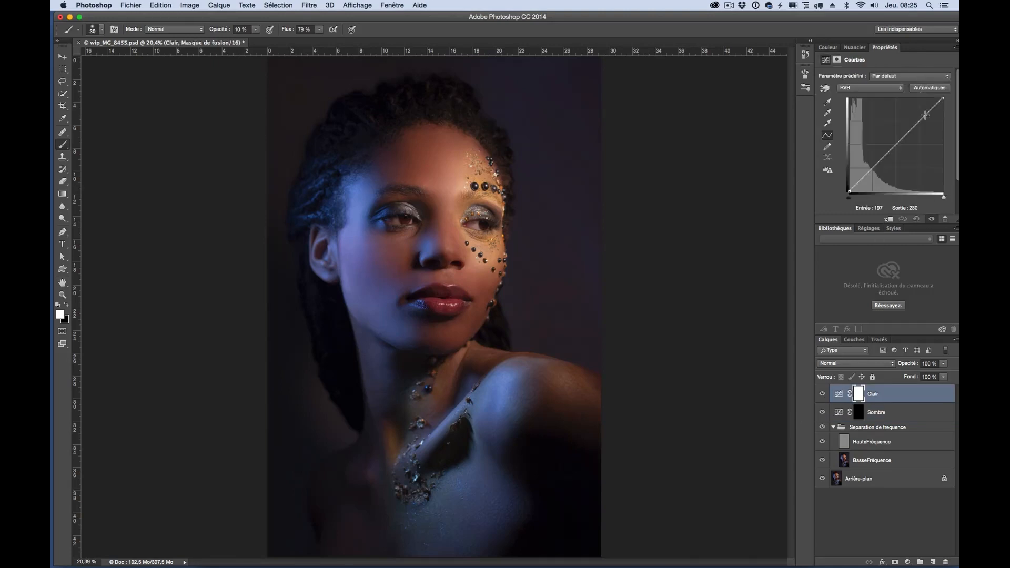
left_click_drag(904, 136, 891, 124)
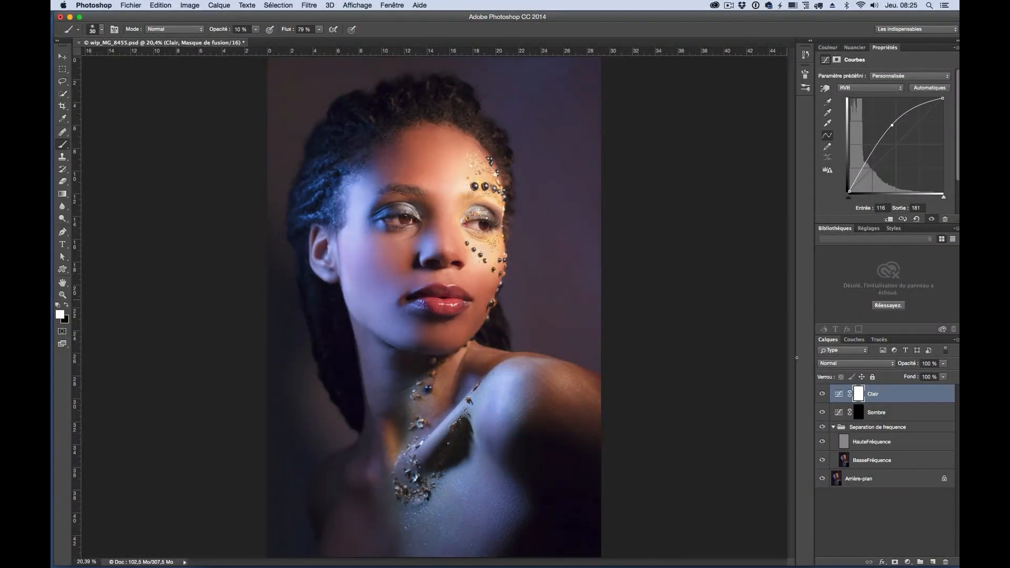
left_click(859, 395)
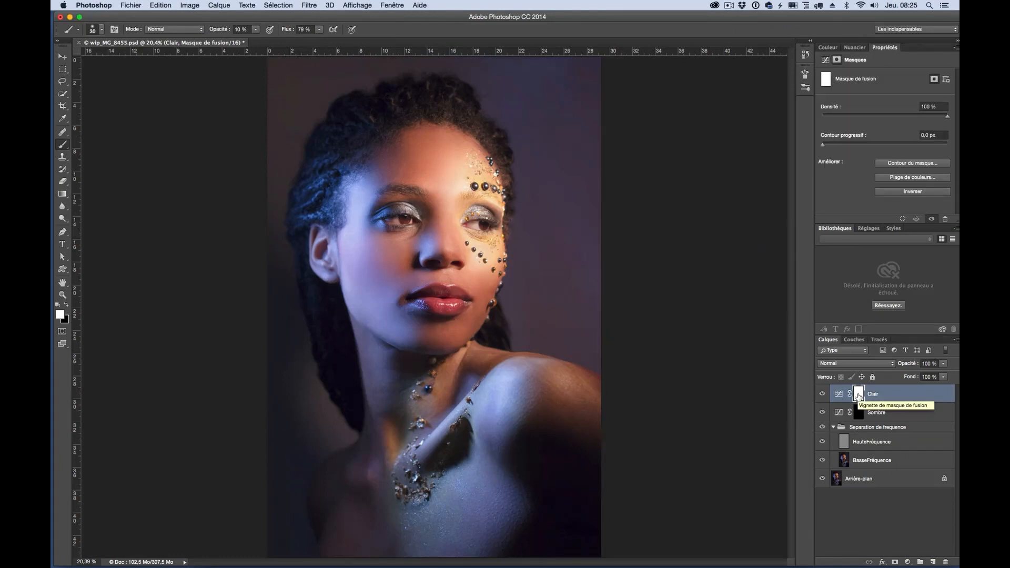
key("super+i")
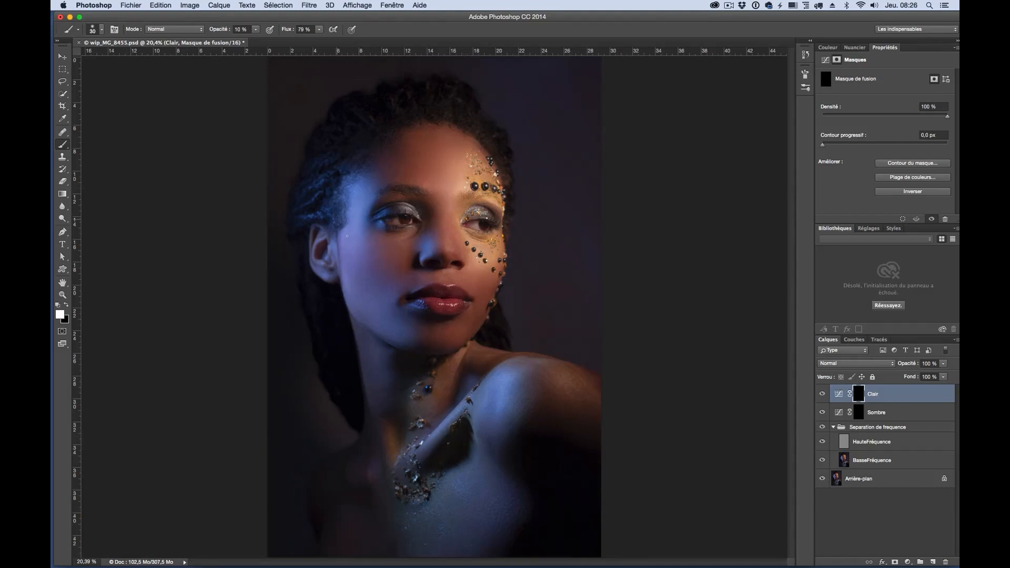
Add a monochrome Mélangeur de couches adjustment layer above Clair with Rouge at -59 %, Vert at +40 % and Bleu at +98 %.
left_click(908, 562)
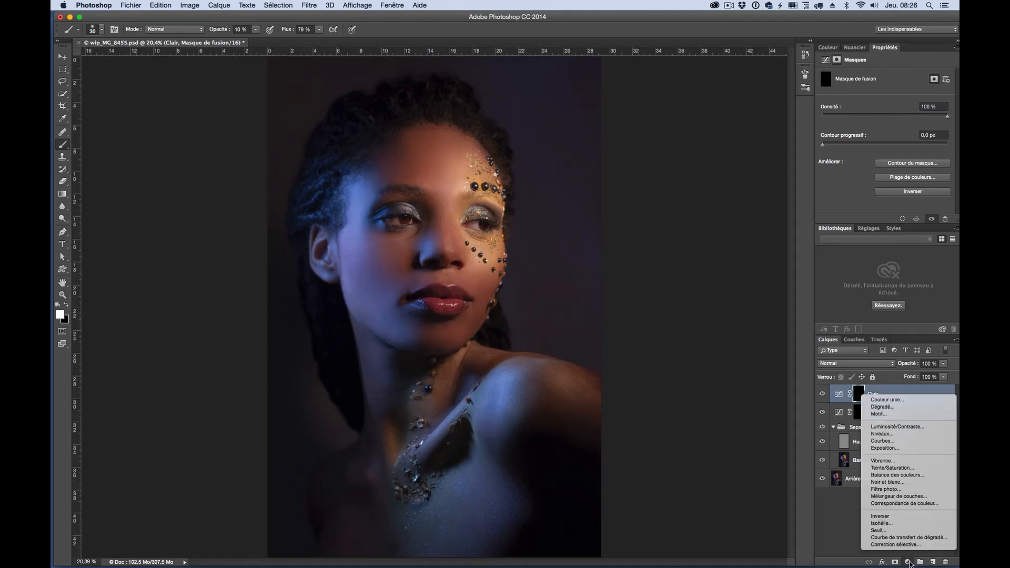
left_click(898, 497)
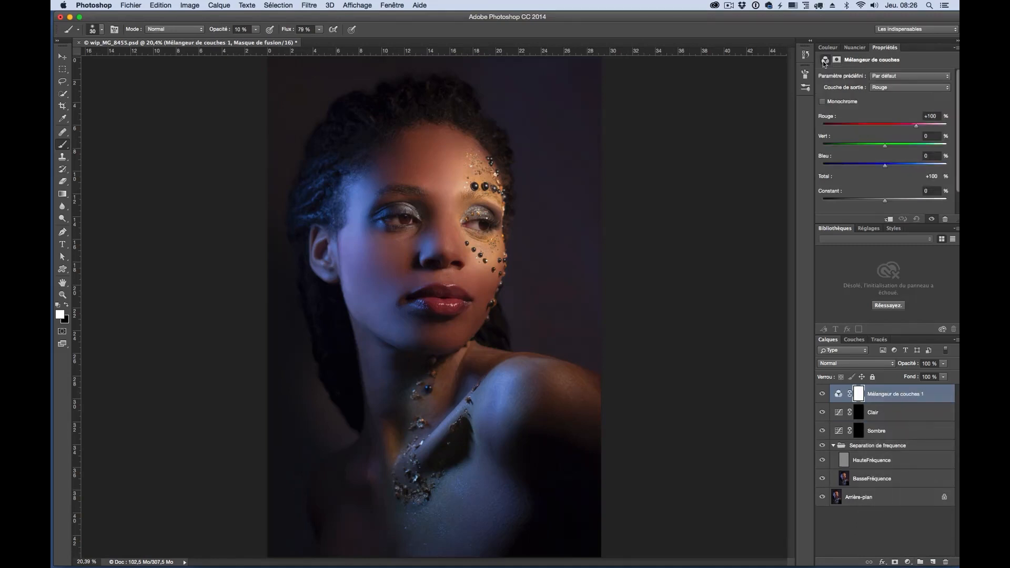
left_click(824, 102)
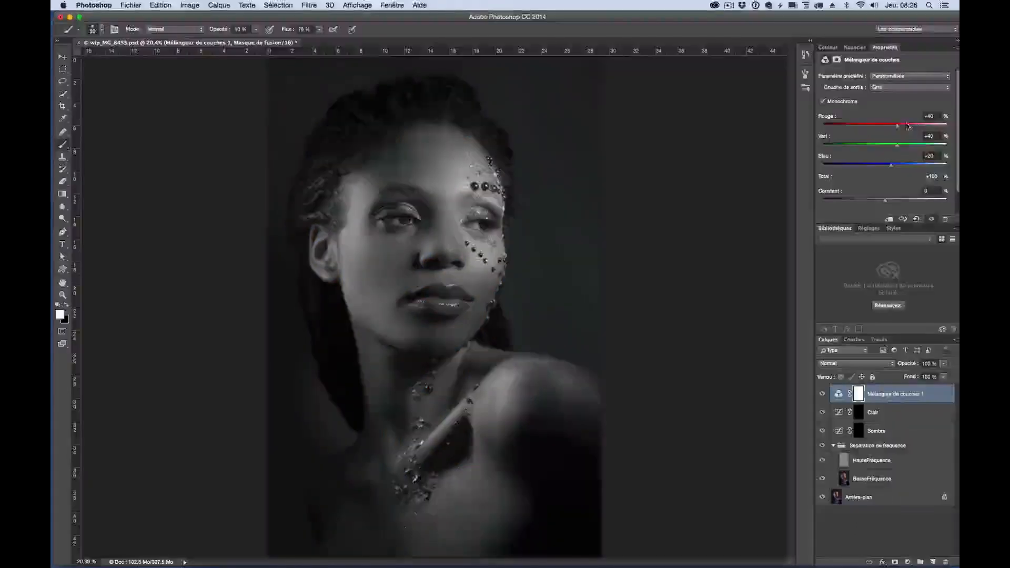
left_click_drag(898, 125, 870, 127)
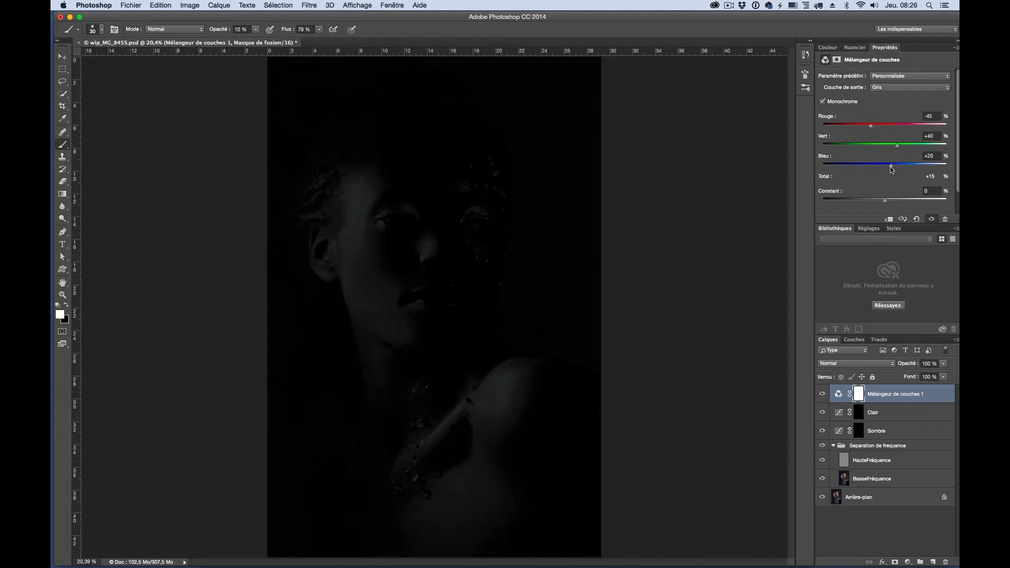
left_click_drag(891, 166, 914, 167)
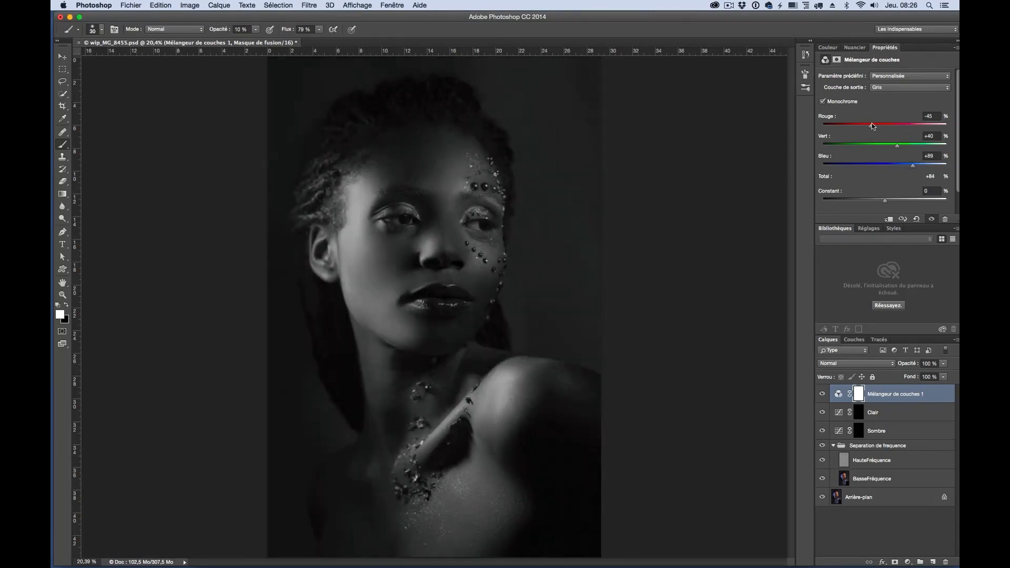
left_click_drag(870, 126, 866, 126)
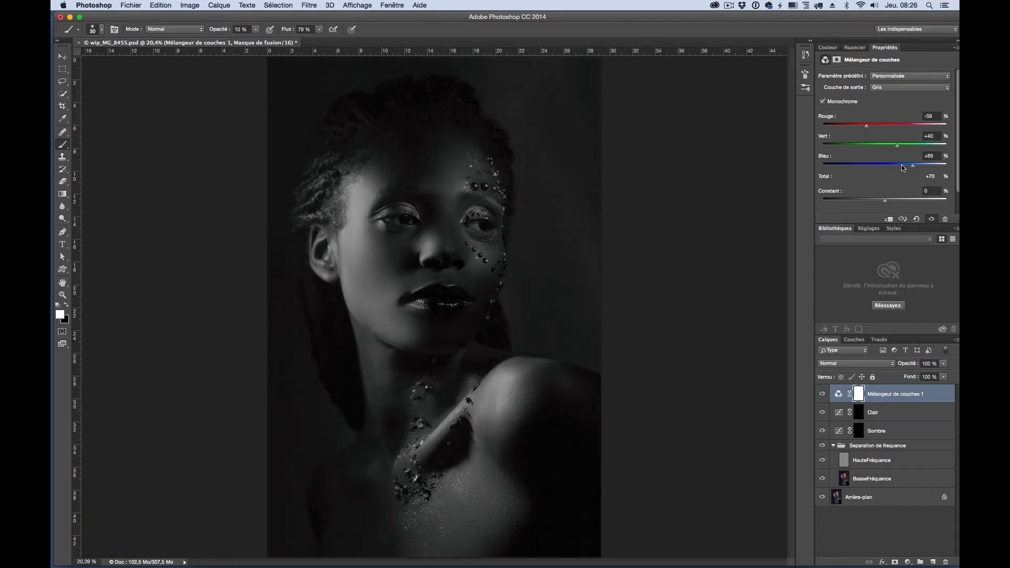
left_click_drag(912, 166, 916, 166)
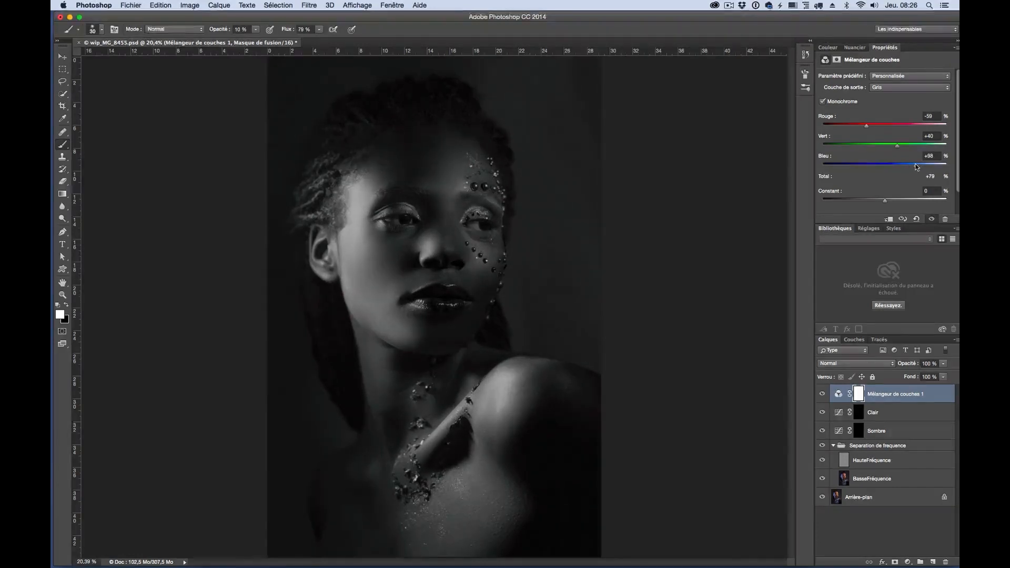
Add a Niveaux adjustment layer above the channel mixer with white input level 193 and midtone value 0,92.
left_click(909, 562)
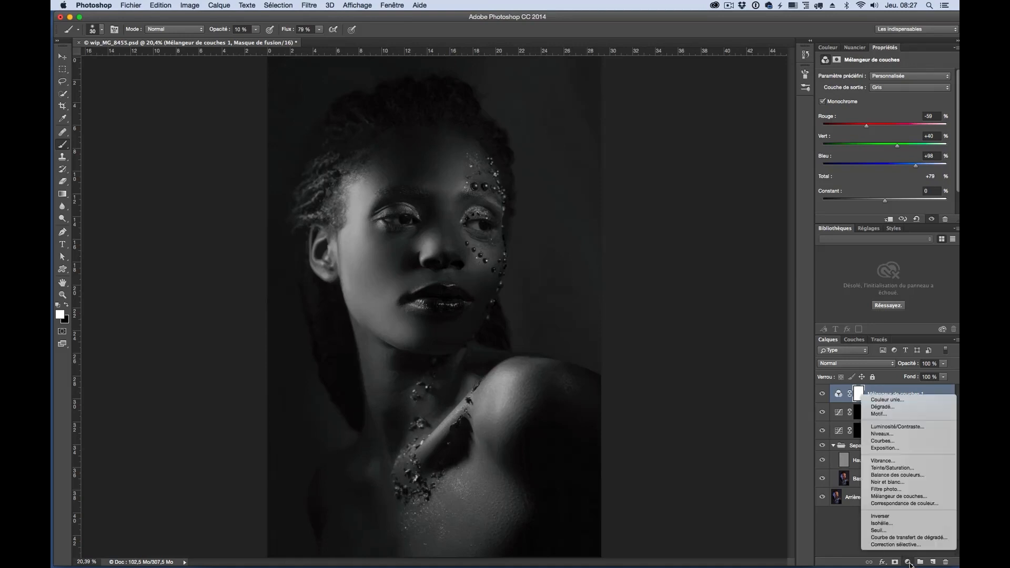
left_click(887, 434)
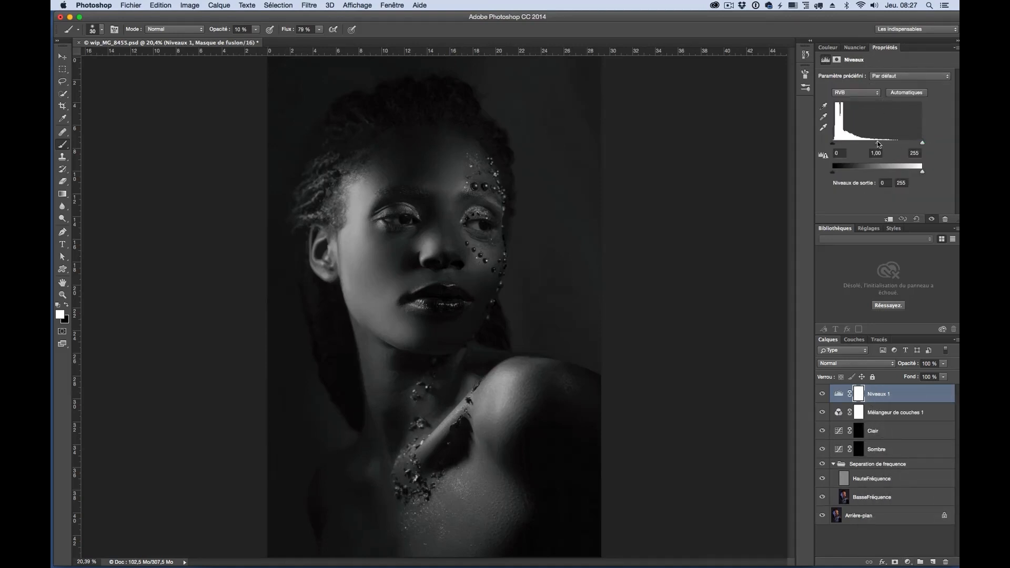
left_click_drag(877, 144, 900, 145)
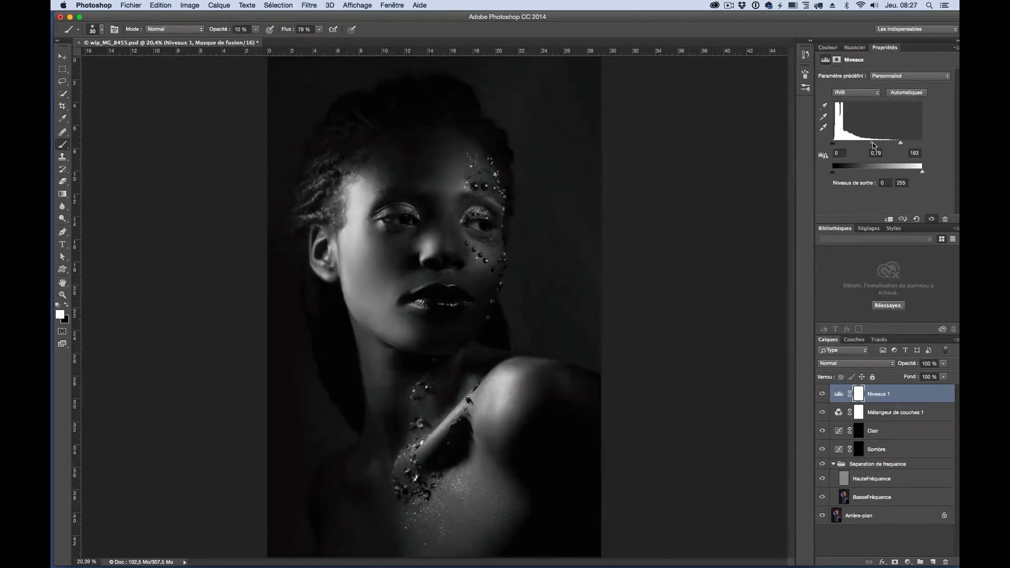
left_click_drag(873, 144, 868, 144)
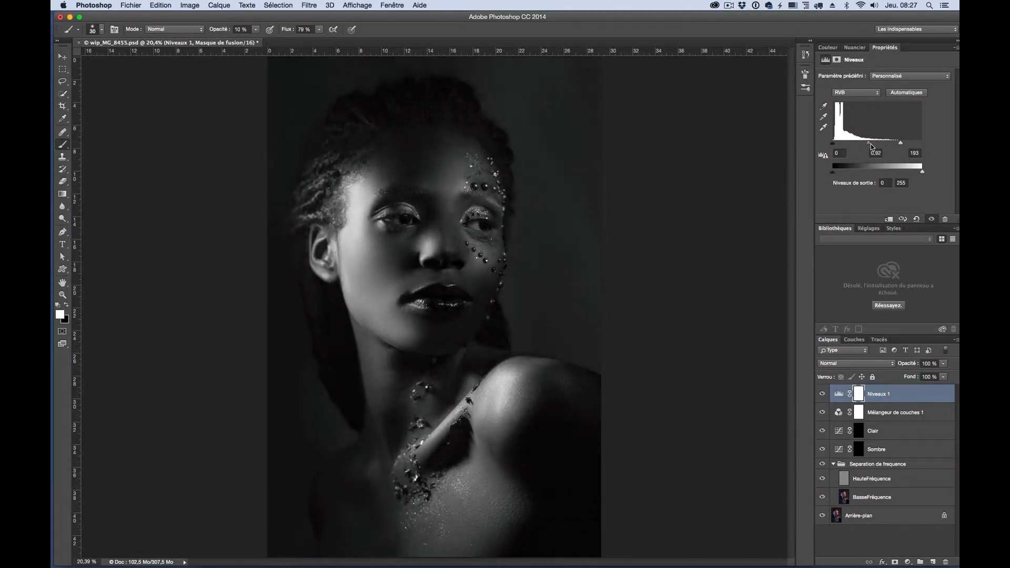
Target the Clair layer mask for retouching the face and set the brush to 62 px size and 15 % opacity.
key("super+plus")
key("super+plus")
key("super+plus")
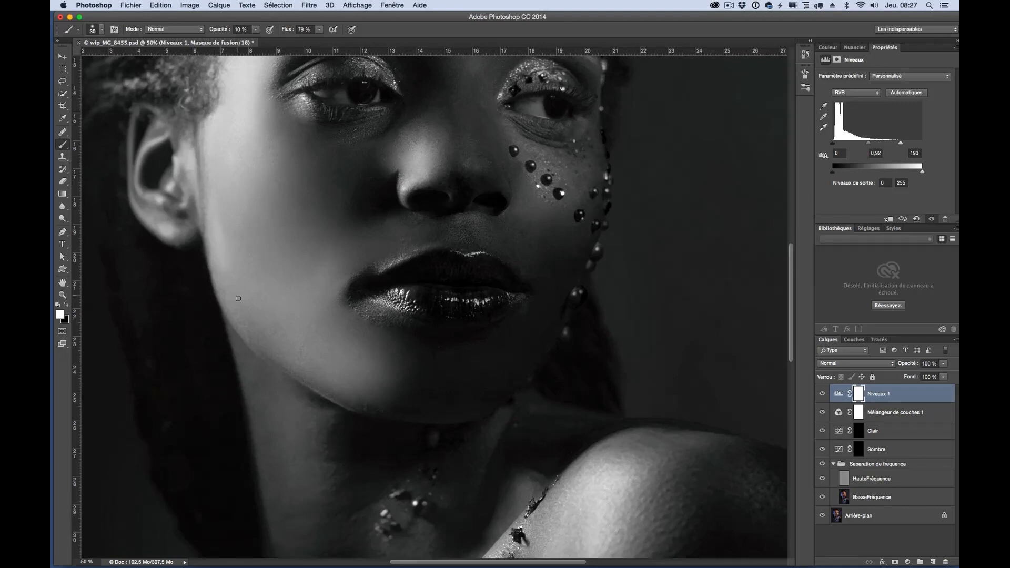
left_click_drag(338, 278, 364, 278)
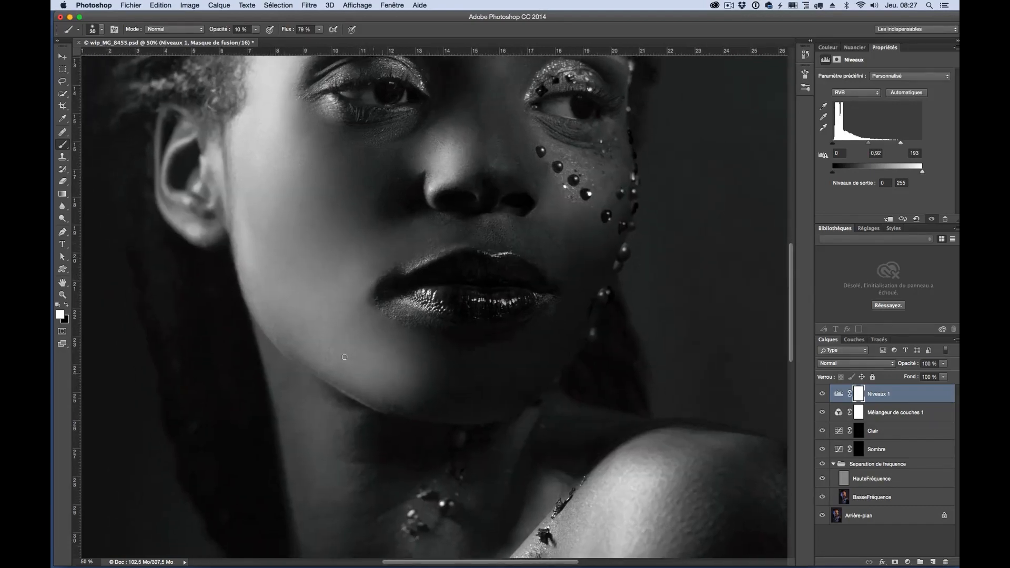
mouse_move(462, 270)
left_mouse_down()
mouse_move(476, 336)
mouse_move(489, 239)
mouse_move(478, 269)
left_mouse_up()
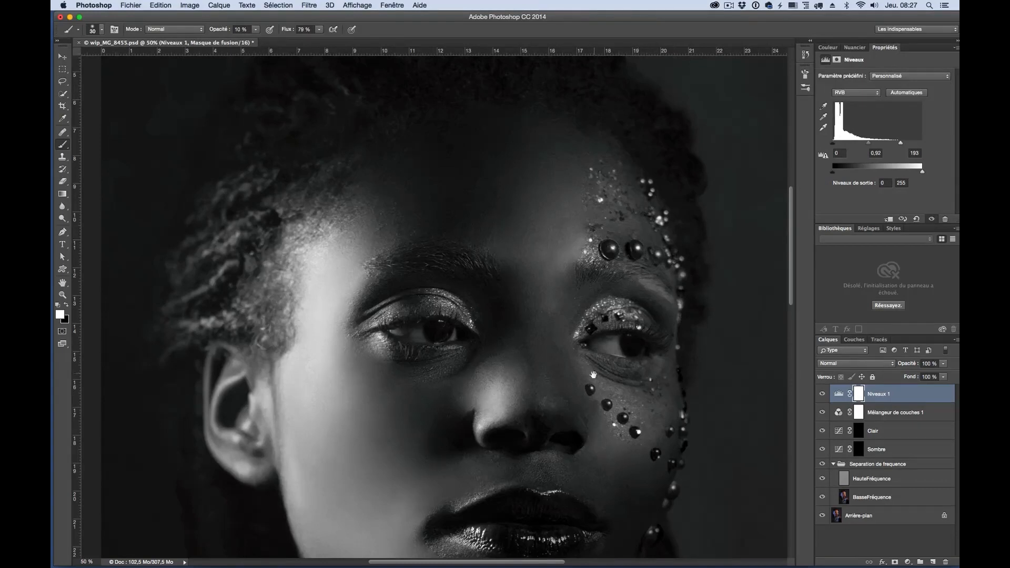
left_click_drag(596, 411, 575, 349)
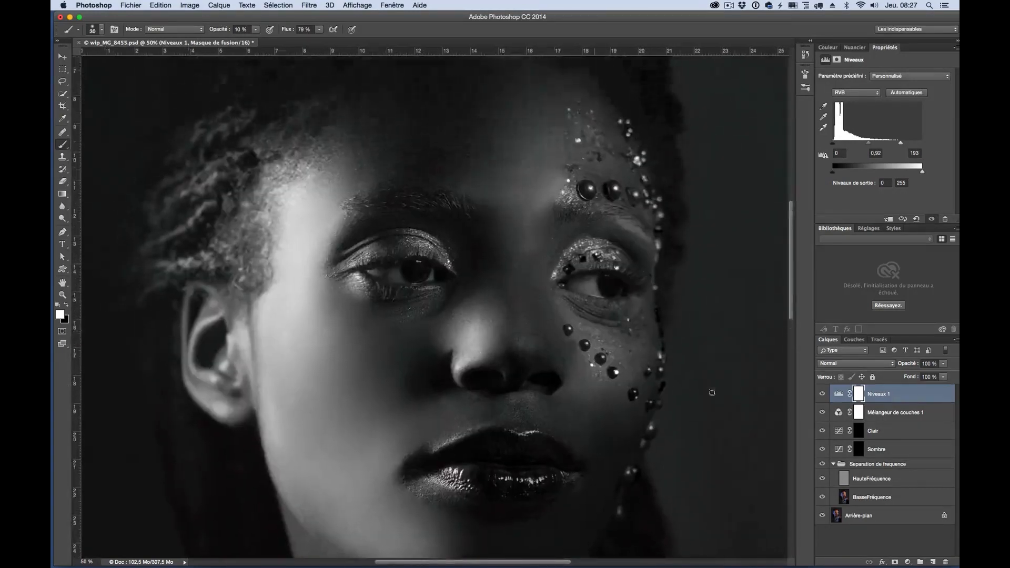
left_click(857, 430)
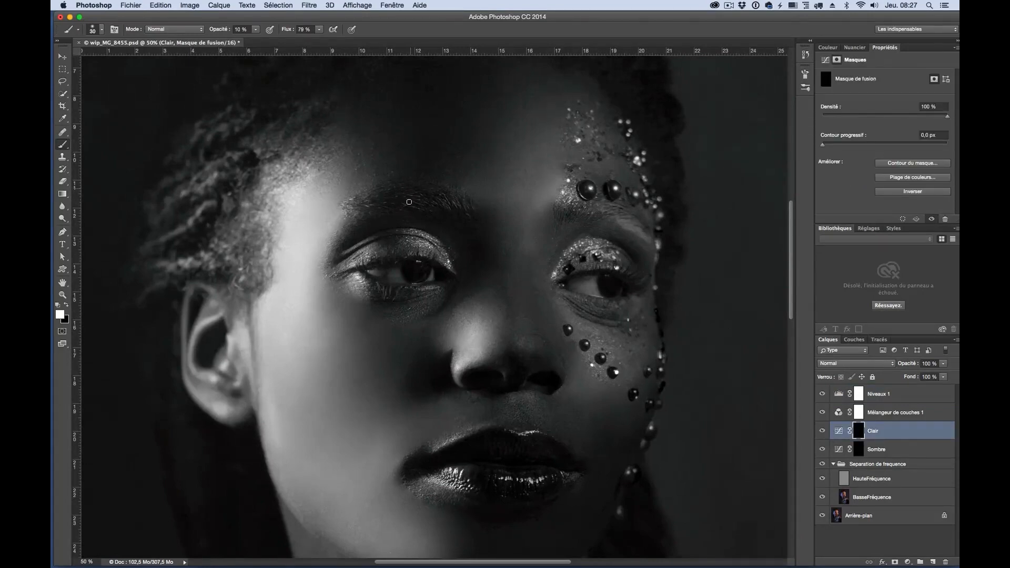
left_click(103, 30)
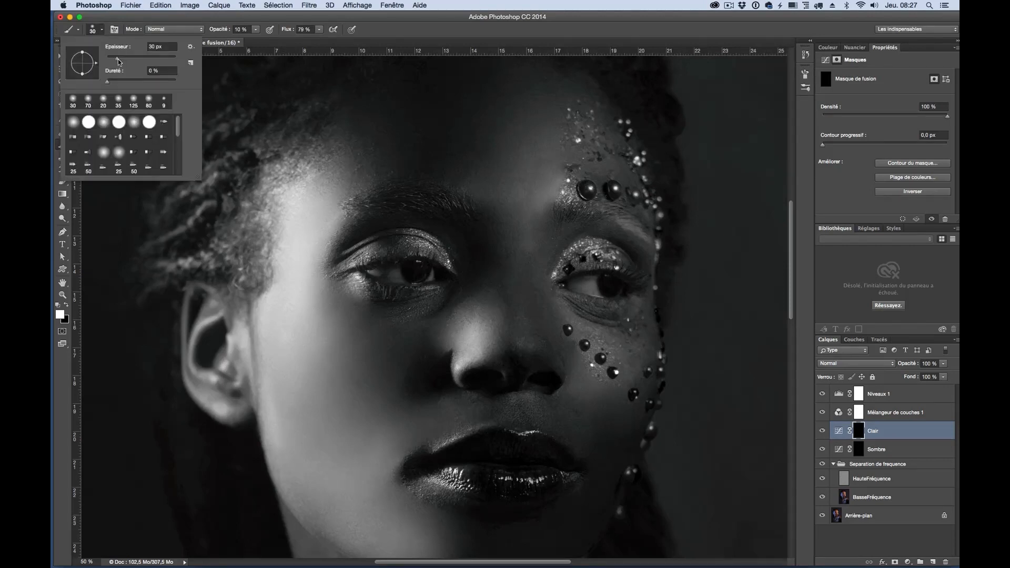
left_click_drag(119, 61, 123, 62)
left_click_drag(226, 32, 230, 33)
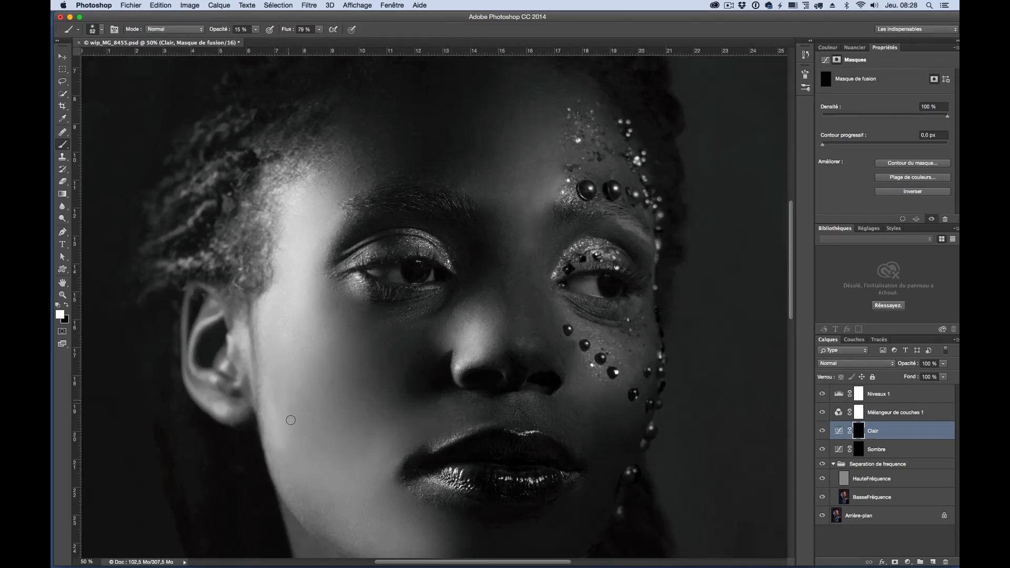
Paint white on the Clair mask to lighten the outer cheek down from the ear towards the jaw.
left_click_drag(278, 370, 285, 441)
left_click_drag(280, 374, 300, 475)
key("super+minus")
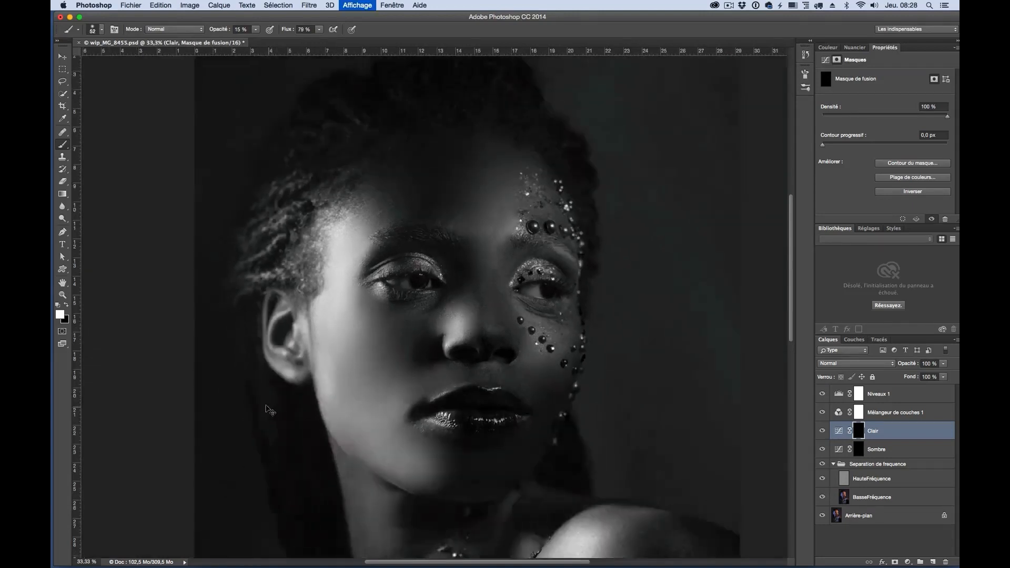
key("super+minus")
key("super+minus")
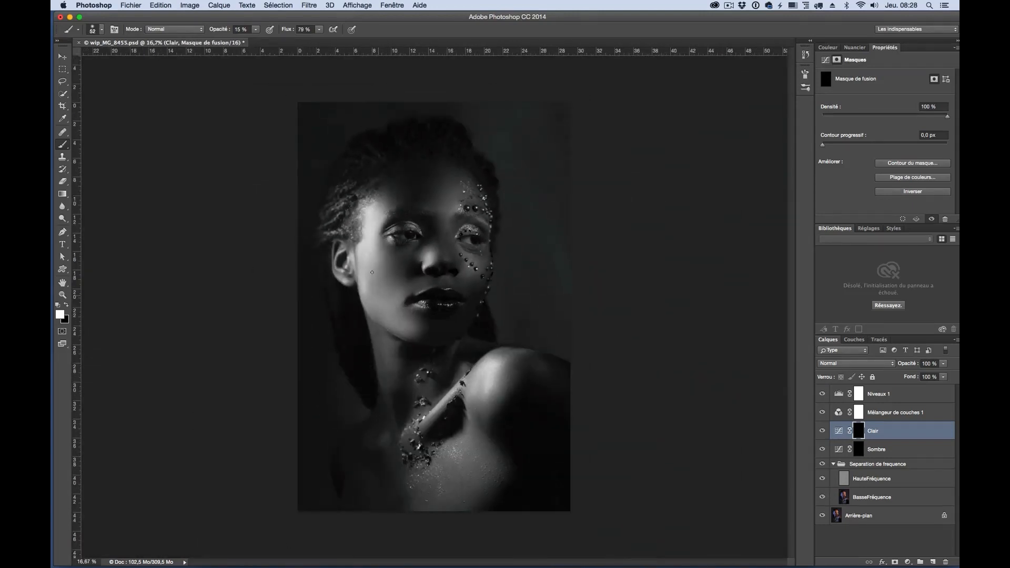
key("super+plus")
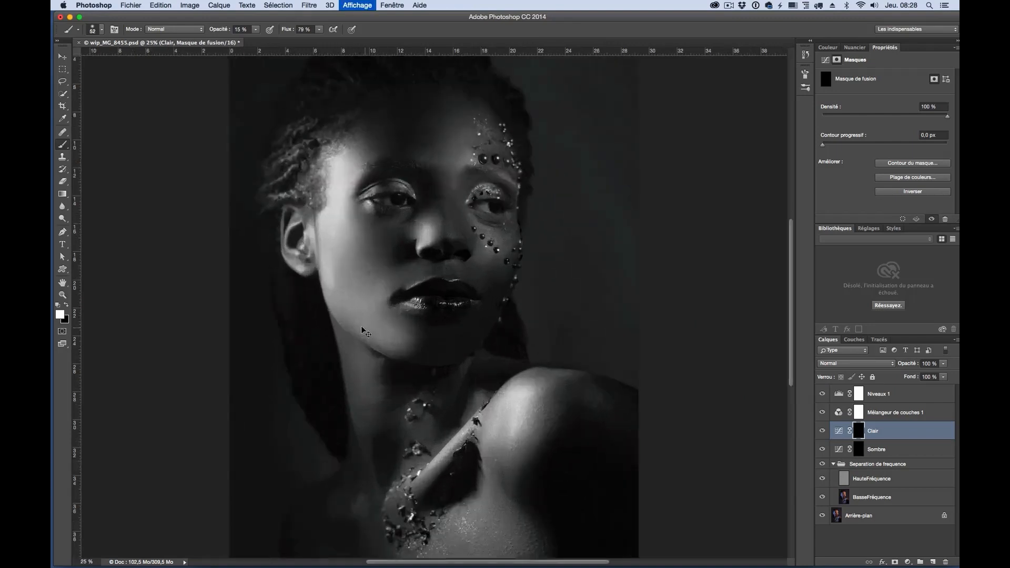
Reduce the brush to 8 px and paint white on the Clair mask over the small dark patch between nostril and mouth corner.
key("super+plus")
key("super+plus")
key("super+plus")
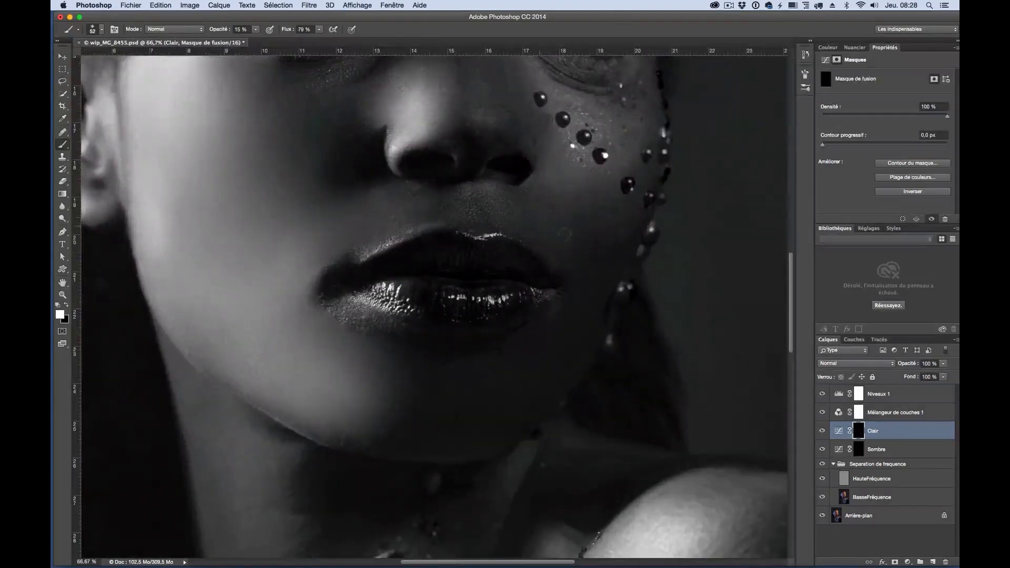
key("bracketleft")
key("bracketleft")
key("bracketleft")
key("super+plus")
key("super+plus")
left_click_drag(620, 153, 331, 312)
scroll(459, 268, "up", 5)
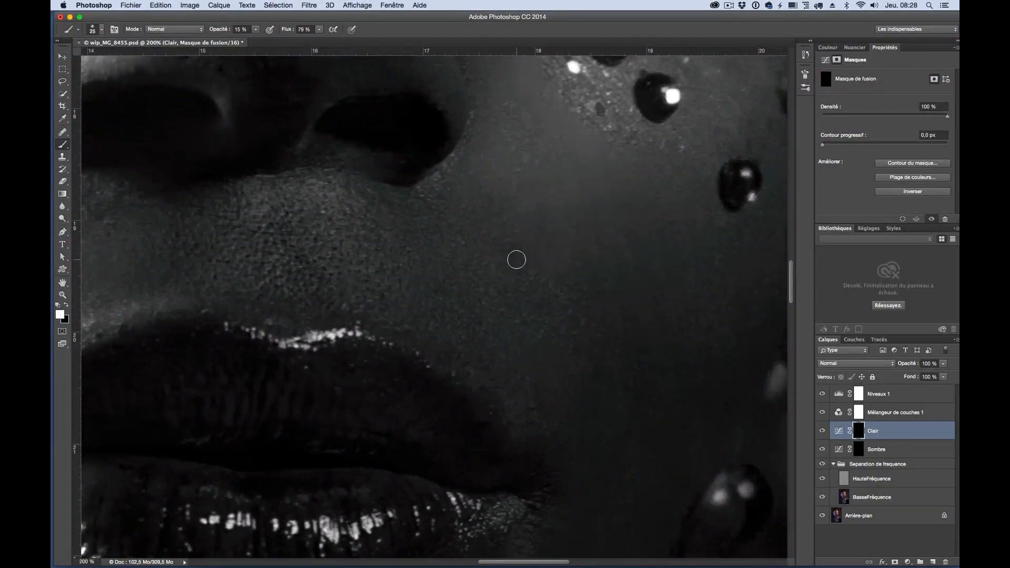
key("bracketleft")
key("bracketleft")
key("bracketleft")
key("bracketleft")
key("bracketleft")
left_click_drag(514, 258, 514, 262)
Enlarge the brush to 10 px and lighten the dark spots beneath the nose tip, above the nostril, on the Clair mask.
left_click_drag(497, 162, 575, 341)
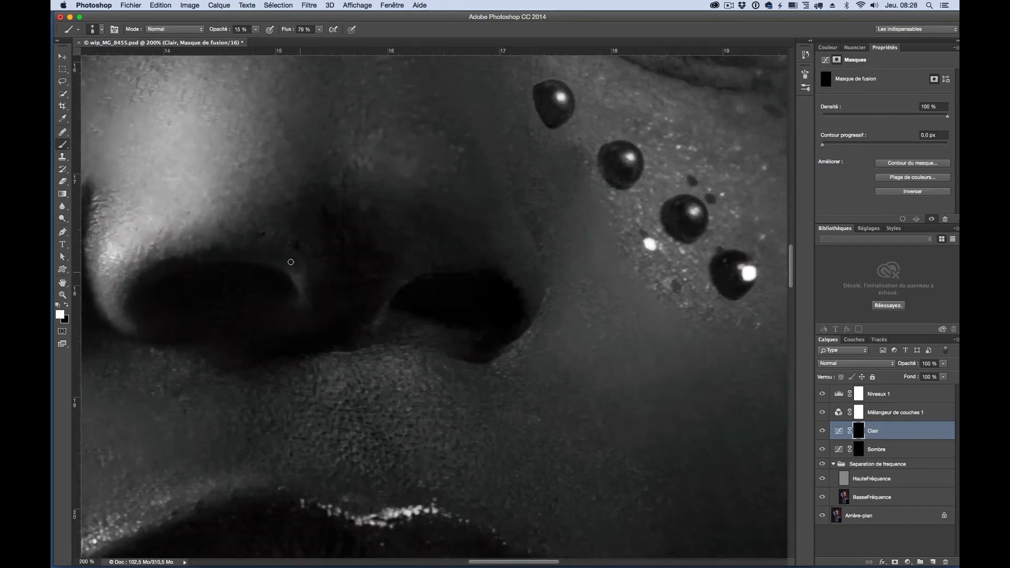
key("bracketright")
mouse_move(288, 252)
left_mouse_down()
mouse_move(298, 273)
mouse_move(287, 252)
mouse_move(288, 267)
left_mouse_up()
Enlarge the brush, lower its opacity to 9 %, and lighten the uneven forehead skin beside the jewelled brow on the Clair mask.
left_click_drag(566, 157, 553, 310)
left_click_drag(509, 202, 597, 332)
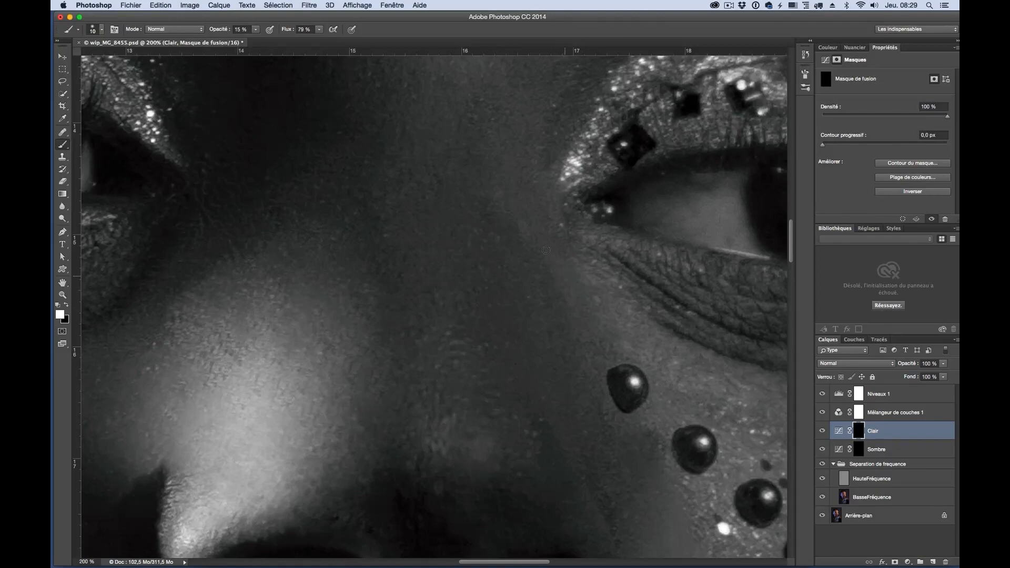
left_click_drag(502, 133, 559, 311)
left_click_drag(521, 194, 555, 327)
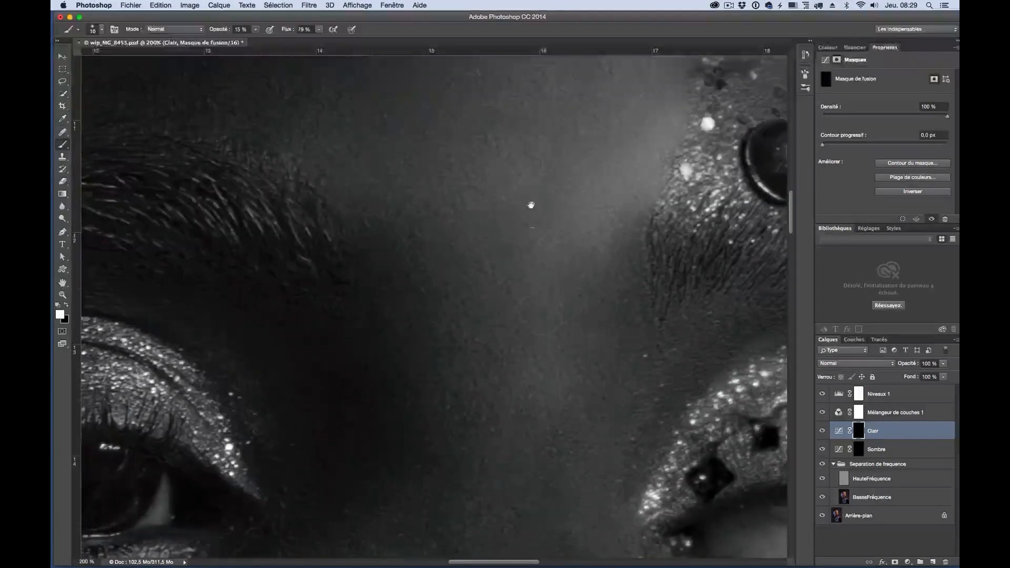
mouse_move(530, 205)
left_mouse_down()
mouse_move(649, 299)
mouse_move(620, 286)
left_mouse_up()
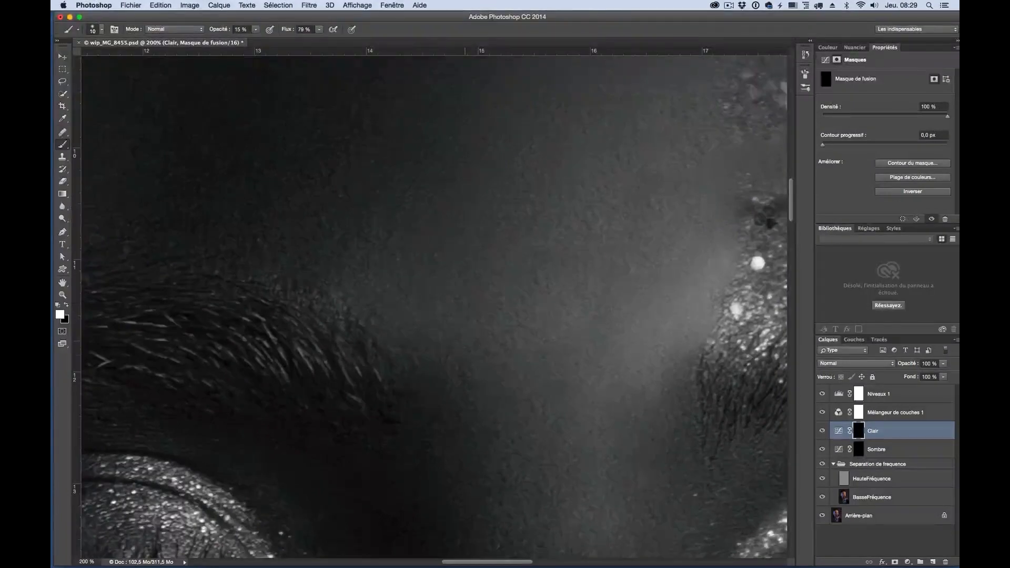
key("bracketright")
key("bracketright")
key("bracketright")
left_click_drag(229, 29, 225, 32)
mouse_move(638, 290)
left_mouse_down()
mouse_move(670, 266)
mouse_move(689, 221)
mouse_move(705, 221)
mouse_move(587, 393)
mouse_move(645, 258)
mouse_move(606, 354)
mouse_move(646, 216)
mouse_move(670, 209)
mouse_move(699, 141)
mouse_move(745, 174)
mouse_move(739, 149)
mouse_move(675, 276)
mouse_move(669, 218)
mouse_move(687, 161)
mouse_move(630, 330)
mouse_move(618, 310)
mouse_move(646, 211)
mouse_move(664, 187)
left_mouse_up()
Reduce the brush to 4 px and touch up the fine dark specks on the lower forehead between the eyebrows on the Clair mask.
key("bracketleft")
key("bracketleft")
key("bracketleft")
key("bracketleft")
key("bracketleft")
key("bracketleft")
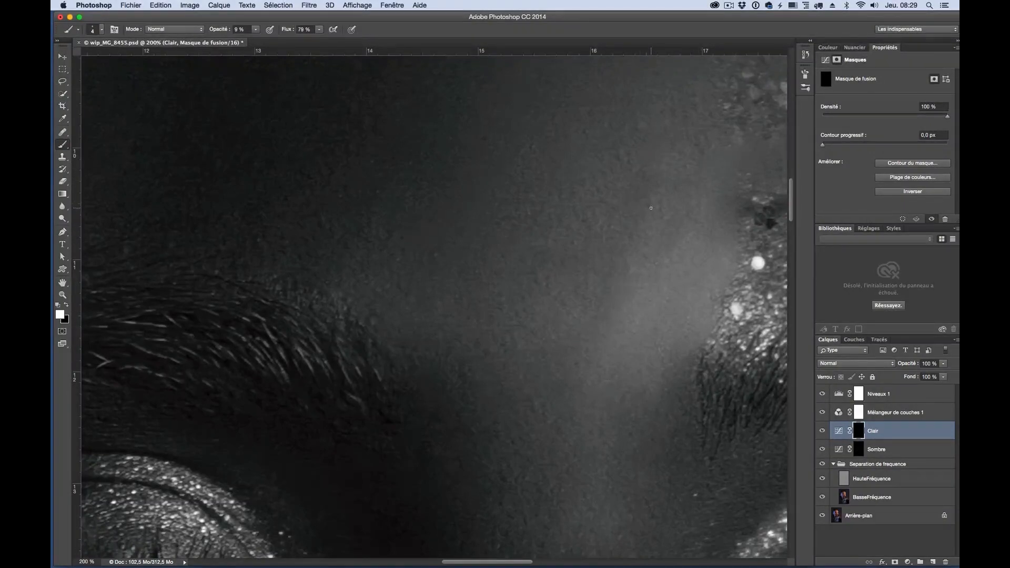
key("super+plus")
key("super+plus")
left_click_drag(663, 174, 439, 283)
left_click_drag(621, 174, 593, 228)
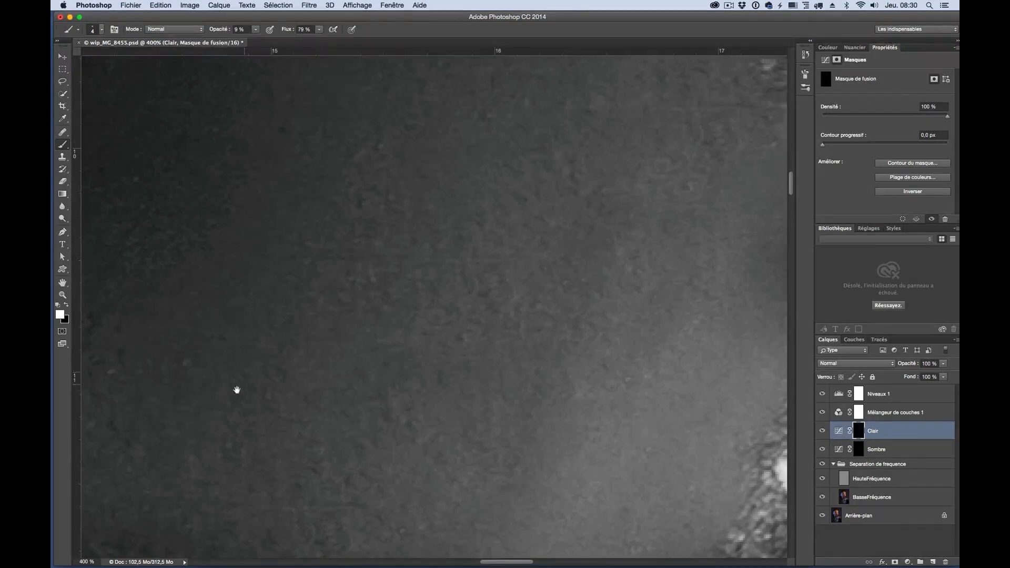
left_click_drag(236, 389, 503, 286)
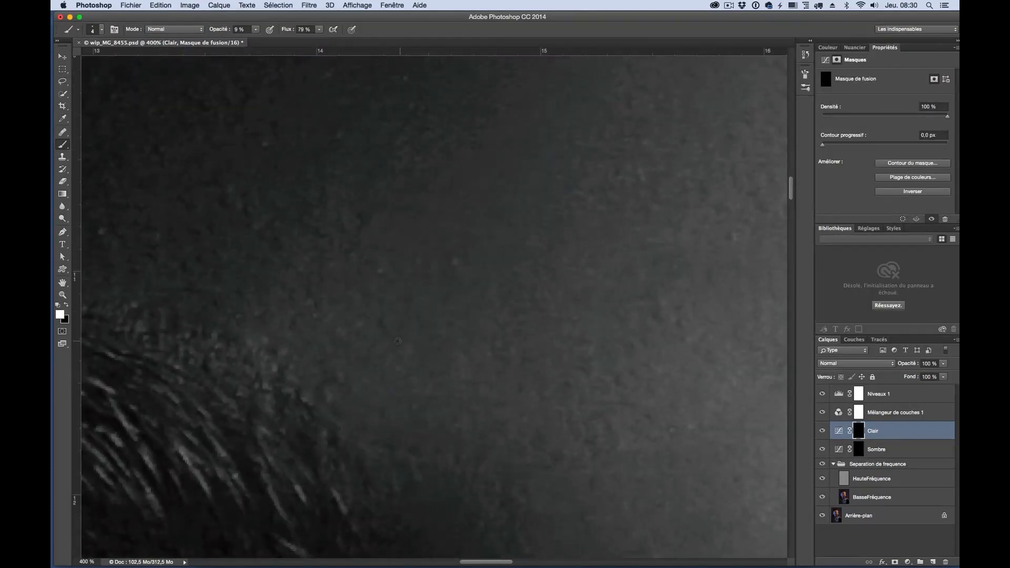
scroll(552, 271, "right", 3)
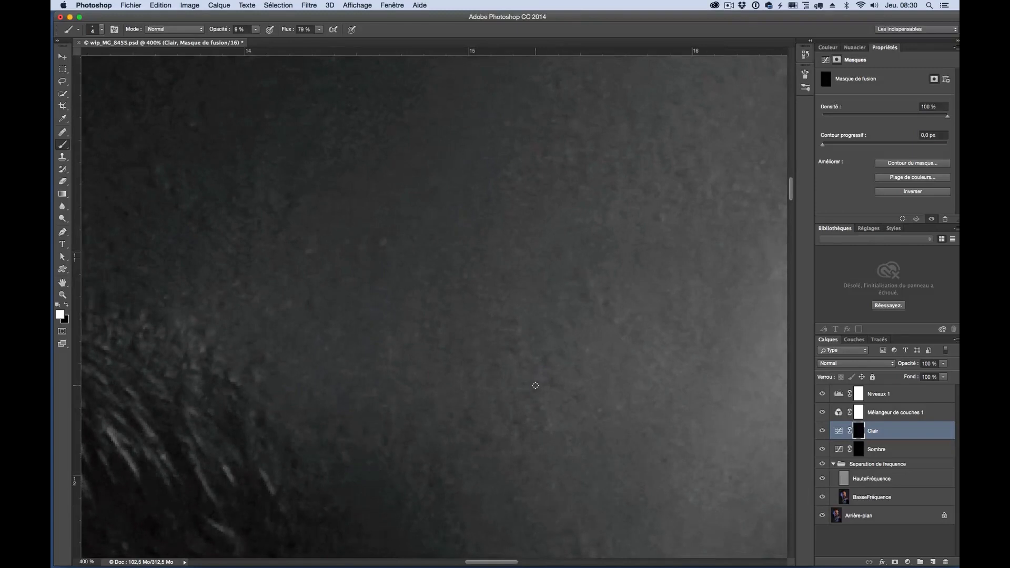
scroll(595, 386, "down", 5)
scroll(595, 386, "right", 2)
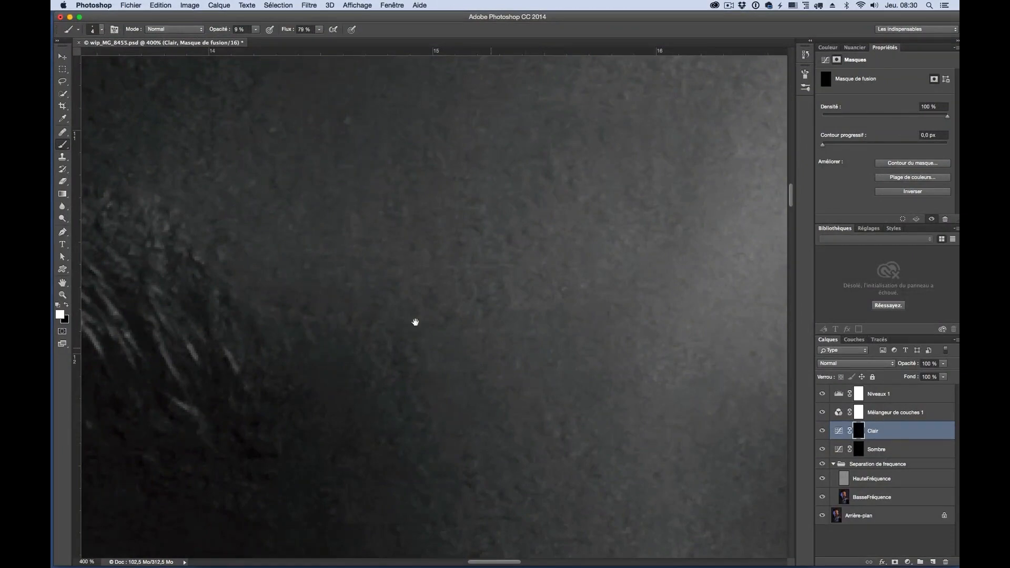
scroll(437, 363, "up", 6)
scroll(437, 363, "left", 3)
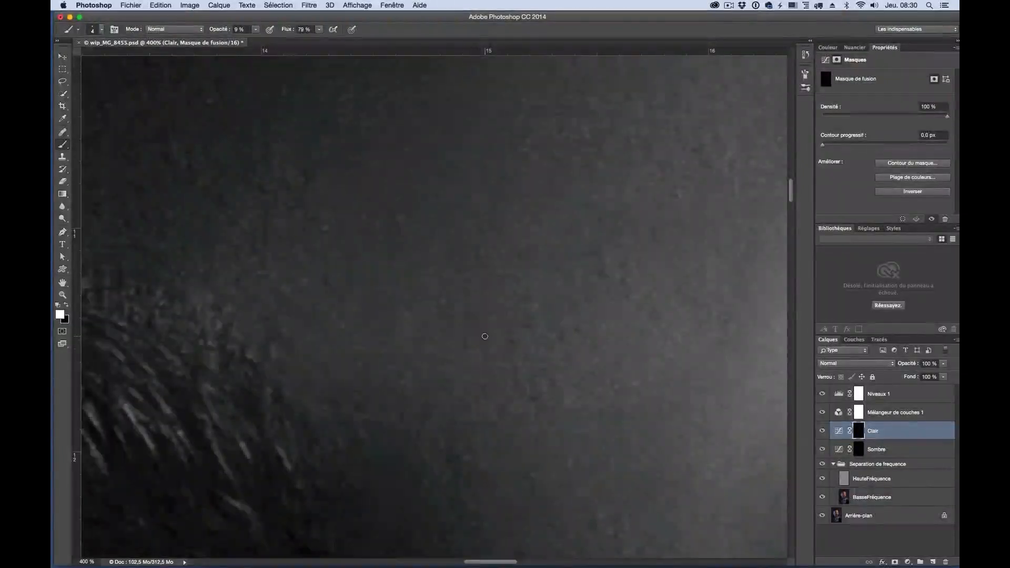
Target the Sombre layer mask and reduce the brush to 8 px for retouching the area between the eyebrows.
key("super+minus")
key("super+minus")
key("super+minus")
key("super+minus")
key("super+minus")
key("super+minus")
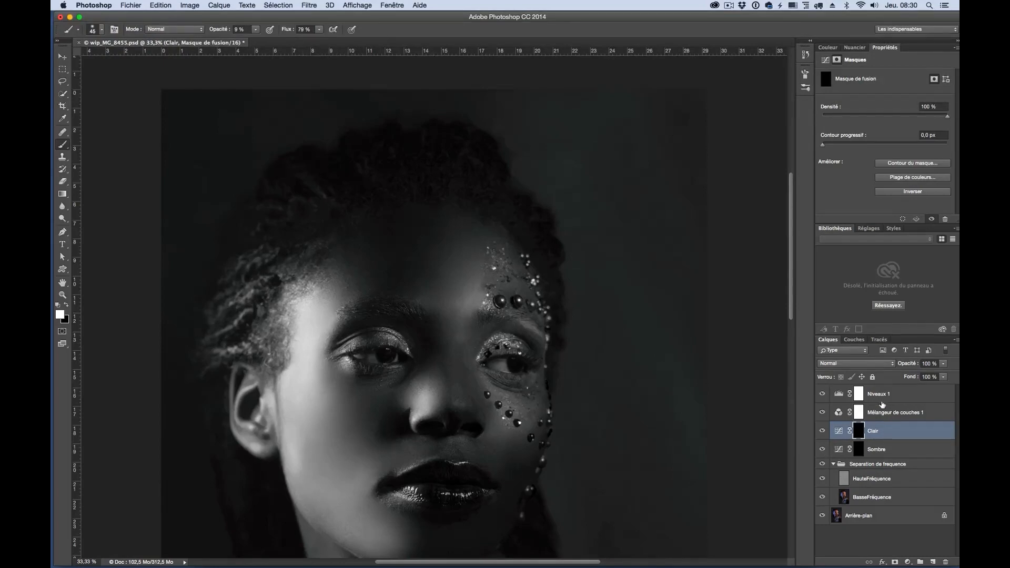
left_click(856, 445)
key("super+plus")
key("super+plus")
key("super+plus")
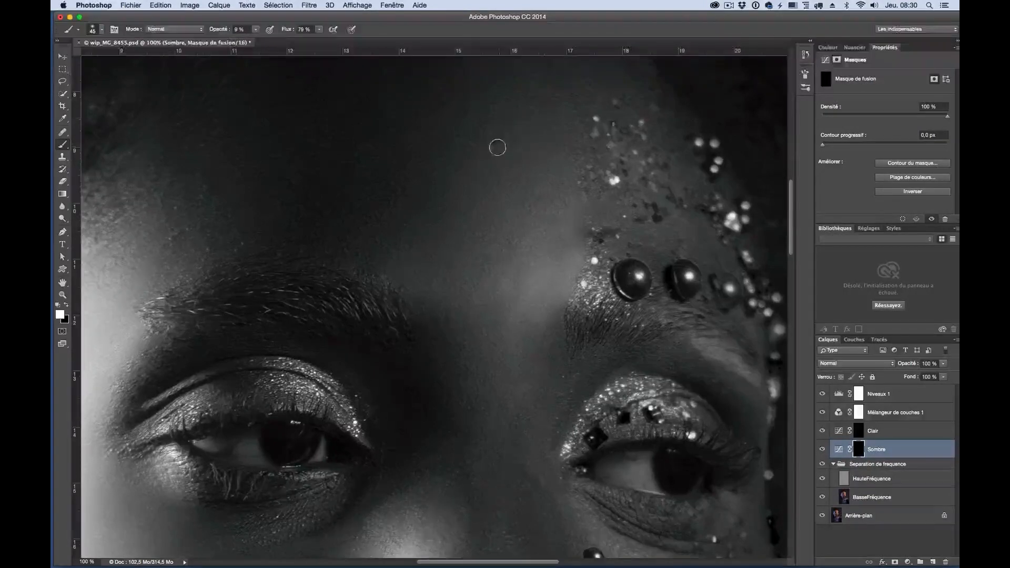
key("bracketleft")
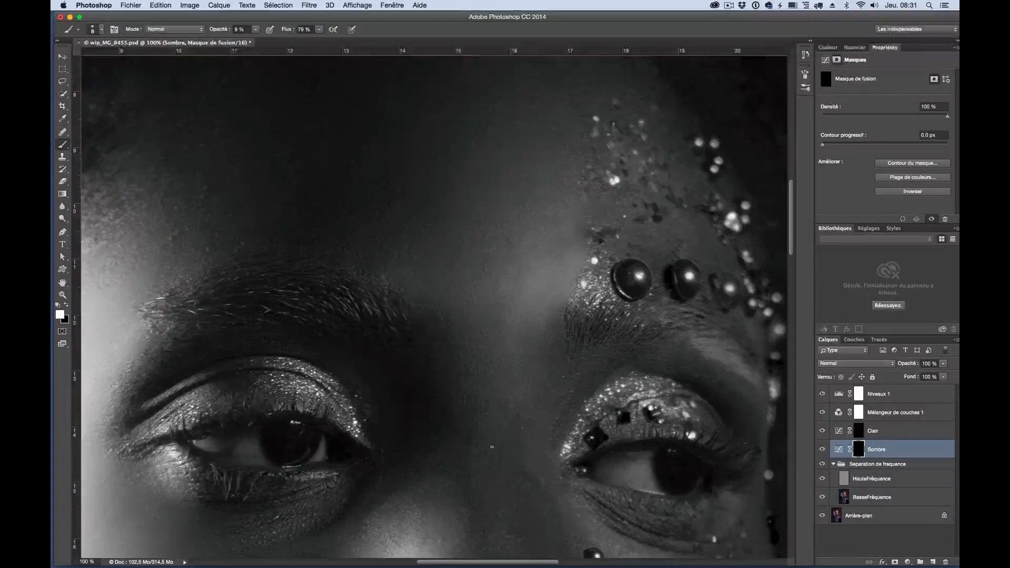
left_click_drag(441, 383, 446, 361)
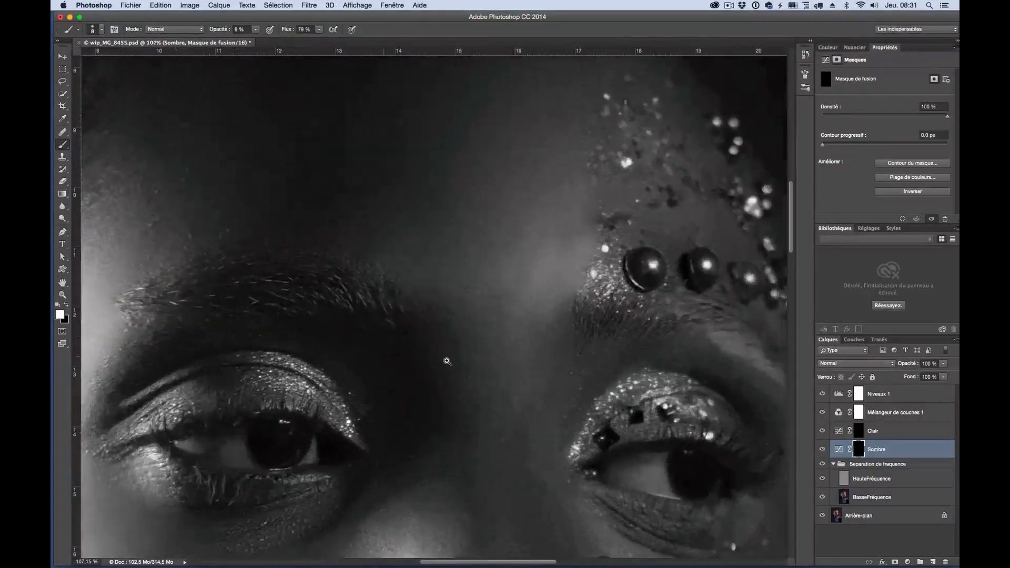
Darken uneven bright patches between the eyes and around the nose on the Sombre mask, using a brush size up to 30.
mouse_move(516, 457)
left_mouse_down()
mouse_move(489, 333)
mouse_move(496, 349)
left_mouse_up()
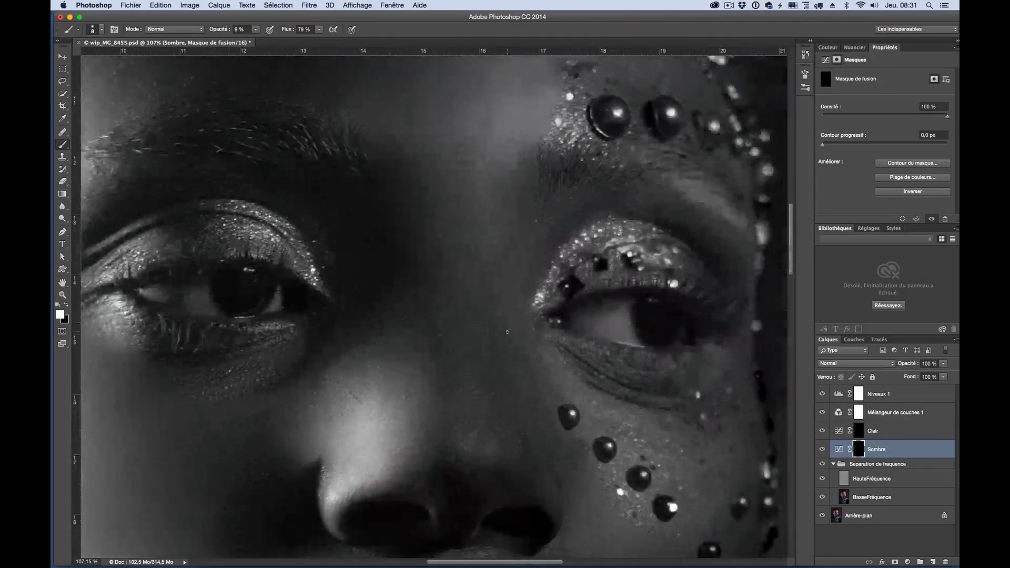
key("bracketright")
key("bracketright")
key("bracketright")
scroll(363, 368, "down", 3)
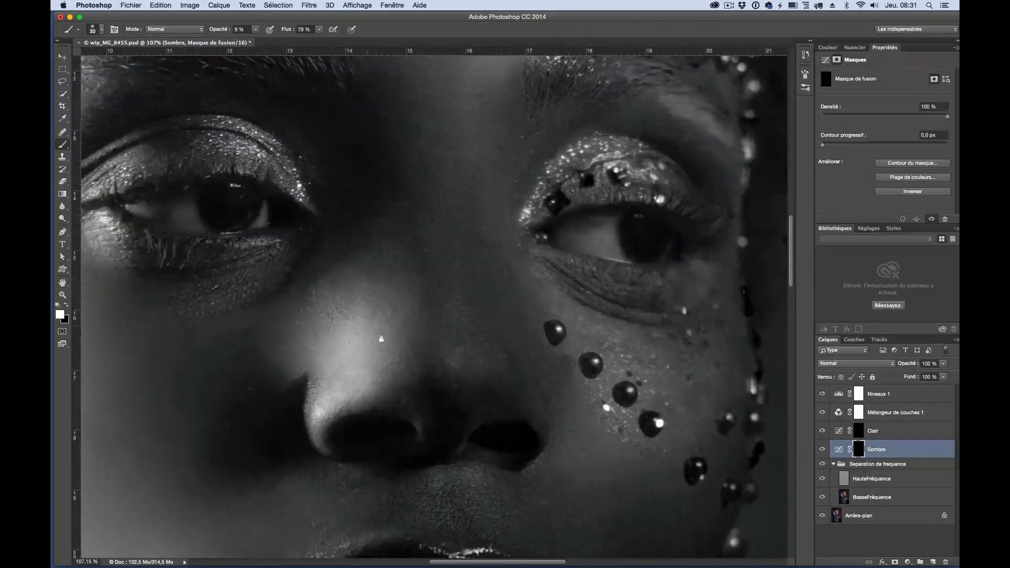
Lighten small dark spots around the nose on the Clair layer's mask with a fine brush, sized 20 down to 10.
left_click(856, 427)
key("bracketleft")
key("bracketleft")
key("bracketleft")
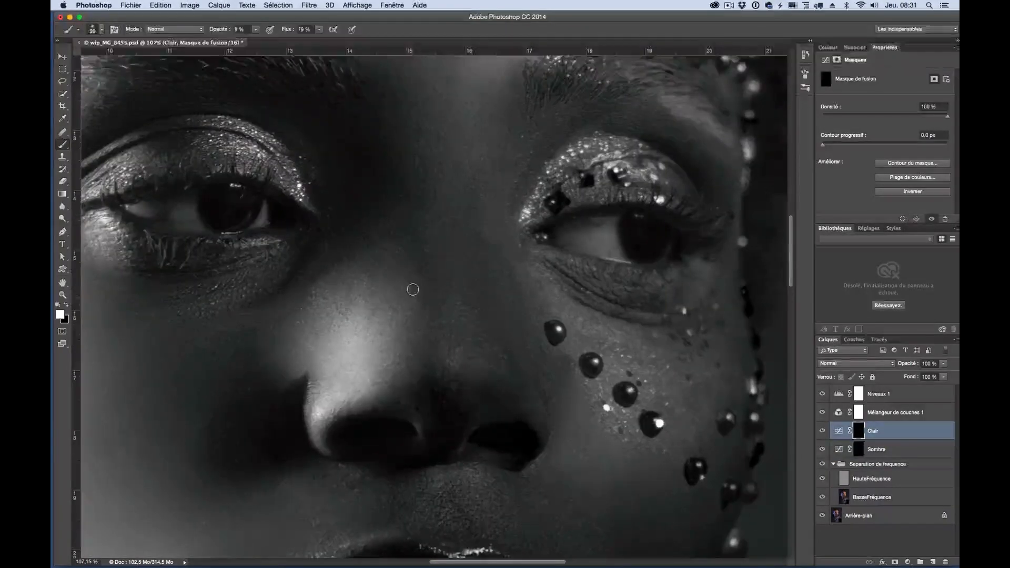
key("bracketleft")
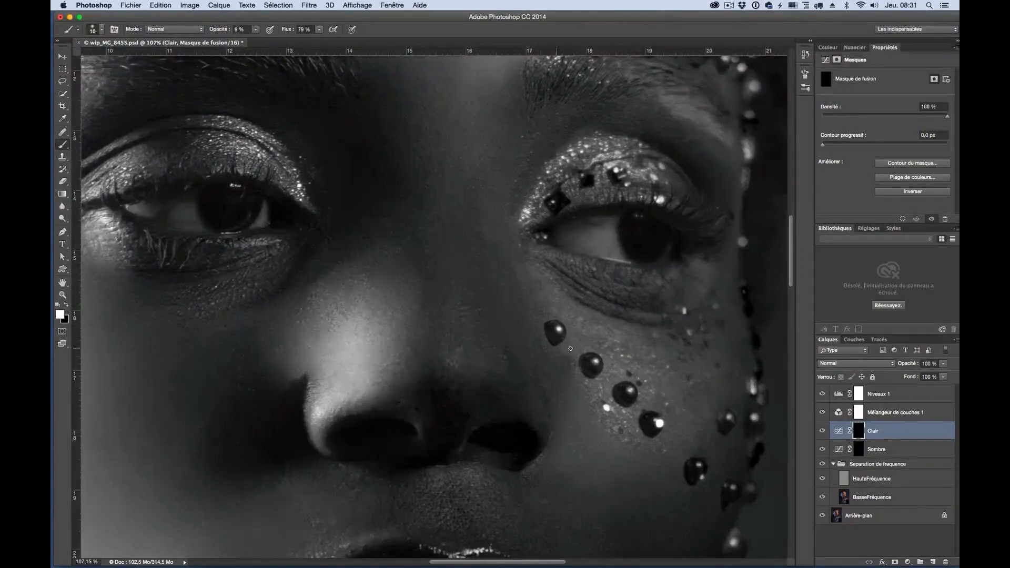
Lighten dark patches on the cheek below the beaded eye on the Clair mask with a size 25 brush.
key("bracketright")
key("bracketright")
key("bracketright")
scroll(567, 381, "down", 5)
scroll(567, 382, "right", 2)
mouse_move(584, 361)
left_mouse_down()
mouse_move(611, 451)
mouse_move(588, 375)
mouse_move(596, 450)
mouse_move(577, 386)
mouse_move(588, 451)
mouse_move(563, 341)
mouse_move(560, 395)
mouse_move(529, 336)
mouse_move(538, 469)
mouse_move(528, 398)
mouse_move(564, 475)
mouse_move(558, 390)
mouse_move(572, 498)
left_mouse_up()
mouse_move(550, 354)
left_mouse_down()
mouse_move(575, 506)
mouse_move(576, 405)
mouse_move(554, 416)
mouse_move(569, 412)
mouse_move(563, 371)
mouse_move(591, 492)
mouse_move(573, 380)
mouse_move(584, 503)
mouse_move(607, 379)
left_mouse_up()
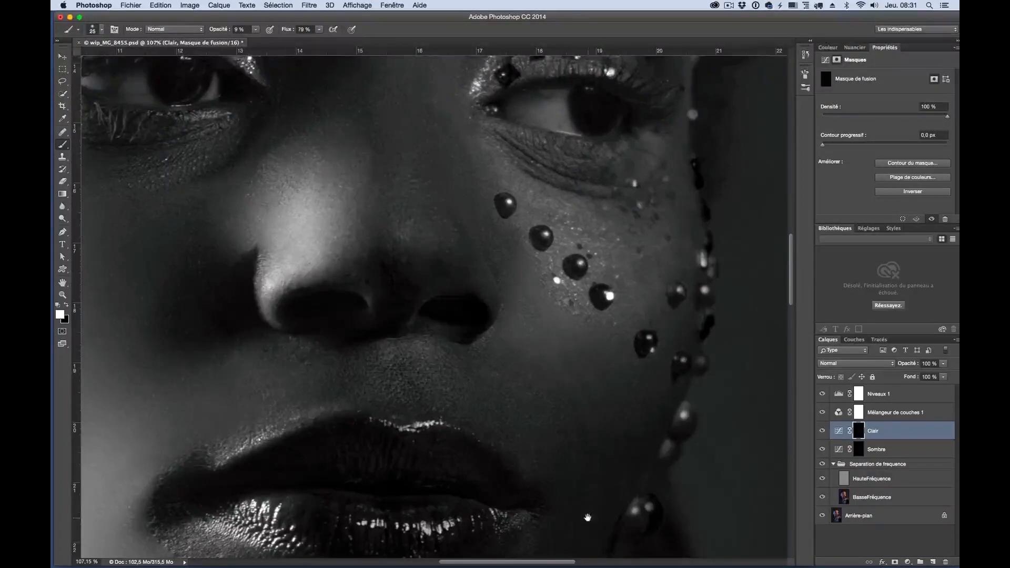
Lighten small dark spots around the lips and chin on the Clair mask with a size 15 brush.
left_click_drag(356, 394, 494, 219)
key("bracketleft")
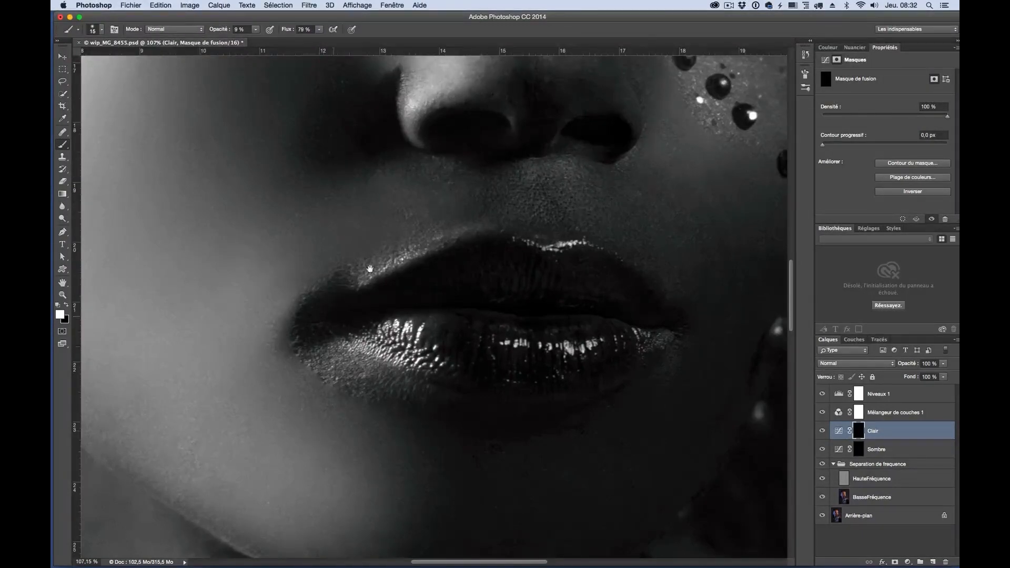
scroll(370, 268, "down", 8)
scroll(369, 269, "left", 3)
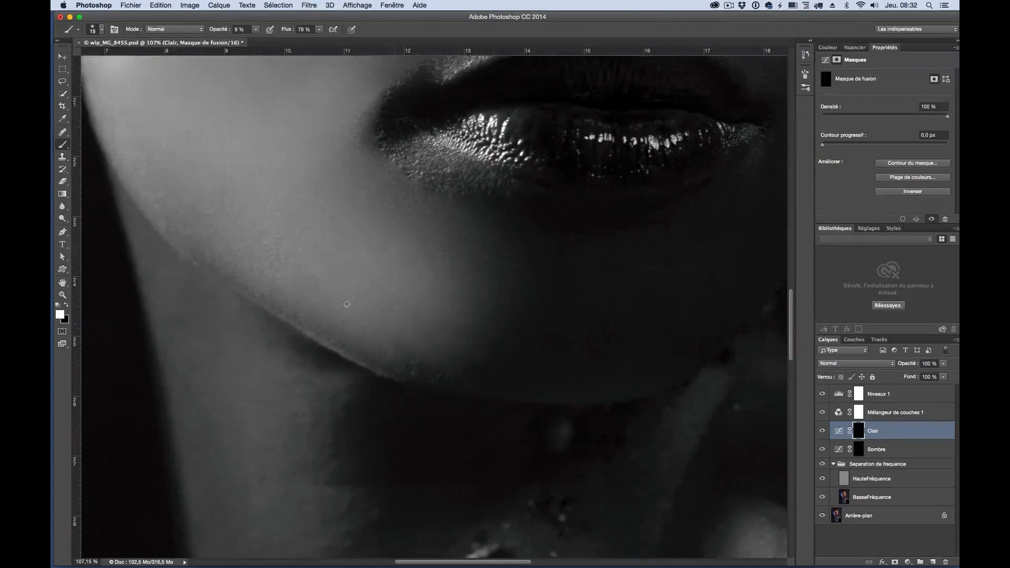
Group the layers from Sombre up to Niveaux 1 and name the group d&B.
key("super+0")
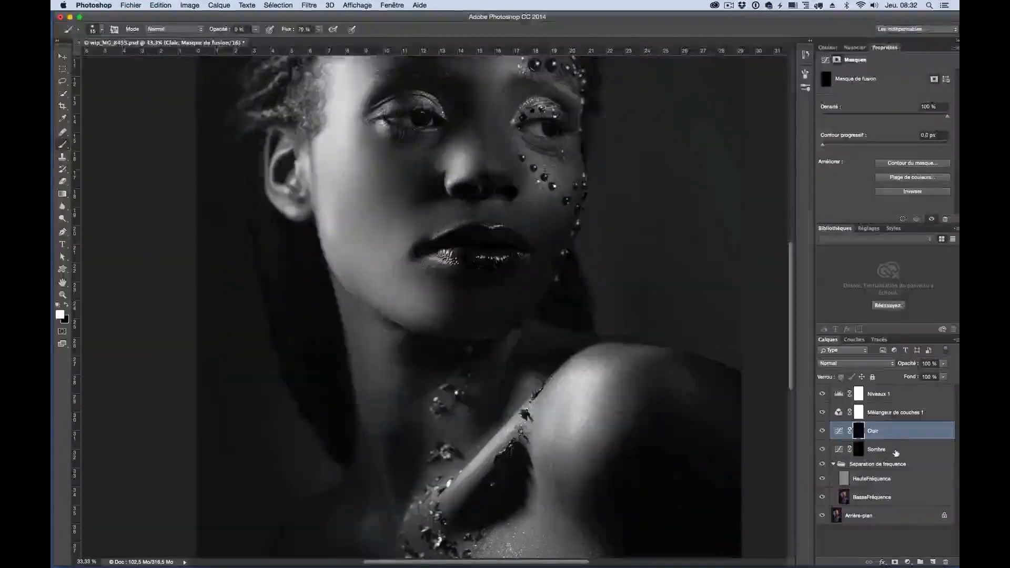
left_click(896, 452)
left_click(895, 397, "shift")
key("super+g")
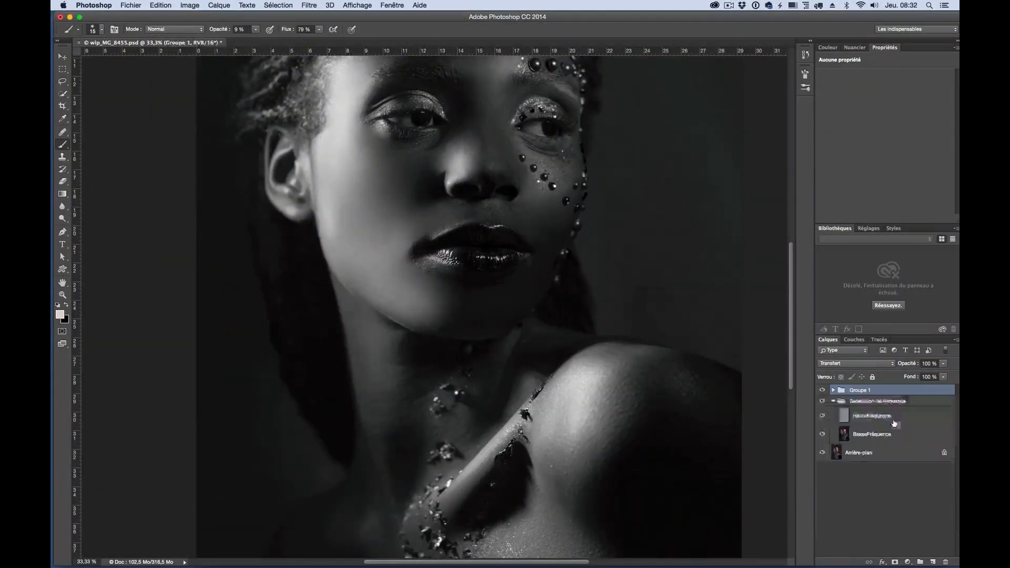
double_click(859, 390)
type("c")
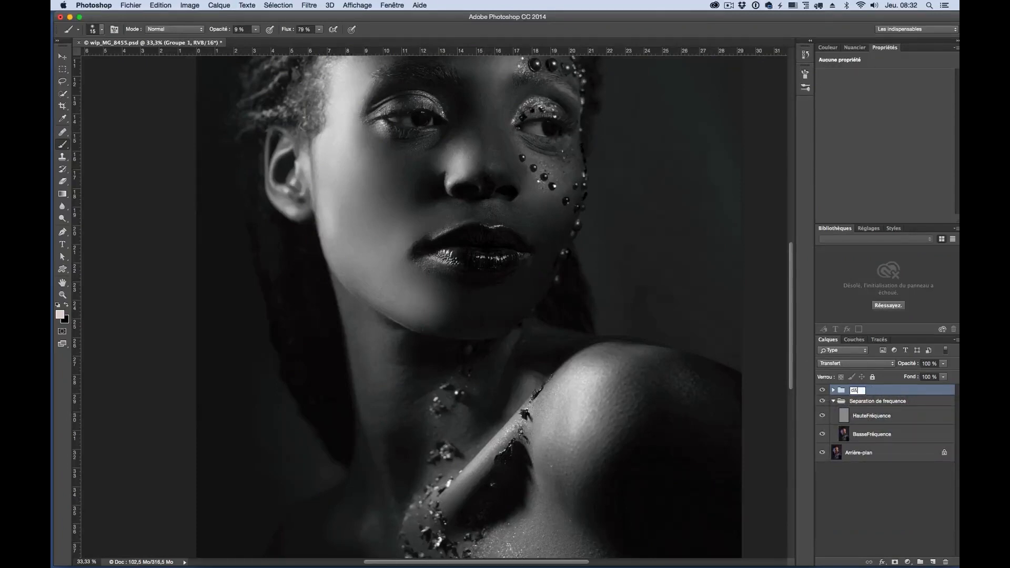
type("&B")
key("Return")
Expand the d&B group and hide Niveaux 1 and Mélangeur de couches 1 to show the whole portrait in colour.
left_click(833, 390)
left_click_drag(821, 405, 822, 422)
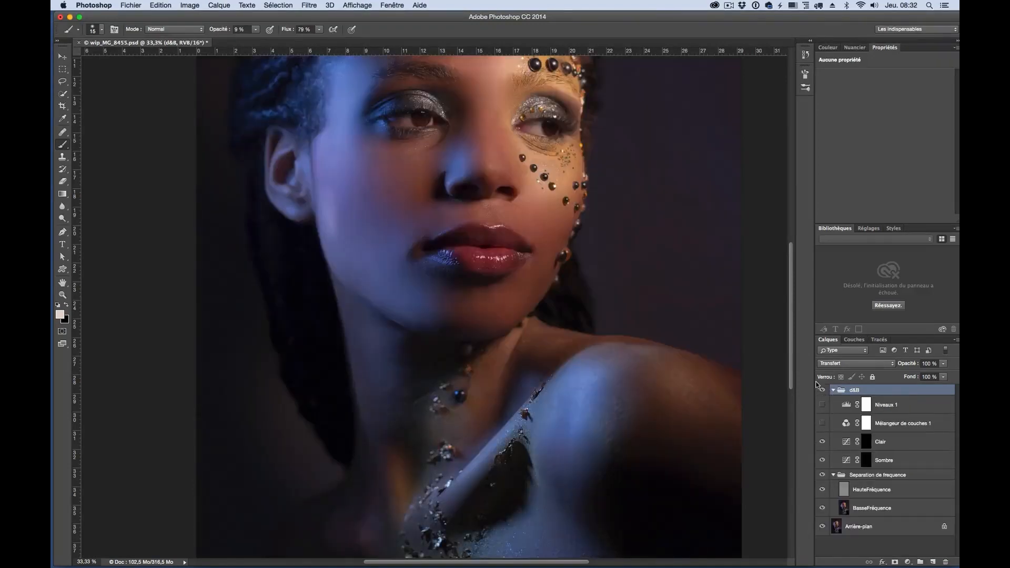
key("super+minus")
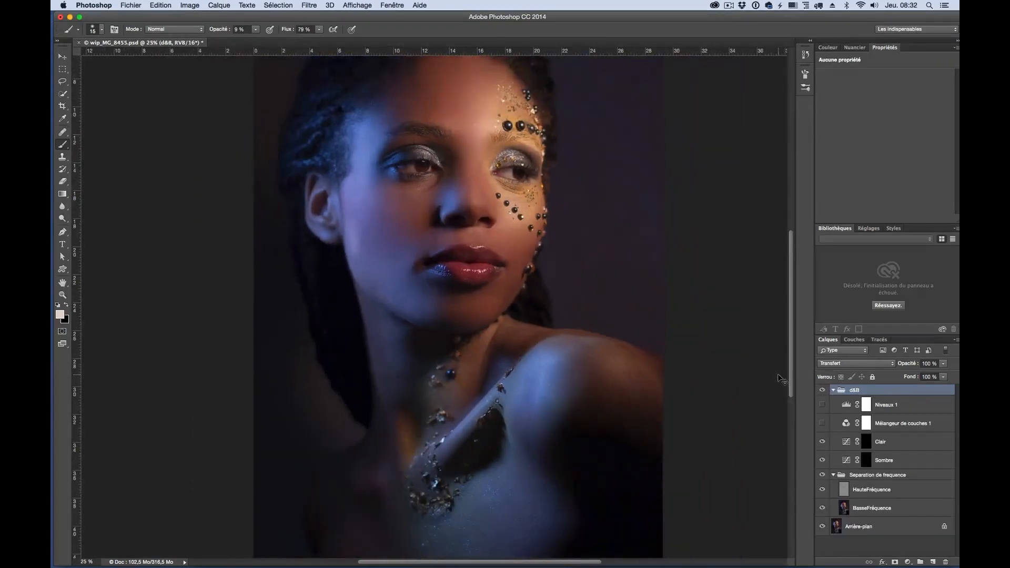
key("super+minus")
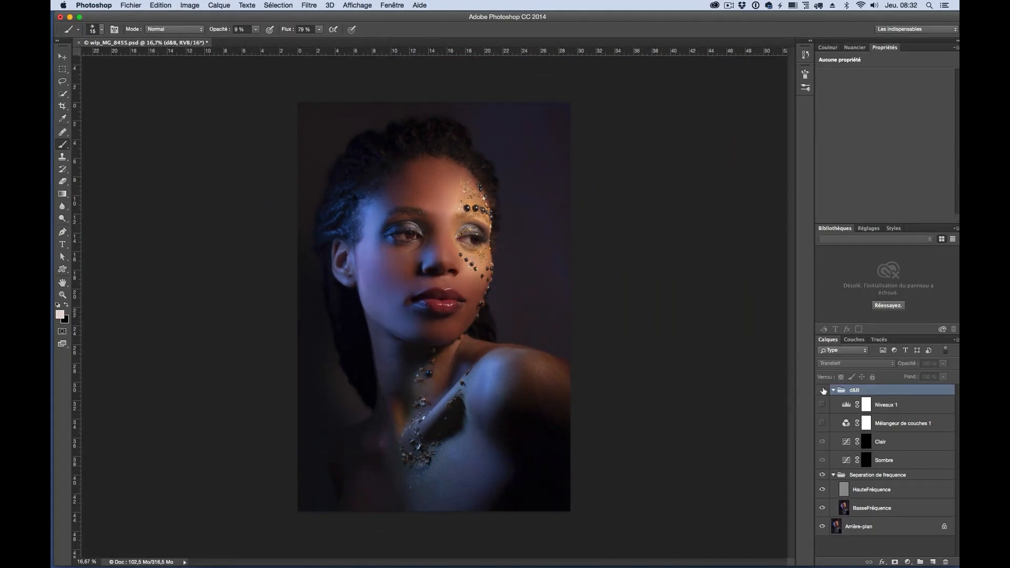
Compare the portrait before and after dodge and burn by toggling the d&B group's visibility.
left_click(823, 390)
left_click(823, 390)
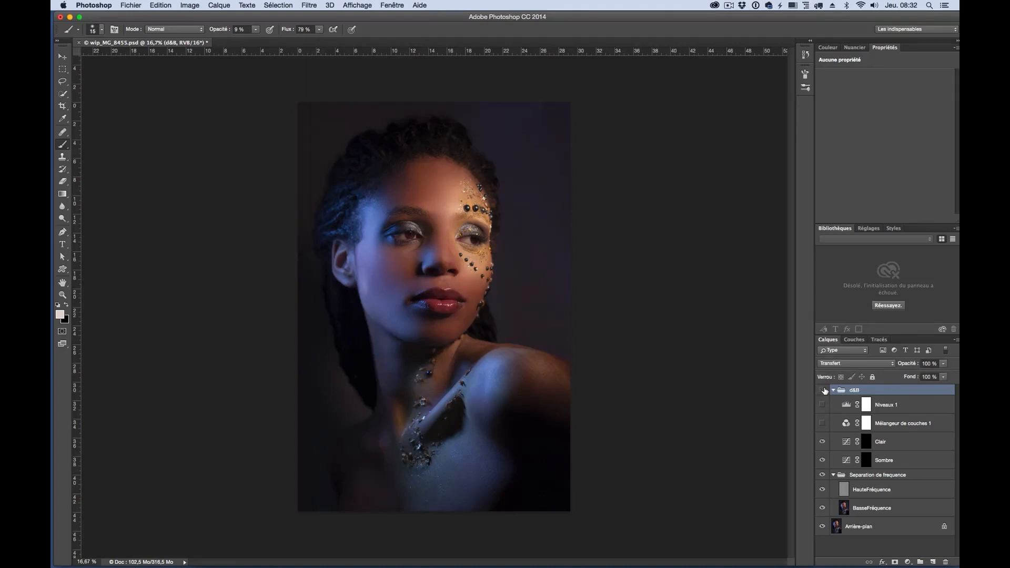
left_click(824, 390)
left_click(824, 391)
left_click(824, 391)
left_click(824, 390)
left_click(824, 391)
left_click(824, 390)
Feather the Clair layer's mask to 21.5 px.
left_click(865, 442)
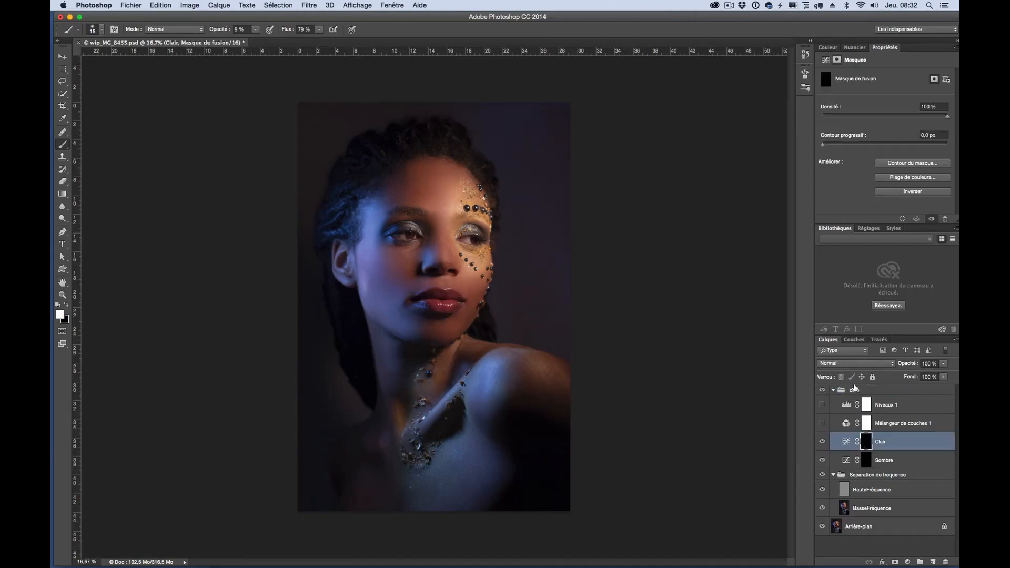
left_click(831, 145)
left_click(869, 442)
left_click_drag(831, 143, 878, 147)
Examine the effect of the feathered Clair layer by toggling its visibility several times.
left_click(823, 441)
left_click(823, 441)
left_click(822, 441)
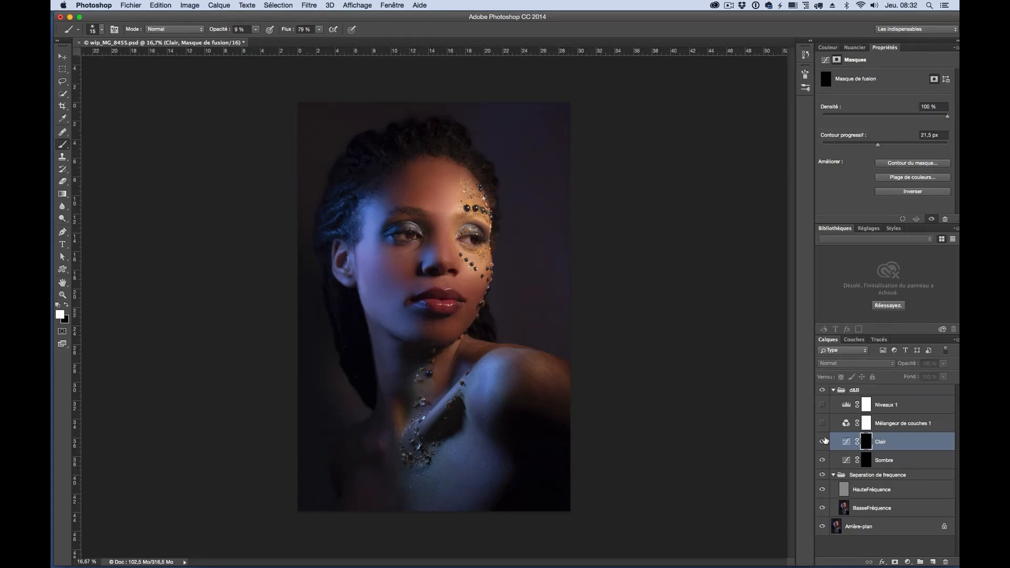
left_click(823, 441)
left_click(823, 440)
left_click(823, 440)
left_click(824, 441)
left_click(823, 440)
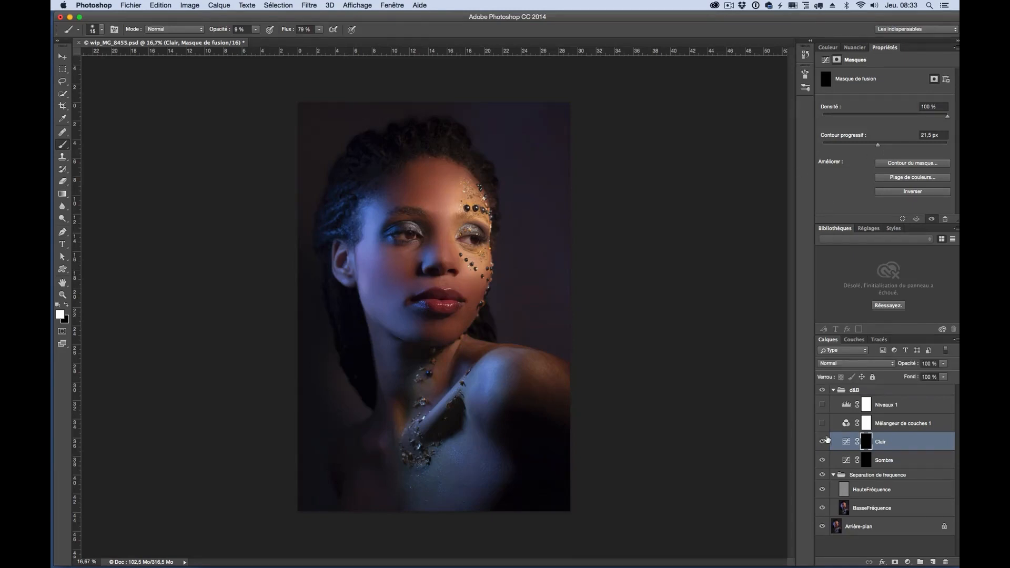
left_click(824, 441)
left_click(822, 442)
Feather the Sombre layer's mask to 7.0 px and collapse the d&B group.
left_click(863, 461)
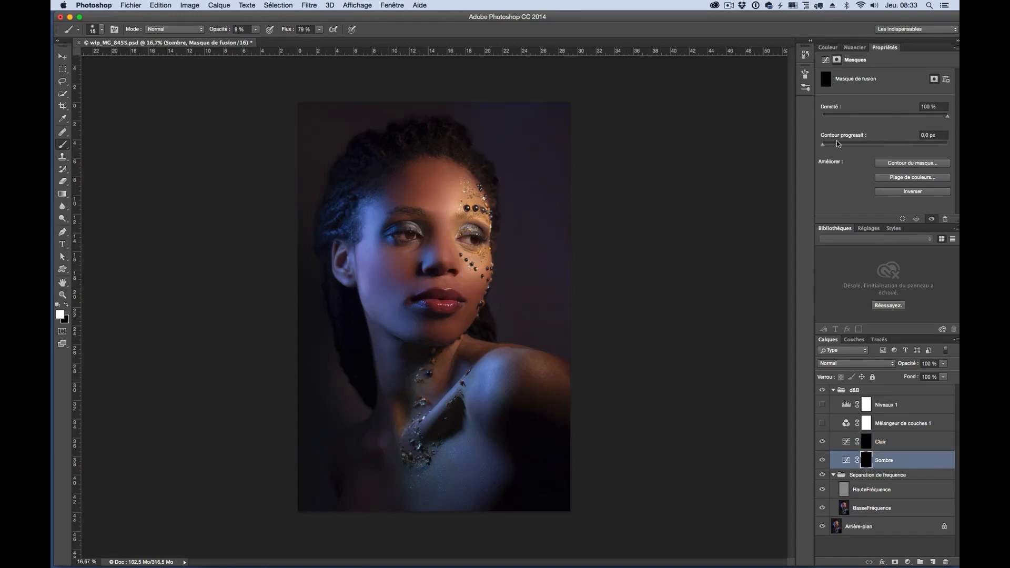
left_click_drag(838, 143, 860, 146)
left_click(833, 390)
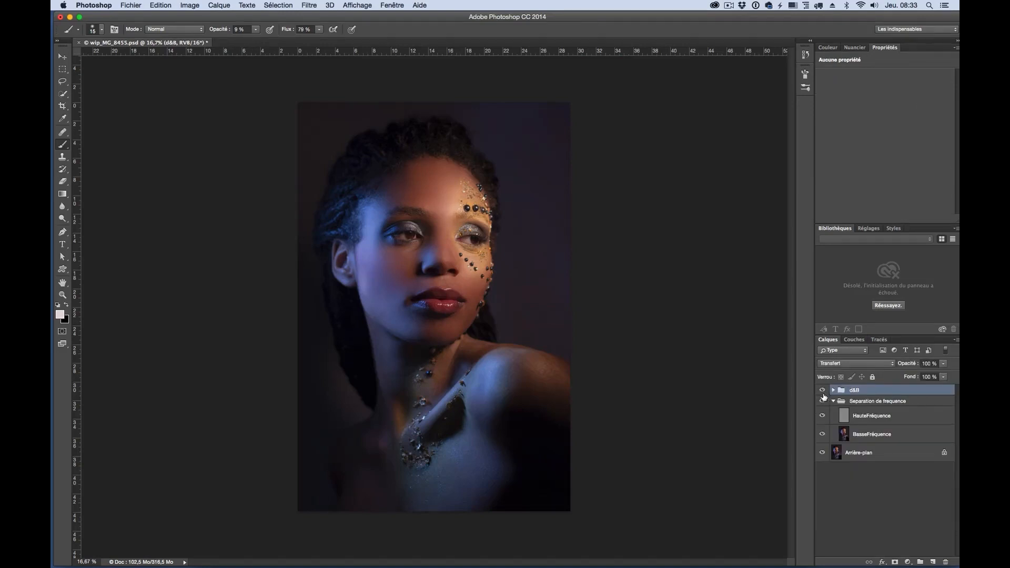
Expand the d&B group and lighten facial shadow areas on the Clair mask with a size 60 brush.
key("super+plus")
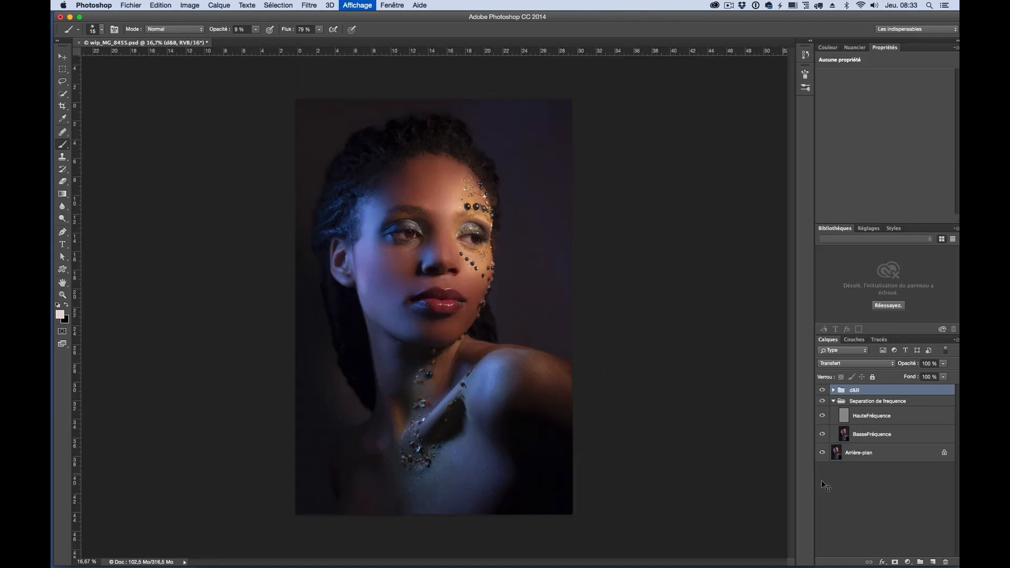
key("super+plus")
key("super+plus")
left_click(833, 390)
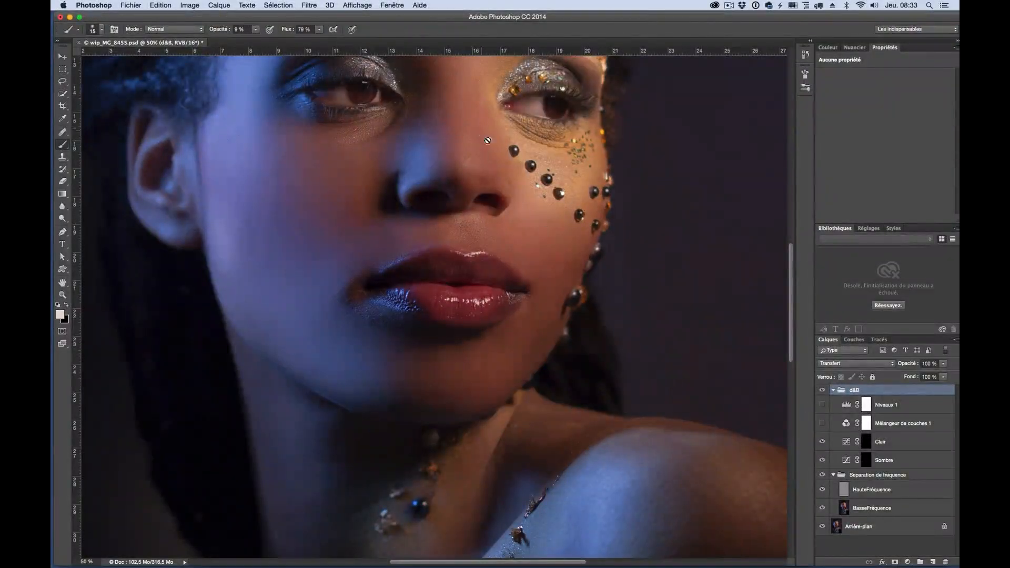
left_click(866, 442)
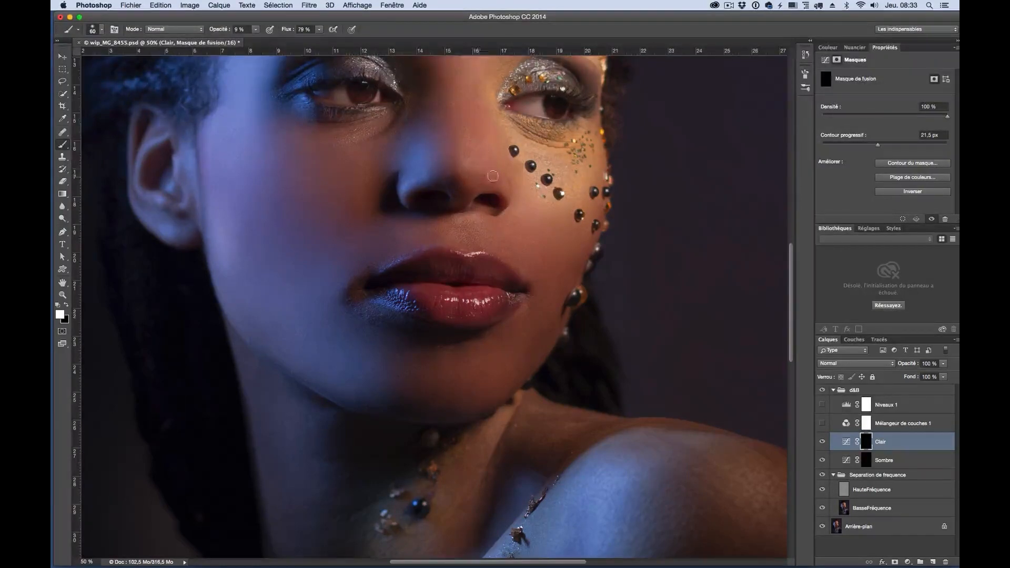
scroll(468, 132, "up", 3)
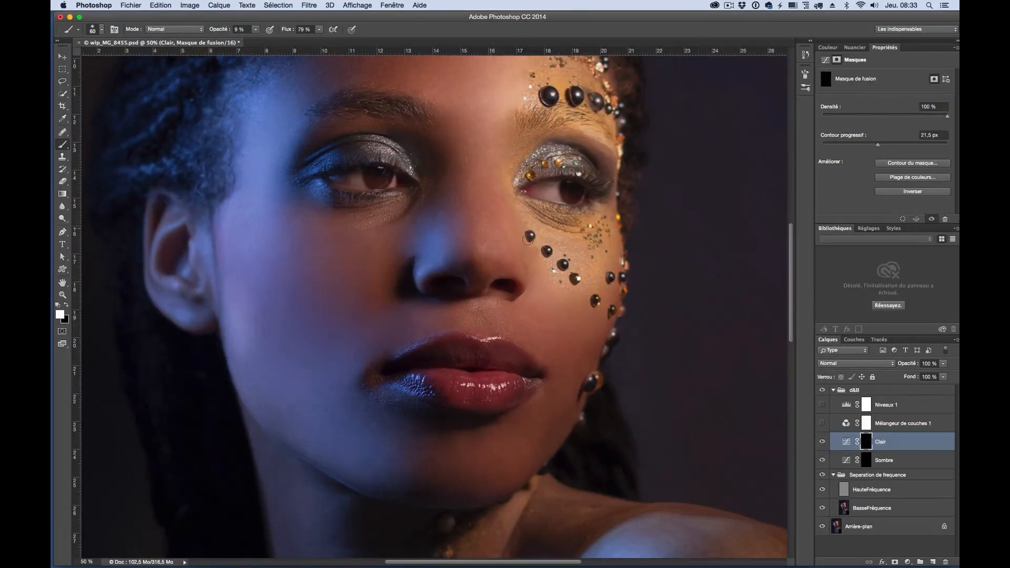
Darken broad areas of the portrait on the Sombre mask with a large brush, size 150.
key("super+minus")
key("super+minus")
key("super+minus")
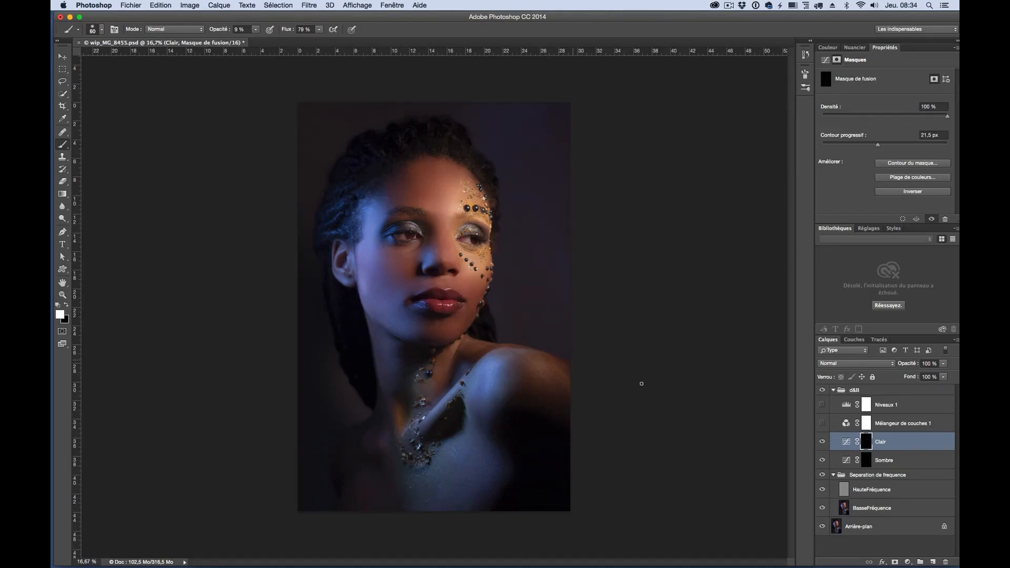
left_click(865, 461)
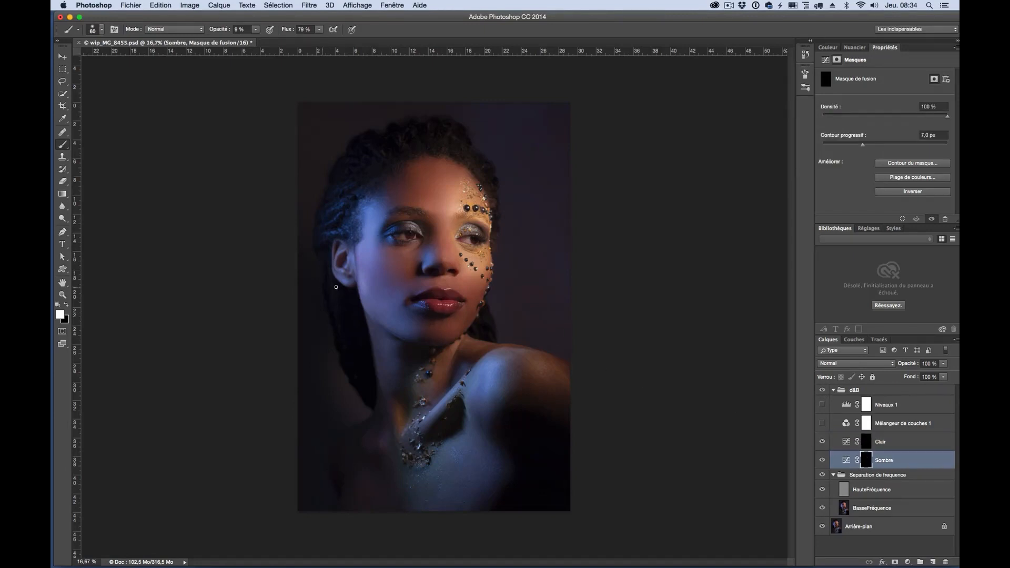
key("bracketright")
key("bracketright")
key("bracketright")
key("super+plus")
key("super+plus")
key("super+plus")
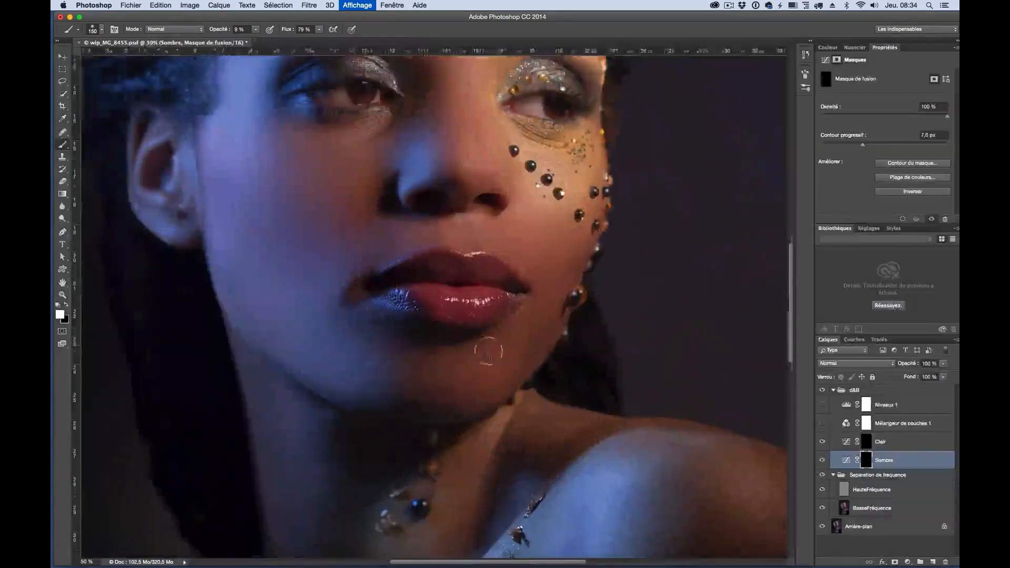
Lighten the mouth corner, the shadow under the lower lip and the chin edge on the Clair mask with a smaller brush.
left_click(866, 442)
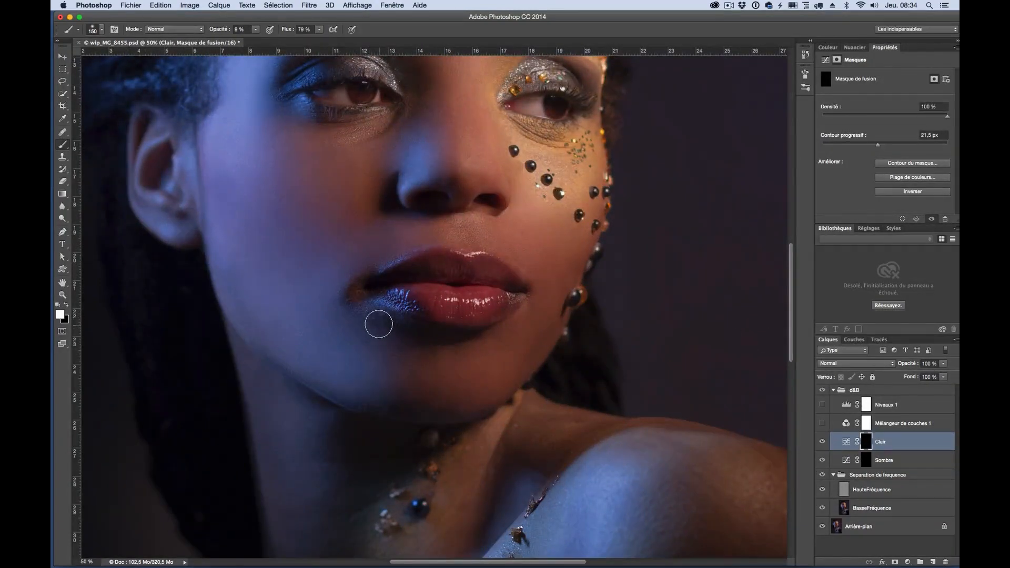
key("bracketleft")
key("bracketleft")
key("bracketleft")
mouse_move(363, 311)
left_mouse_down()
mouse_move(419, 334)
mouse_move(359, 304)
left_mouse_up()
mouse_move(426, 338)
left_mouse_down()
mouse_move(366, 331)
mouse_move(414, 344)
left_mouse_up()
mouse_move(416, 404)
left_mouse_down()
mouse_move(401, 417)
mouse_move(434, 406)
left_mouse_up()
Darken the nose area on the Sombre mask with a size 35 brush and lighten the blue-lit cheek on the Clair mask at size 40.
left_click(866, 461)
key("bracketleft")
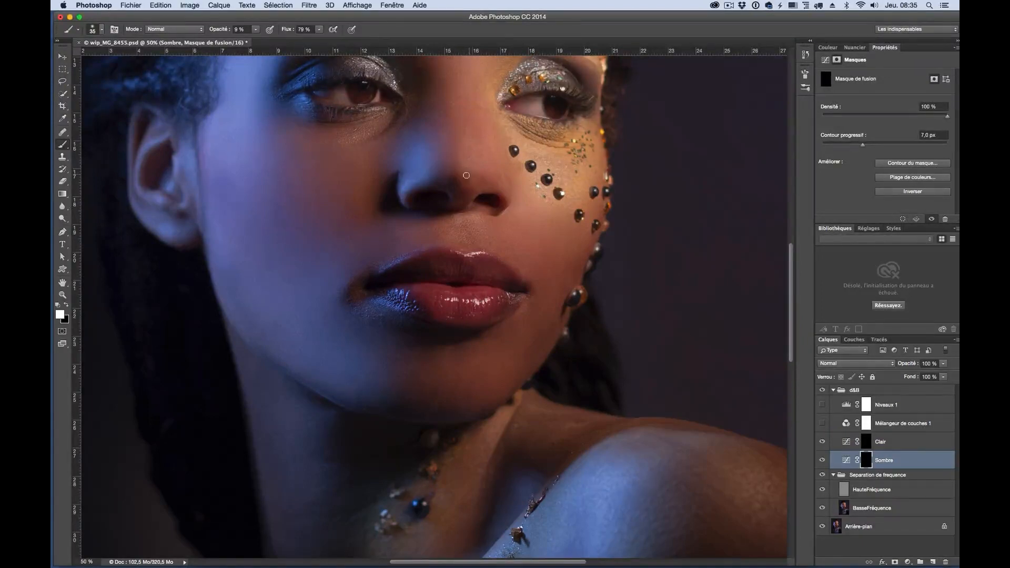
left_click(865, 445)
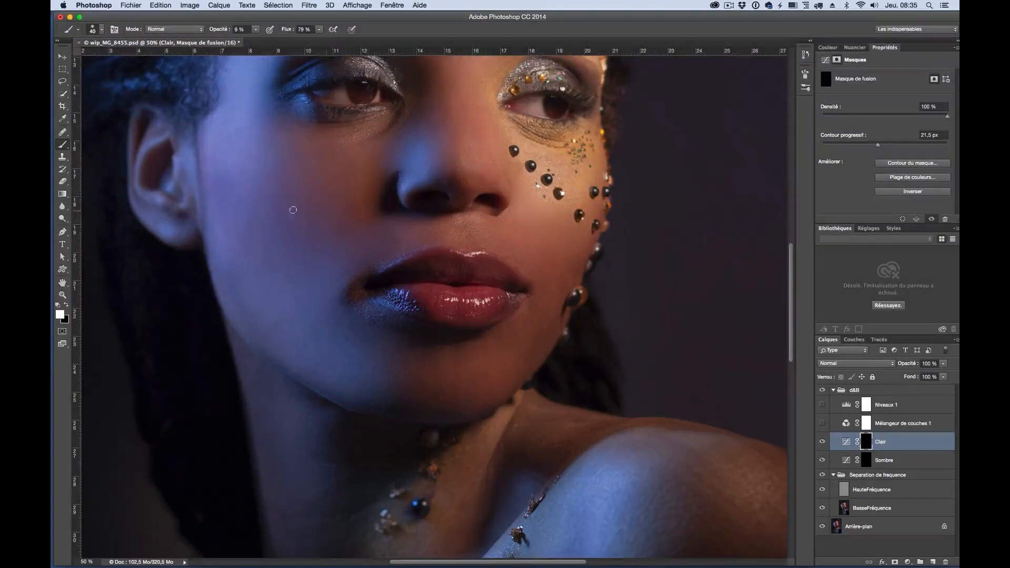
key("bracketright")
left_click_drag(292, 173, 370, 319)
left_click_drag(365, 231, 355, 288)
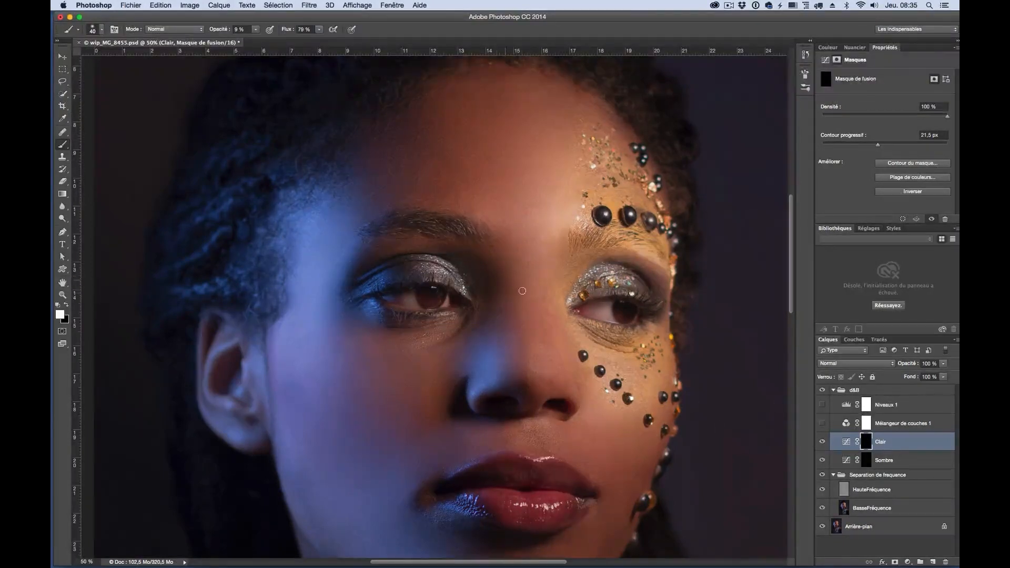
Darken bright spots between the inner eye corner and the nose bridge on the Sombre mask with a size 10 brush.
key("bracketleft")
key("super+plus")
key("super+plus")
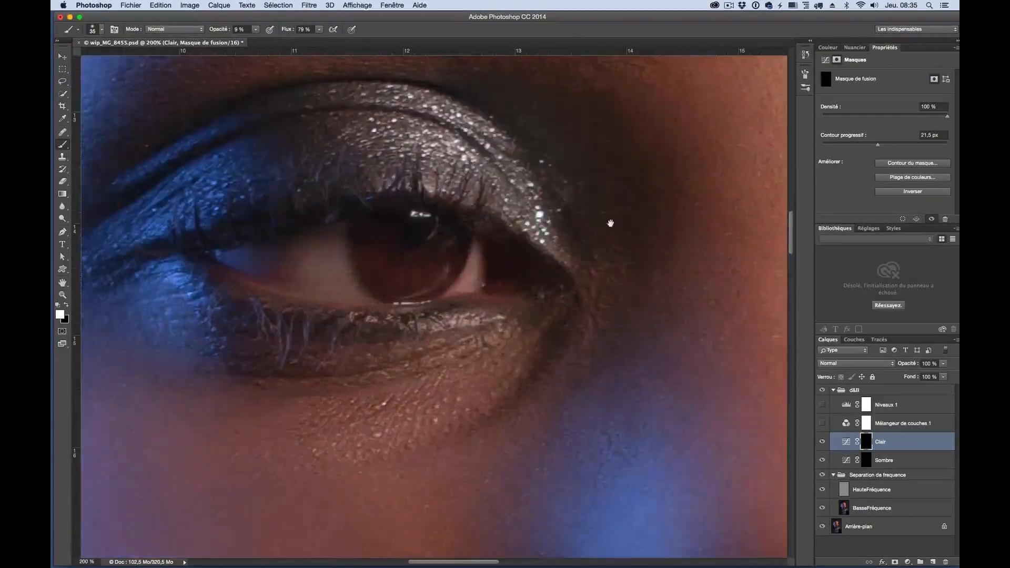
left_click_drag(609, 221, 496, 286)
left_click(867, 460)
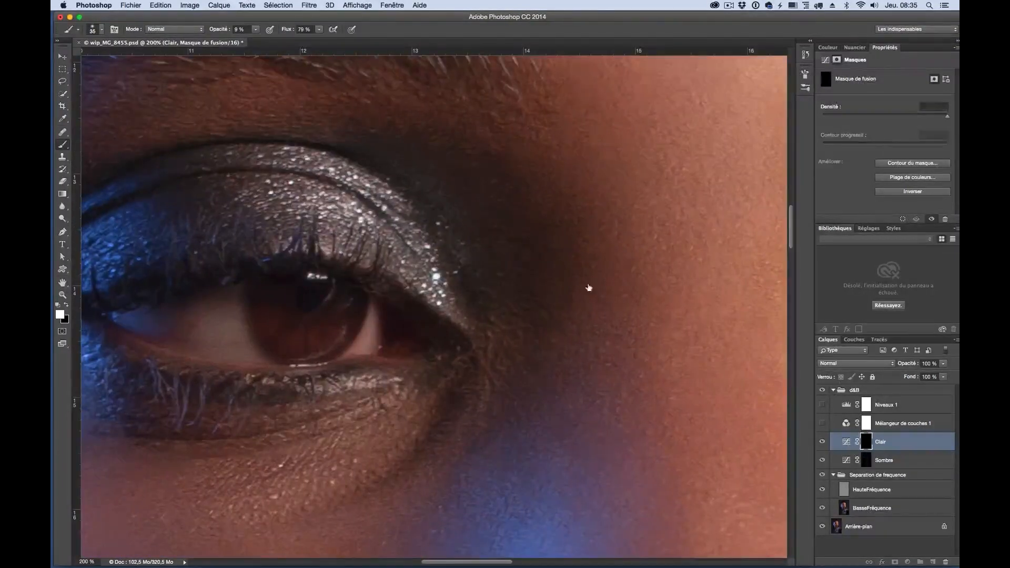
key("bracketleft")
key("bracketleft")
key("bracketleft")
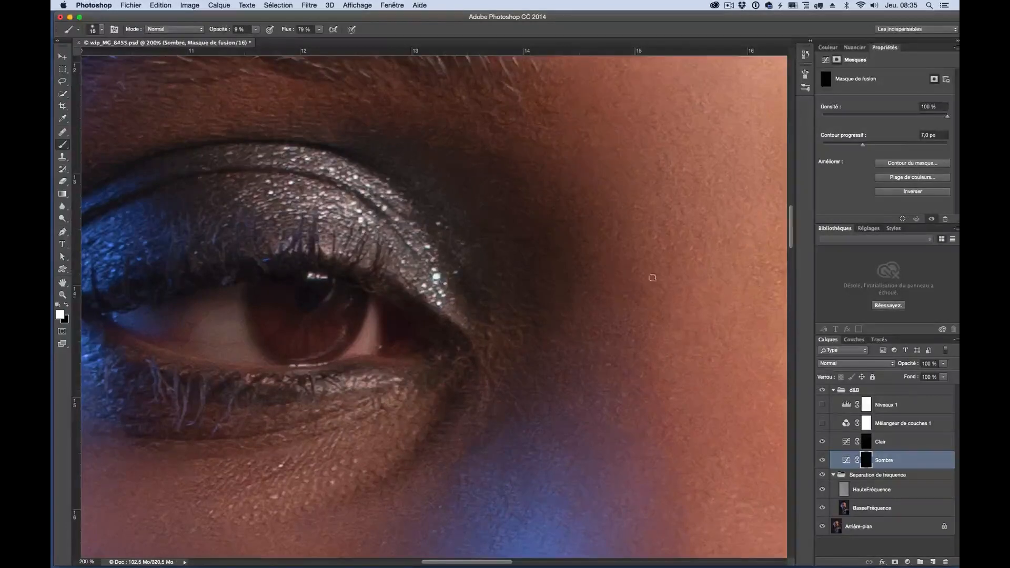
Lighten small dark marks on the skin beside the eye on the Clair mask, using a size 3 brush at 21% opacity.
left_click(870, 445)
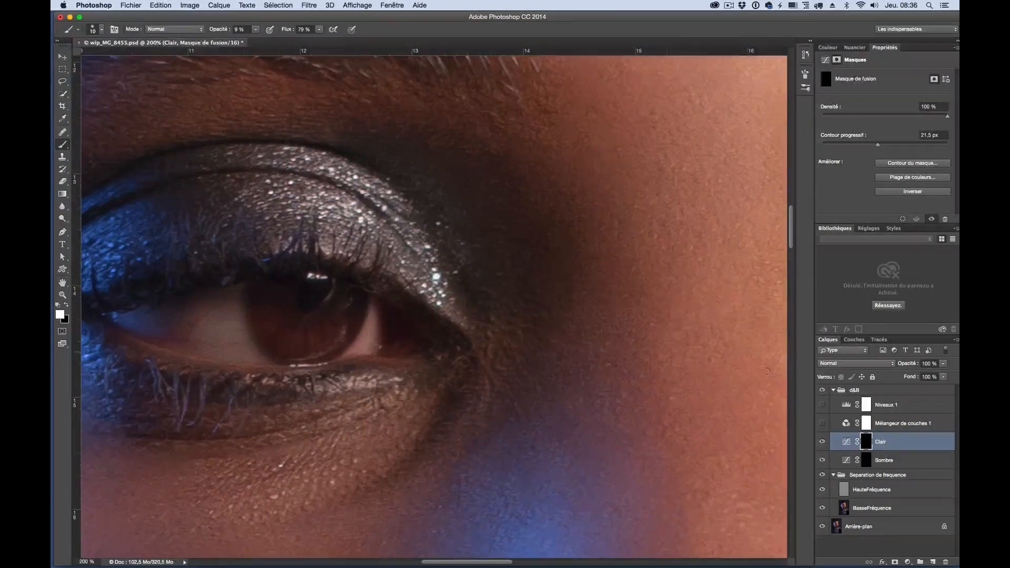
left_click(822, 442)
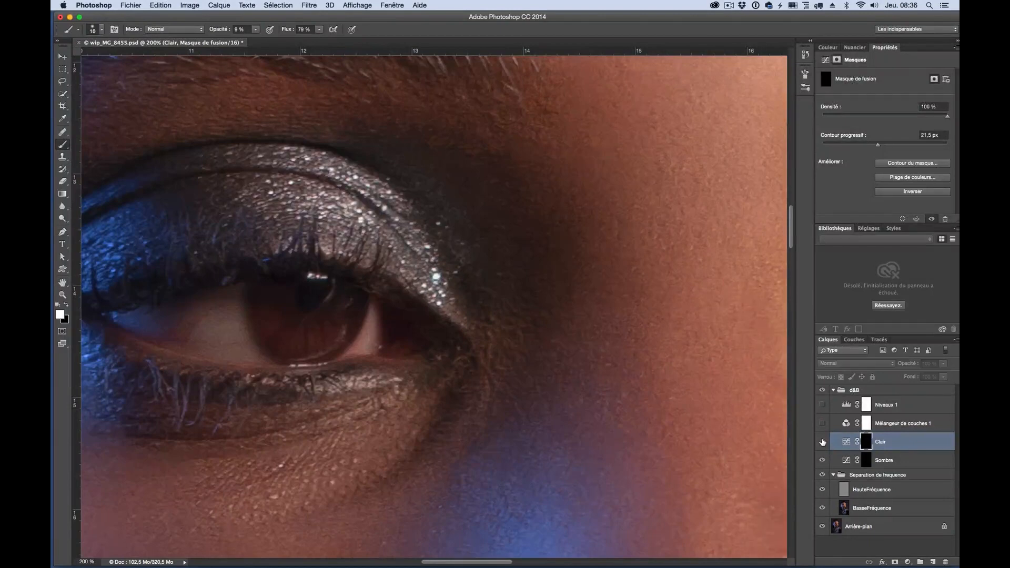
left_click(822, 442)
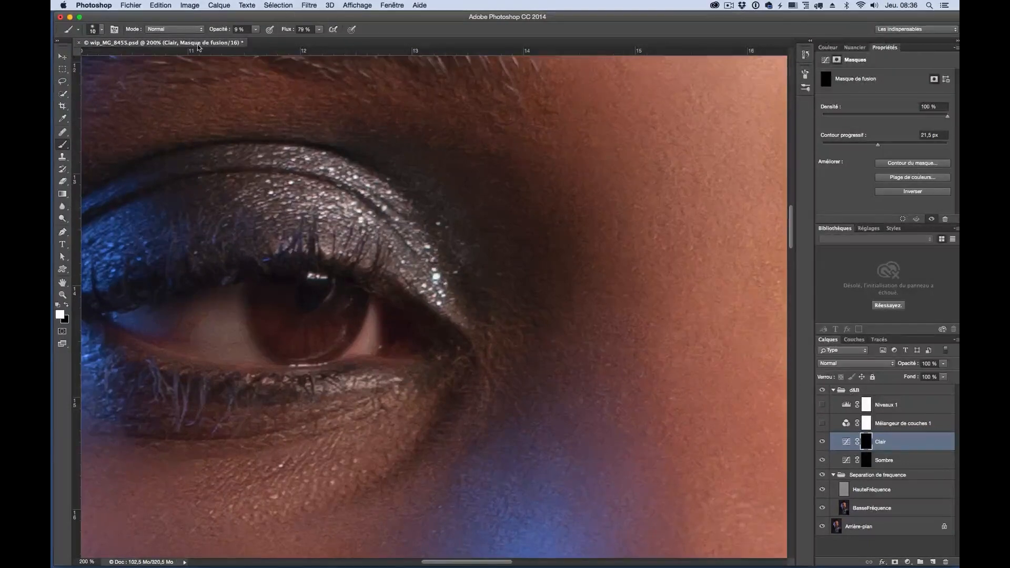
left_click_drag(224, 31, 230, 32)
key("bracketleft")
left_click_drag(667, 262, 668, 270)
Examine the whole portrait and the lower face at several magnifications to judge the light transitions on the skin.
key("super+0")
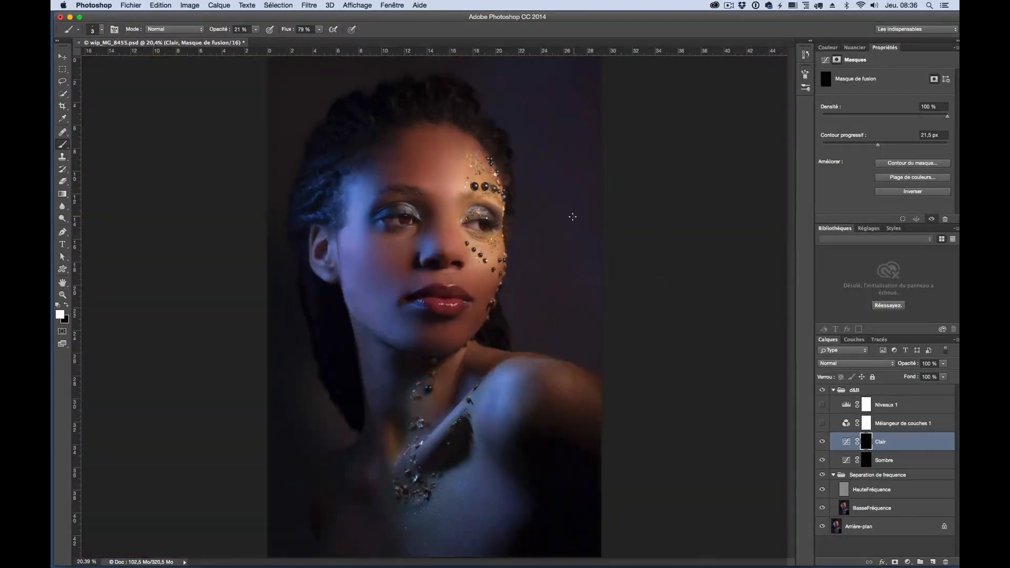
key("super+plus")
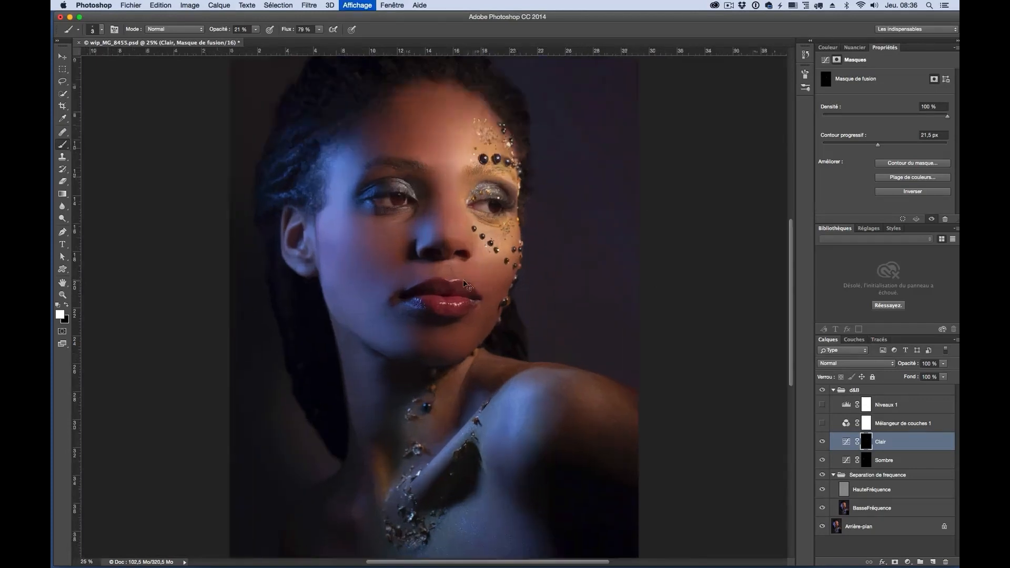
key("super+plus")
key("super+plus")
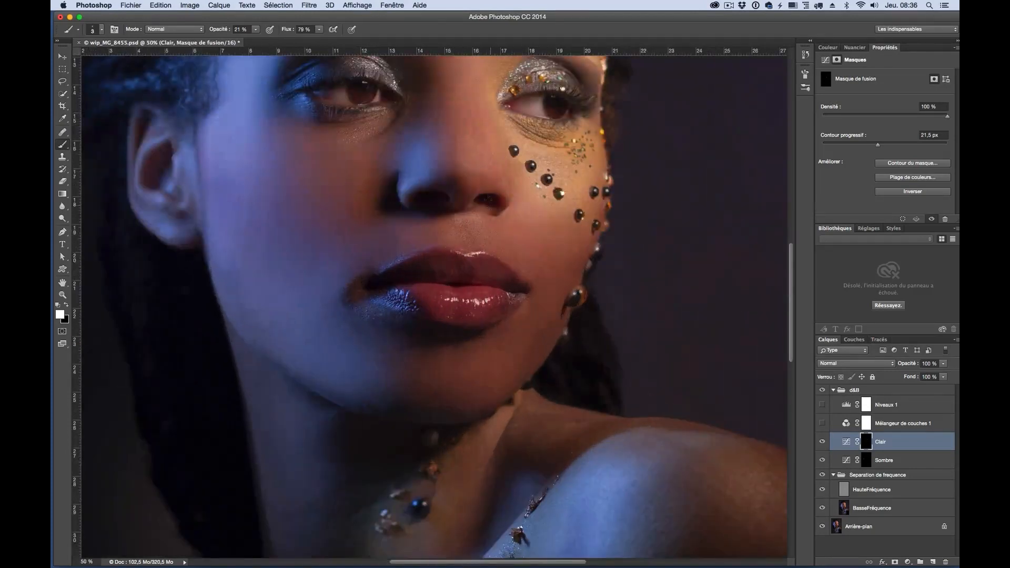
key("bracketright")
key("bracketright")
key("bracketright")
key("bracketright")
key("bracketright")
key("bracketright")
key("bracketright")
key("bracketright")
key("bracketright")
key("super+minus")
key("super+minus")
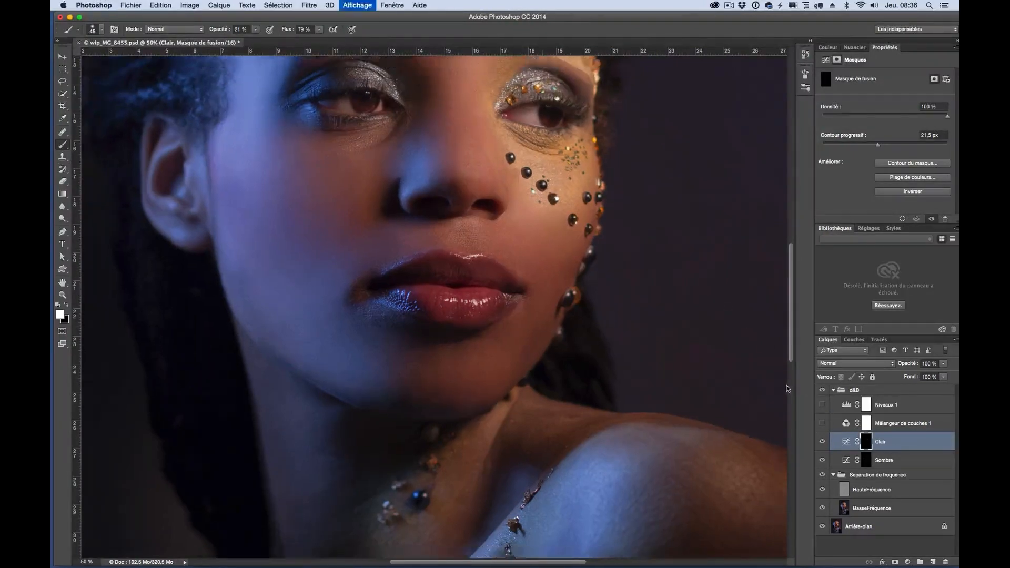
key("super+minus")
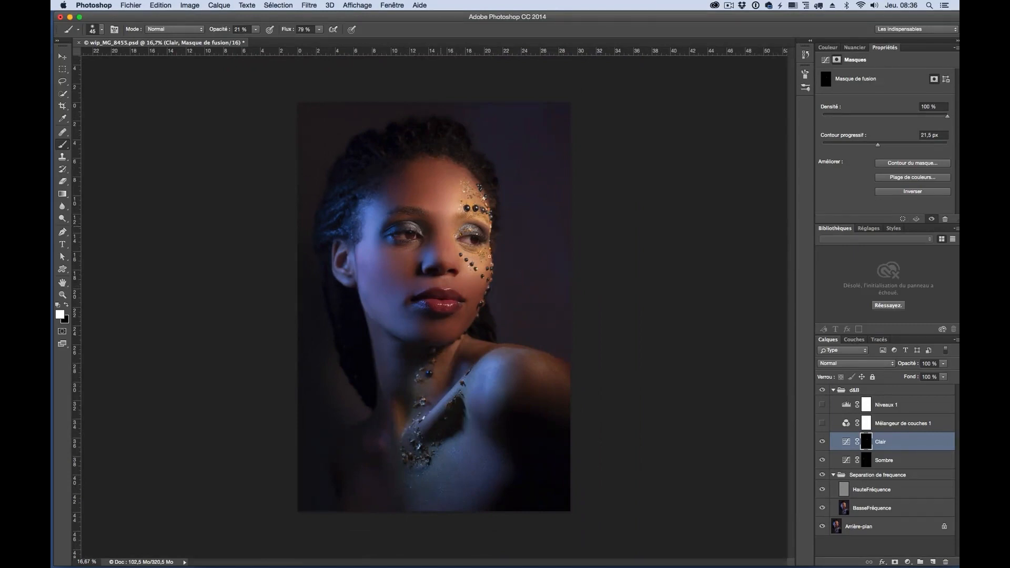
Make the Sombre mask the painting target and enlarge the brush to size 80 for the upper face.
left_click(863, 461)
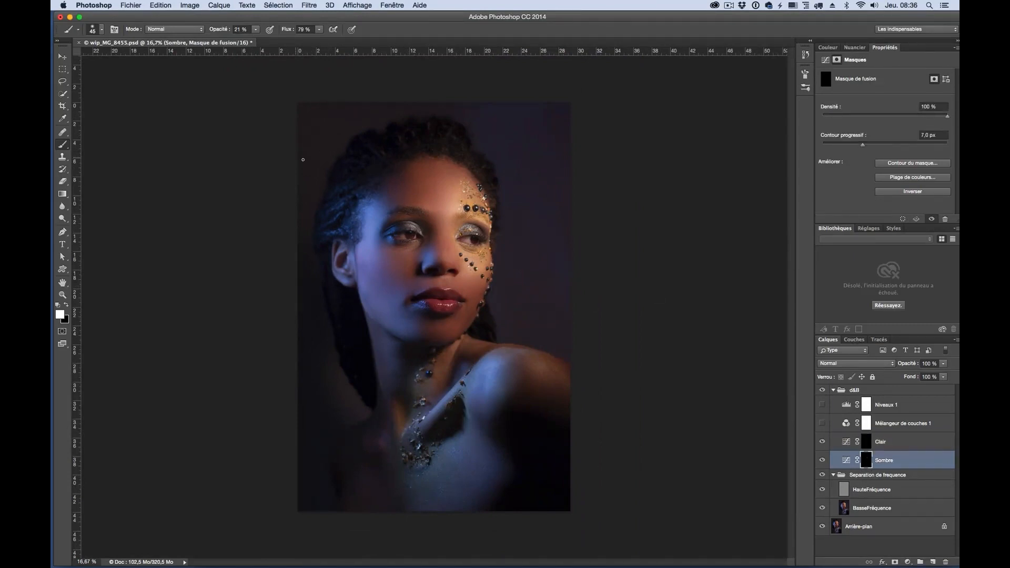
left_click(856, 446)
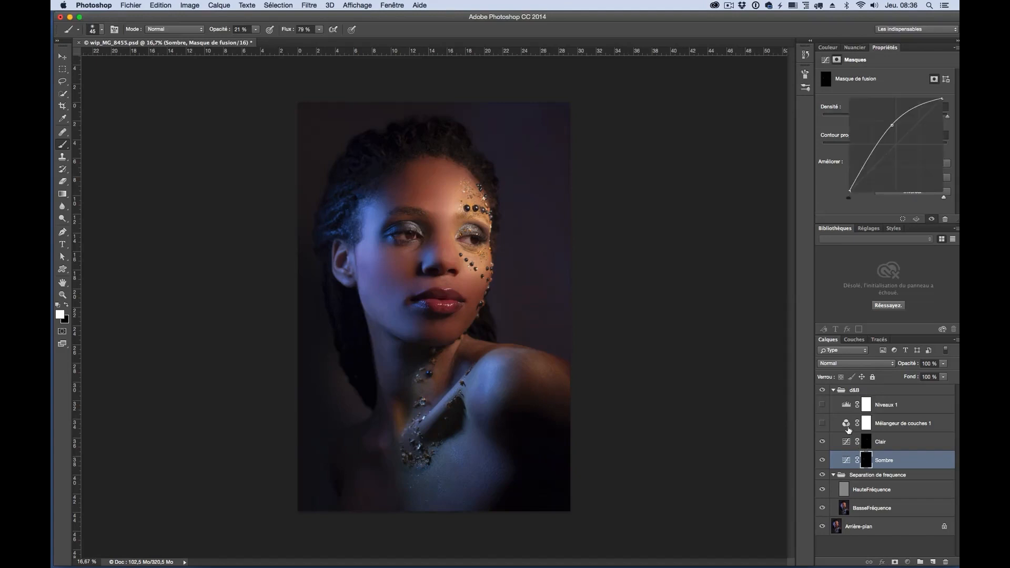
key("super+plus")
key("super+plus")
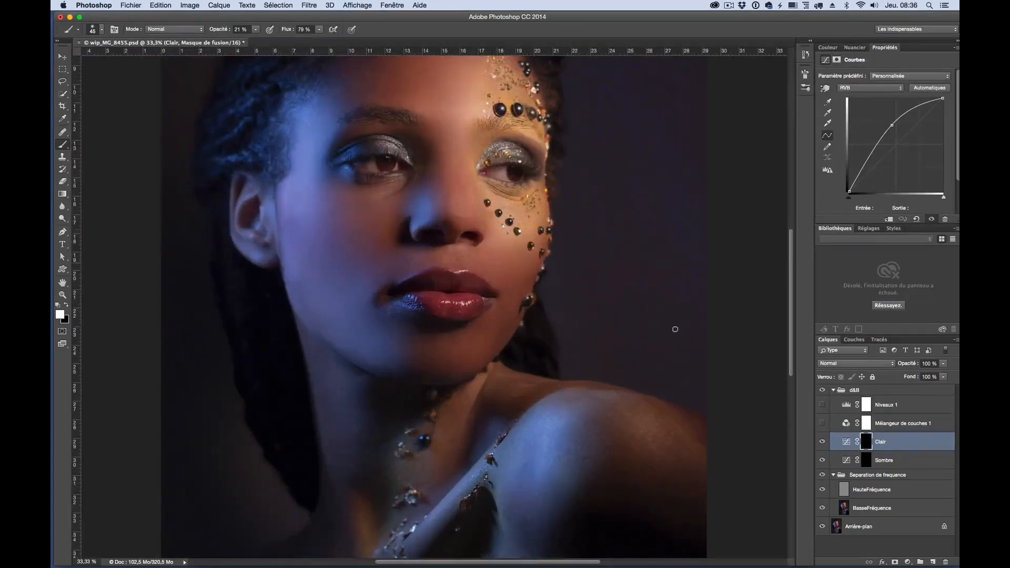
left_click(865, 464)
left_click_drag(498, 142, 509, 242)
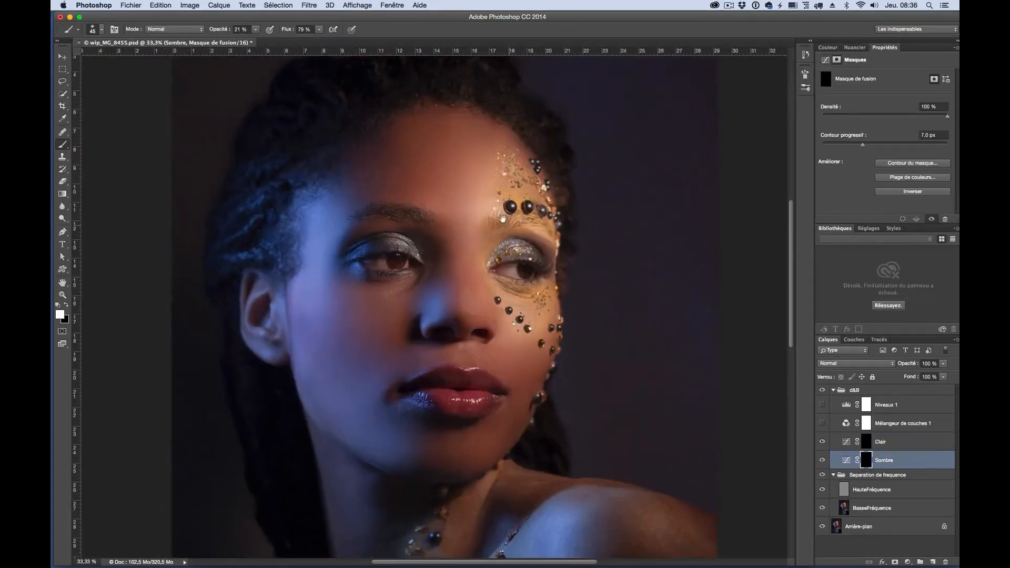
key("bracketright")
key("bracketright")
key("bracketright")
key("bracketright")
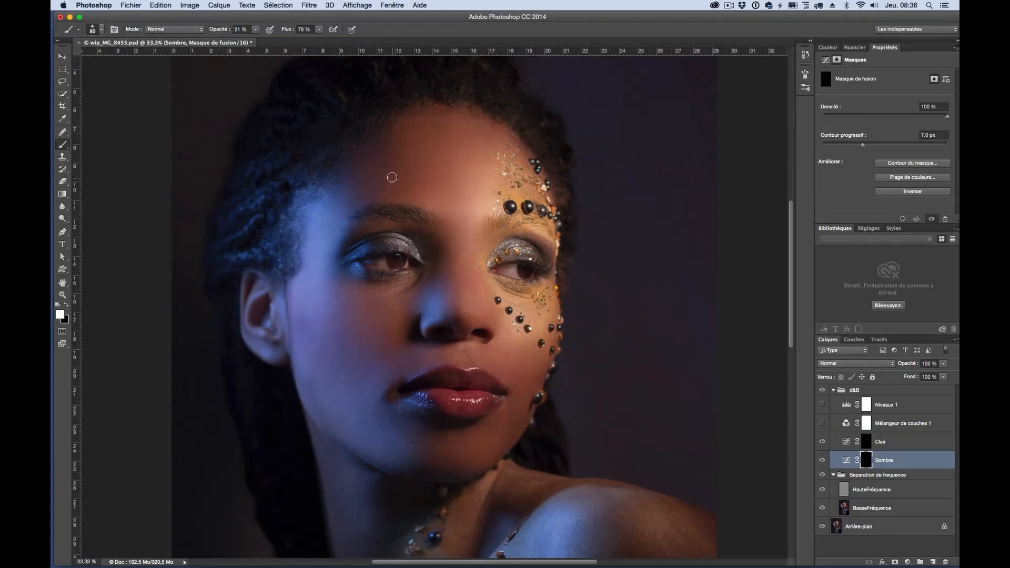
Try to darken the blue-lit temple near the hairline on the Sombre mask.
left_click_drag(312, 180, 294, 162)
key("super+z")
key("super+z")
key("super+alt+z")
Even the forehead and face transitions by painting on the Clair and Sombre masks with the brush at 7% opacity.
left_click_drag(226, 33, 212, 33)
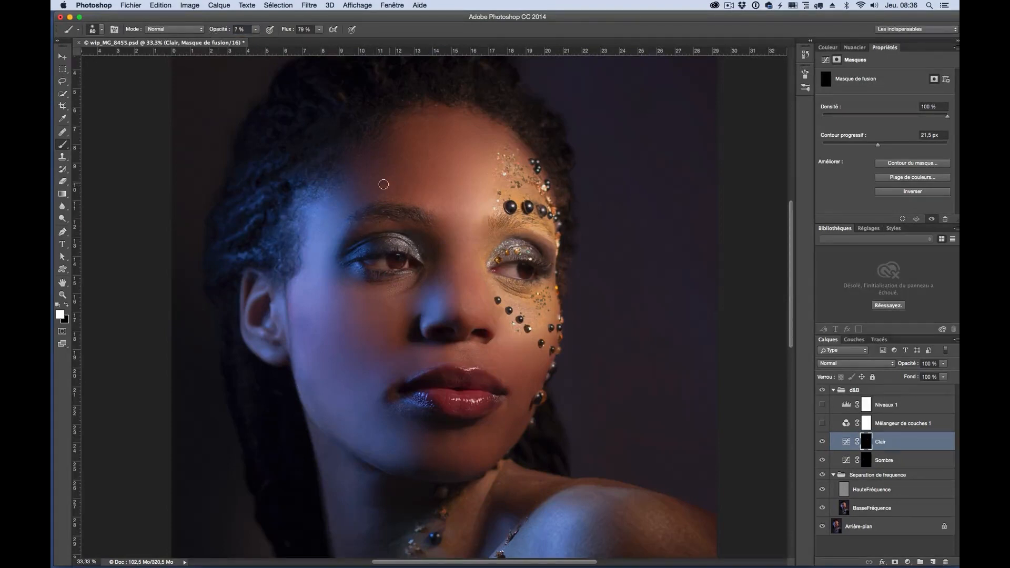
mouse_move(383, 184)
left_mouse_down()
mouse_move(383, 205)
mouse_move(377, 188)
mouse_move(393, 176)
mouse_move(377, 198)
mouse_move(393, 171)
mouse_move(374, 201)
mouse_move(389, 172)
left_mouse_up()
left_click(874, 461)
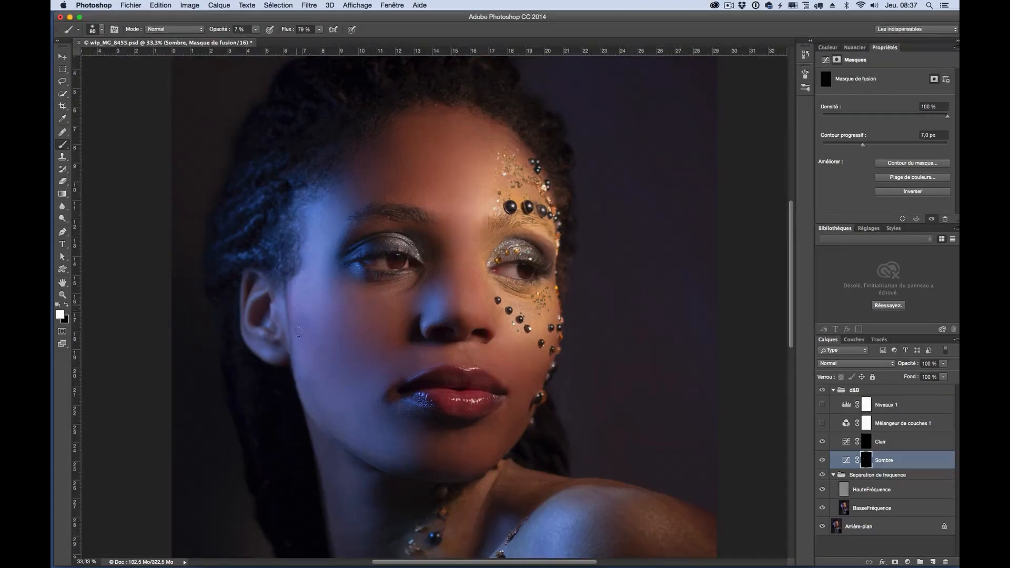
left_click(865, 441)
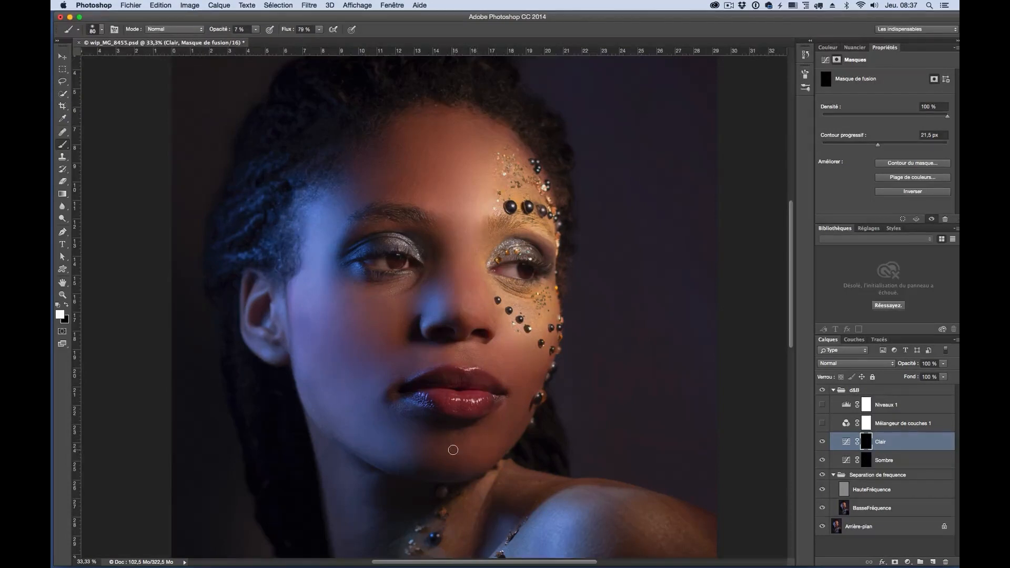
key("super+minus")
key("super+minus")
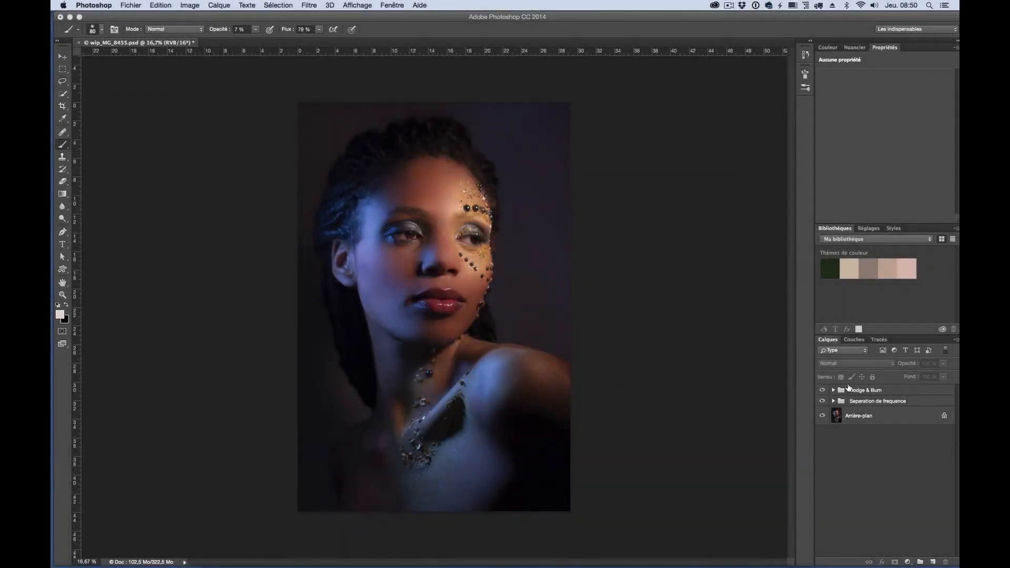
Create a new layer group above Dodge & Burn and name it "Ombres / Lumières".
left_click(919, 563)
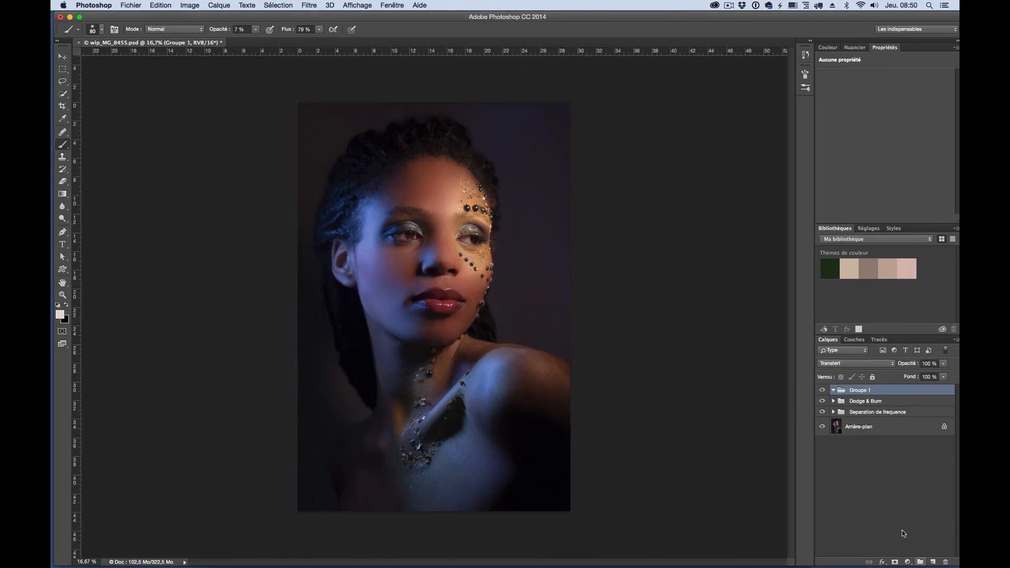
double_click(858, 390)
type("Ombre")
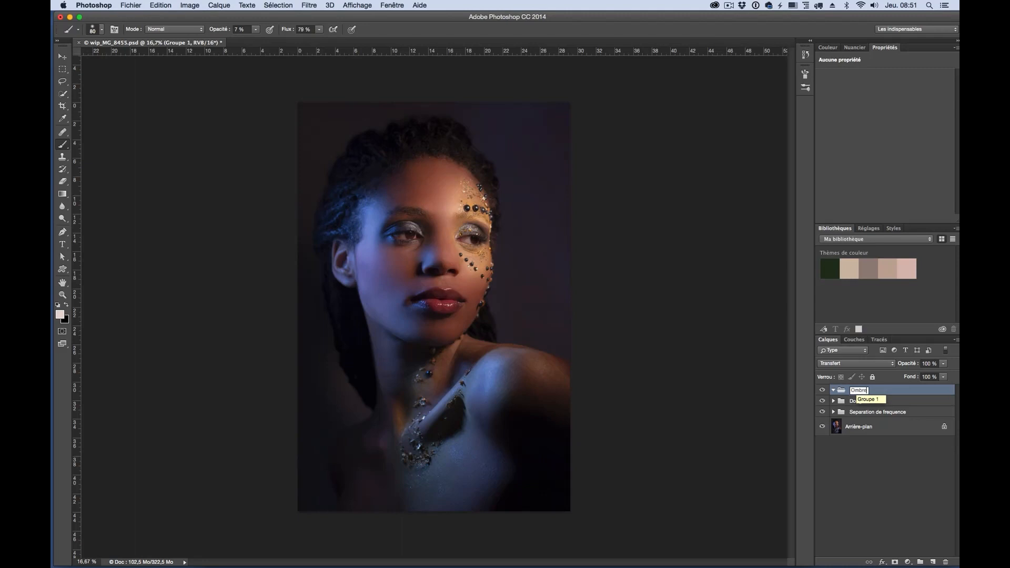
type("s / Lumières")
key("Return")
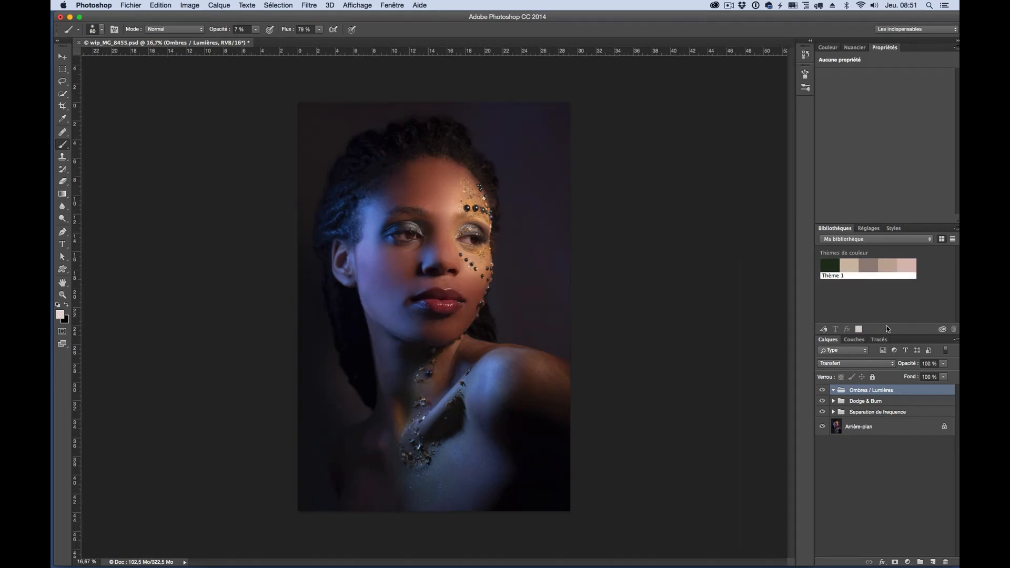
Add a layer named "Ombres" in Lumière tamisée mode, filled with the neutral 50% gray, inside the Ombres / Lumières group.
key("super+shift+n")
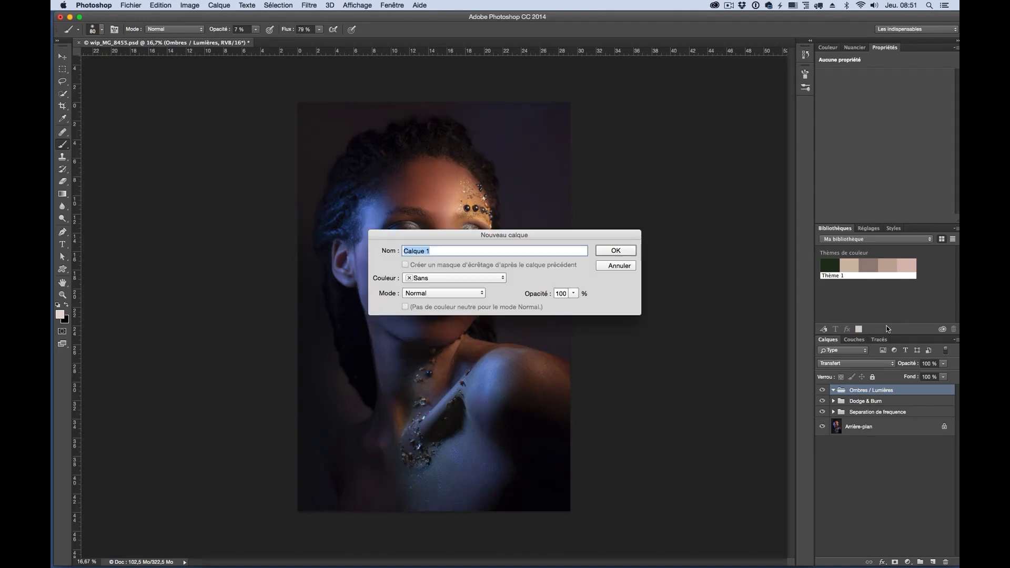
left_click_drag(416, 240, 450, 155)
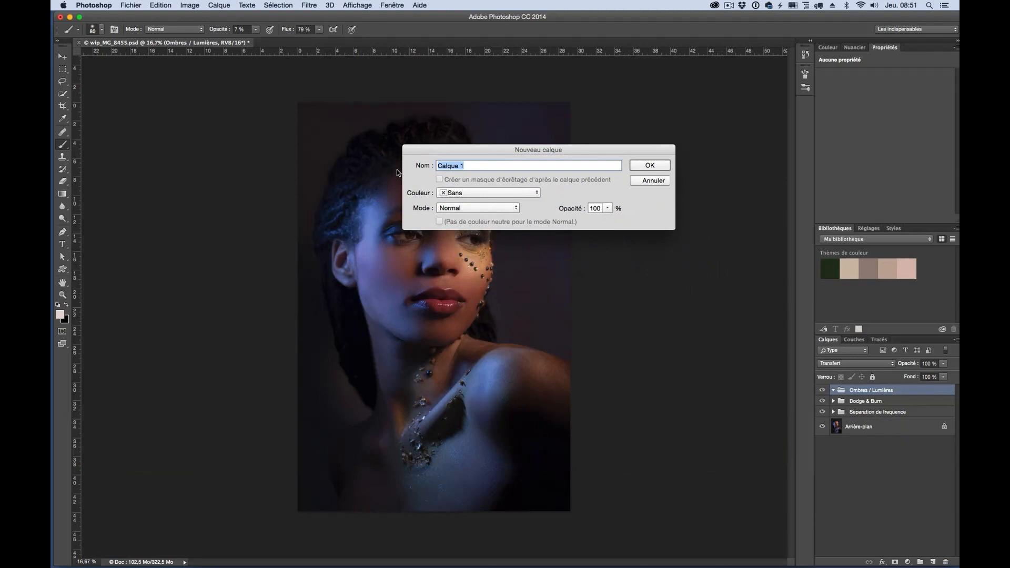
type("Ombres")
left_click(448, 209)
left_click(459, 335)
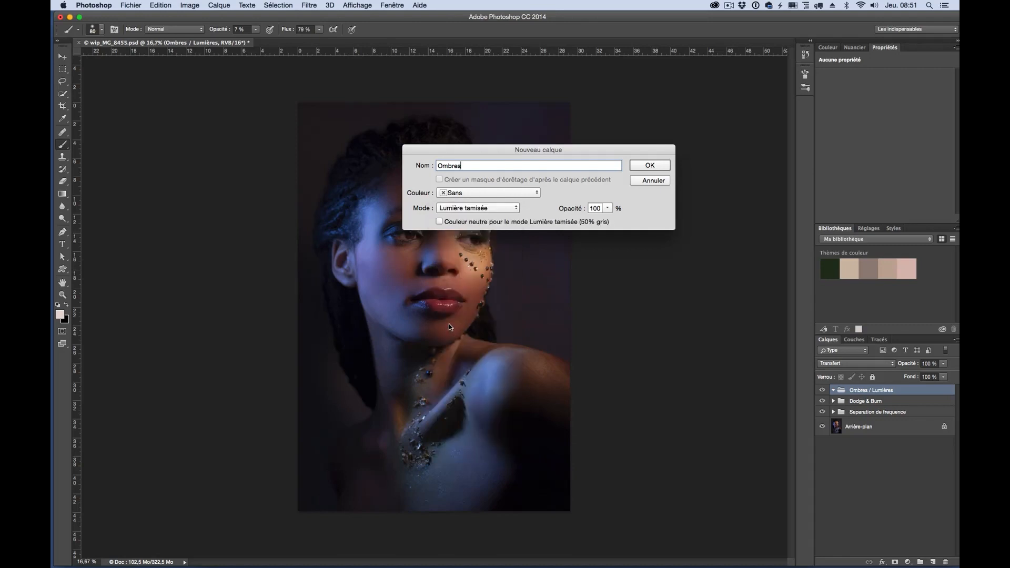
left_click(451, 225)
left_click(639, 168)
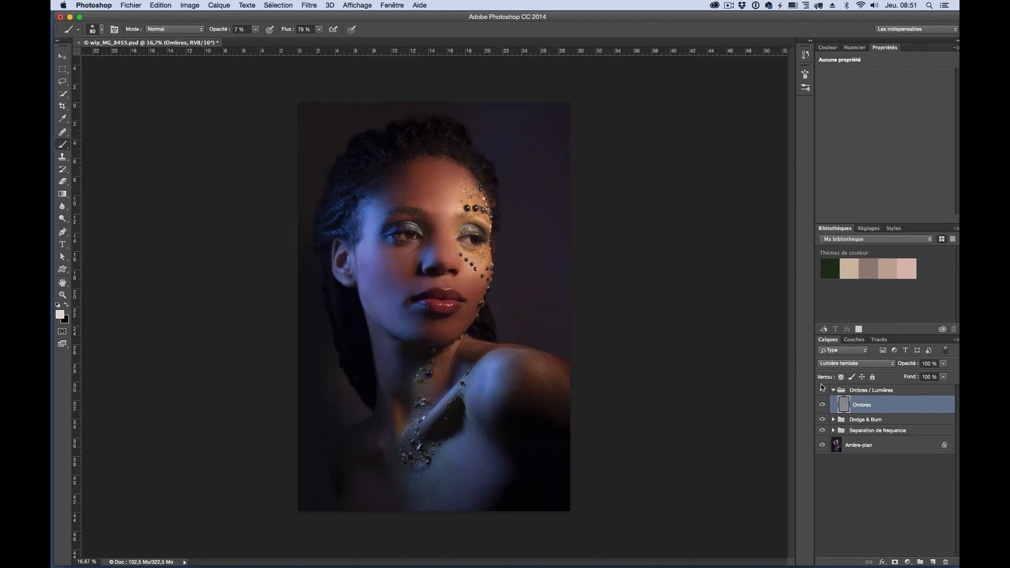
Duplicate the Ombres layer and rename the copy "Lumières".
key("super+j")
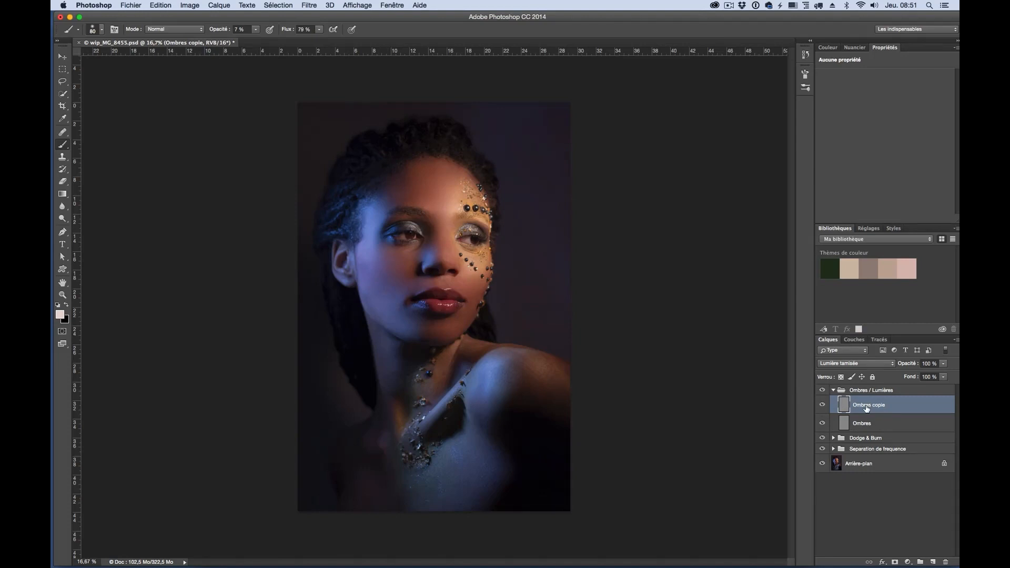
double_click(866, 408)
type("Lumière")
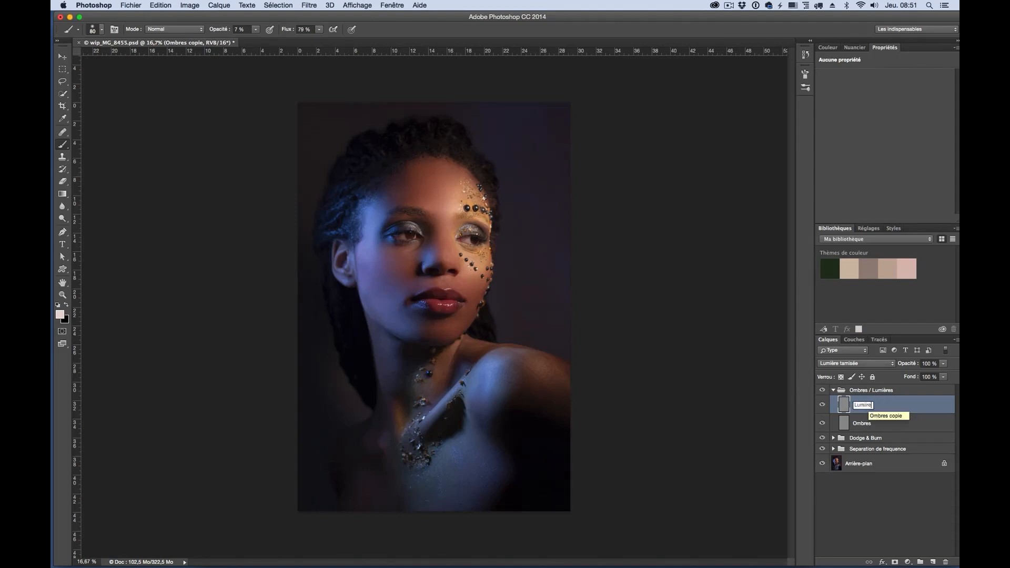
key("BackSpace")
key("BackSpace")
key("BackSpace")
type("ères")
key("Return")
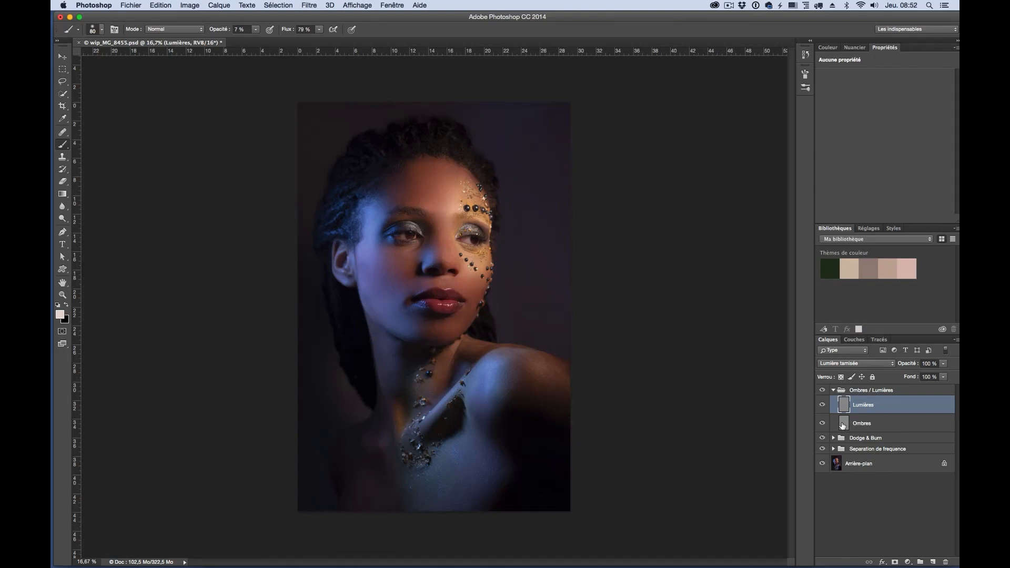
Prepare the Ombres layer for painting with black as the foreground colour and the brush opacity at 15%.
left_click(842, 425)
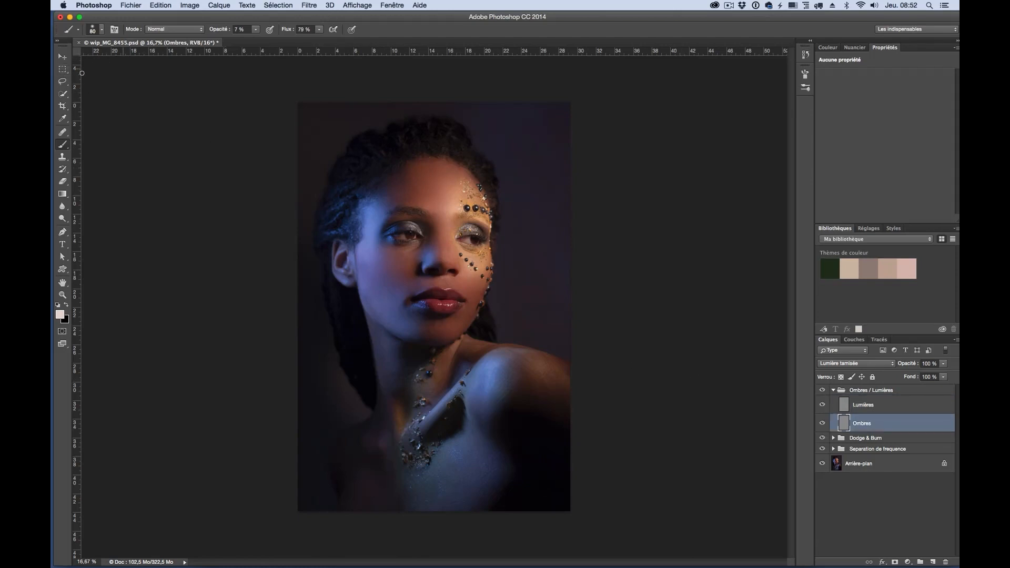
left_click_drag(219, 33, 221, 32)
type("1")
left_click(66, 305)
left_click(66, 305)
type("xxxxxx")
left_click(66, 305)
left_click(66, 306)
left_click(66, 306)
key("super+plus")
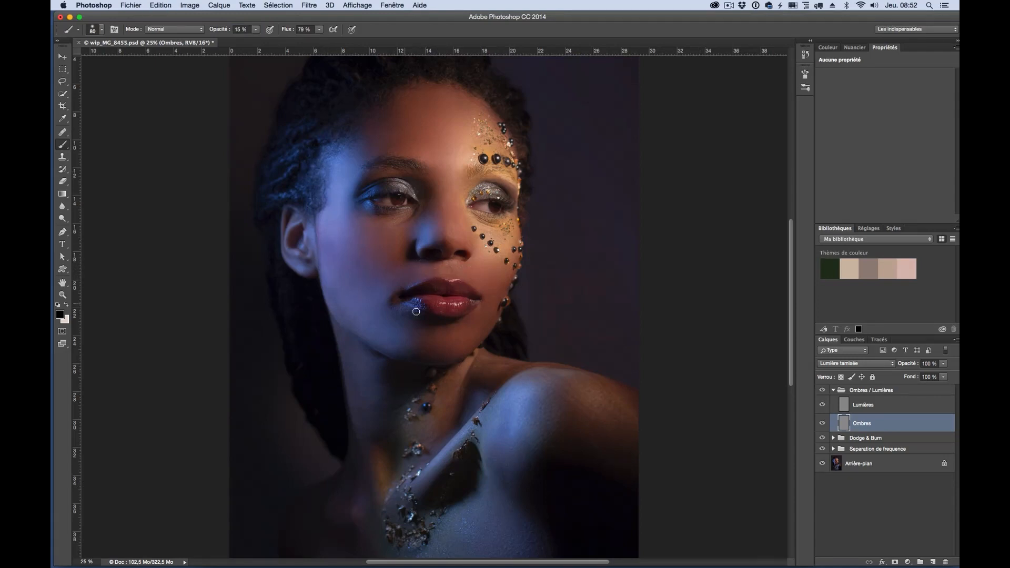
Deepen the shadows on the cheek and beside the nose on the Ombres layer with a soft size 191 brush.
mouse_move(361, 275)
left_mouse_down()
mouse_move(369, 278)
mouse_move(358, 280)
left_mouse_up()
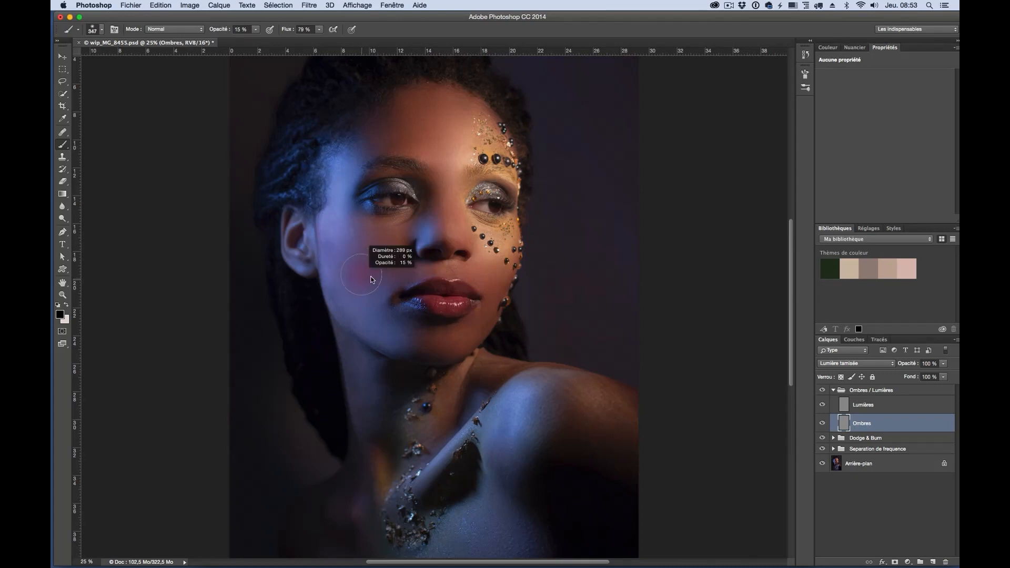
left_click_drag(368, 281, 360, 278)
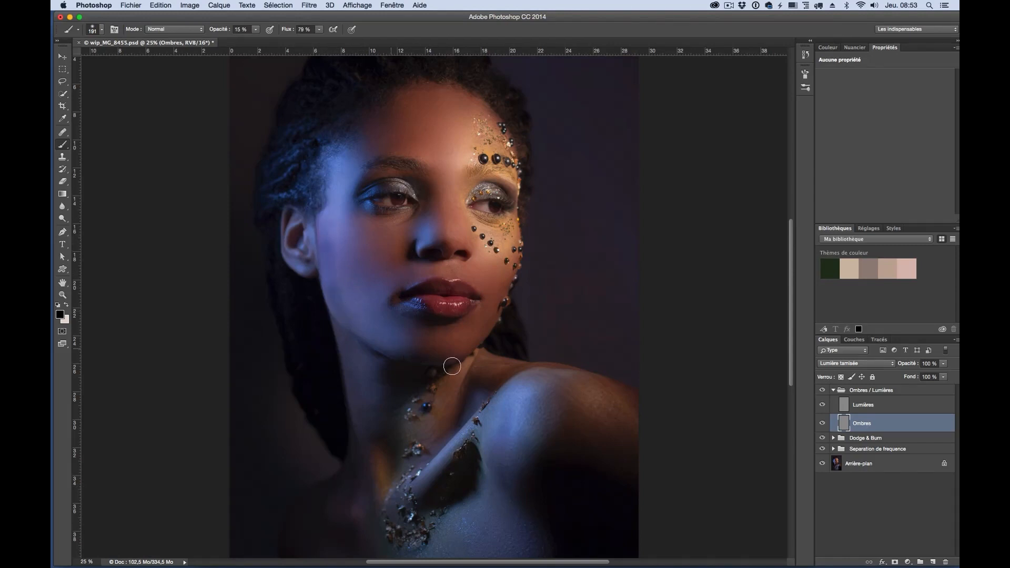
left_click_drag(427, 191, 413, 218)
left_click_drag(404, 273, 412, 262)
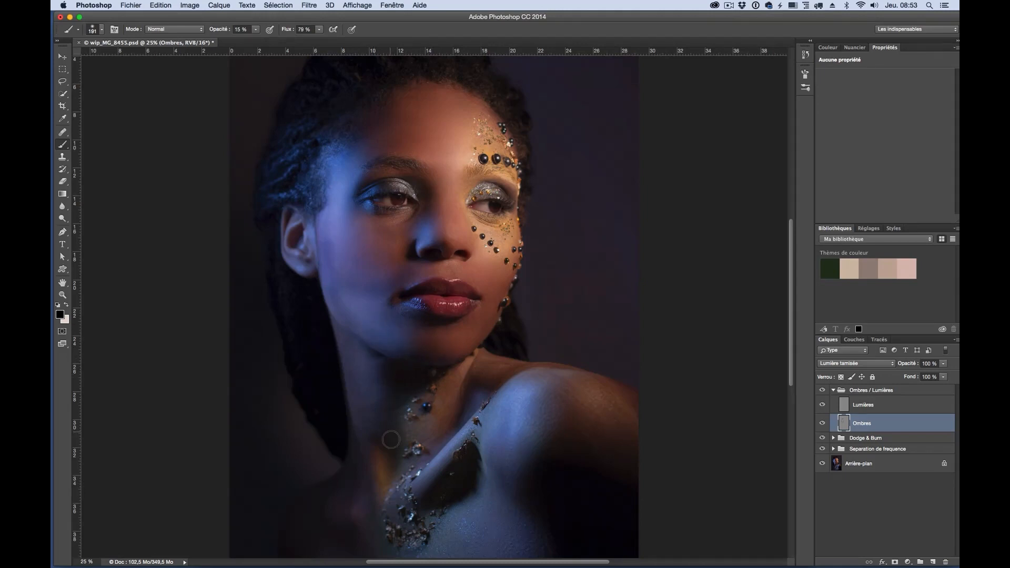
Deepen the shadows on the shoulder and at the base of the neck on the Ombres layer.
left_click_drag(296, 275, 229, 115)
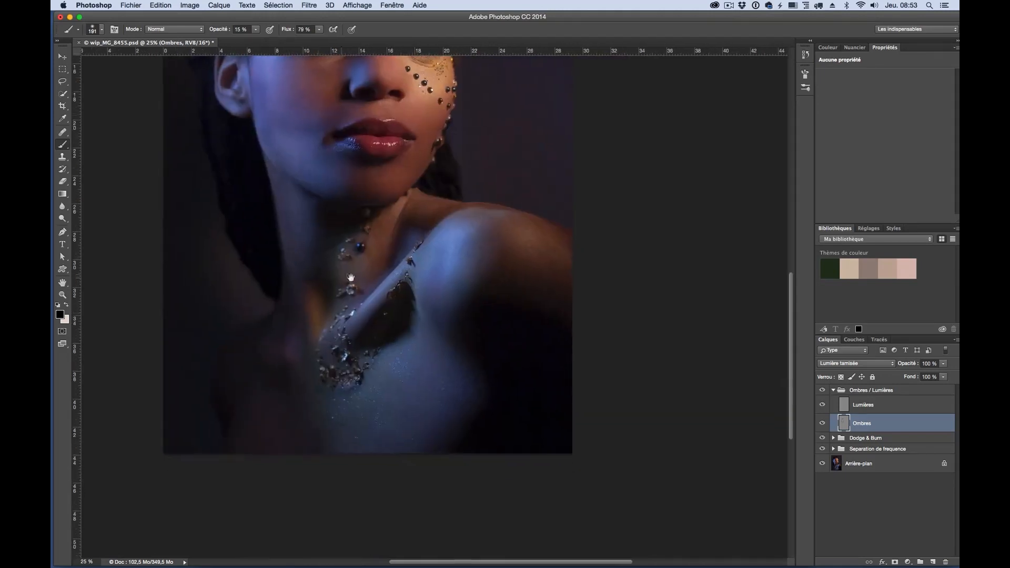
mouse_move(489, 228)
left_mouse_down()
mouse_move(497, 250)
mouse_move(479, 300)
mouse_move(486, 243)
mouse_move(487, 370)
mouse_move(472, 351)
mouse_move(497, 380)
left_mouse_up()
mouse_move(298, 416)
left_mouse_down()
mouse_move(284, 432)
mouse_move(275, 385)
mouse_move(292, 448)
mouse_move(310, 353)
left_mouse_up()
scroll(405, 176, "up", 10)
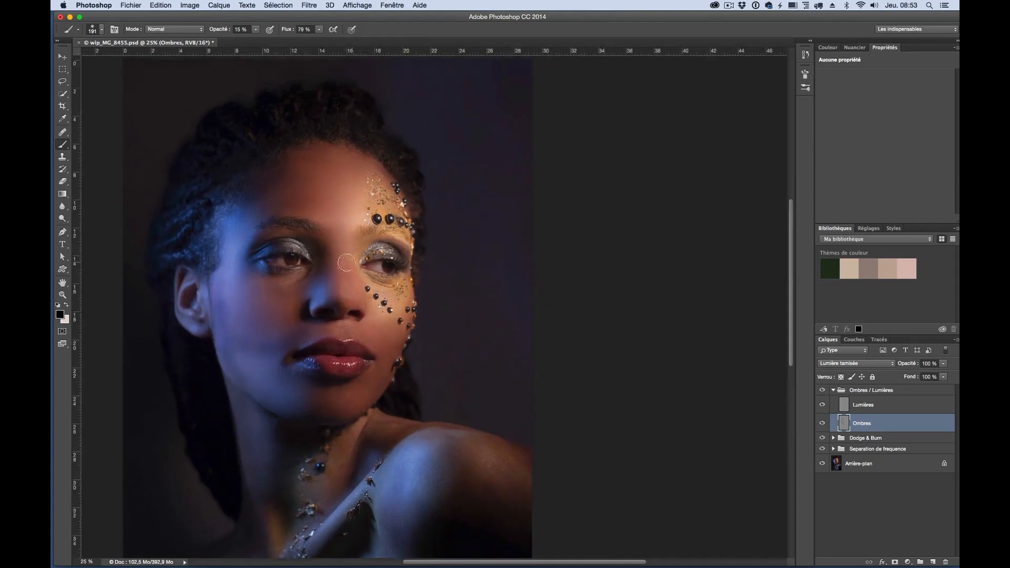
key("super+plus")
key("super+plus")
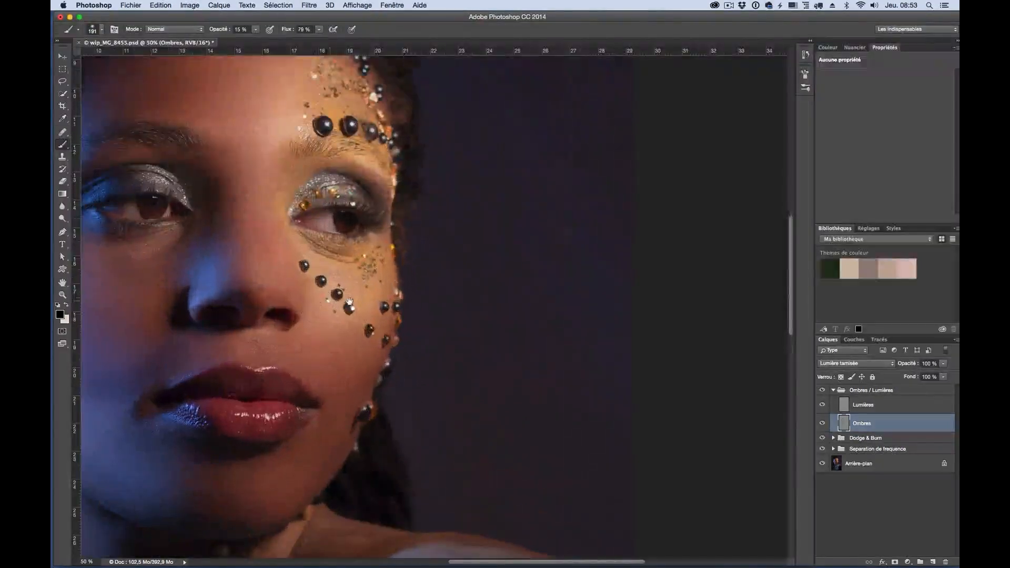
Deepen the shadows under the nose and in the inner eye socket on the Ombres layer with a size 70 brush.
left_click_drag(350, 301, 517, 284)
key("bracketleft")
key("bracketleft")
key("bracketleft")
key("bracketleft")
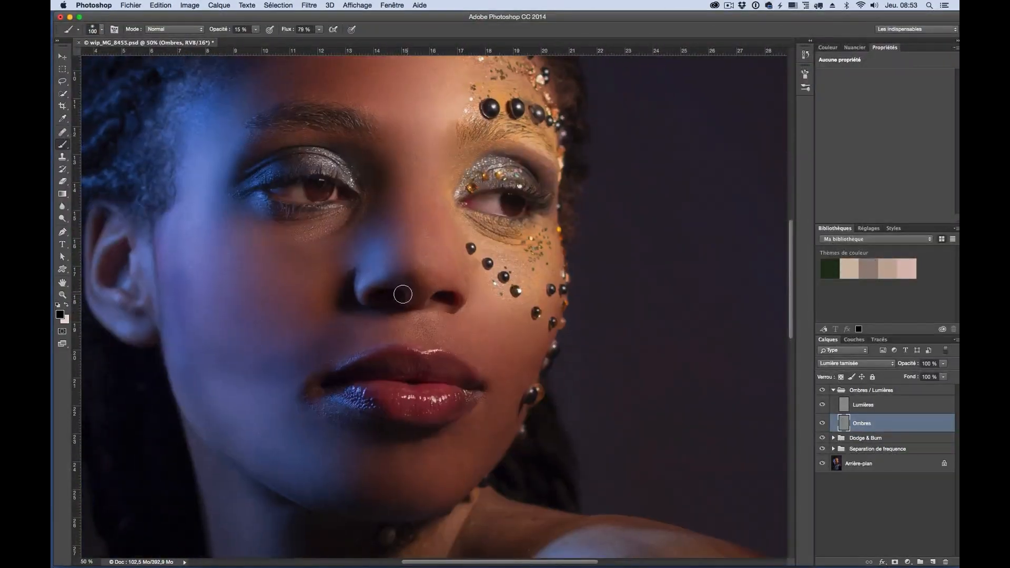
key("bracketleft")
key("bracketleft")
key("bracketleft")
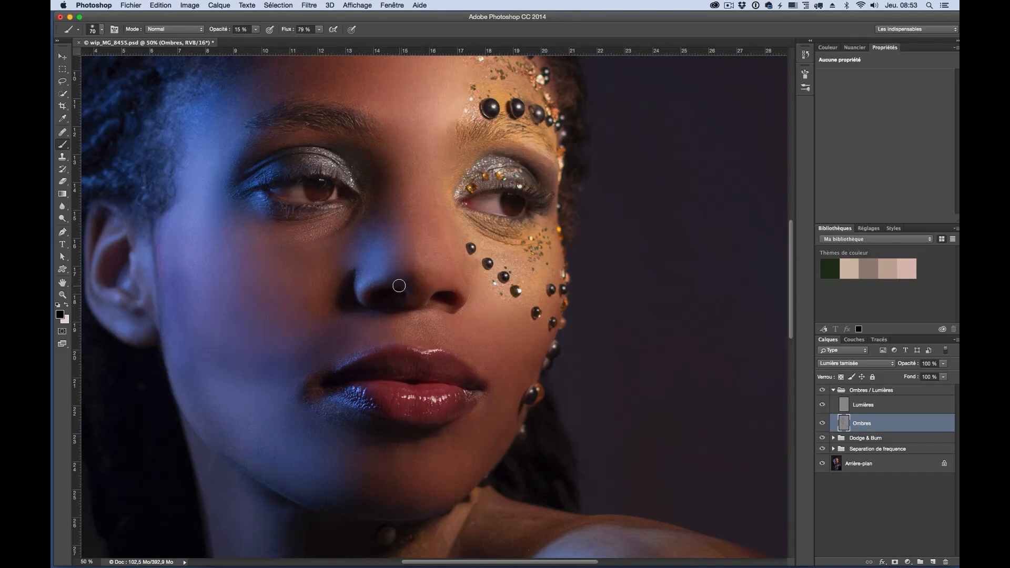
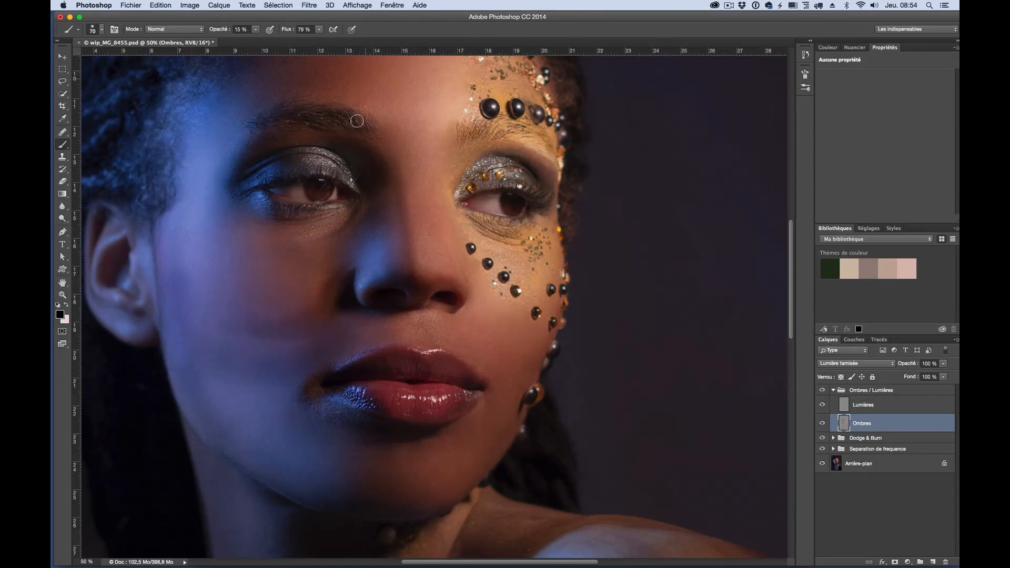
Darken the eyelid crease and the contour of the blue-lit eye on the Ombres layer with a small size 9 brush.
key("super+plus")
key("super+plus")
key("super+plus")
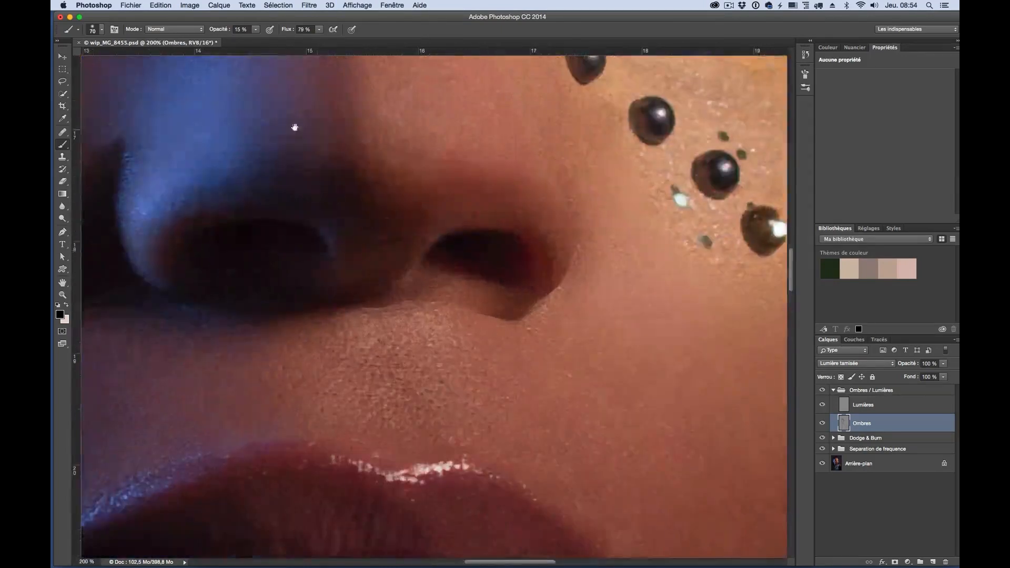
left_click_drag(295, 126, 469, 348)
left_click_drag(484, 214, 545, 218)
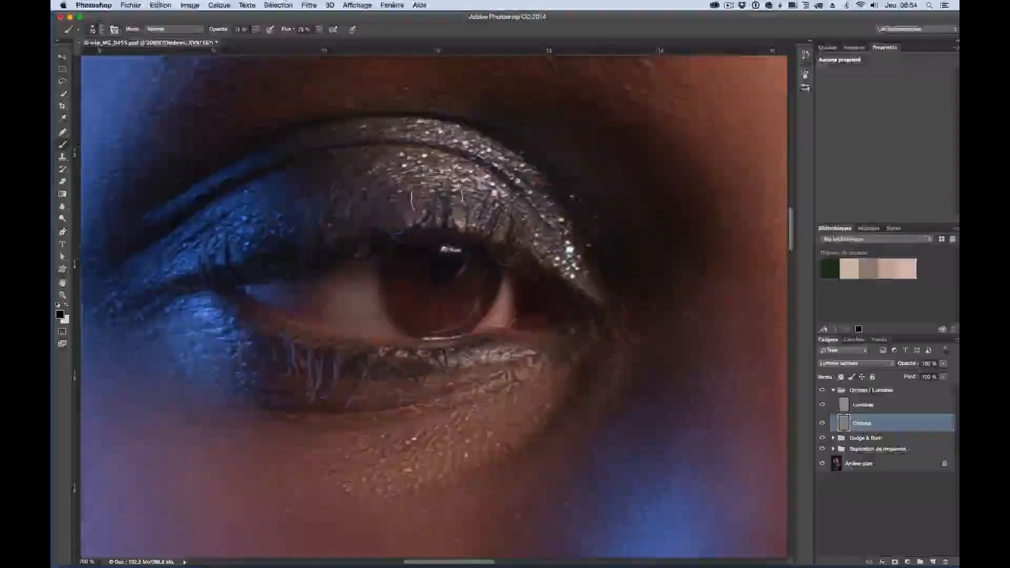
key("bracketleft")
key("bracketleft")
key("bracketleft")
key("bracketleft")
key("bracketleft")
key("bracketleft")
key("bracketleft")
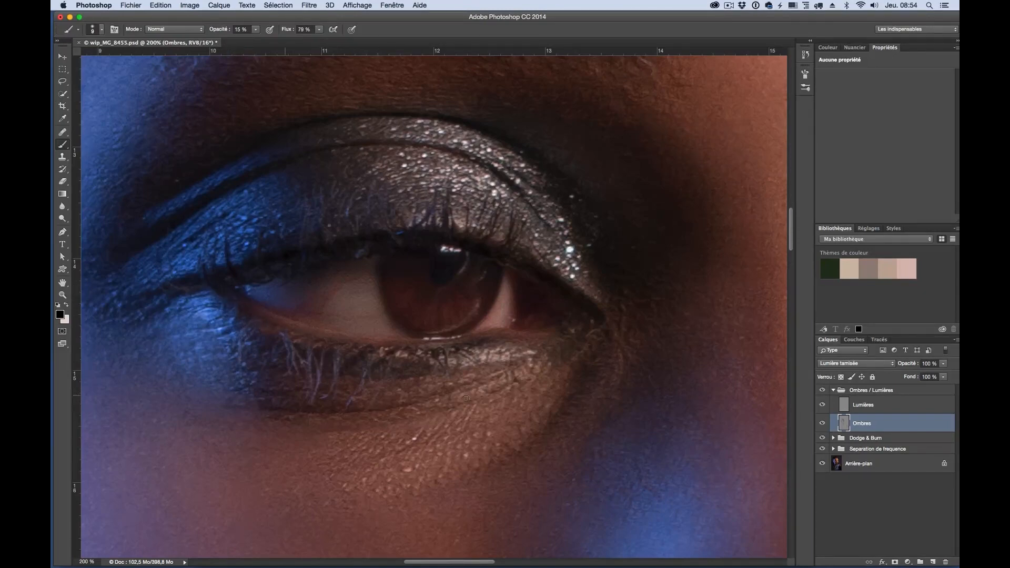
Darken the eyelid crease and upper lash line of the jewelled eye on the Ombres layer, varying the brush size and finishing at 9.
key("super+minus")
key("super+minus")
key("super+minus")
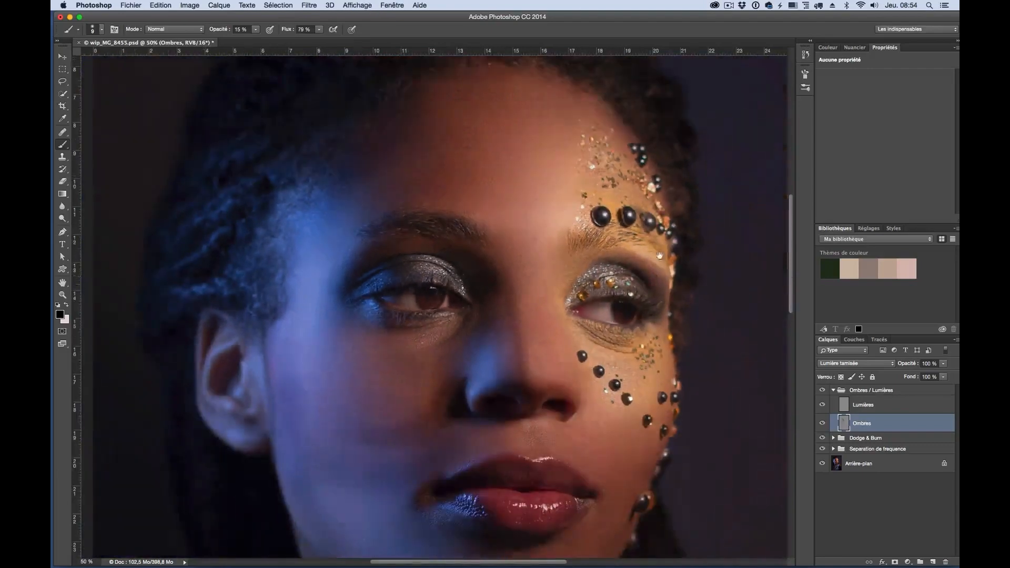
left_click_drag(659, 256, 473, 229)
key("super+plus")
key("super+plus")
key("super+plus")
key("super+plus")
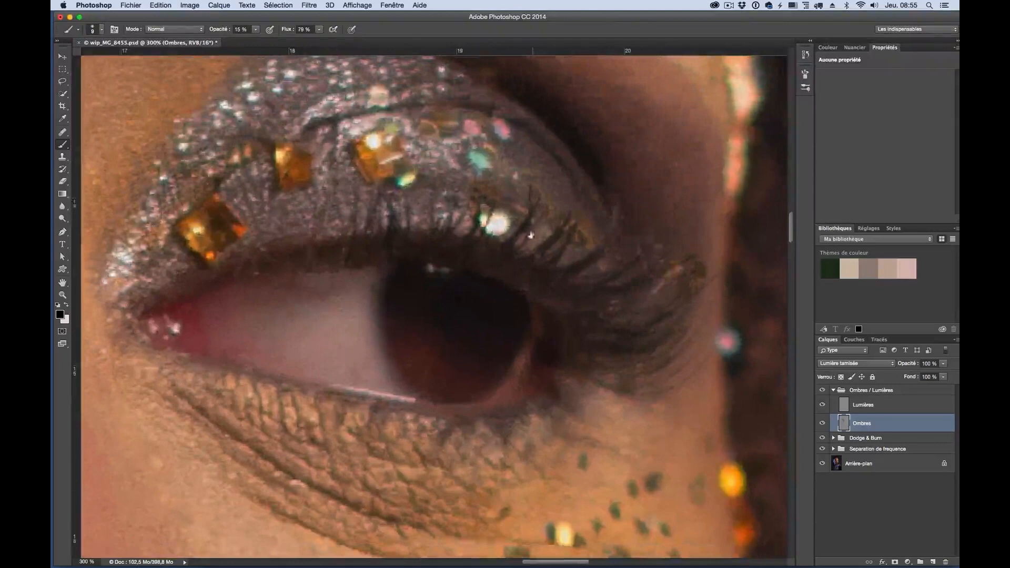
left_click_drag(531, 235, 527, 314)
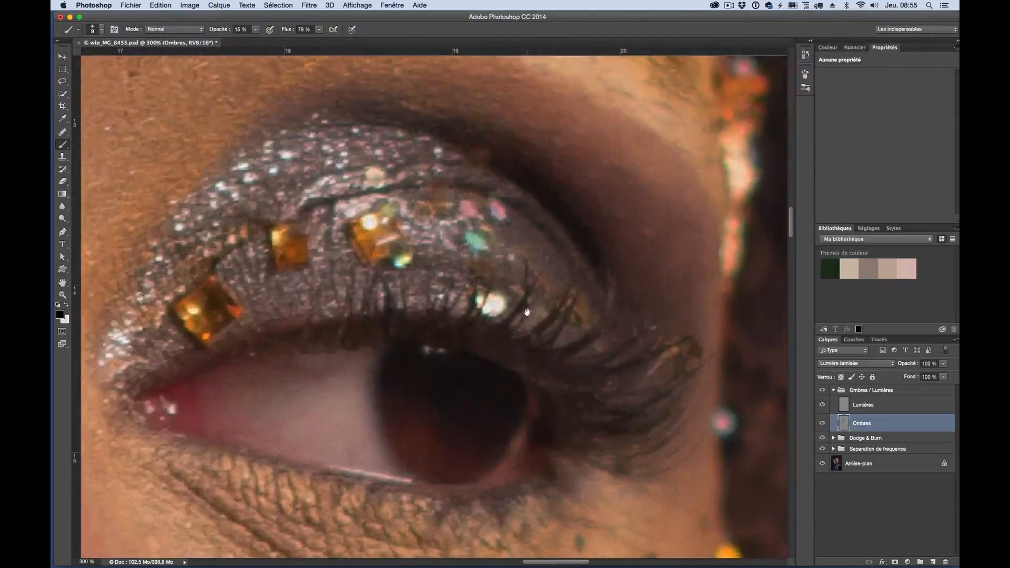
key("bracketright")
key("bracketright")
key("bracketright")
key("bracketright")
key("bracketright")
key("bracketright")
key("bracketleft")
key("bracketleft")
key("bracketleft")
key("bracketleft")
key("bracketleft")
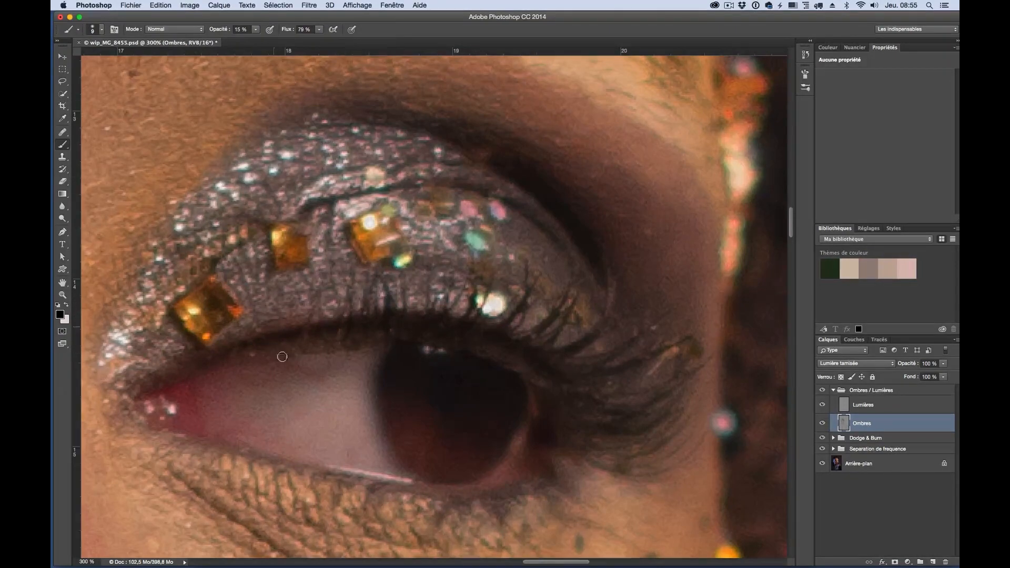
Reinforce the small shadows under the jewelled eye and around the cheek beads on the Ombres layer with the size 9 brush.
scroll(281, 356, "down", 5)
scroll(281, 357, "left", 3)
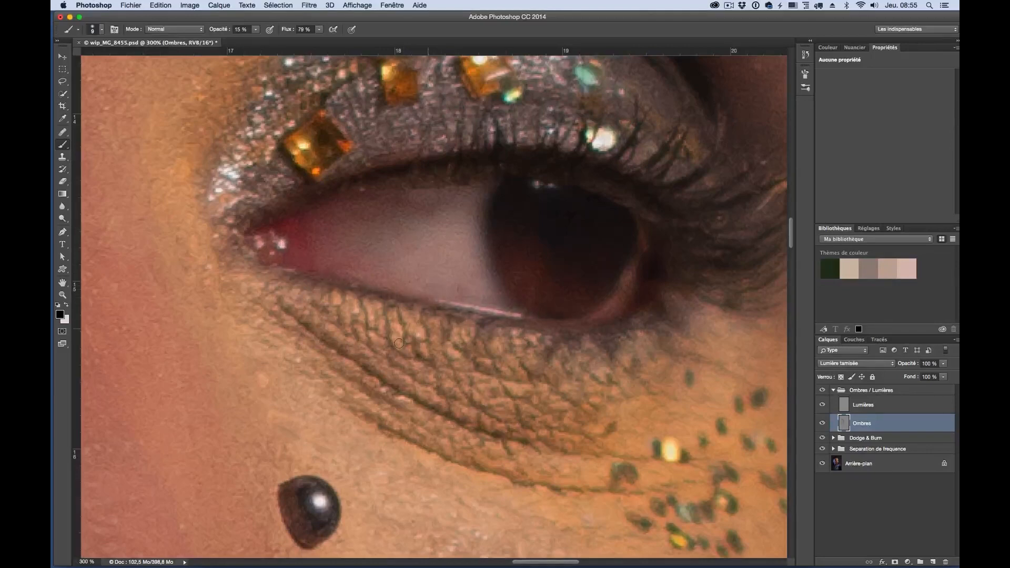
left_click_drag(333, 484, 299, 267)
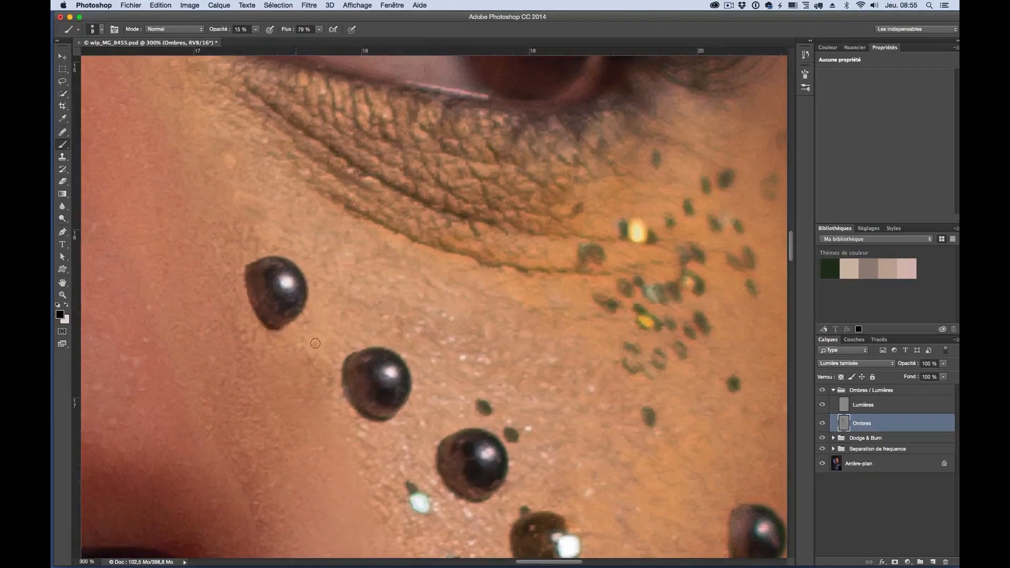
left_click_drag(303, 250, 271, 125)
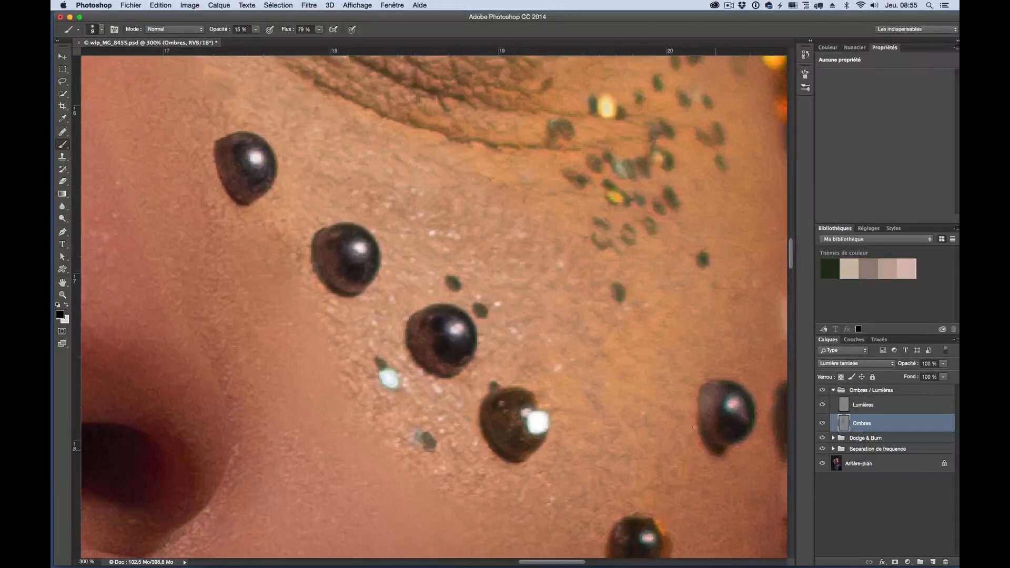
left_click_drag(540, 299, 359, 108)
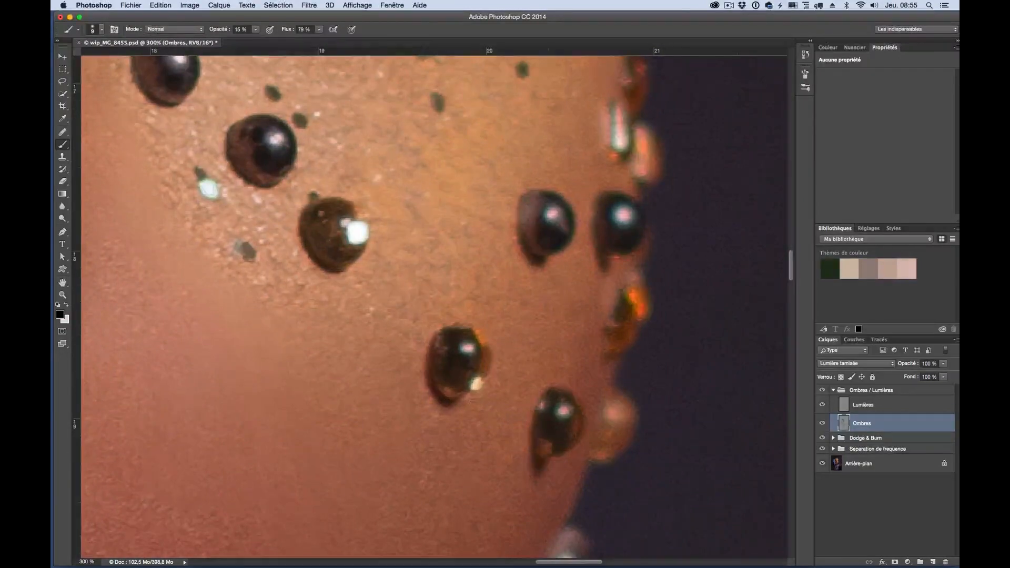
Darken the upper lip and the shadow beneath the lower lip on the Ombres layer, finishing with a size 40 brush.
key("super+minus")
key("super+minus")
key("super+minus")
key("super+minus")
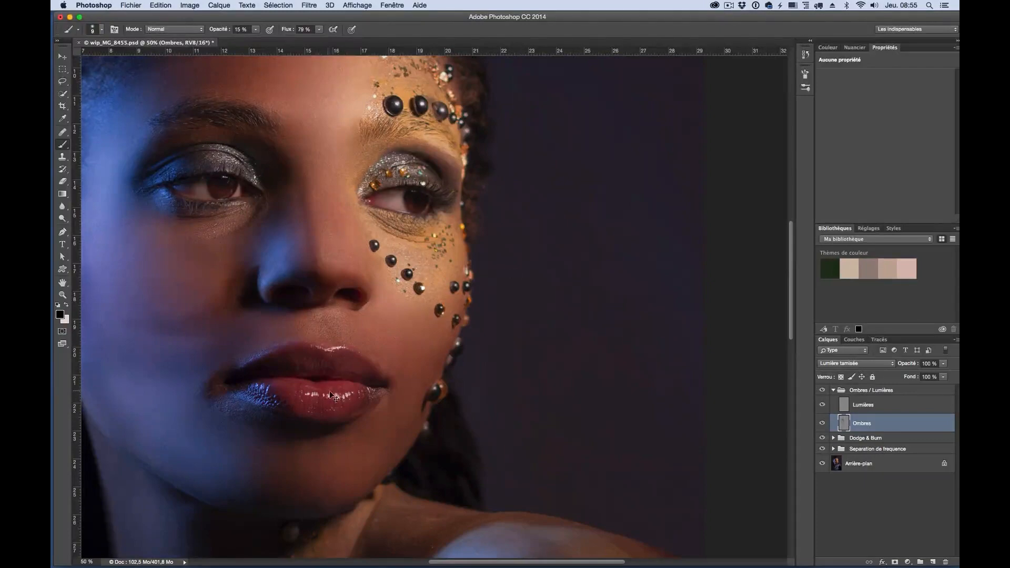
key("super+plus")
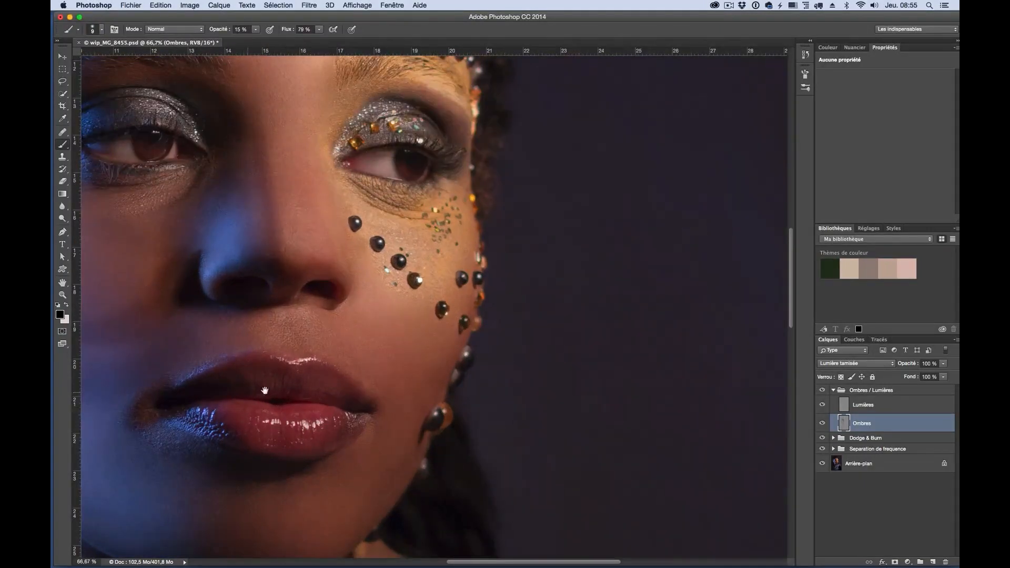
left_click_drag(265, 390, 385, 310)
key("super+plus")
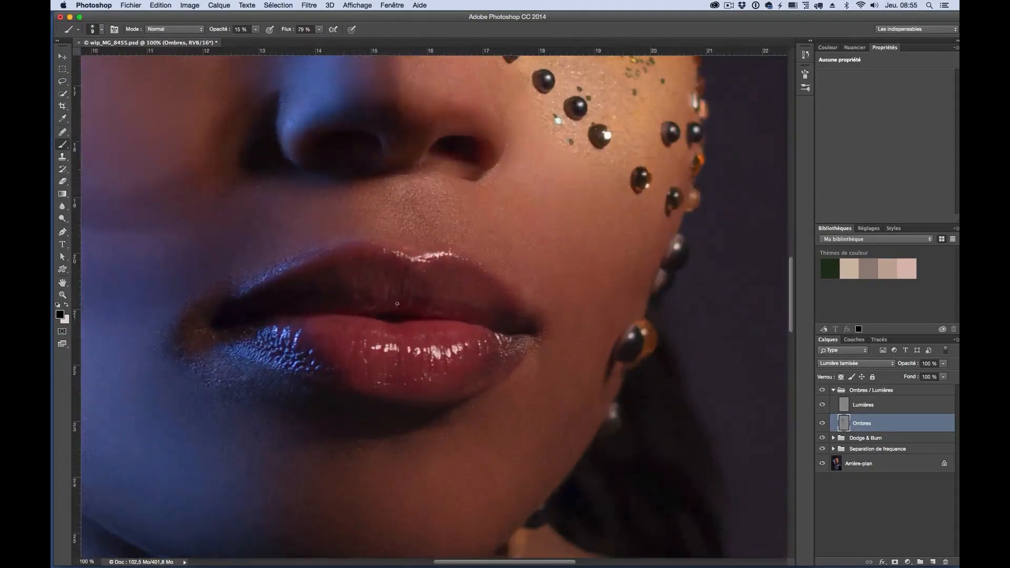
key("bracketright")
key("bracketright")
key("bracketright")
key("bracketright")
key("bracketright")
key("bracketright")
key("bracketright")
key("bracketright")
key("bracketright")
key("bracketright")
key("bracketright")
key("bracketright")
key("bracketright")
key("bracketleft")
key("bracketleft")
key("bracketleft")
key("bracketleft")
key("bracketleft")
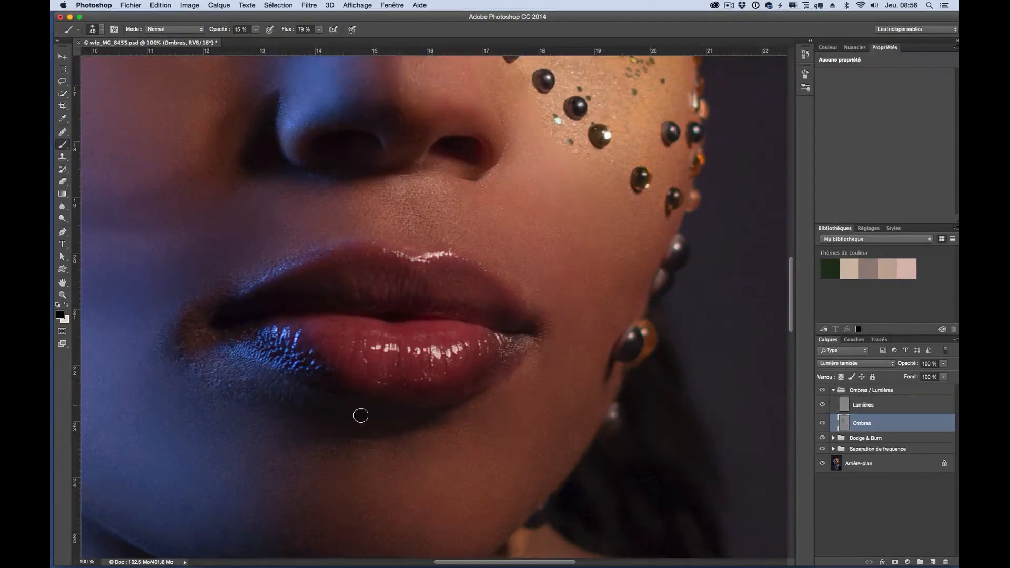
Enlarge the soft brush to about size 250 for broad shadow work on the face on the Ombres layer.
key("super+minus")
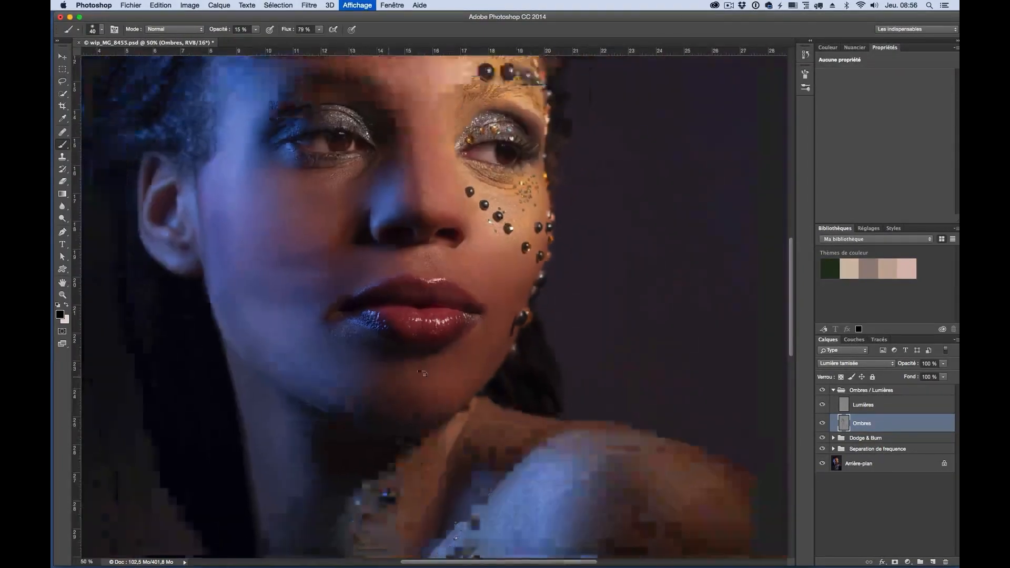
key("super+minus")
key("bracketright")
key("bracketright")
key("bracketright")
key("bracketright")
key("bracketright")
key("bracketright")
key("bracketright")
key("bracketright")
key("bracketright")
key("bracketright")
key("bracketright")
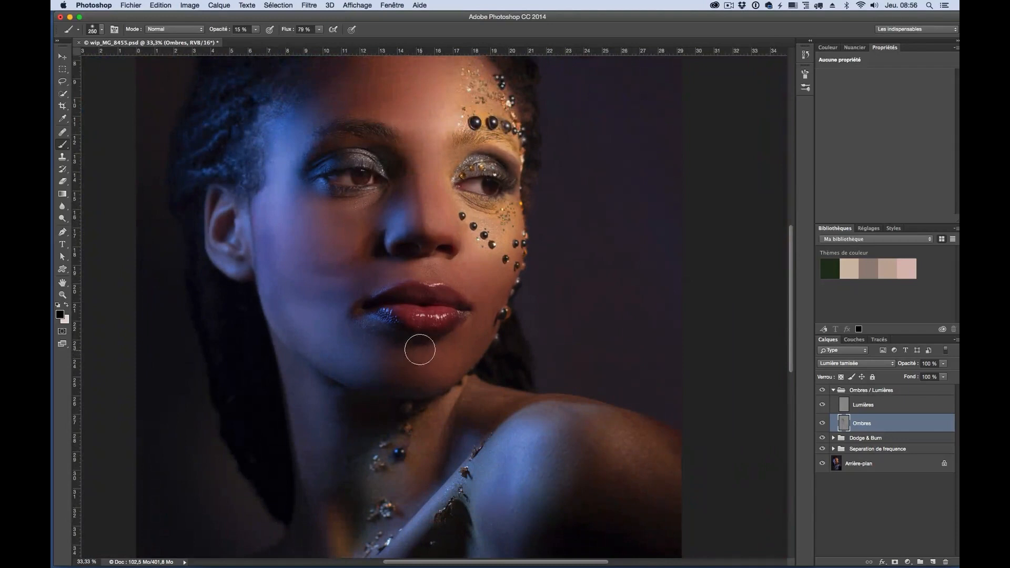
key("bracketleft")
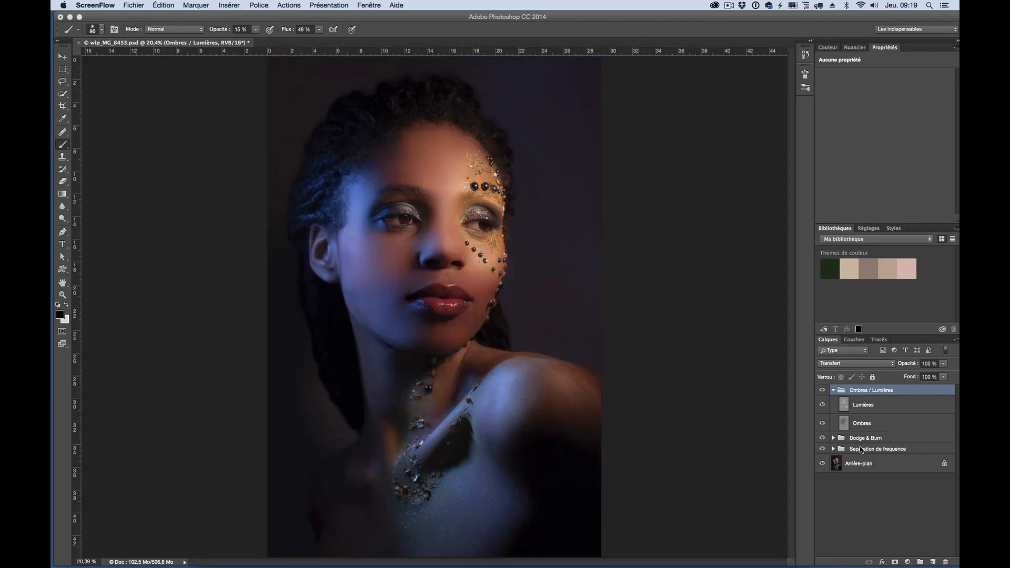
Create a layer group named "Correction colorimétrique" above the others and collapse the Ombres / Lumières group.
left_click(920, 562)
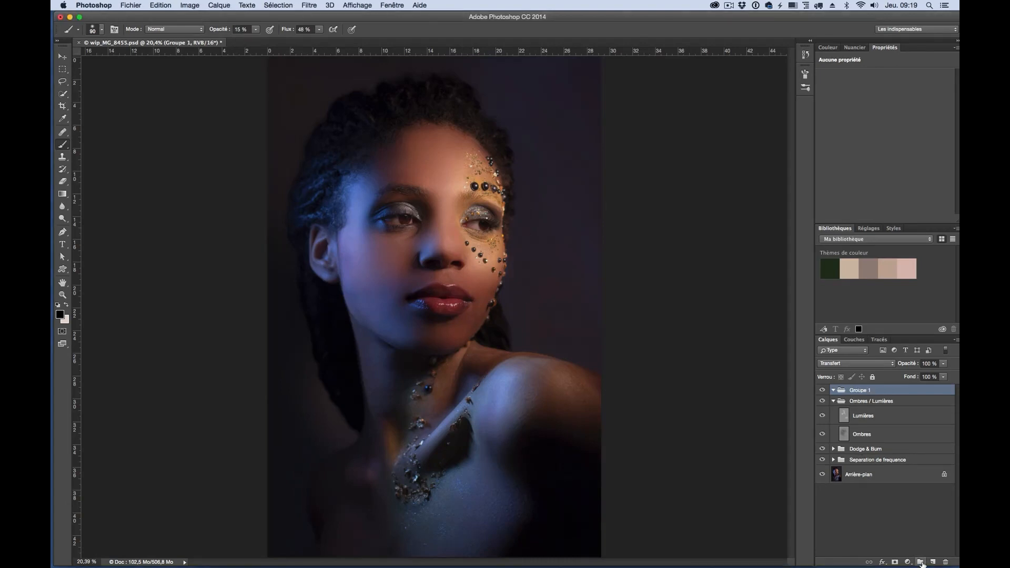
double_click(854, 390)
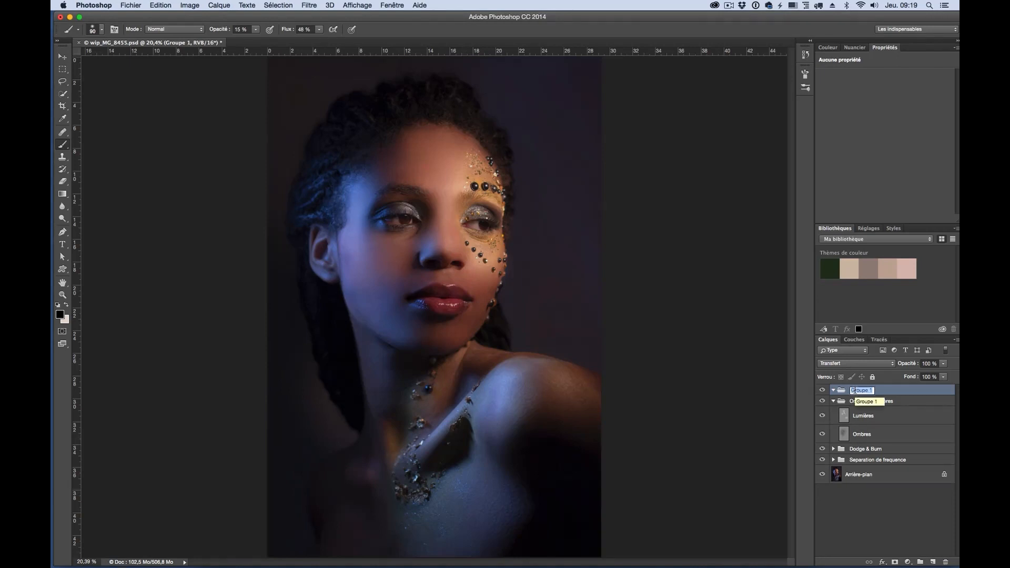
type("Correction colorimétrique")
key("Return")
left_click(834, 402)
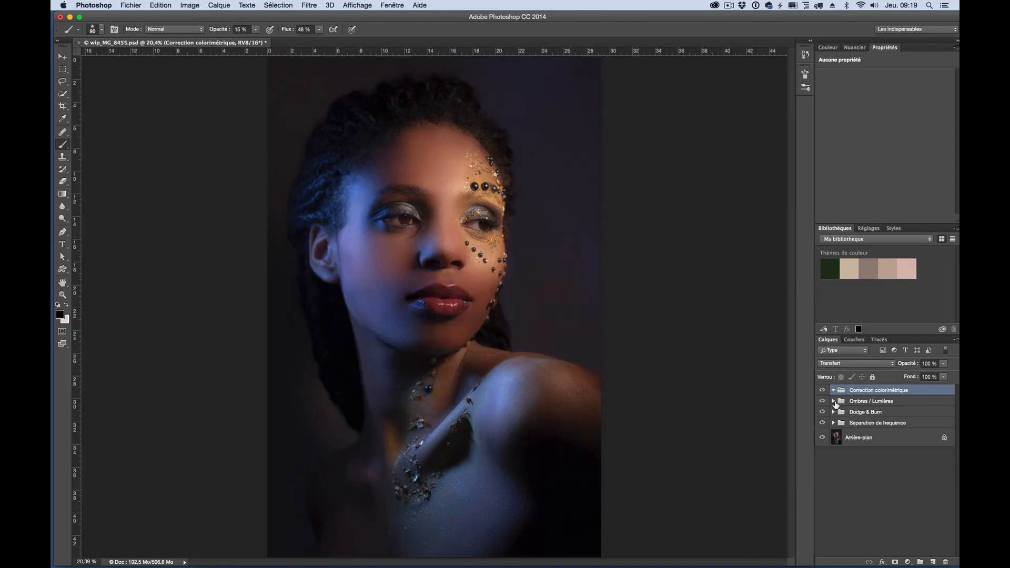
Add a Teinte/Saturation adjustment layer in the Correction colorimétrique group and set its blend mode to Lumière tamisée.
left_click(907, 562)
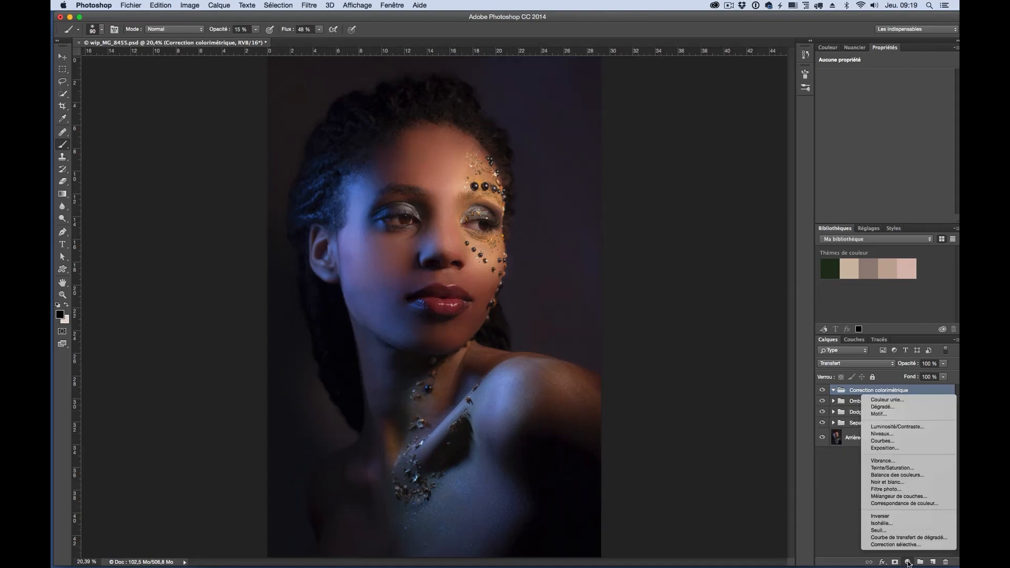
left_click(901, 468)
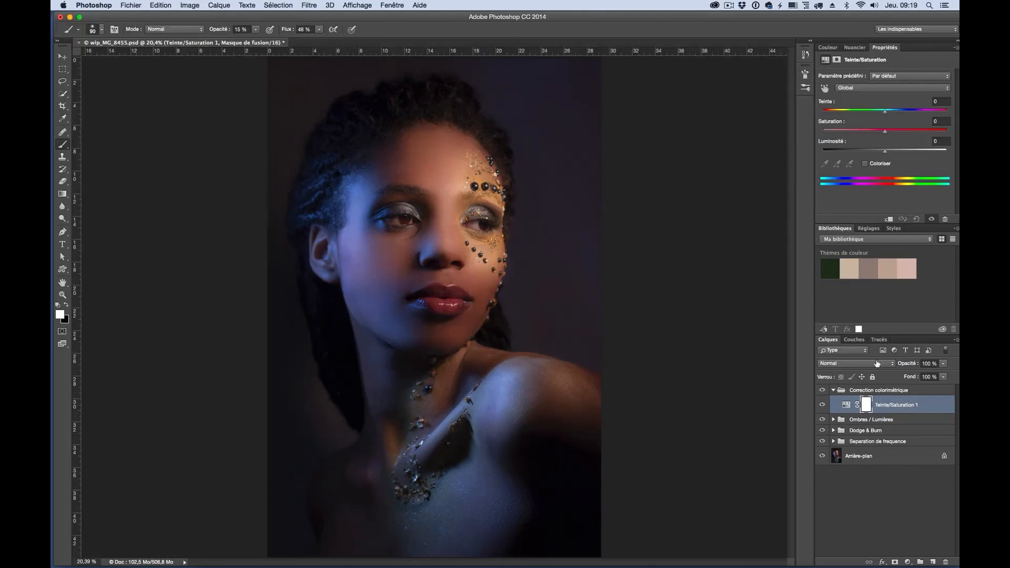
left_click(850, 364)
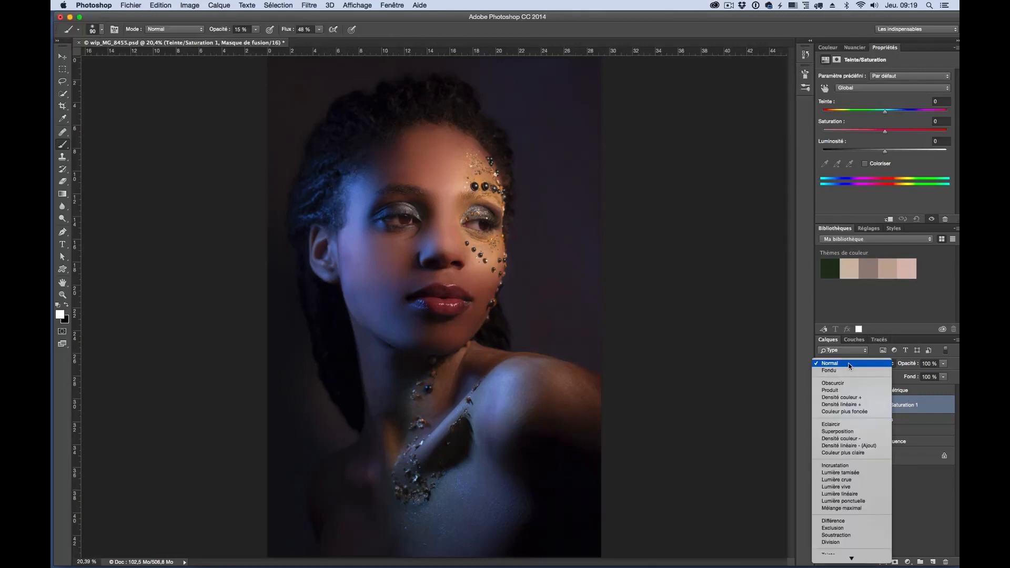
left_click(862, 472)
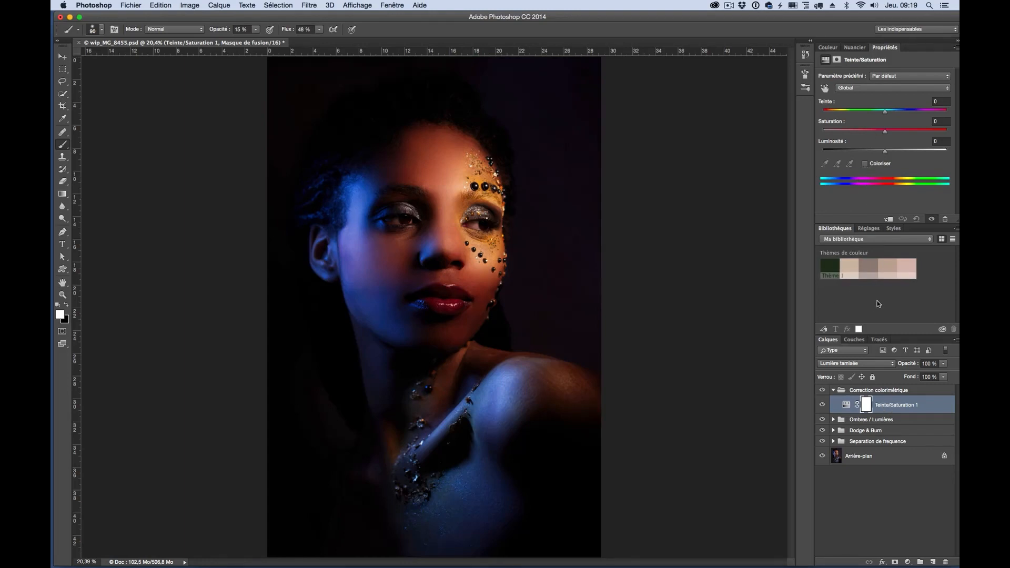
Colorize the Teinte/Saturation adjustment with hue 250, saturation 7 and lightness +42, and compare the image with and without it.
left_click(864, 164)
left_click_drag(885, 152, 913, 153)
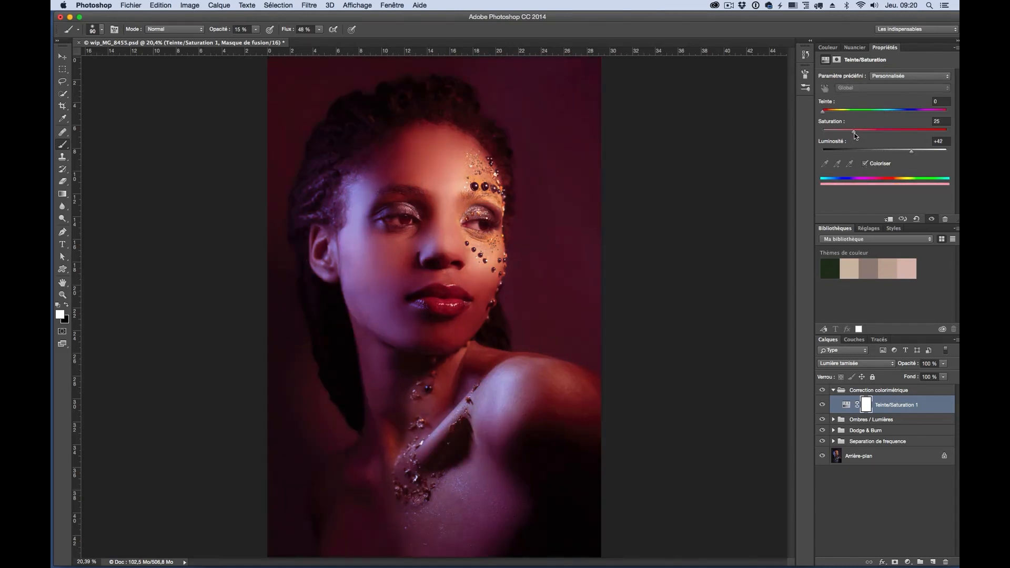
left_click_drag(853, 132, 831, 135)
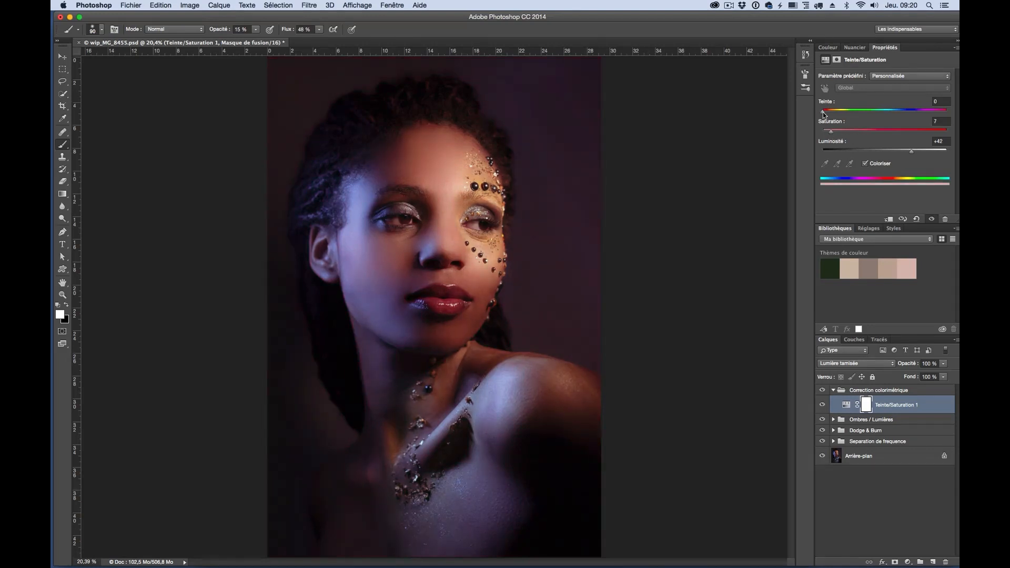
left_click_drag(822, 112, 908, 116)
mouse_move(920, 118)
left_mouse_down()
mouse_move(936, 120)
mouse_move(848, 123)
mouse_move(932, 120)
mouse_move(908, 119)
left_mouse_up()
left_click(822, 405)
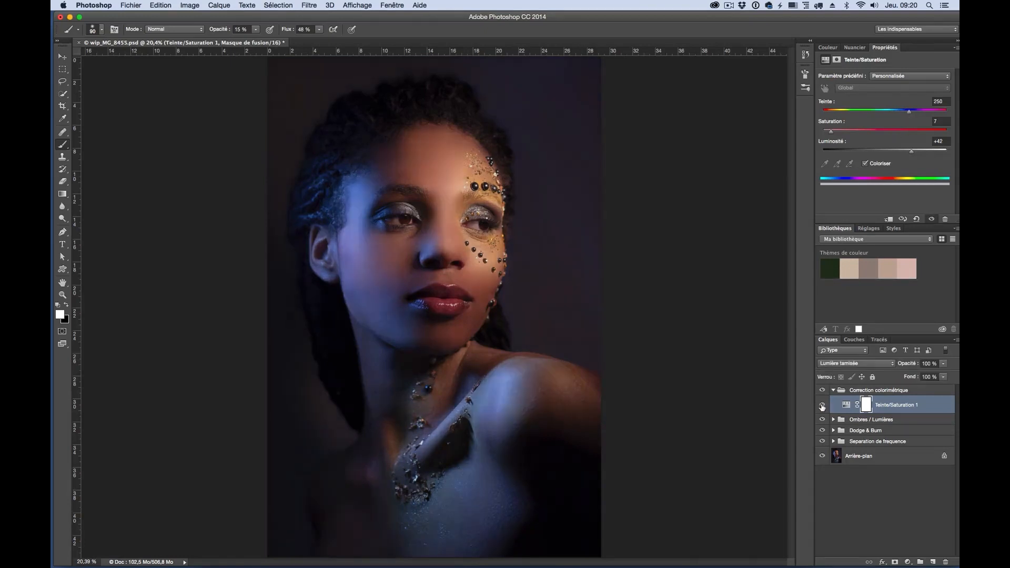
left_click(822, 405)
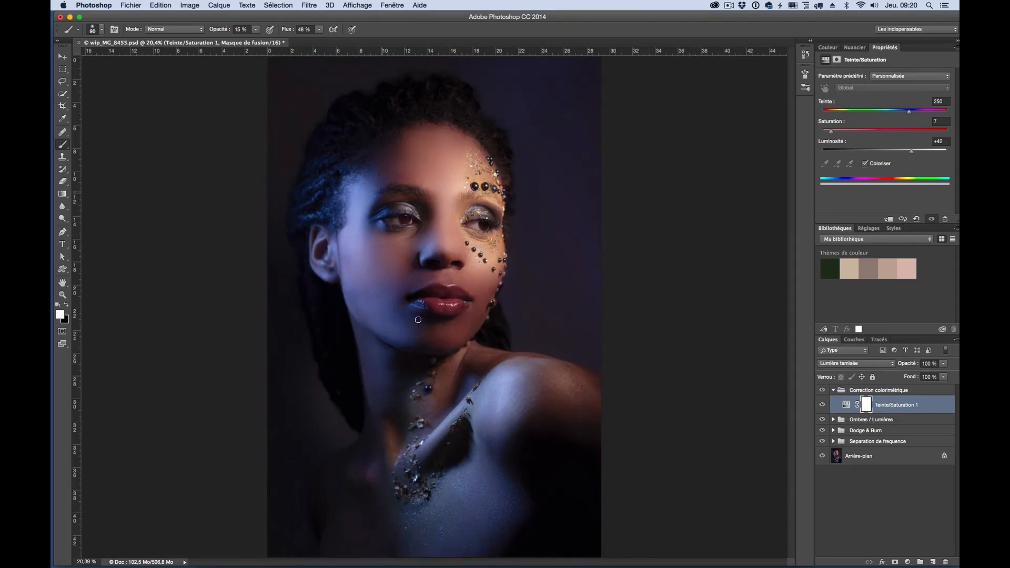
Add an orange Couleur unie fill layer (#d6a65b) above the Teinte/Saturation adjustment in the Correction colorimétrique group.
left_click(912, 548)
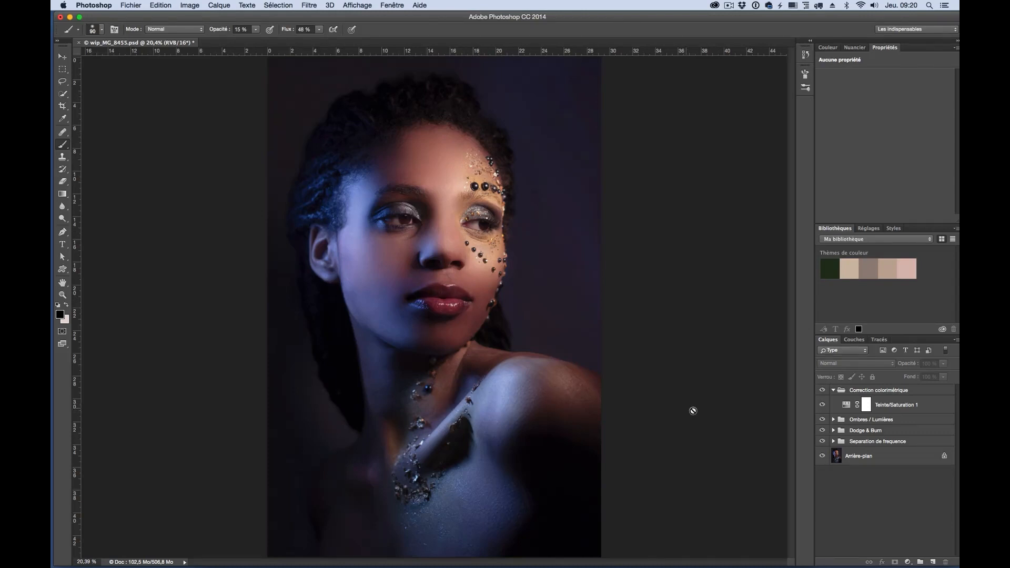
left_click(906, 561)
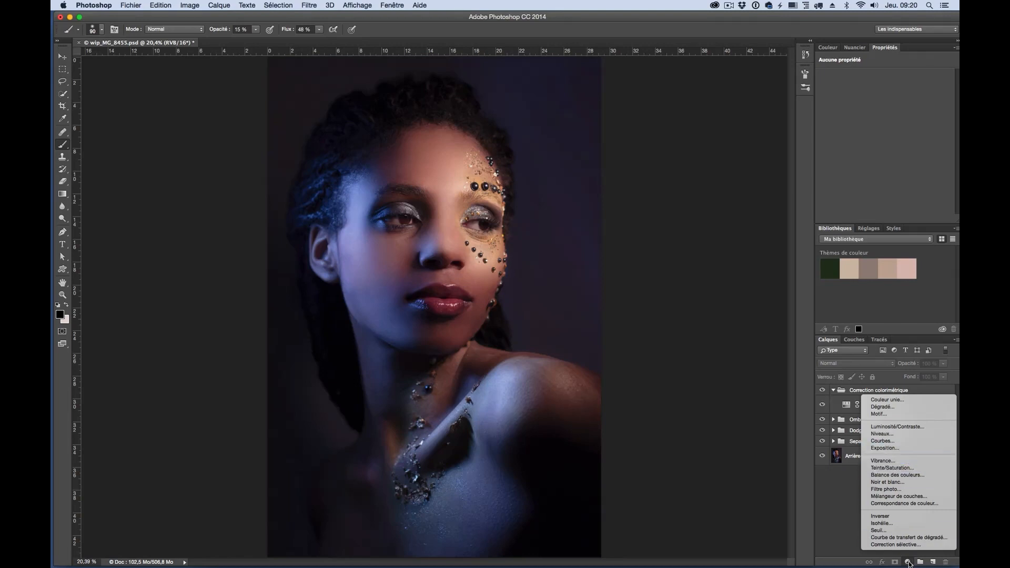
left_click(898, 402)
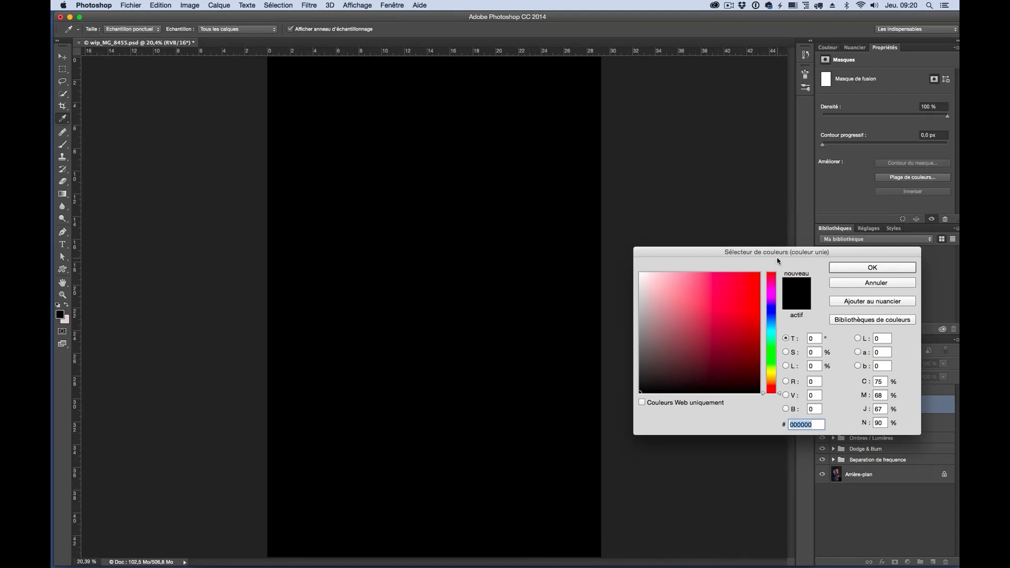
left_click_drag(777, 260, 681, 186)
left_click(678, 310)
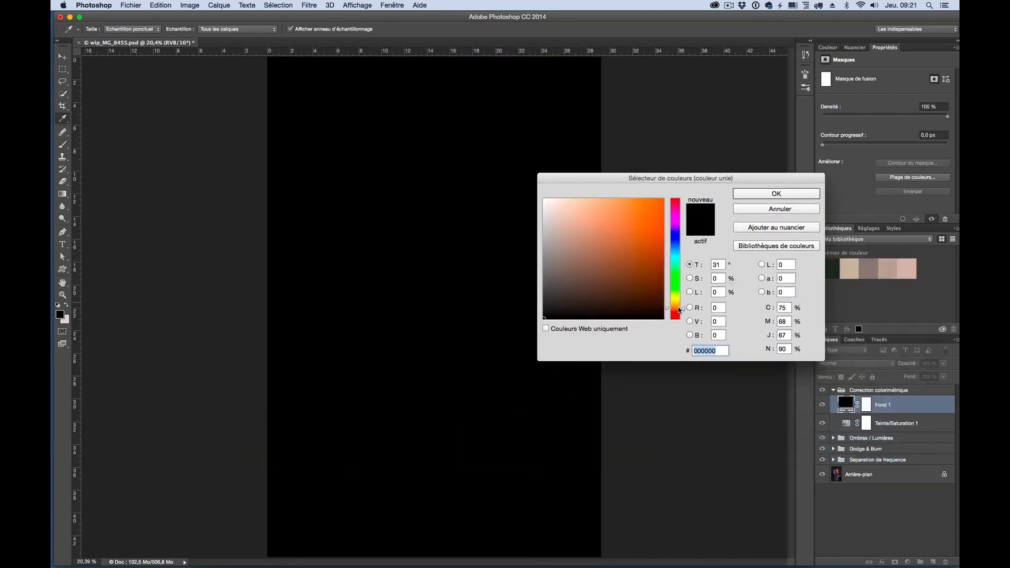
left_click_drag(639, 250, 613, 218)
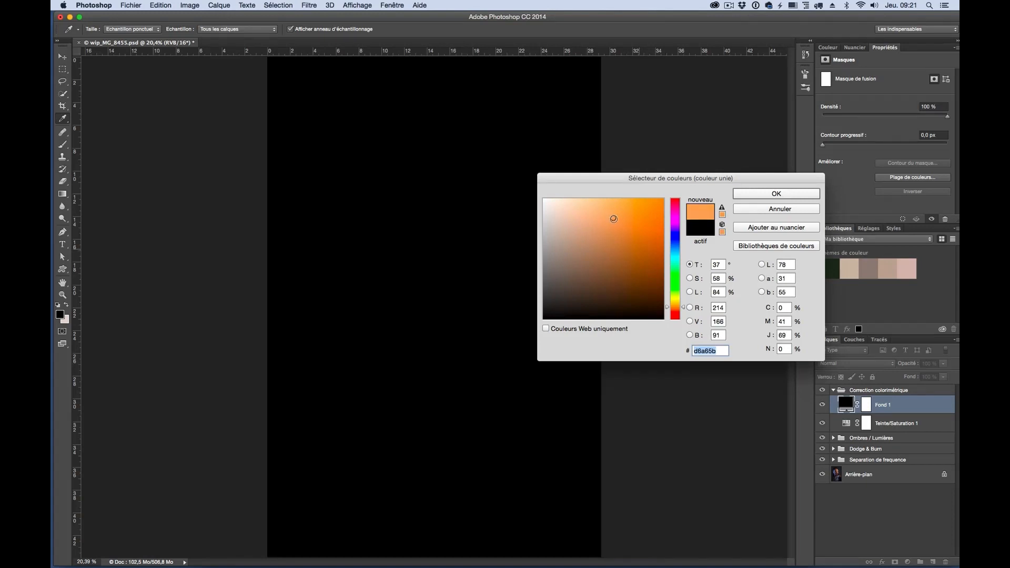
left_click(771, 193)
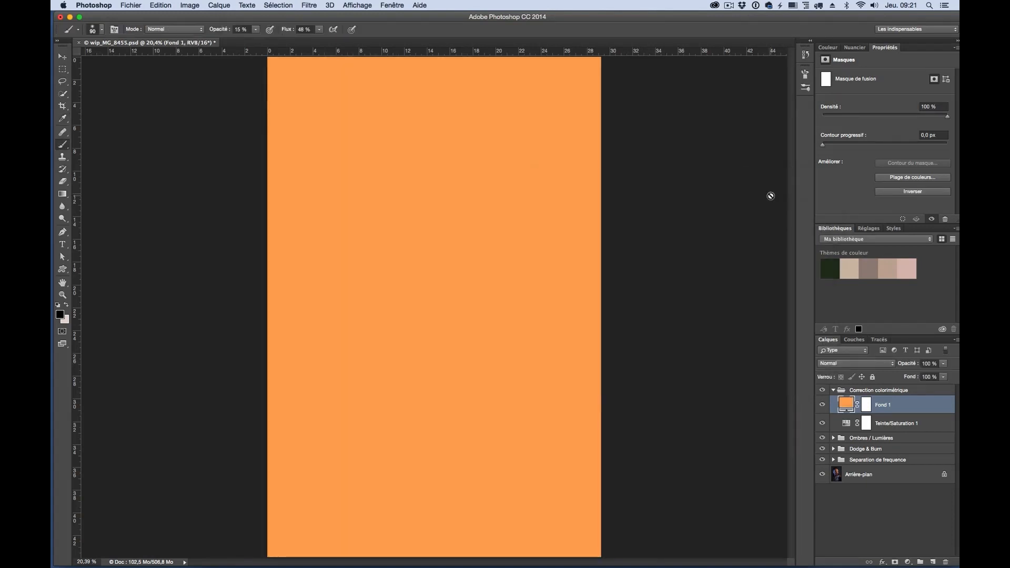
Set the orange fill layer's blend mode to Couleur and its opacity to 55%.
left_click(855, 365)
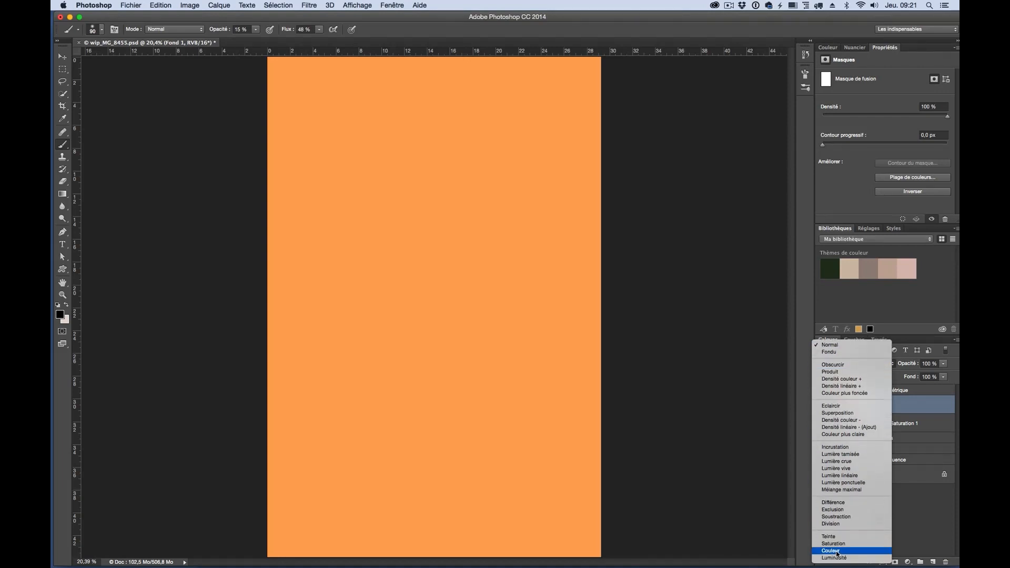
left_click(836, 549)
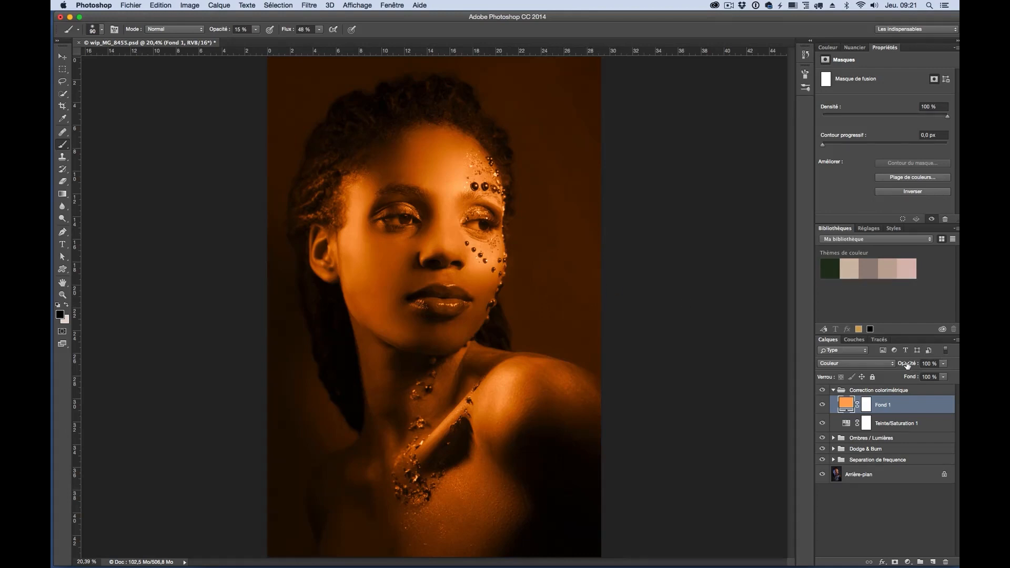
left_click_drag(908, 365, 886, 366)
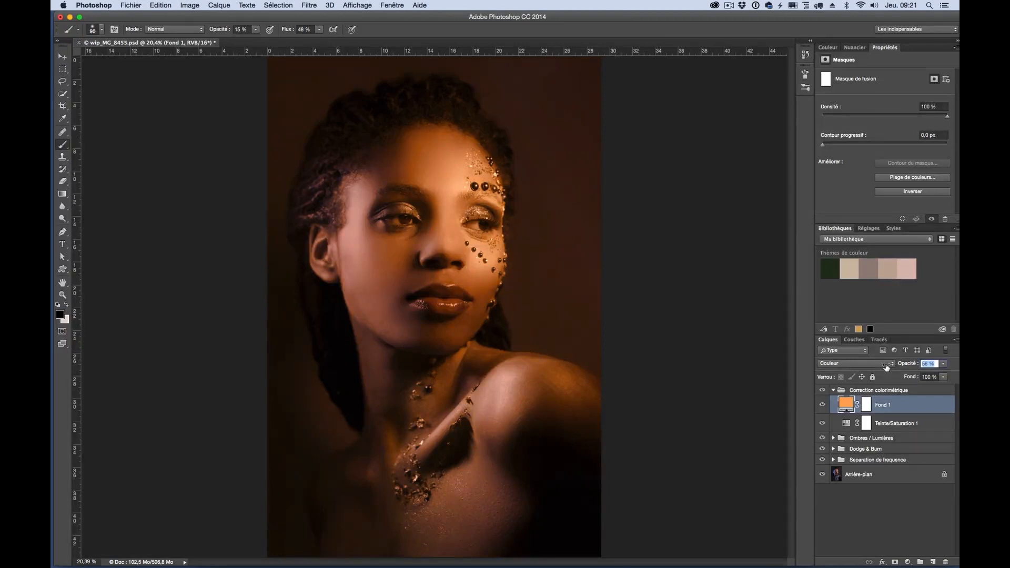
left_click_drag(886, 367, 885, 367)
Invert the orange fill layer's mask to black and enlarge the white brush to size 300.
left_click(865, 405)
key("super+i")
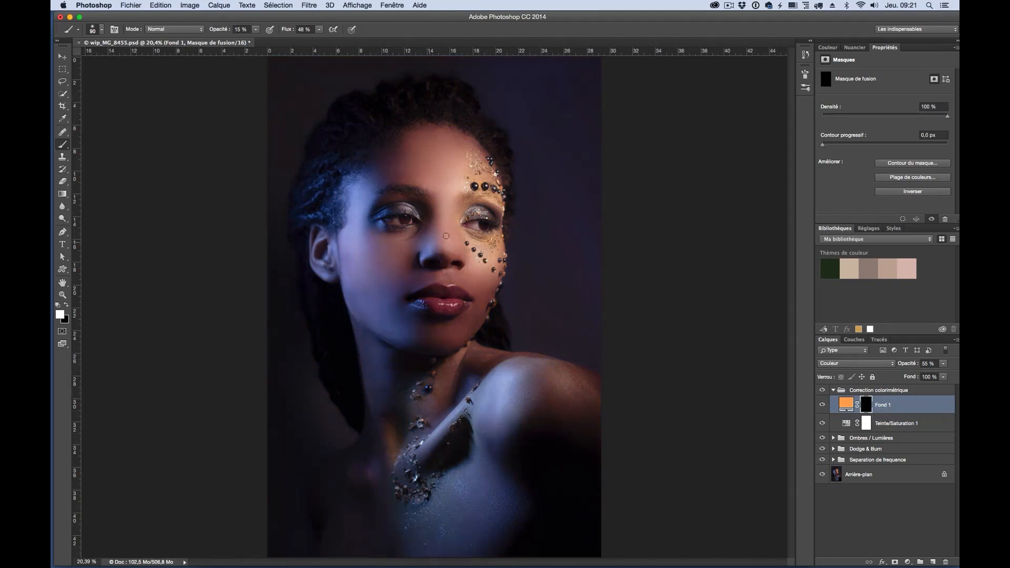
key("bracketright")
key("bracketright")
key("bracketright")
key("bracketright")
key("bracketright")
key("bracketright")
key("bracketright")
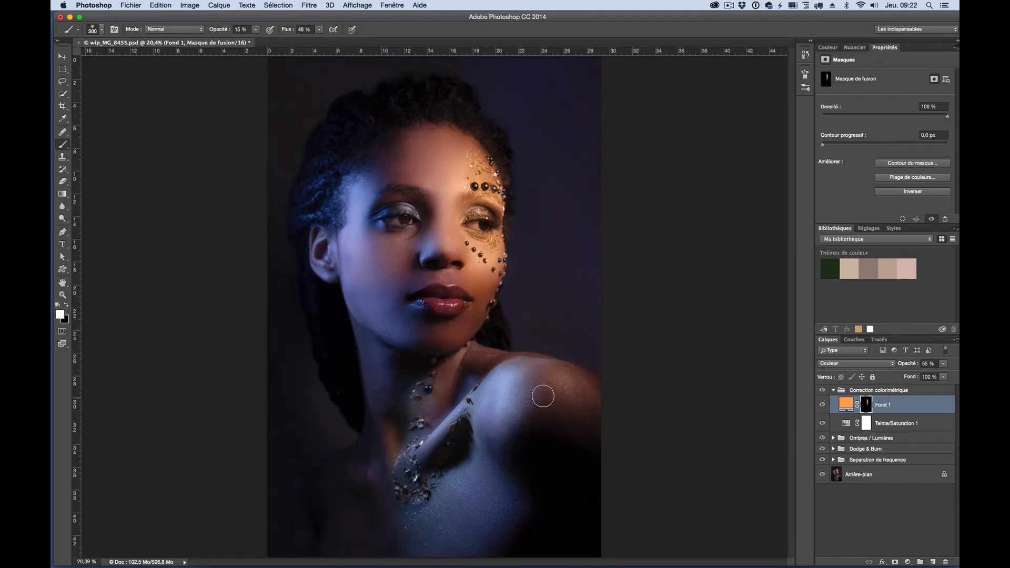
Paint white on the orange fill's mask over the jewelled side of the face, neck and shoulder, raising the brush opacity to 27%.
mouse_move(542, 396)
left_mouse_down()
mouse_move(534, 376)
mouse_move(582, 443)
mouse_move(526, 367)
mouse_move(618, 423)
mouse_move(550, 378)
mouse_move(607, 437)
mouse_move(592, 420)
left_mouse_up()
mouse_move(418, 389)
left_mouse_down()
mouse_move(458, 369)
mouse_move(442, 398)
mouse_move(390, 433)
mouse_move(388, 459)
mouse_move(445, 398)
mouse_move(388, 427)
mouse_move(456, 381)
mouse_move(465, 361)
left_mouse_up()
left_click_drag(225, 33, 231, 33)
mouse_move(471, 175)
left_mouse_down()
mouse_move(463, 199)
mouse_move(465, 151)
mouse_move(482, 198)
mouse_move(482, 166)
mouse_move(473, 247)
mouse_move(463, 211)
mouse_move(474, 277)
mouse_move(479, 235)
mouse_move(482, 264)
mouse_move(472, 274)
mouse_move(462, 229)
mouse_move(460, 334)
mouse_move(469, 282)
mouse_move(451, 336)
mouse_move(462, 292)
mouse_move(452, 213)
left_mouse_up()
mouse_move(468, 163)
left_mouse_down()
mouse_move(482, 248)
mouse_move(461, 326)
mouse_move(490, 221)
mouse_move(482, 290)
mouse_move(493, 250)
mouse_move(479, 289)
mouse_move(476, 173)
mouse_move(461, 142)
mouse_move(474, 259)
mouse_move(475, 226)
mouse_move(457, 328)
mouse_move(442, 342)
mouse_move(464, 328)
mouse_move(488, 265)
mouse_move(470, 131)
mouse_move(464, 244)
mouse_move(476, 156)
mouse_move(462, 170)
mouse_move(464, 144)
mouse_move(450, 149)
mouse_move(463, 163)
mouse_move(457, 195)
mouse_move(481, 240)
left_mouse_up()
mouse_move(545, 365)
left_mouse_down()
mouse_move(601, 432)
mouse_move(569, 375)
mouse_move(610, 436)
mouse_move(559, 386)
mouse_move(586, 406)
mouse_move(563, 377)
left_mouse_up()
mouse_move(392, 427)
left_mouse_down()
mouse_move(387, 440)
mouse_move(397, 438)
left_mouse_up()
left_click_drag(447, 388, 447, 361)
Set the orange fill layer's opacity to 49% and feather its mask by 74.8 px.
key("super+minus")
key("super+minus")
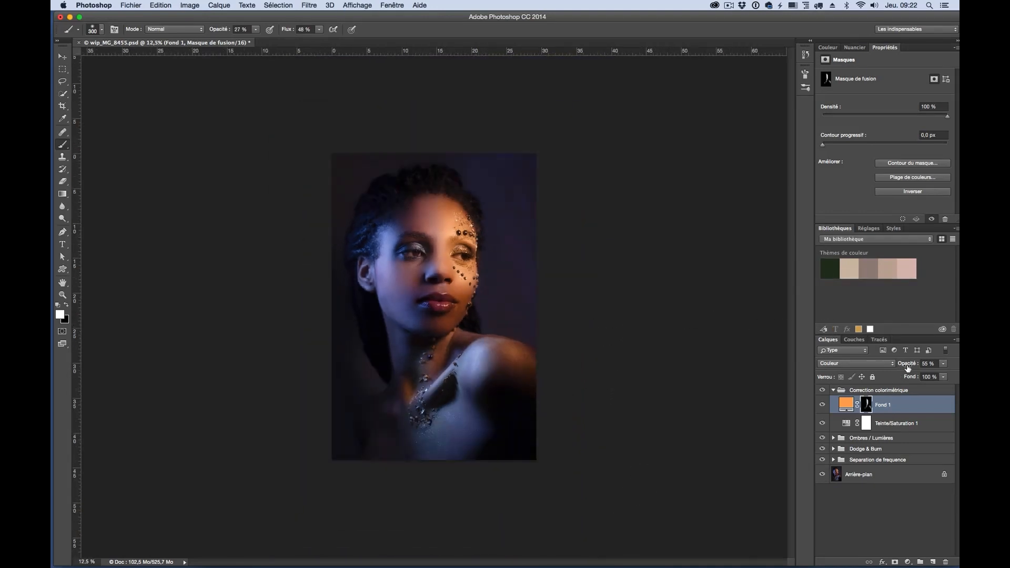
left_click_drag(908, 368, 898, 366)
mouse_move(903, 366)
left_mouse_down()
mouse_move(946, 368)
mouse_move(898, 372)
mouse_move(919, 374)
left_mouse_up()
left_click_drag(916, 373, 916, 373)
left_click_drag(911, 366, 917, 367)
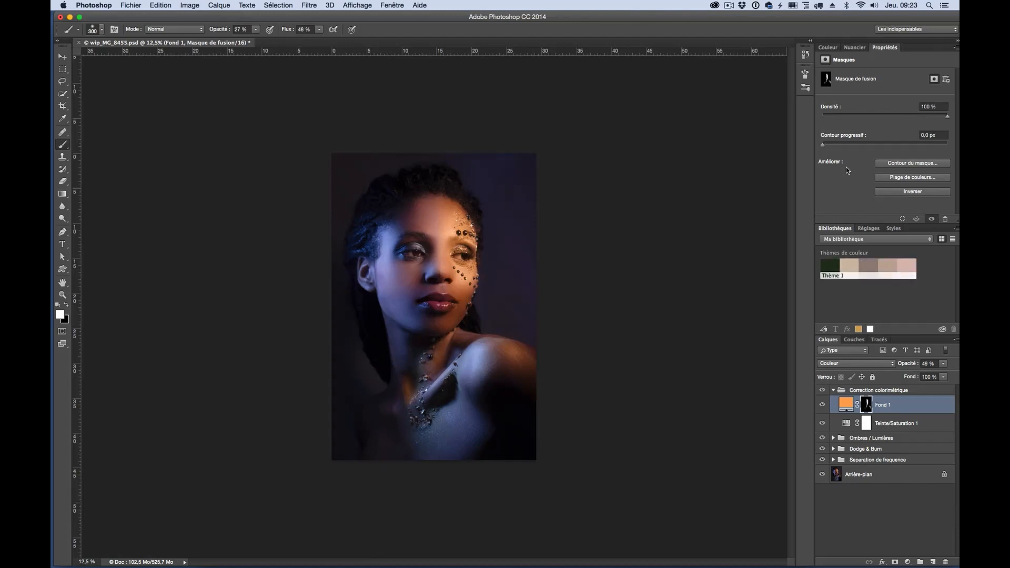
left_click_drag(822, 145, 896, 148)
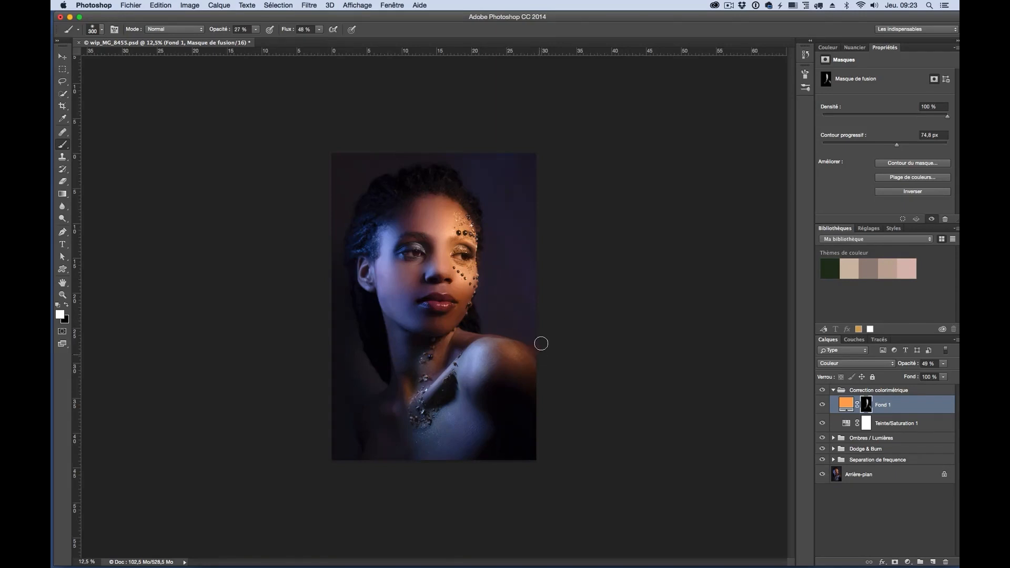
Add a Balance des couleurs adjustment layer above the orange fill and shift its midtones slightly towards yellow.
left_click(907, 562)
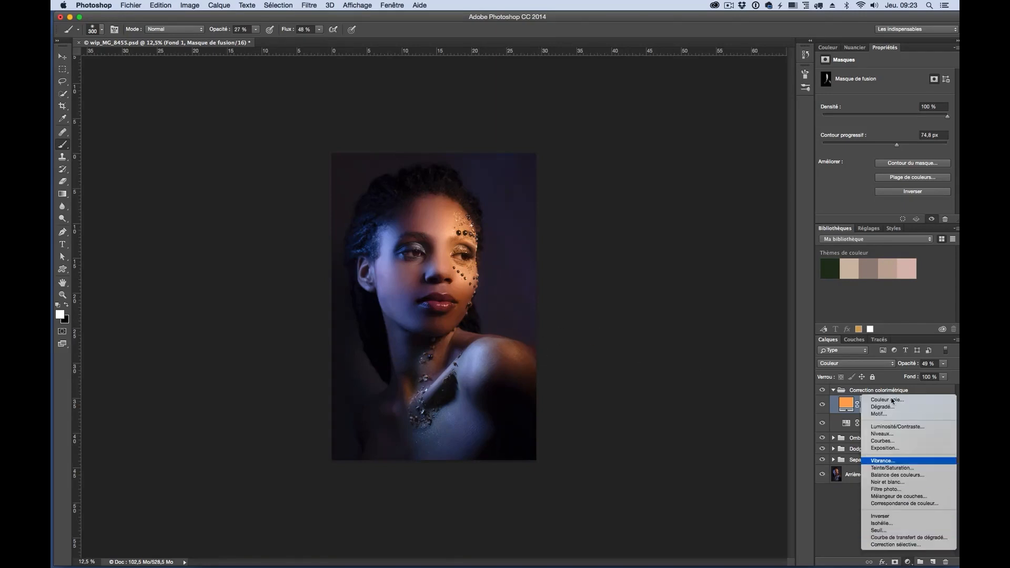
left_click(889, 475)
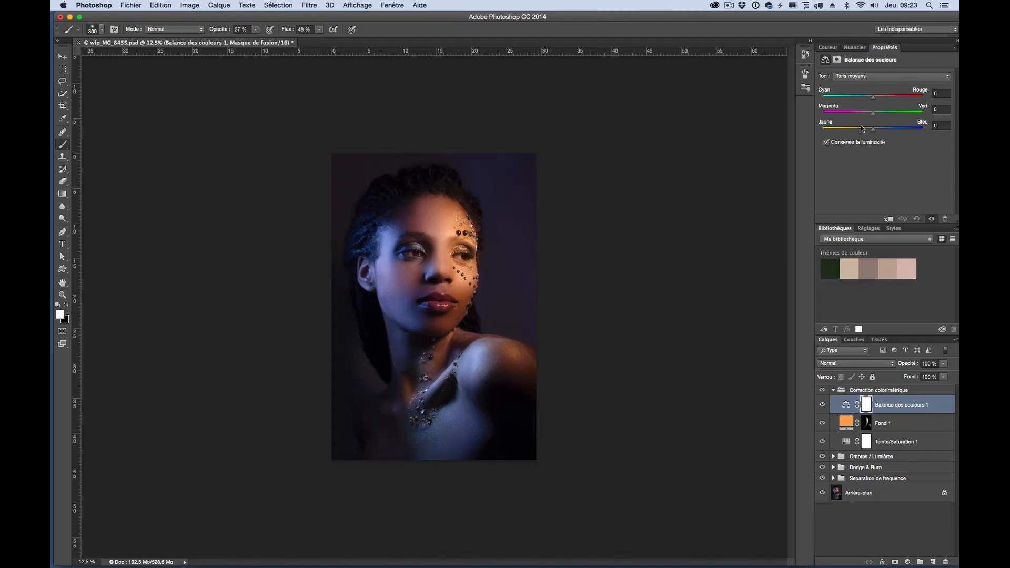
left_click_drag(873, 130, 861, 132)
left_click_drag(862, 135, 863, 134)
left_click_drag(864, 131, 864, 132)
Add a Correction sélective adjustment layer and set its blacks to cyan +4, magenta +2, yellow +2 and black -1.
left_click(907, 561)
left_click(895, 545)
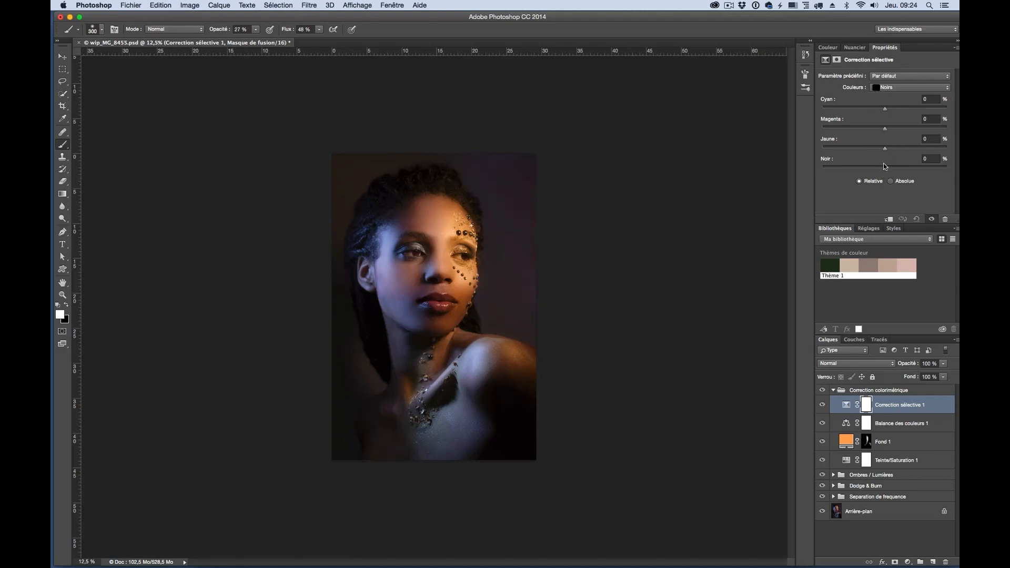
left_click_drag(885, 149, 892, 150)
left_click_drag(885, 131, 888, 130)
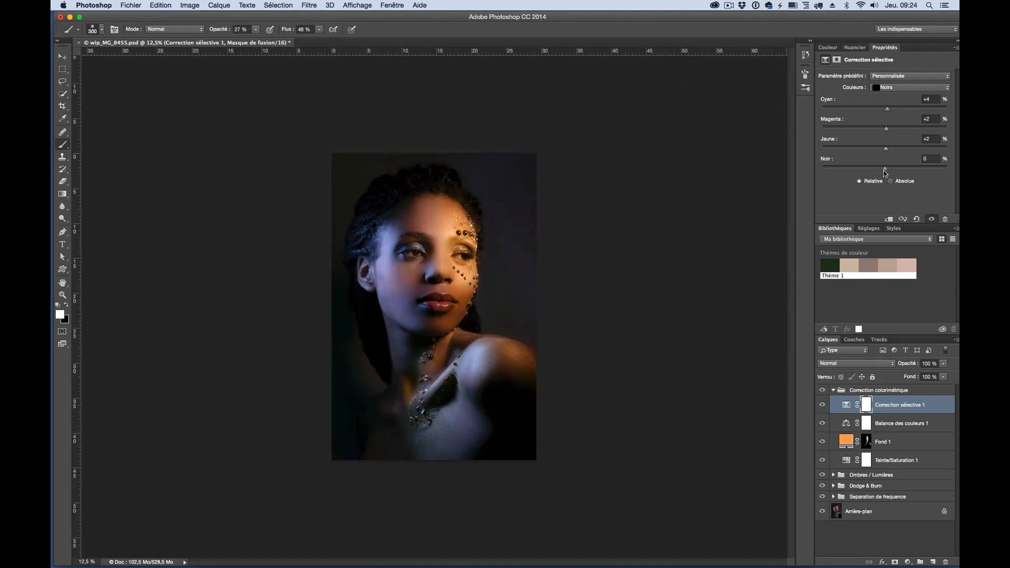
left_click_drag(886, 172, 885, 170)
Compare the image with and without the Correction sélective adjustment layer.
left_click(821, 406)
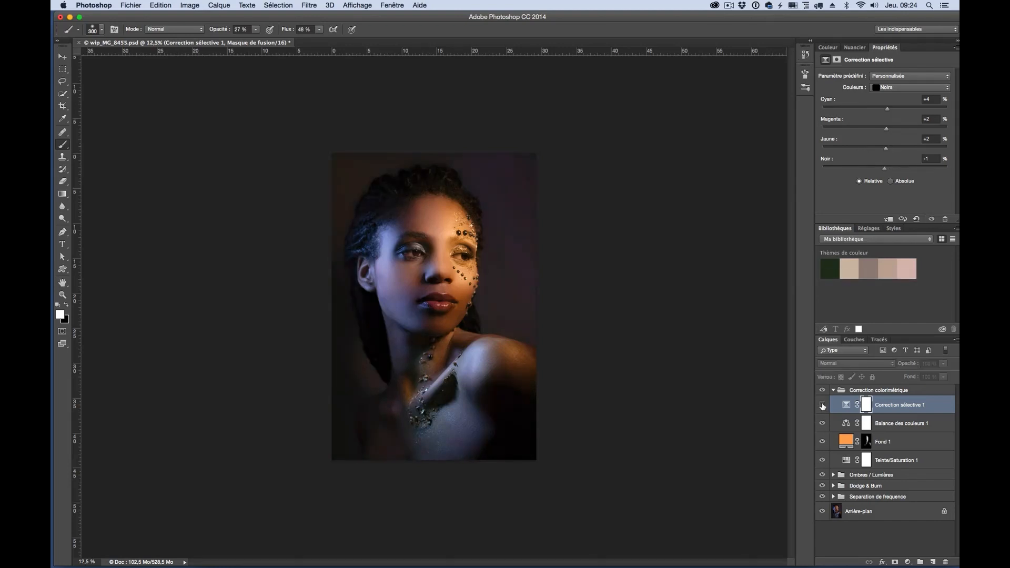
left_click(822, 406)
left_click(821, 406)
left_click(821, 406)
left_click(822, 406)
left_click(822, 407)
left_click(823, 410)
left_click(823, 413)
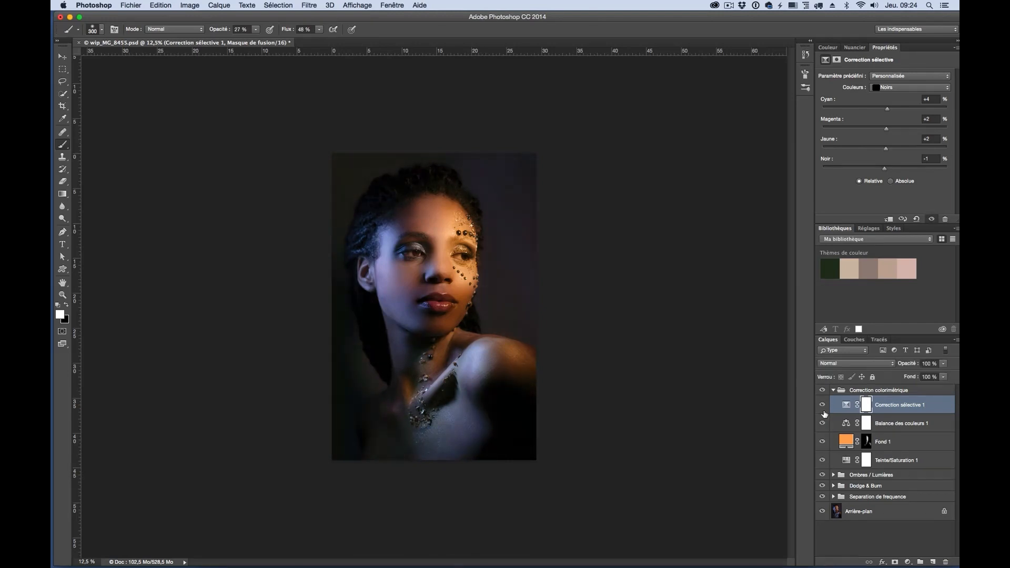
left_click(823, 409)
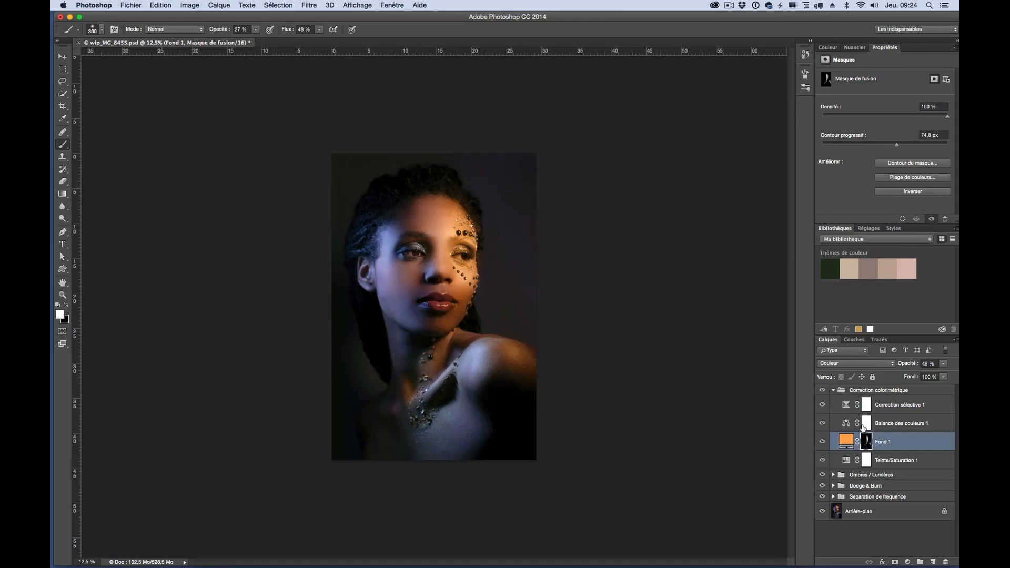
Mask the orange tint out of the eye on the jewelled side, painting black on the Fond 1 mask with a size 45 brush at 50% opacity.
key("super+plus")
key("super+plus")
key("super+plus")
key("super+plus")
key("super+plus")
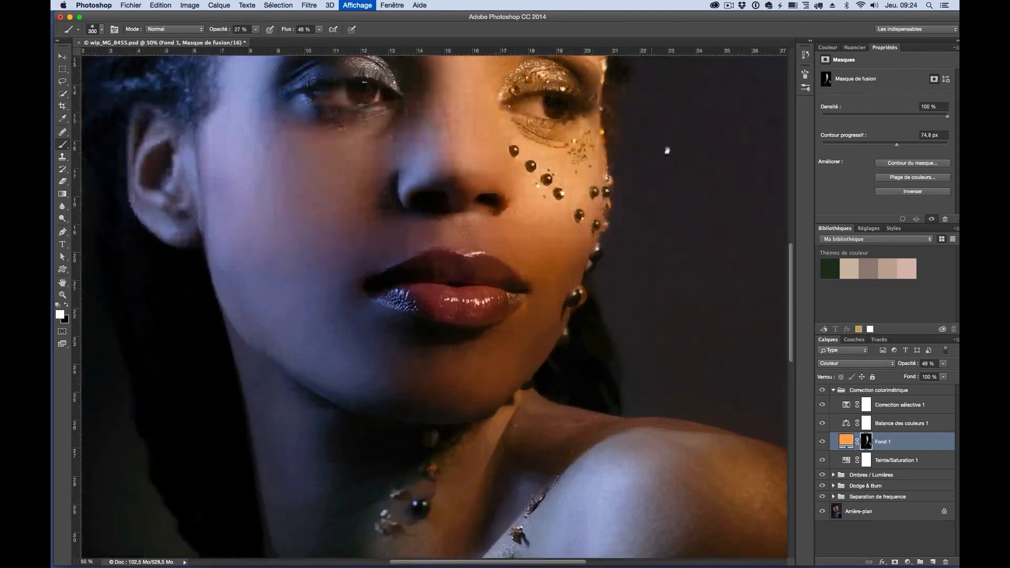
left_click_drag(667, 152, 475, 293)
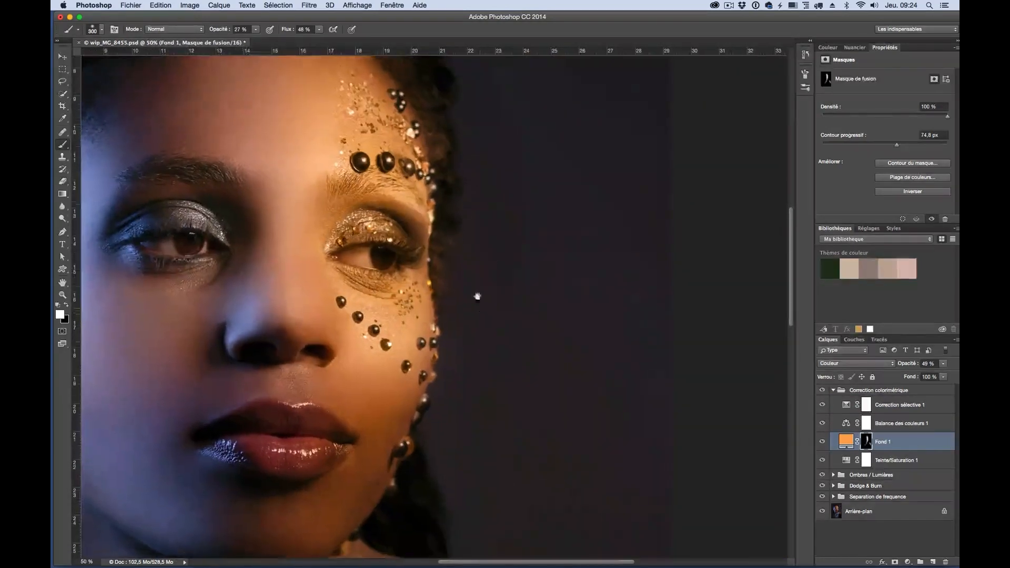
key("super+plus")
key("bracketleft")
key("bracketleft")
key("bracketleft")
key("bracketleft")
key("bracketleft")
key("bracketleft")
key("bracketleft")
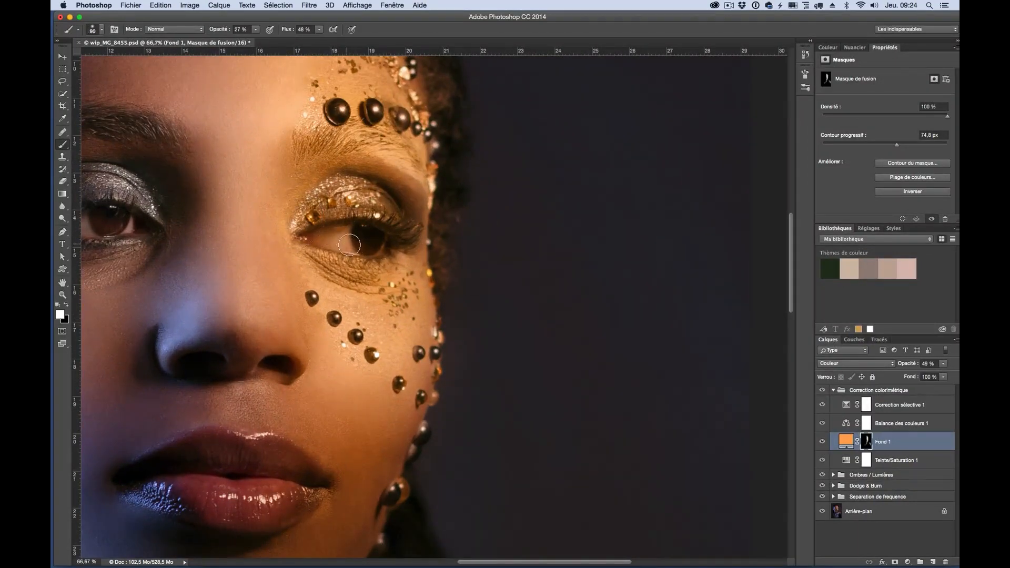
key("x")
key("bracketleft")
key("bracketleft")
key("bracketleft")
key("bracketleft")
key("bracketleft")
left_click_drag(318, 238, 314, 238)
left_click_drag(215, 33, 228, 34)
mouse_move(316, 234)
left_mouse_down()
mouse_move(384, 243)
mouse_move(346, 228)
mouse_move(344, 243)
mouse_move(381, 243)
left_mouse_up()
left_click_drag(308, 229, 371, 245)
Compare the whole portrait with and without the orange Fond 1 fill layer.
key("super+minus")
key("super+minus")
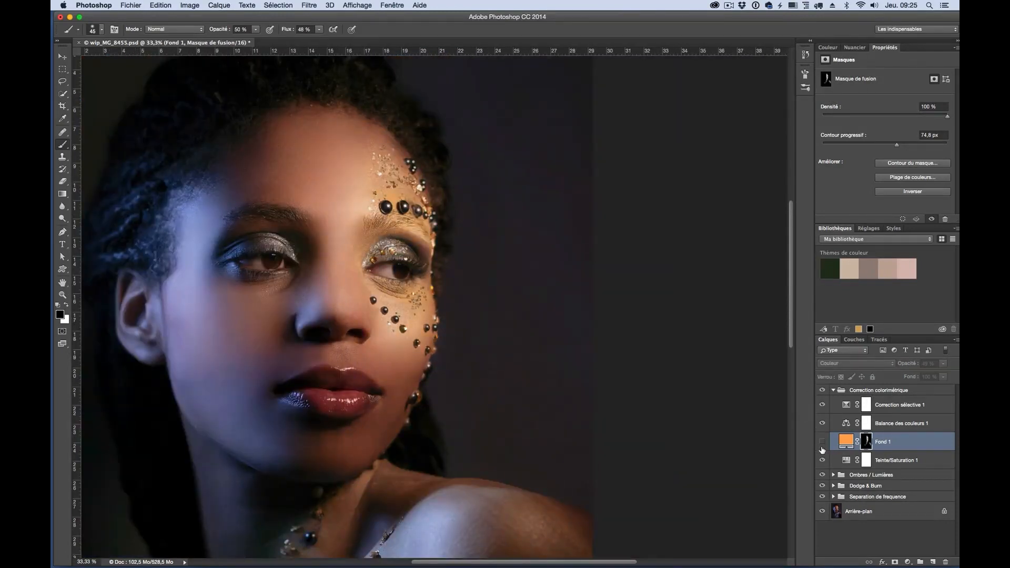
left_click(822, 443)
key("super+minus")
key("super+minus")
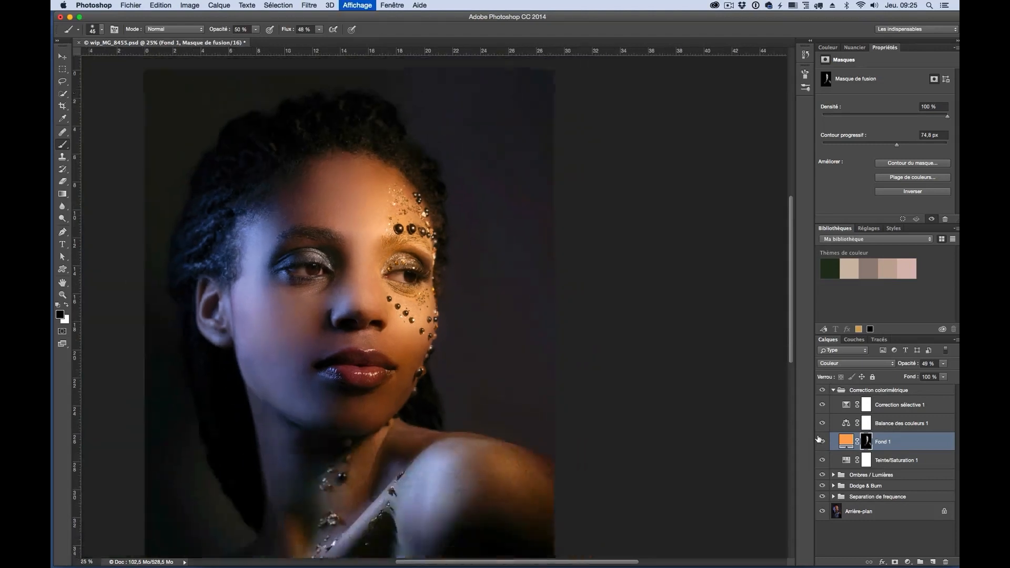
Collapse the Correction colorimétrique group and compare the image with and without its colour grading.
left_click(832, 391)
left_click(822, 390)
left_click(822, 390)
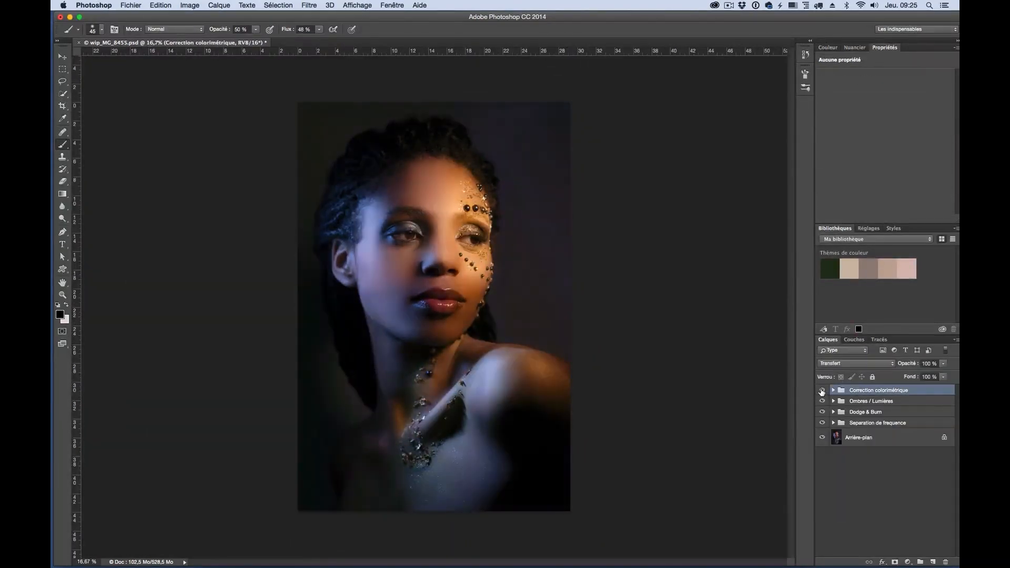
left_click(822, 390)
left_click(822, 391)
left_click(822, 392)
left_click(823, 393)
left_click(823, 395)
left_click(824, 401)
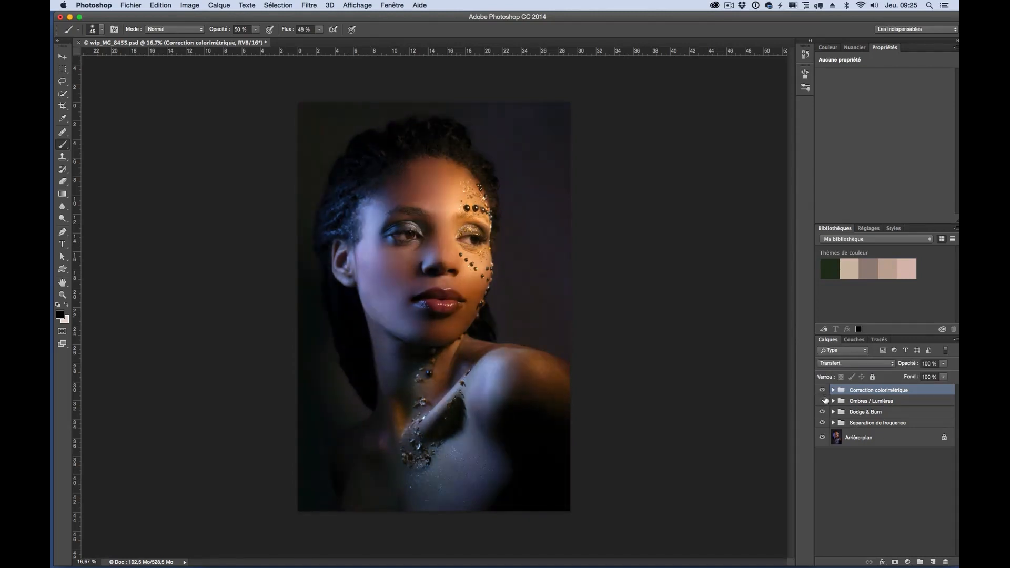
left_click(823, 402)
left_click(823, 391)
left_click(823, 392)
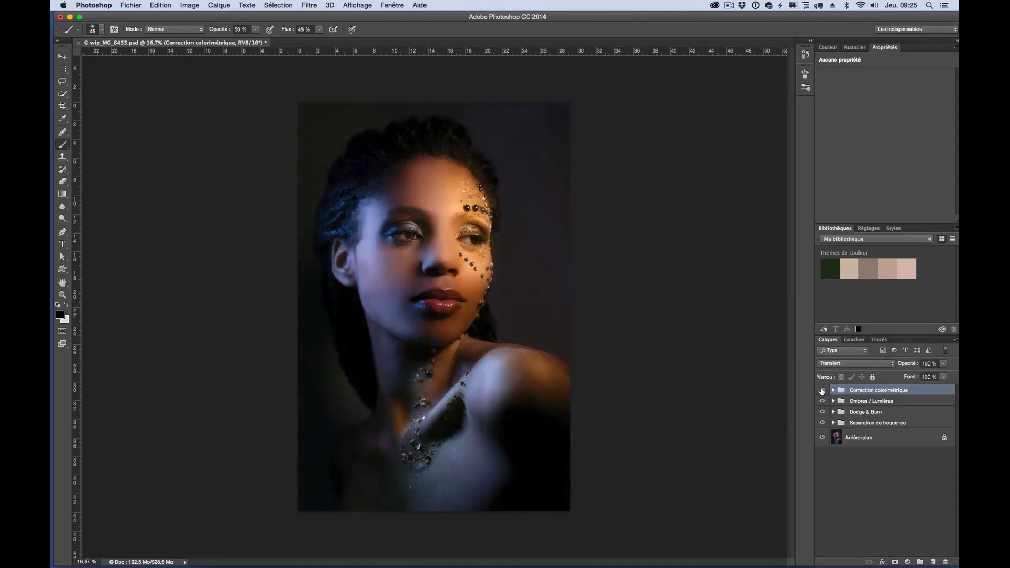
left_click(822, 392)
left_click(823, 392)
left_click(823, 391)
left_click(822, 391)
left_click(821, 390)
left_click(822, 391)
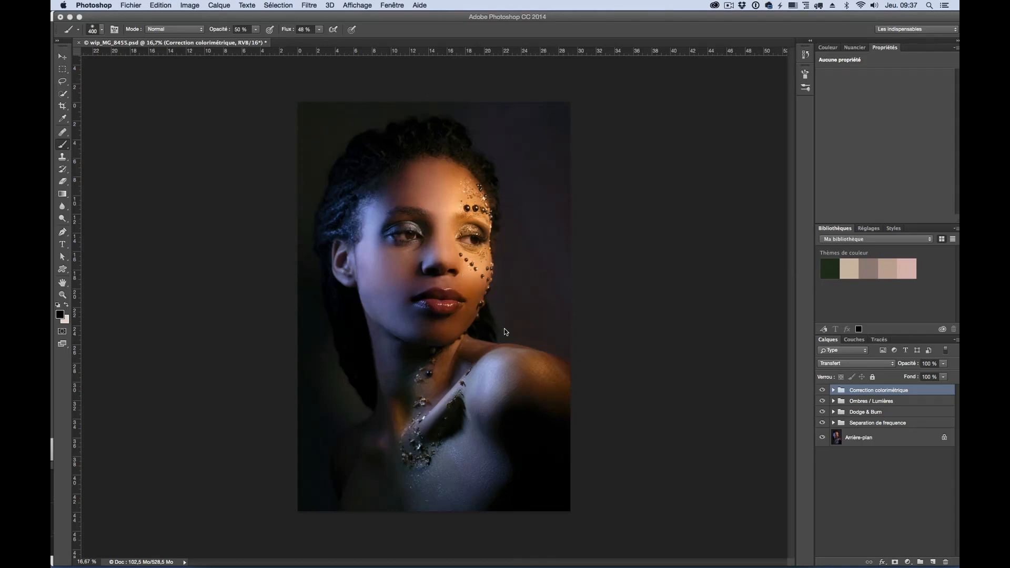
Draw a black diagonal-stripe custom shape about 3970 by 5409 px, covering the whole portrait and extending slightly past its edges.
left_click(62, 268)
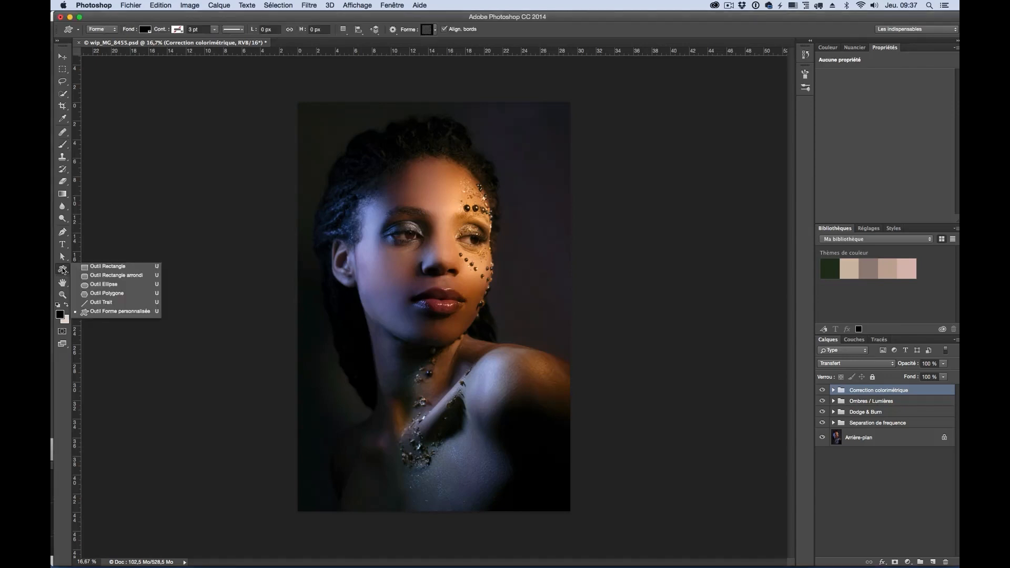
left_click(99, 315)
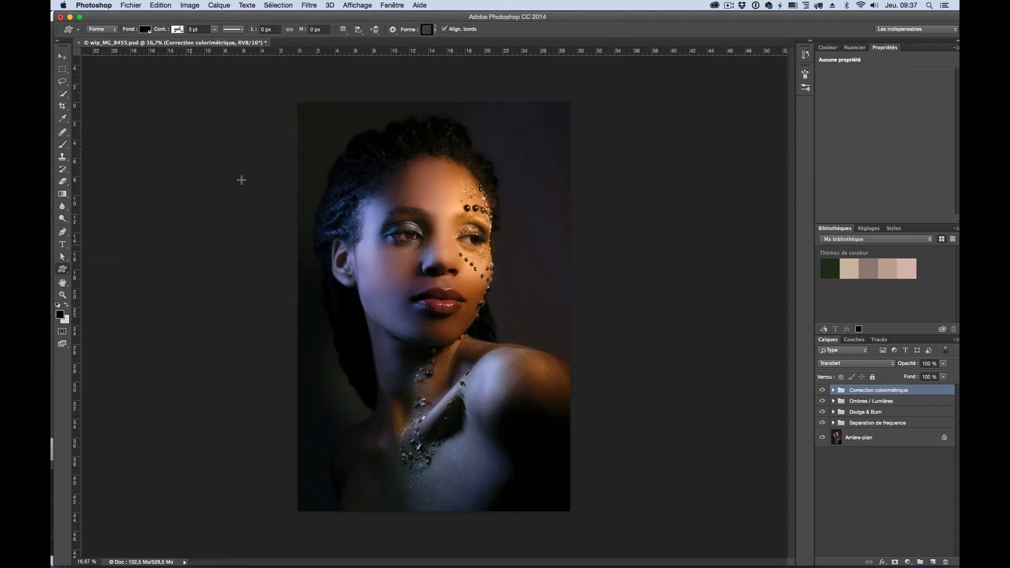
left_click(435, 30)
scroll(468, 94, "down", 2)
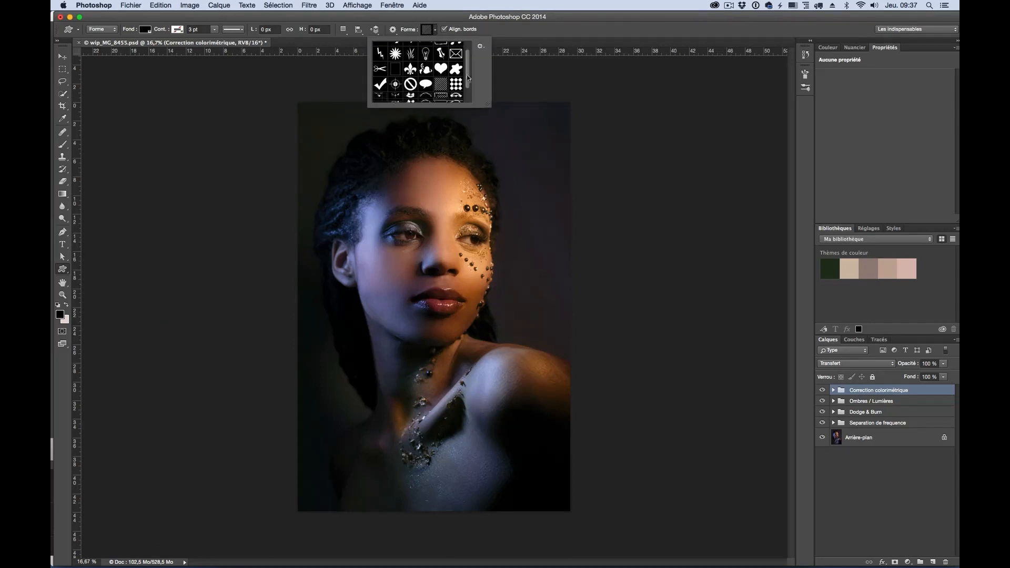
scroll(467, 93, "down", 3)
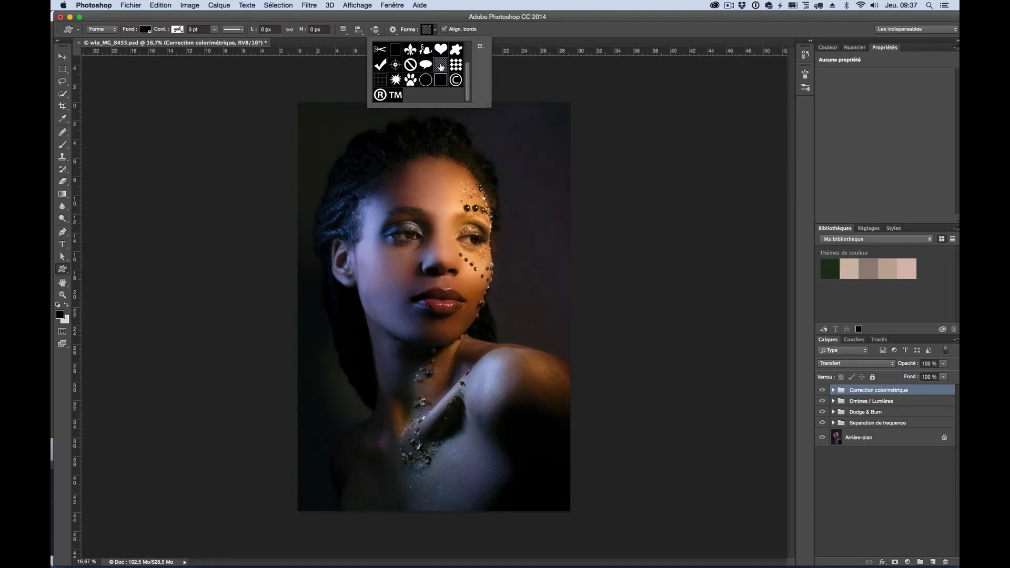
left_click(284, 97)
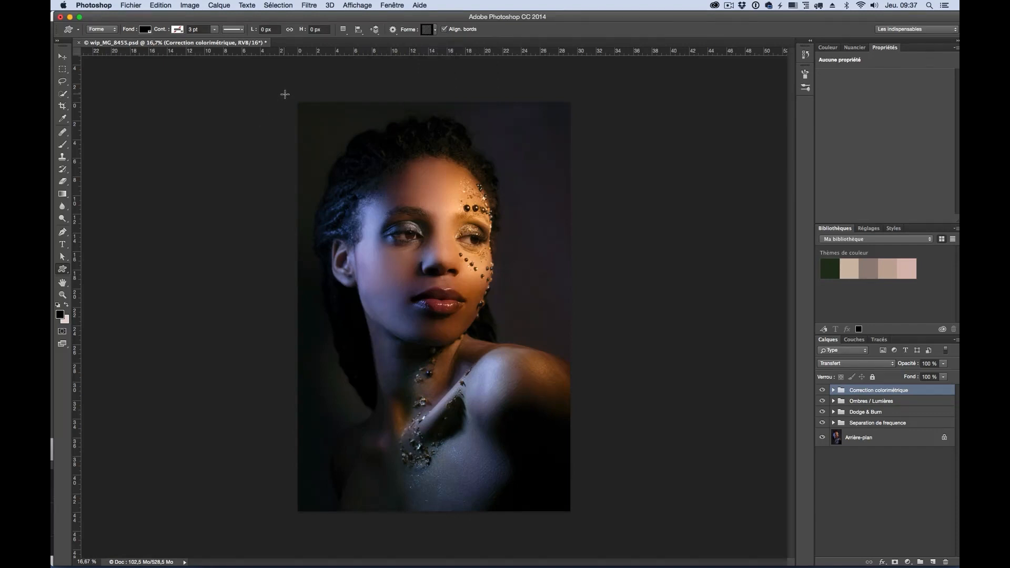
mouse_move(284, 95)
left_mouse_down()
mouse_move(437, 247)
mouse_move(597, 520)
left_mouse_up()
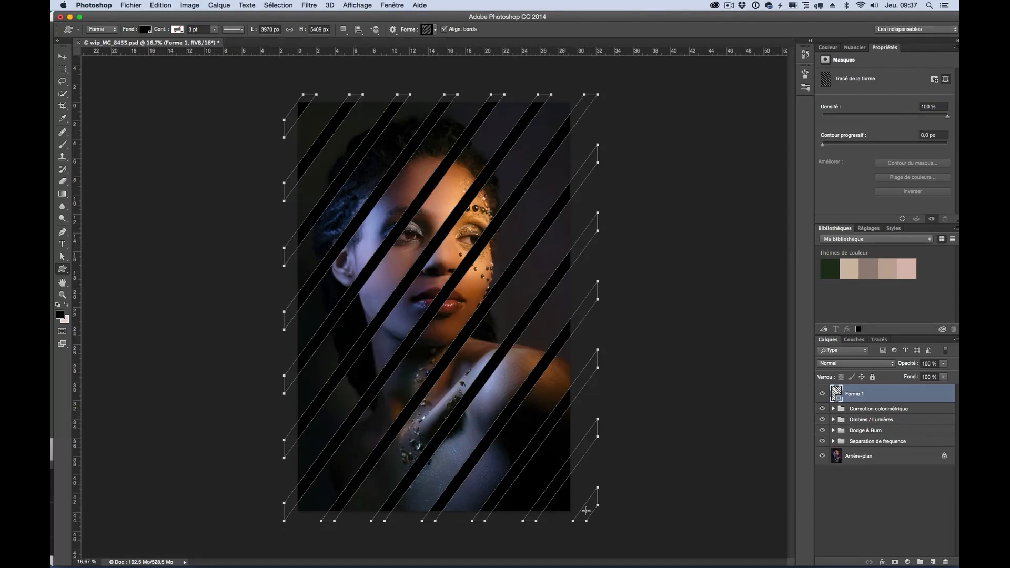
key("Return")
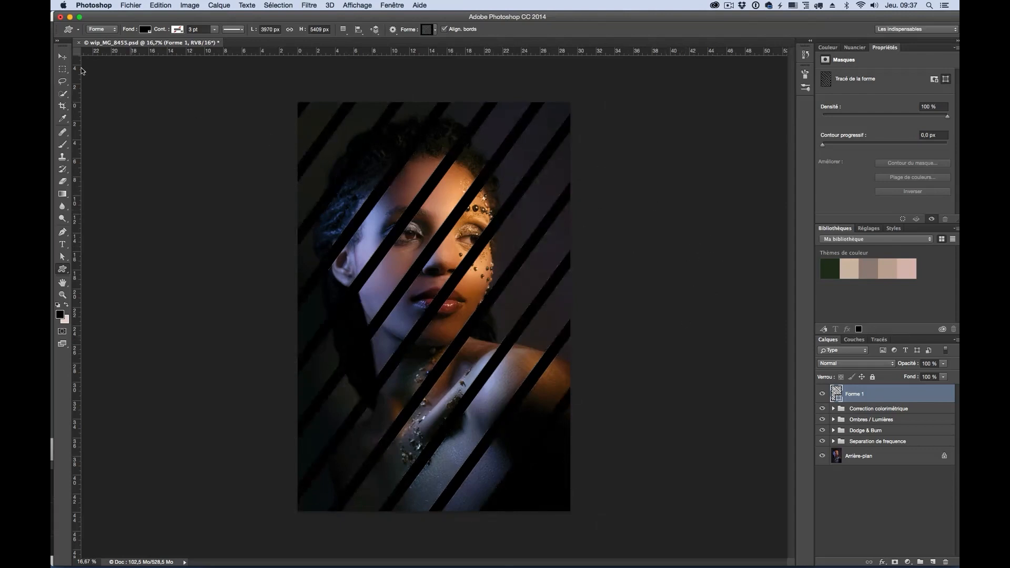
Duplicate the Forme 1 stripes offset into the gaps between the originals, and merge the two shape layers into one.
left_click(62, 56)
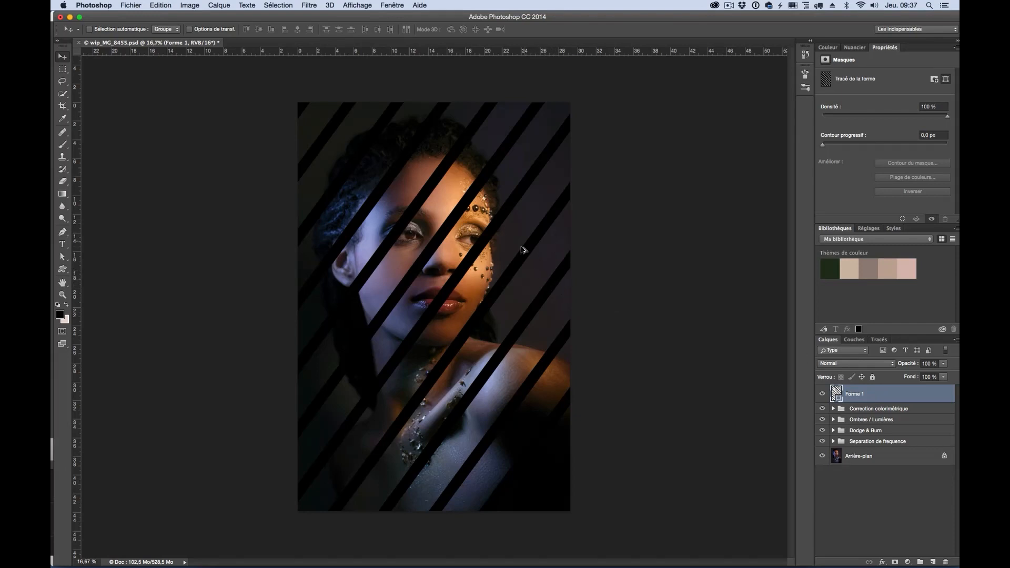
mouse_move(541, 297)
left_mouse_down()
mouse_move(532, 270)
mouse_move(527, 288)
left_mouse_up()
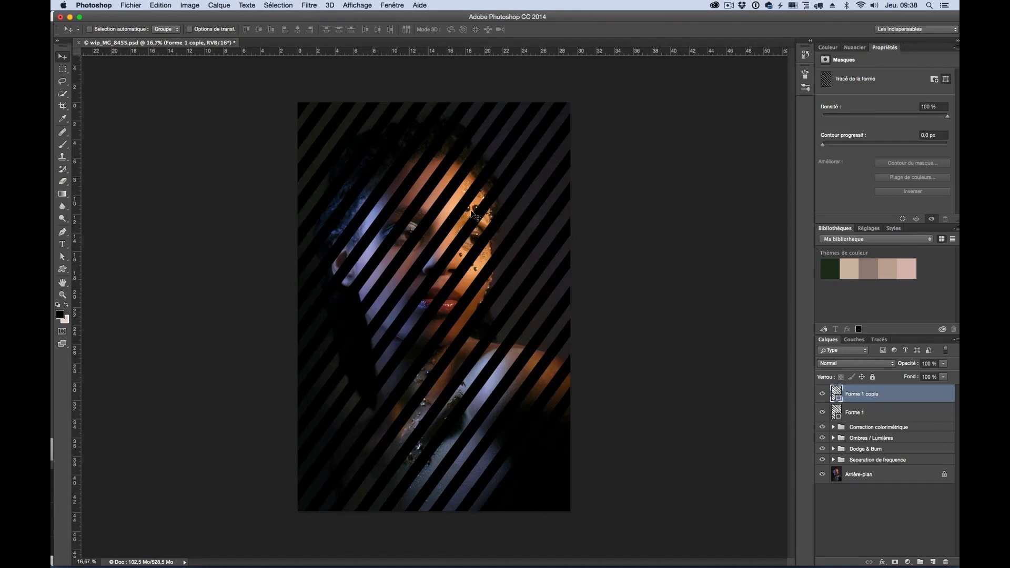
left_click(884, 411, "shift")
key("super+e")
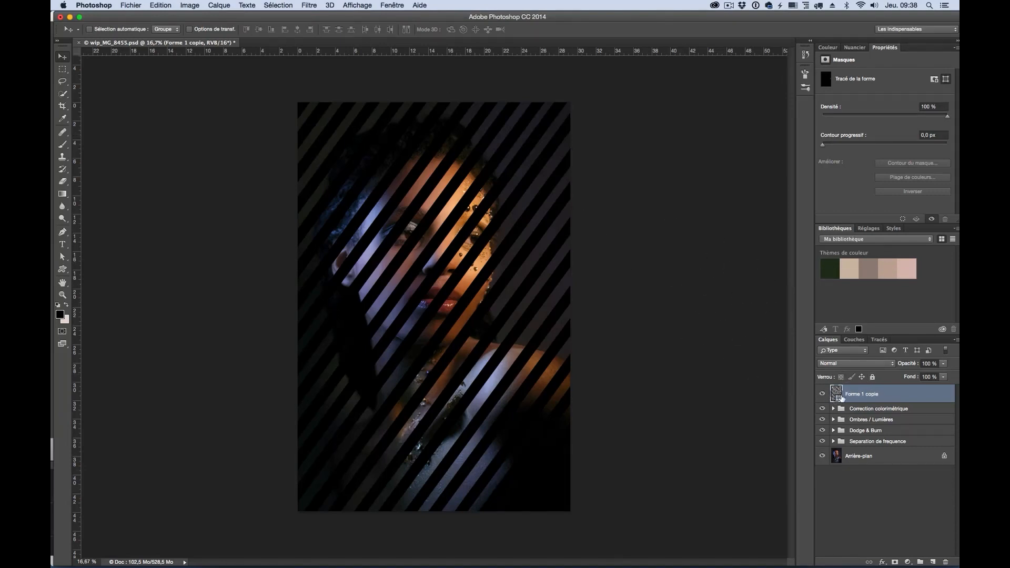
Enlarge the merged stripe shape with Free Transform until it extends well beyond the canvas and its bands are wider.
key("super+t")
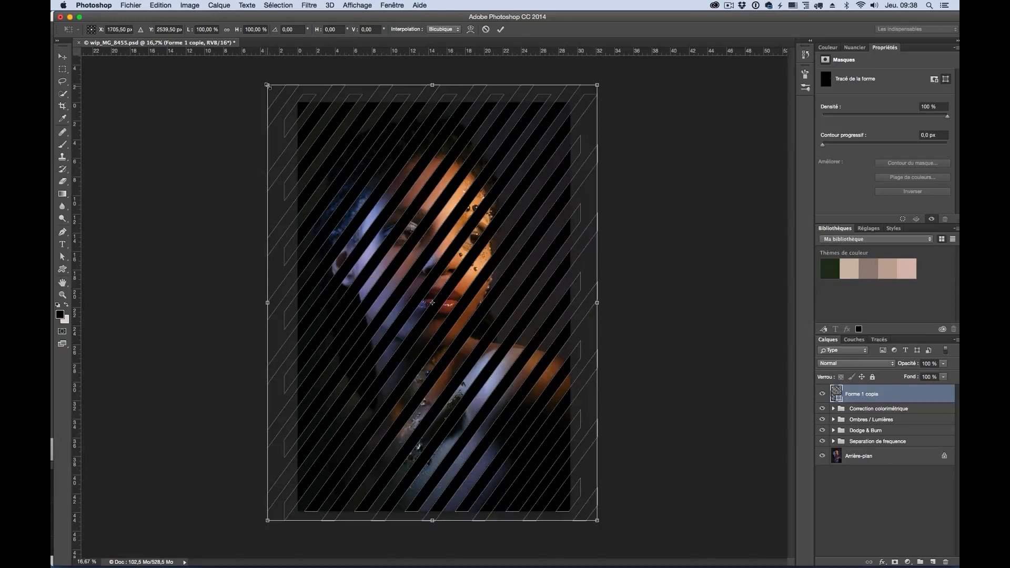
left_click_drag(267, 85, 206, 35)
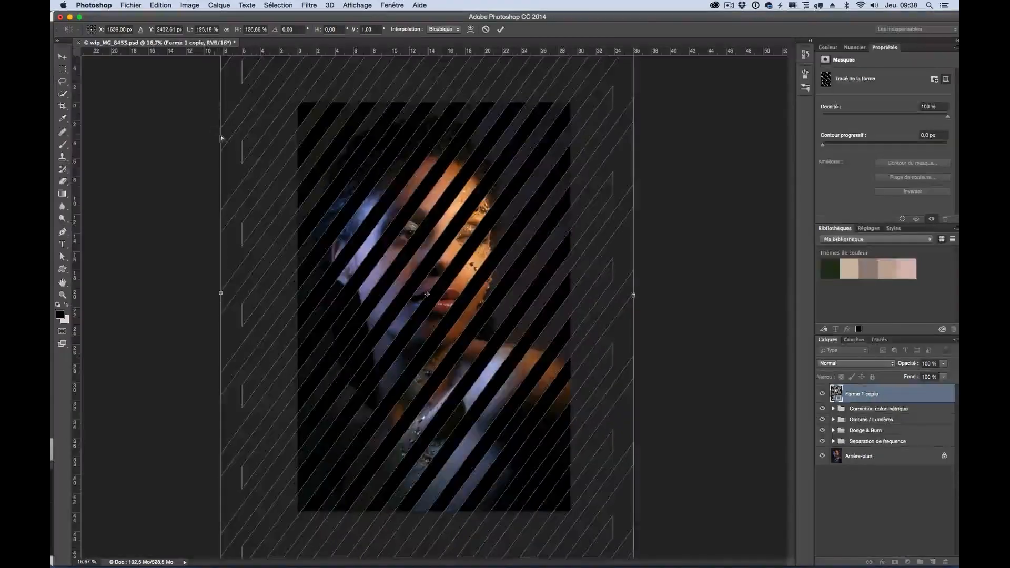
key("super+minus")
key("super+minus")
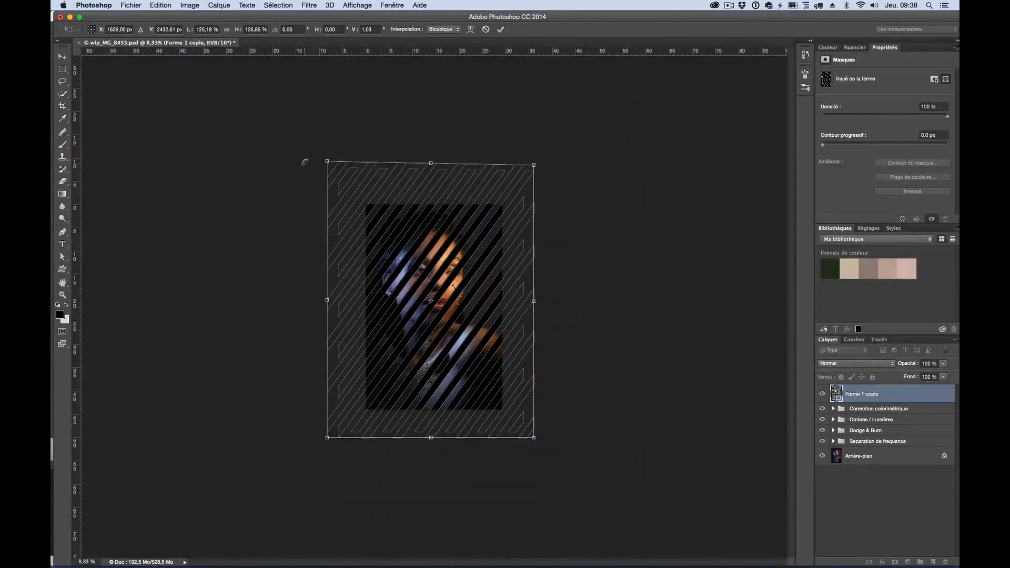
left_click_drag(322, 160, 272, 108)
key("Return")
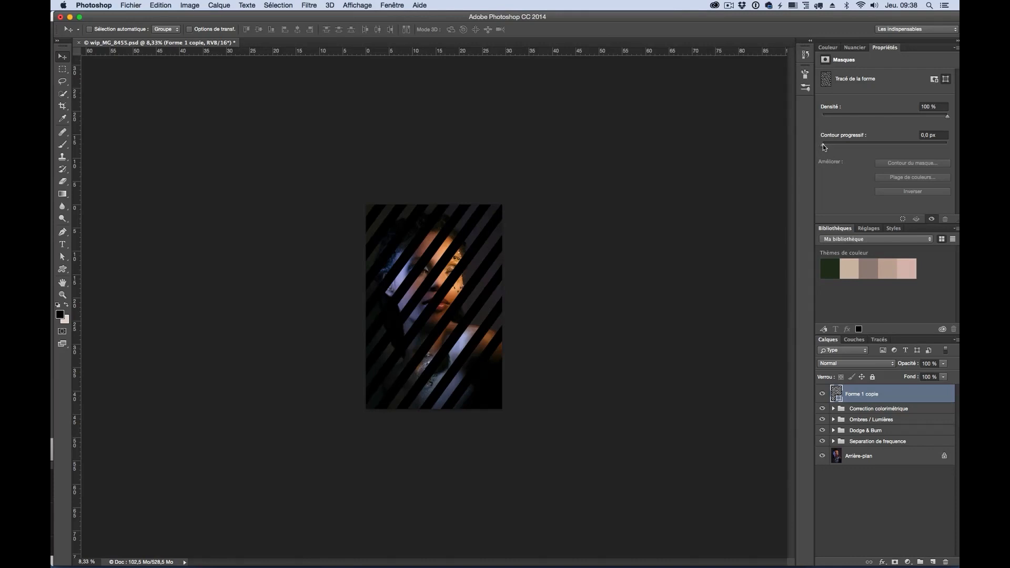
Soften the stripes into blurred shadows by setting the shape's feather (Contour progressif) to 112.7 px.
left_click_drag(823, 144, 900, 140)
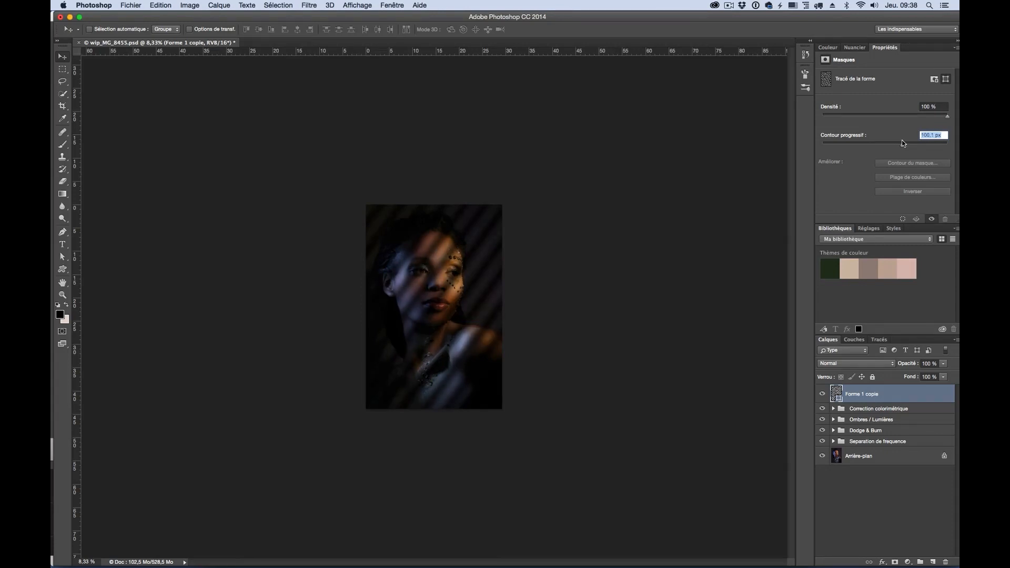
left_click_drag(903, 140, 905, 140)
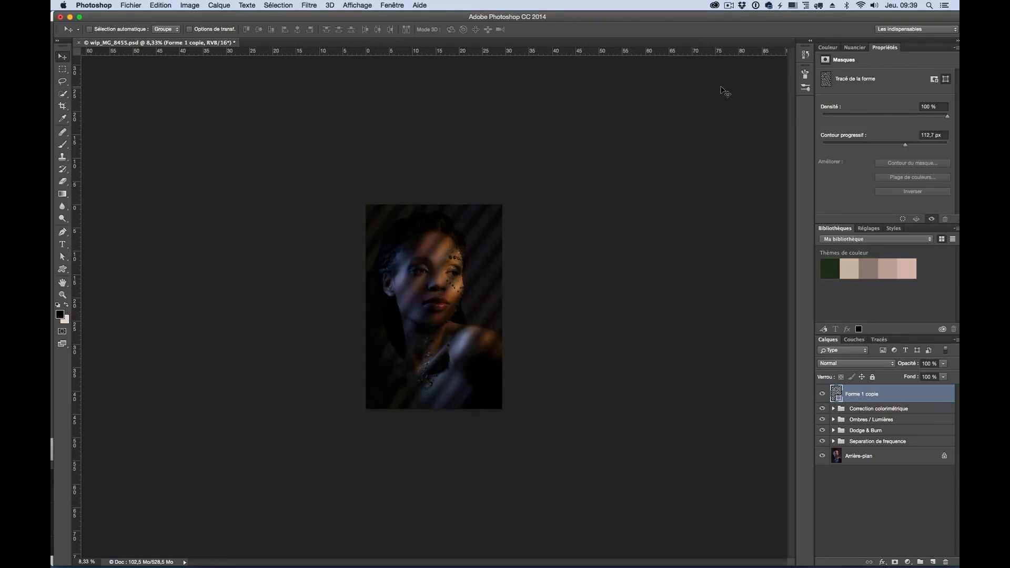
key("super+plus")
key("super+plus")
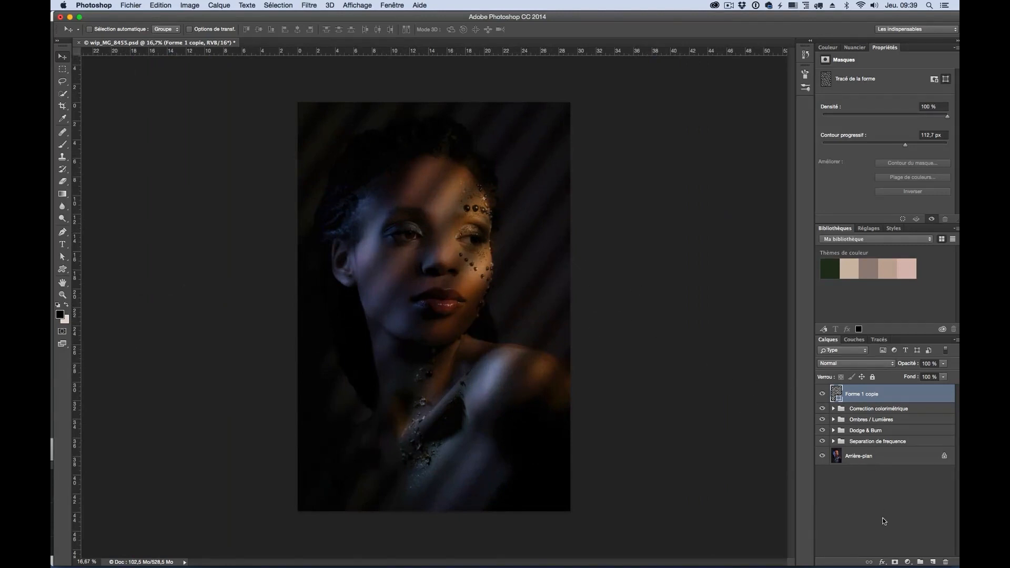
Add a layer mask to Forme 1 copie and paint the stripes off the face, chest and shoulder with a black 400 brush at 50% opacity.
left_click(896, 562)
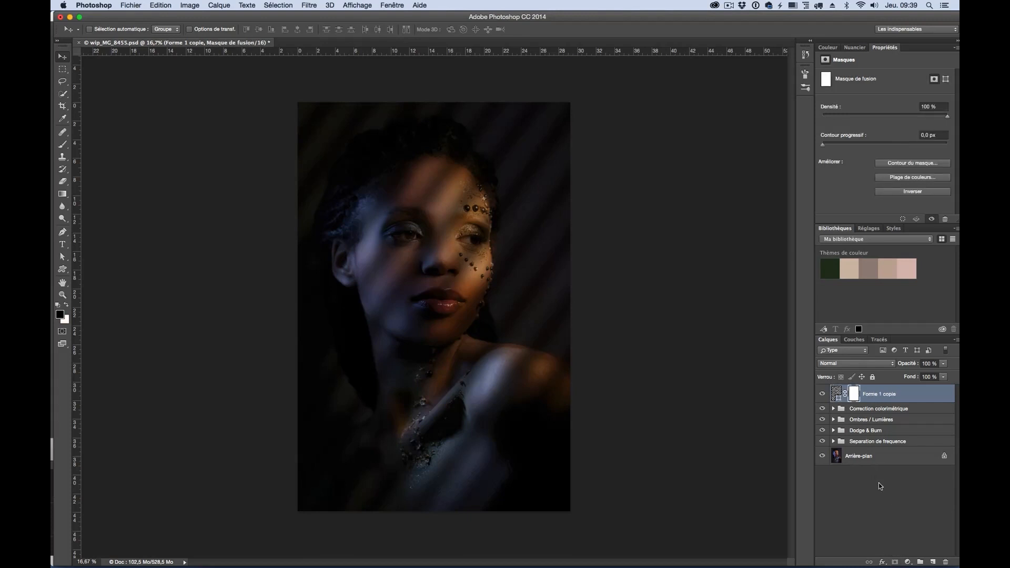
key("b")
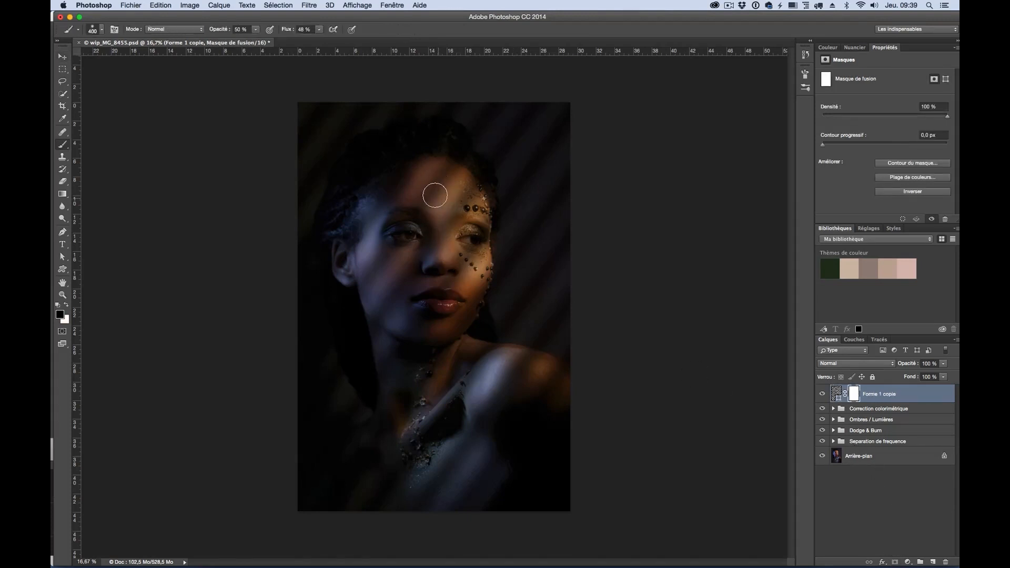
mouse_move(460, 214)
left_mouse_down()
mouse_move(466, 250)
mouse_move(444, 165)
mouse_move(458, 300)
mouse_move(464, 170)
mouse_move(458, 308)
mouse_move(467, 227)
mouse_move(453, 297)
mouse_move(418, 310)
mouse_move(377, 271)
mouse_move(423, 163)
mouse_move(459, 180)
mouse_move(416, 181)
mouse_move(448, 170)
mouse_move(475, 209)
mouse_move(466, 171)
mouse_move(474, 222)
mouse_move(452, 309)
mouse_move(462, 266)
mouse_move(409, 302)
mouse_move(465, 284)
mouse_move(403, 276)
mouse_move(439, 327)
mouse_move(375, 261)
mouse_move(376, 309)
mouse_move(401, 368)
mouse_move(423, 329)
mouse_move(434, 343)
mouse_move(429, 376)
mouse_move(414, 291)
mouse_move(432, 355)
mouse_move(449, 351)
mouse_move(436, 327)
mouse_move(451, 252)
mouse_move(445, 314)
mouse_move(431, 271)
mouse_move(424, 276)
mouse_move(437, 200)
mouse_move(447, 302)
mouse_move(456, 202)
mouse_move(473, 236)
mouse_move(468, 270)
left_mouse_up()
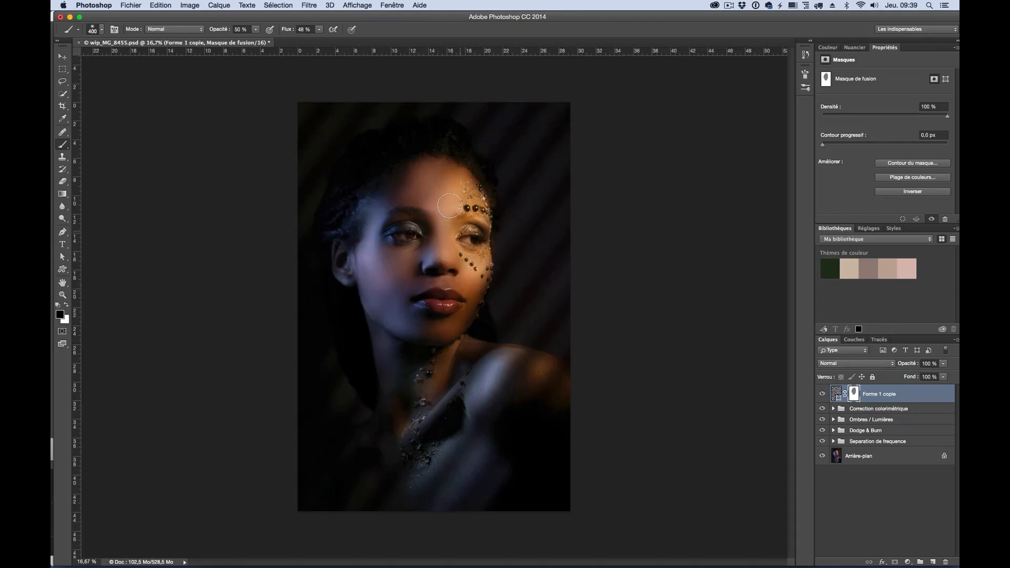
mouse_move(450, 205)
left_mouse_down()
mouse_move(471, 283)
mouse_move(476, 257)
left_mouse_up()
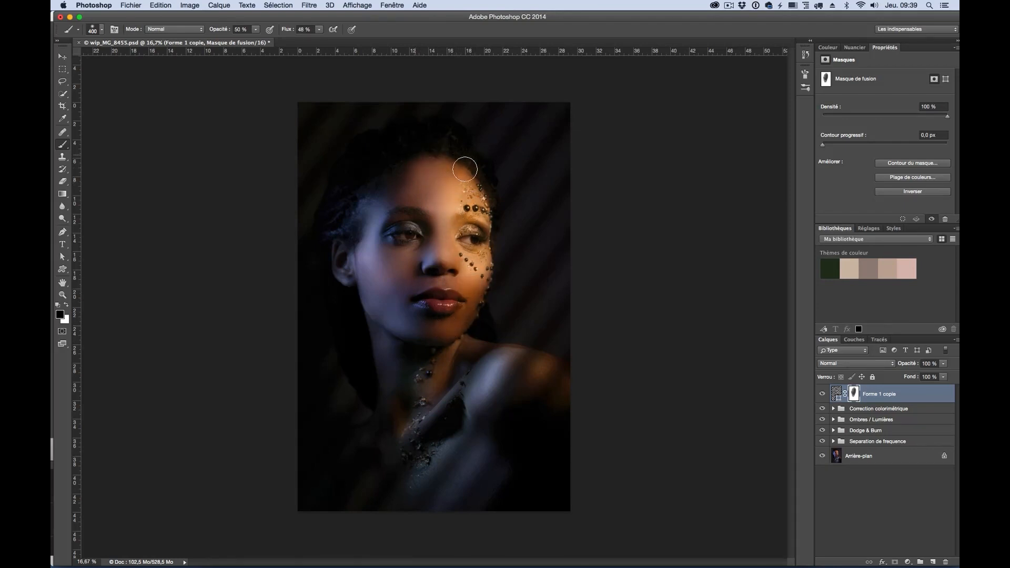
mouse_move(397, 169)
left_mouse_down()
mouse_move(349, 235)
mouse_move(348, 257)
mouse_move(350, 192)
mouse_move(382, 163)
mouse_move(339, 233)
mouse_move(339, 207)
mouse_move(363, 355)
mouse_move(374, 358)
mouse_move(398, 254)
left_mouse_up()
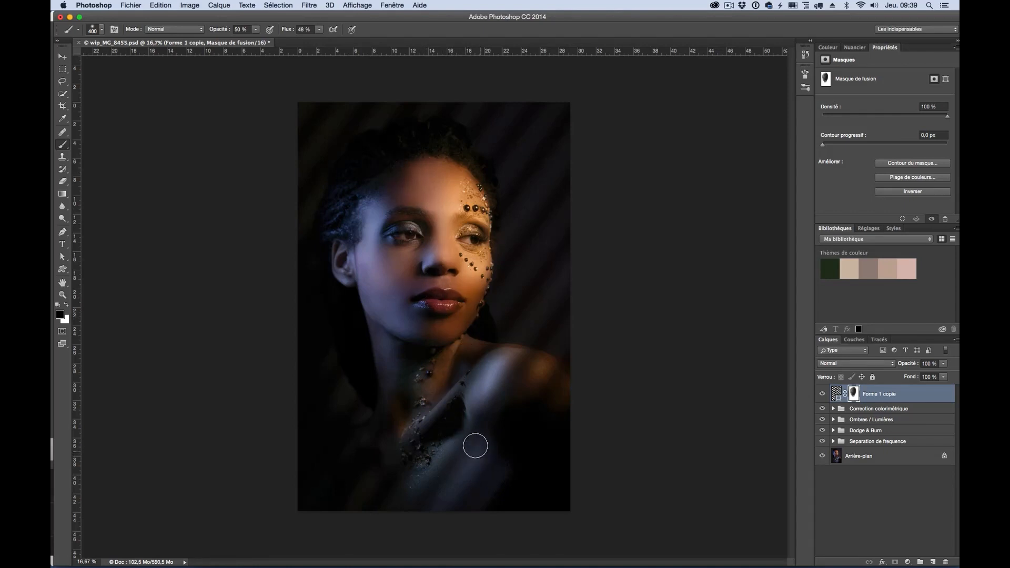
mouse_move(467, 432)
left_mouse_down()
mouse_move(492, 491)
mouse_move(462, 427)
mouse_move(486, 457)
mouse_move(485, 505)
mouse_move(431, 495)
mouse_move(384, 503)
mouse_move(391, 461)
left_mouse_up()
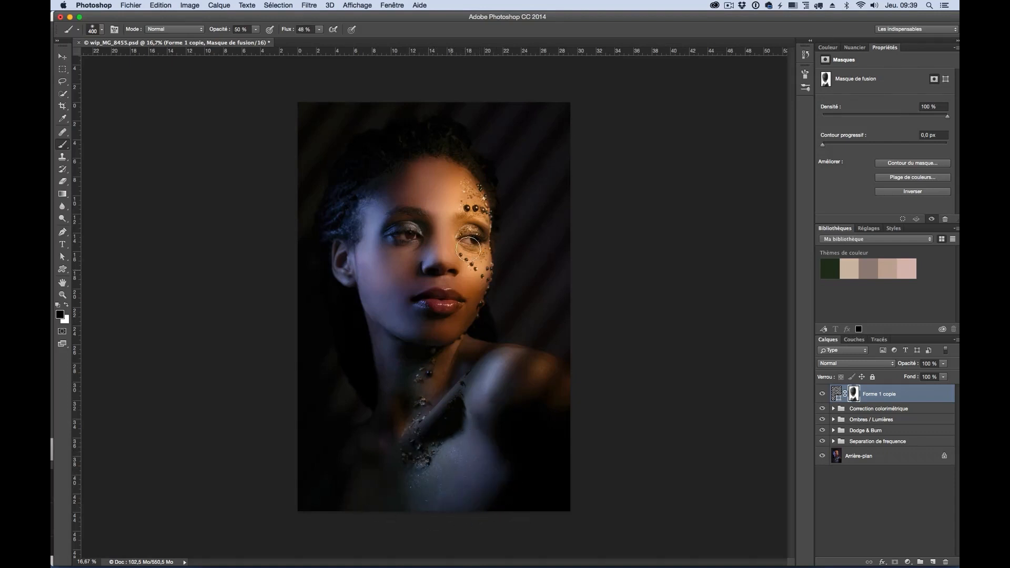
mouse_move(558, 386)
left_mouse_down()
mouse_move(543, 365)
mouse_move(508, 358)
mouse_move(541, 421)
mouse_move(522, 365)
mouse_move(567, 414)
mouse_move(543, 388)
mouse_move(550, 392)
mouse_move(498, 404)
mouse_move(431, 369)
mouse_move(461, 360)
mouse_move(548, 372)
mouse_move(503, 362)
mouse_move(569, 376)
mouse_move(460, 354)
mouse_move(570, 379)
mouse_move(447, 358)
mouse_move(451, 422)
mouse_move(528, 485)
mouse_move(373, 477)
mouse_move(355, 503)
mouse_move(358, 443)
mouse_move(354, 462)
mouse_move(418, 485)
left_mouse_up()
mouse_move(394, 234)
left_mouse_down()
mouse_move(392, 294)
mouse_move(383, 221)
mouse_move(382, 306)
mouse_move(378, 217)
mouse_move(374, 297)
mouse_move(408, 224)
mouse_move(388, 306)
left_mouse_up()
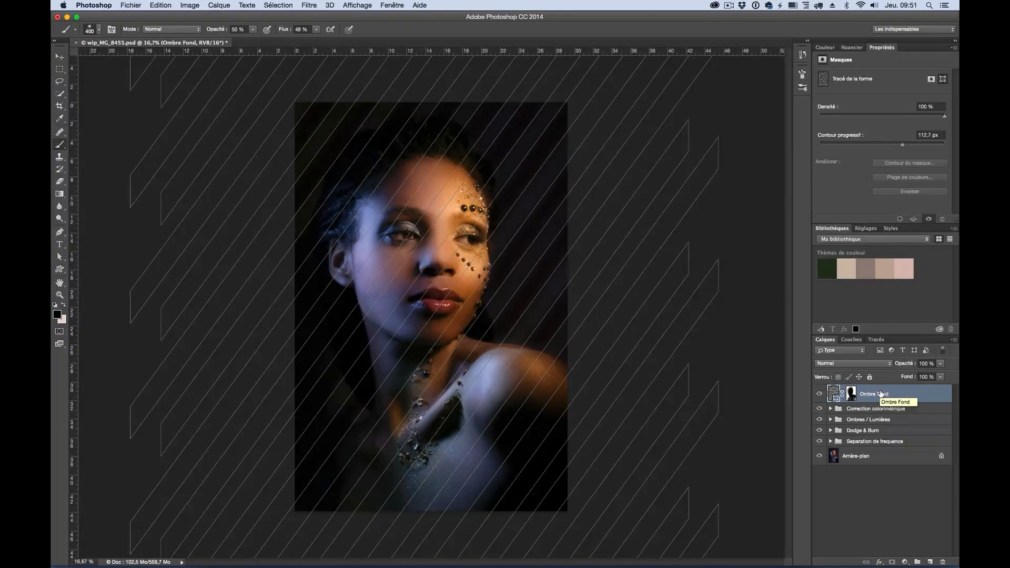
Stamp all visible layers onto a new layer above Ombre Fond and start an iris blur (Flou de diaphragme) on it.
key("super+alt+shift+e")
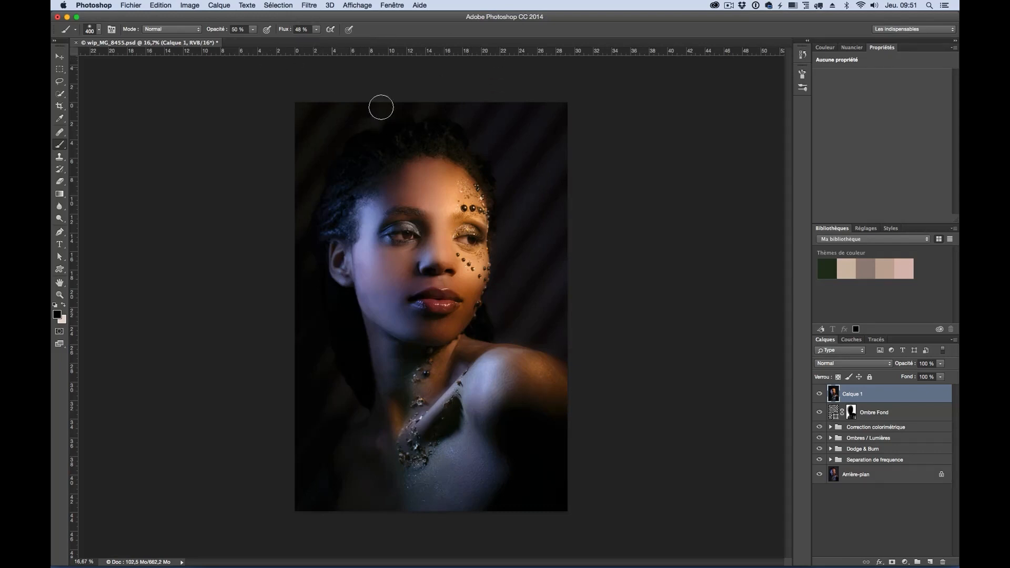
left_click(308, 7)
mouse_move(366, 154)
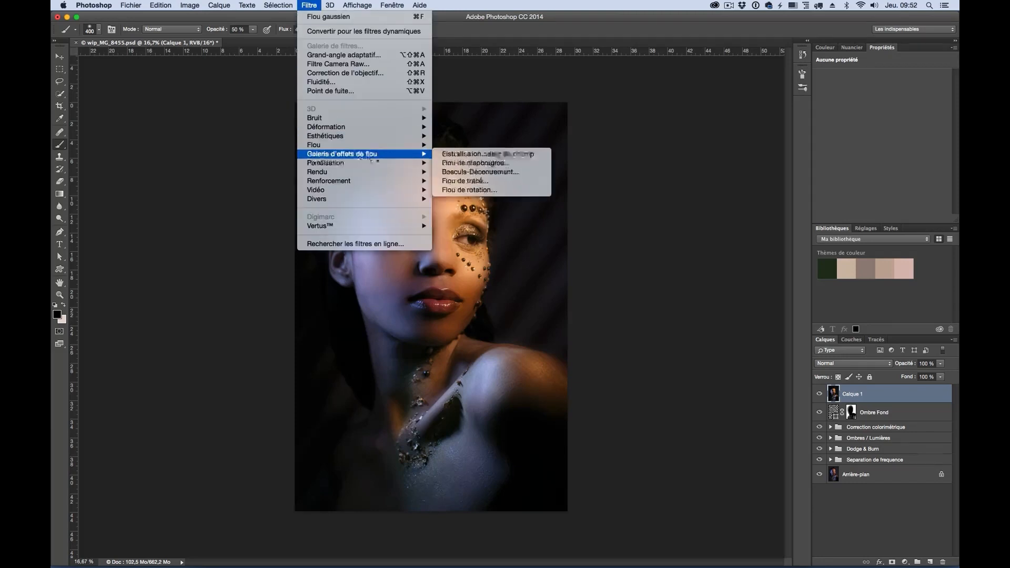
left_click(463, 167)
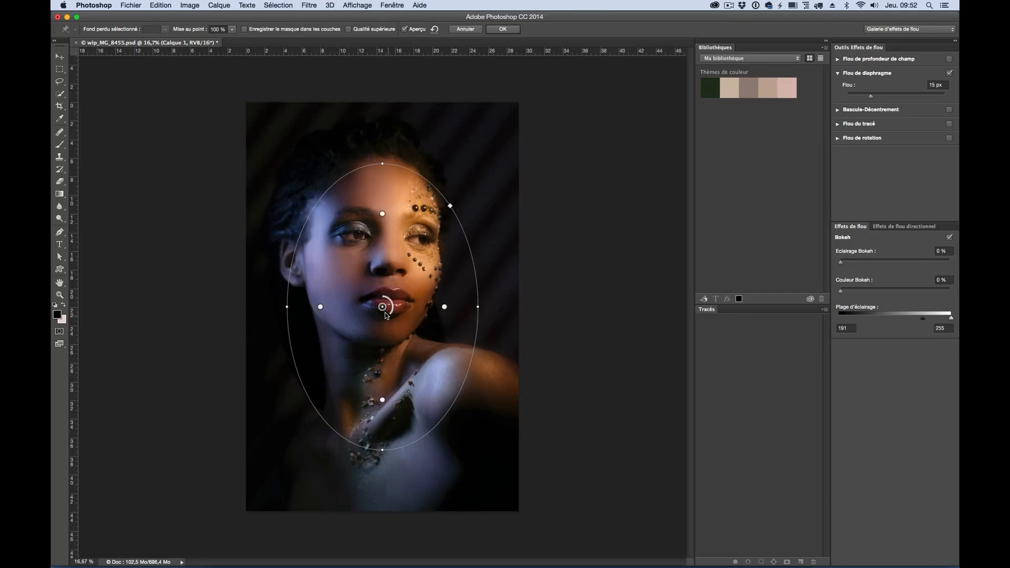
Centre the iris blur between the eyes, enlarge its ellipse beyond the portrait's sides, and keep the sharp zone around the face from forehead to lips.
left_click_drag(383, 307, 393, 238)
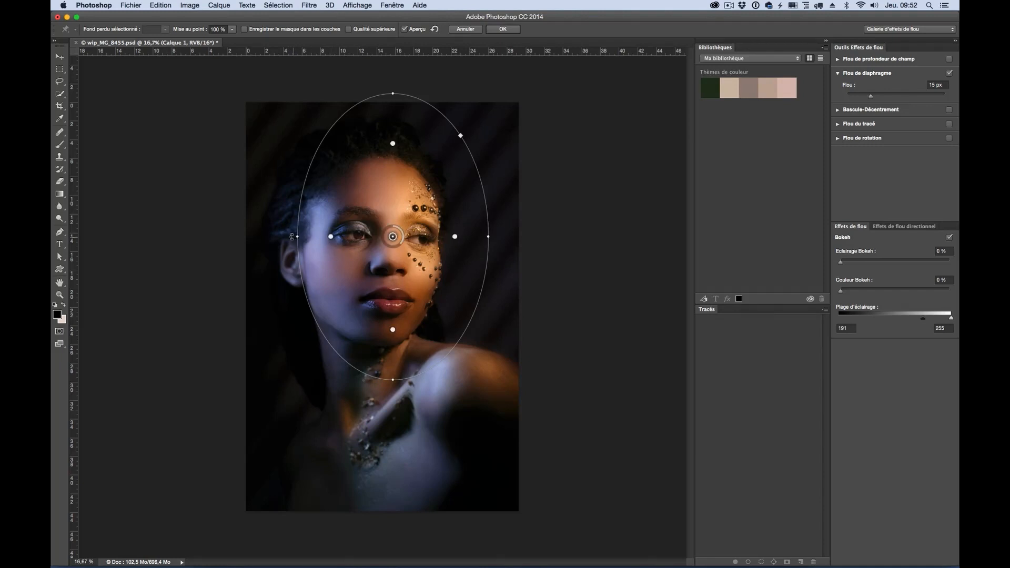
left_click_drag(292, 237, 329, 237)
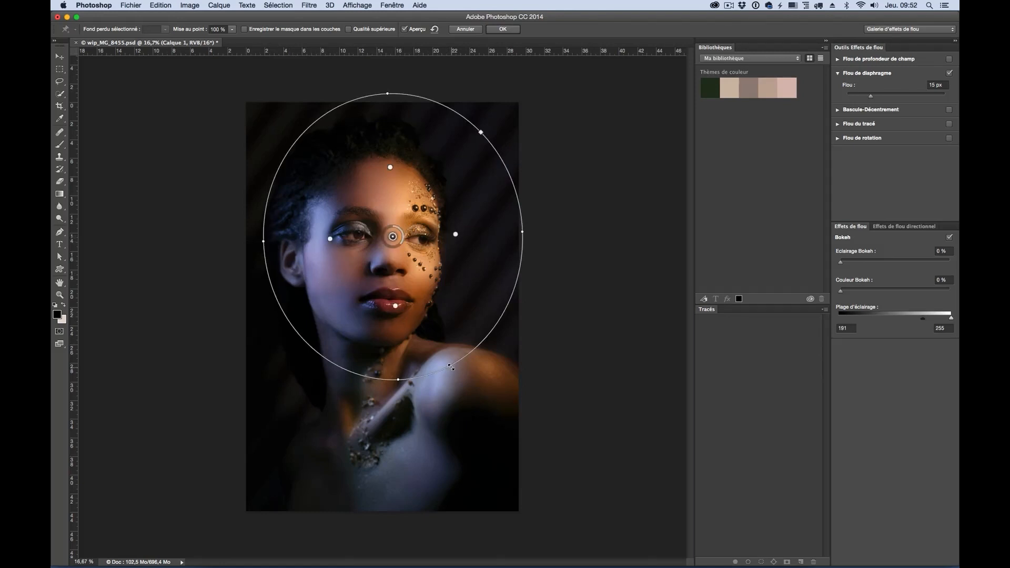
left_click_drag(450, 365, 478, 429)
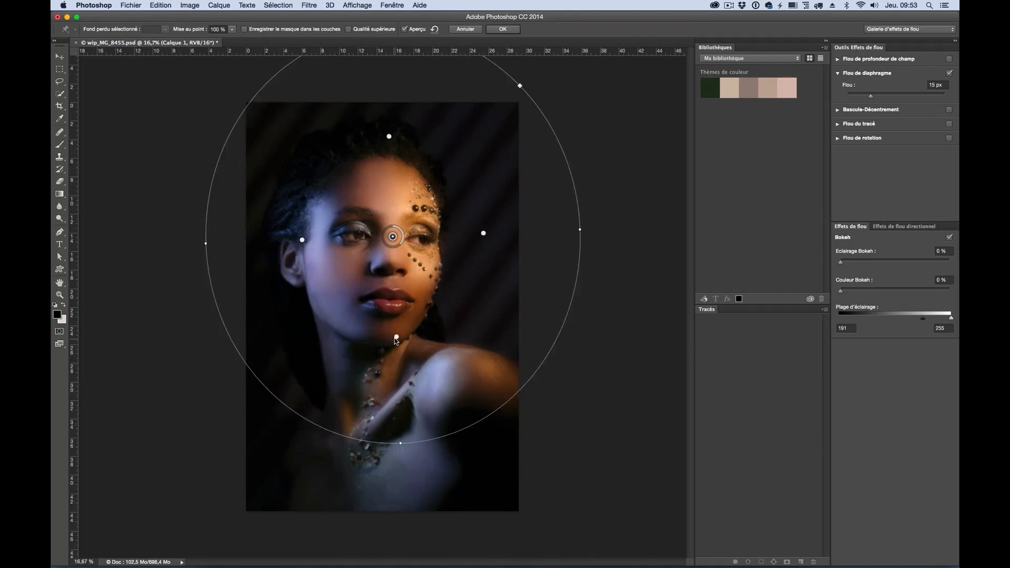
left_click_drag(394, 330, 387, 307)
left_click(395, 307)
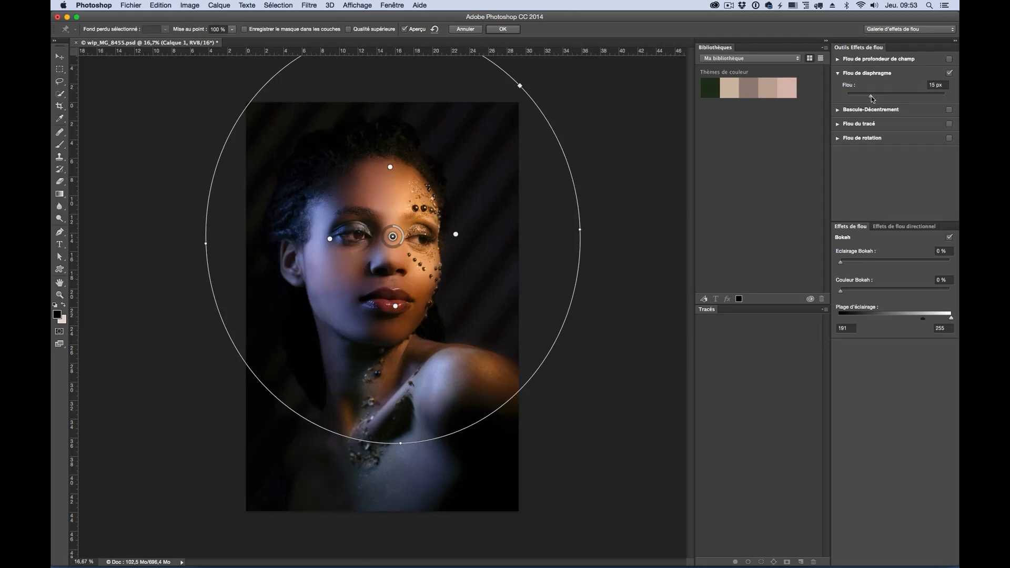
Set the iris blur to 41 px and apply it in high quality with its mask saved to the channels.
left_click_drag(872, 99, 885, 96)
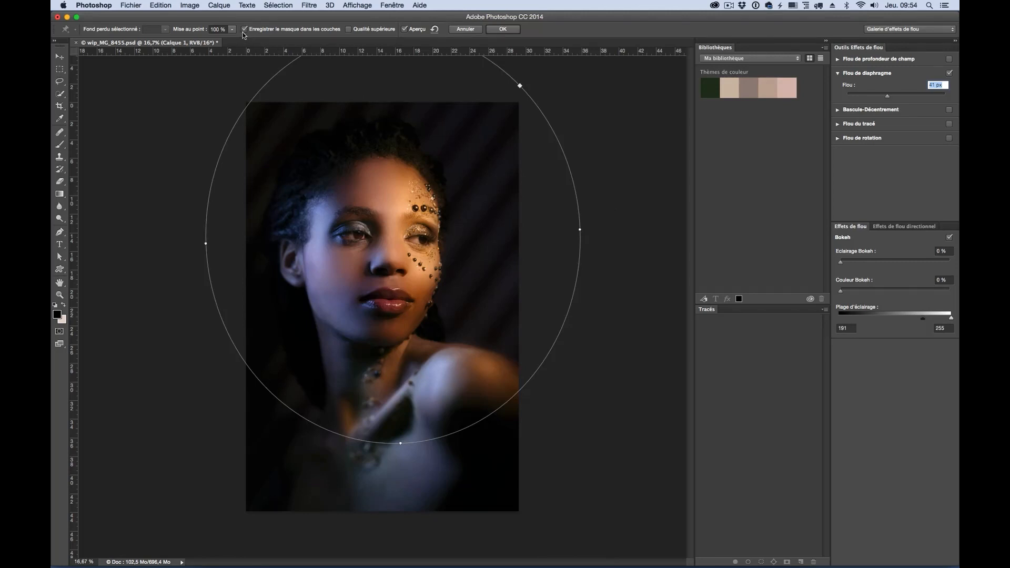
left_click(349, 30)
left_click(502, 30)
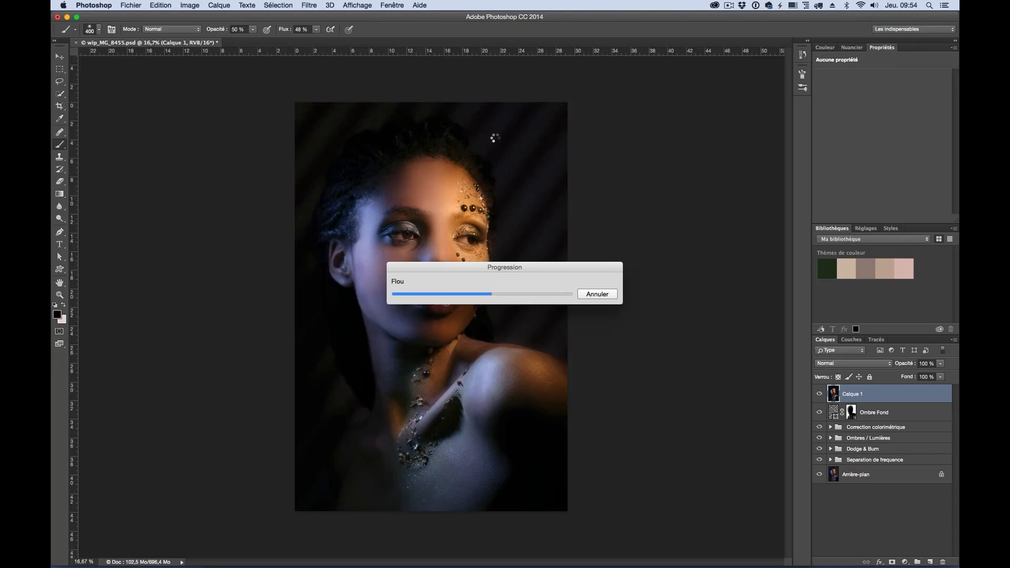
left_click_drag(542, 273, 702, 68)
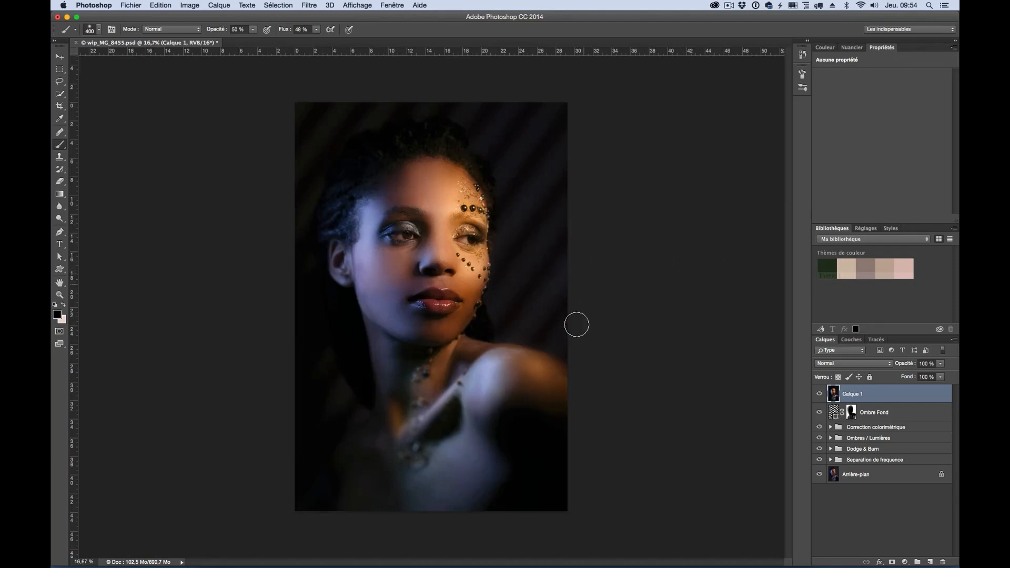
Load the Masque de flou channel as a selection and return to the layers.
left_click(850, 340)
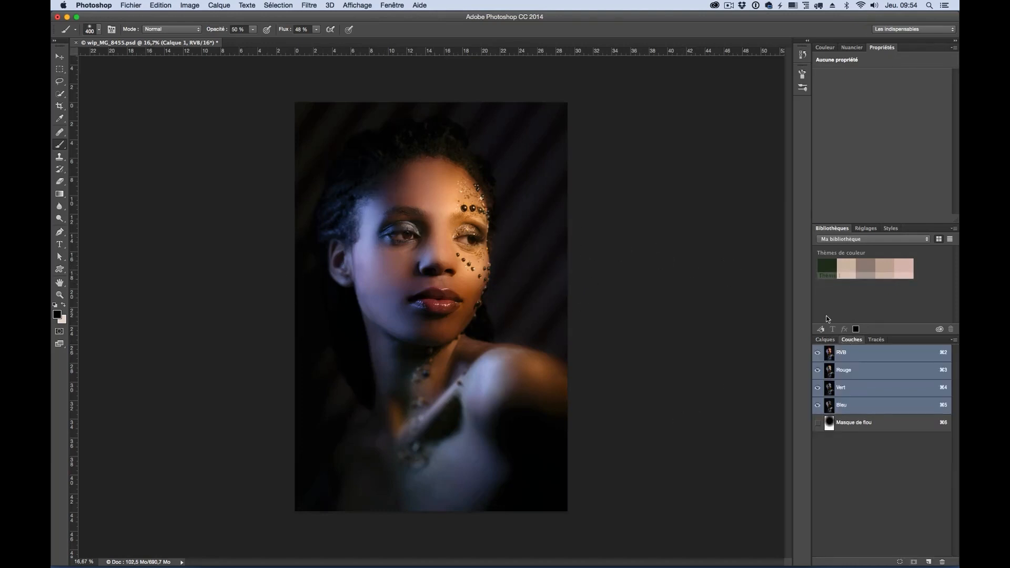
left_click(830, 425, "super")
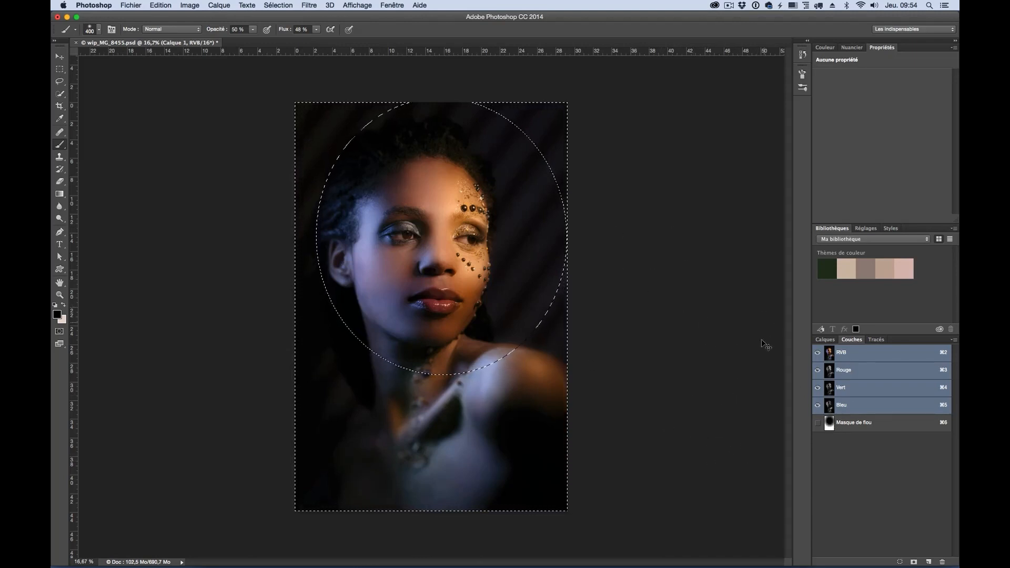
left_click(820, 340)
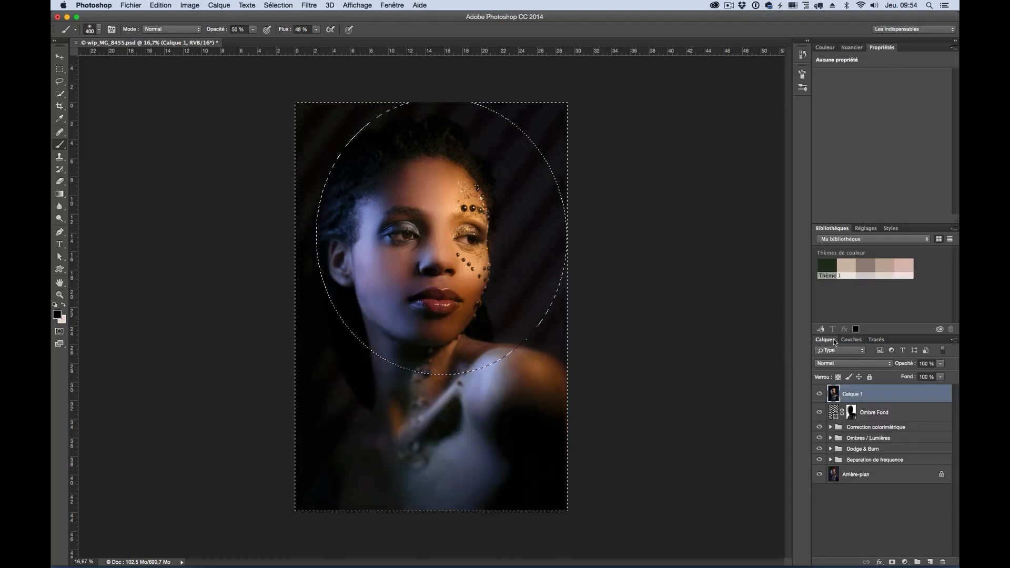
left_click(851, 340)
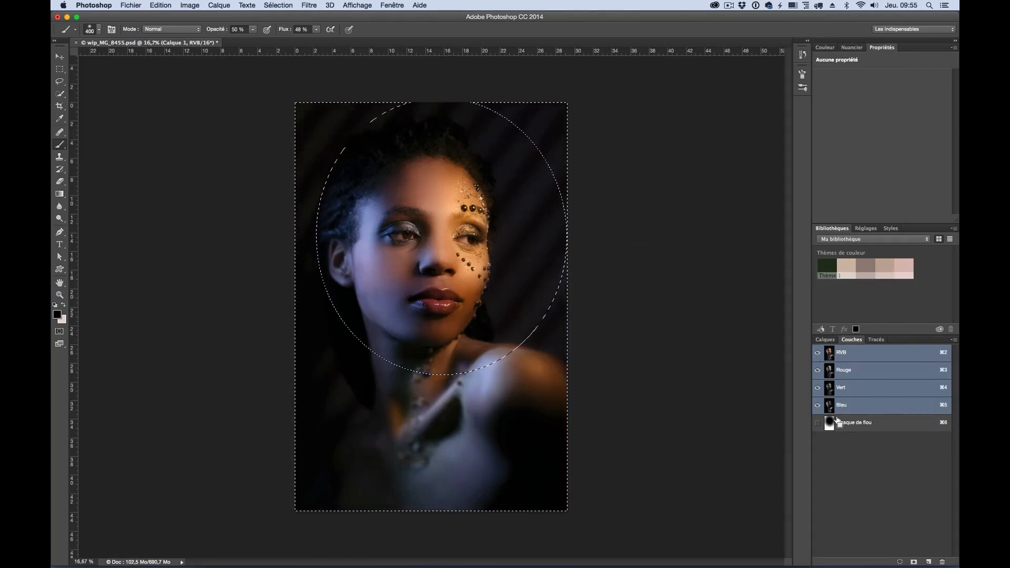
left_click(824, 339)
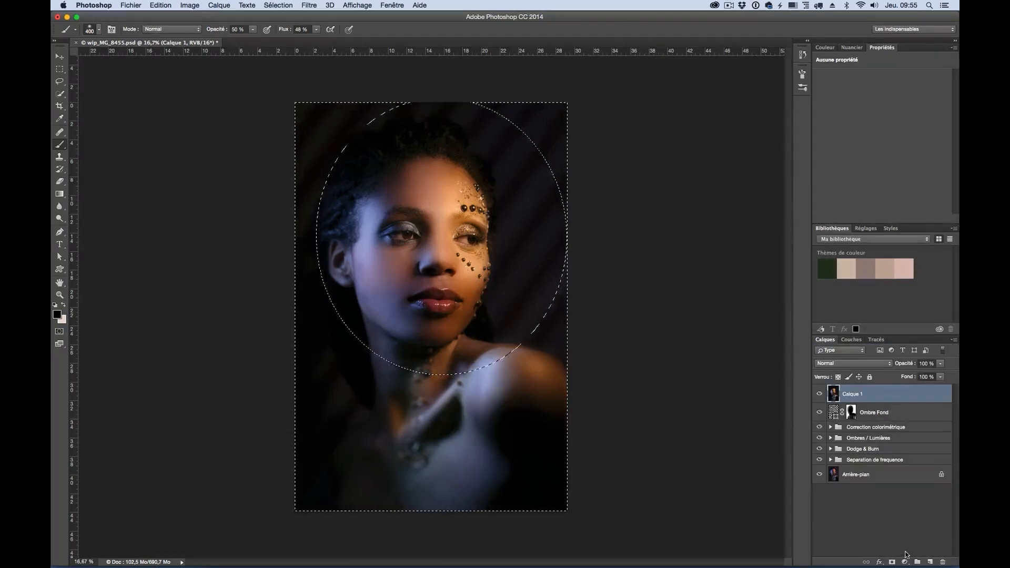
Add a Curves adjustment layer masked by the selection and darken the surroundings with a point at input 72, output 43.
left_click(904, 561)
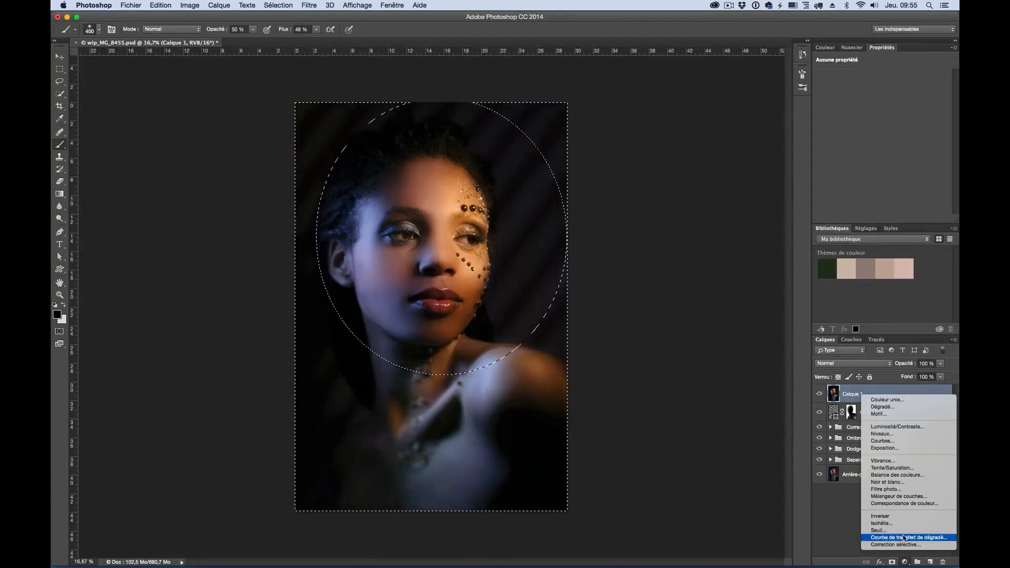
left_click(901, 443)
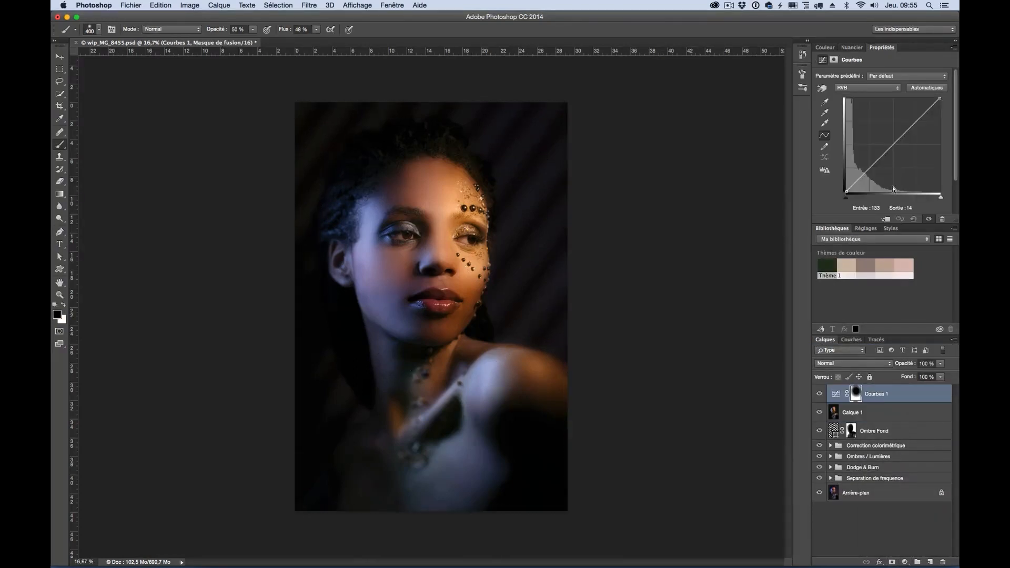
left_click_drag(870, 168, 871, 175)
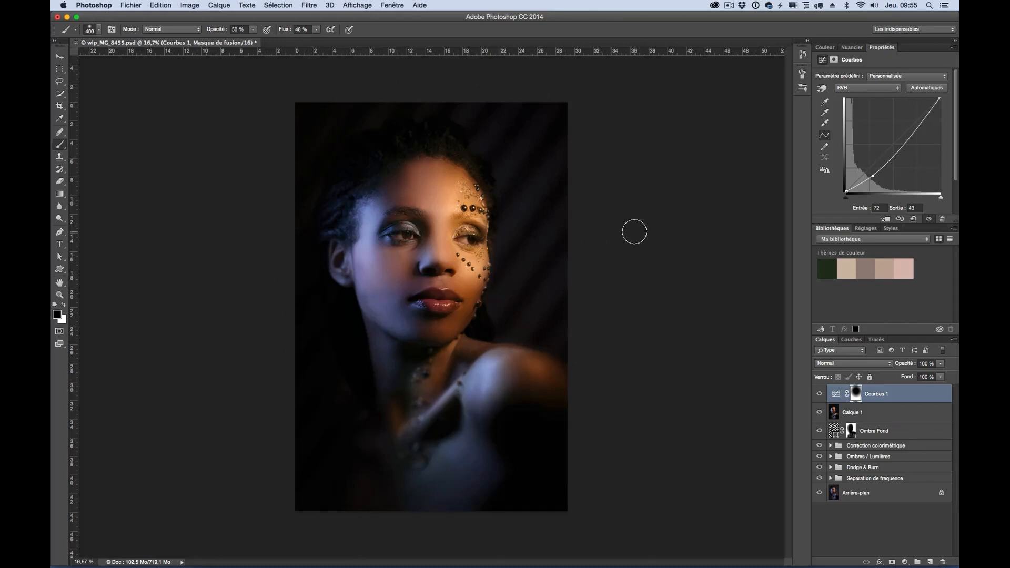
Duplicate Courbes 1, invert the copy's mask, raise its curve point to input 69, output 73, and compare the face with and without it.
key("super+j")
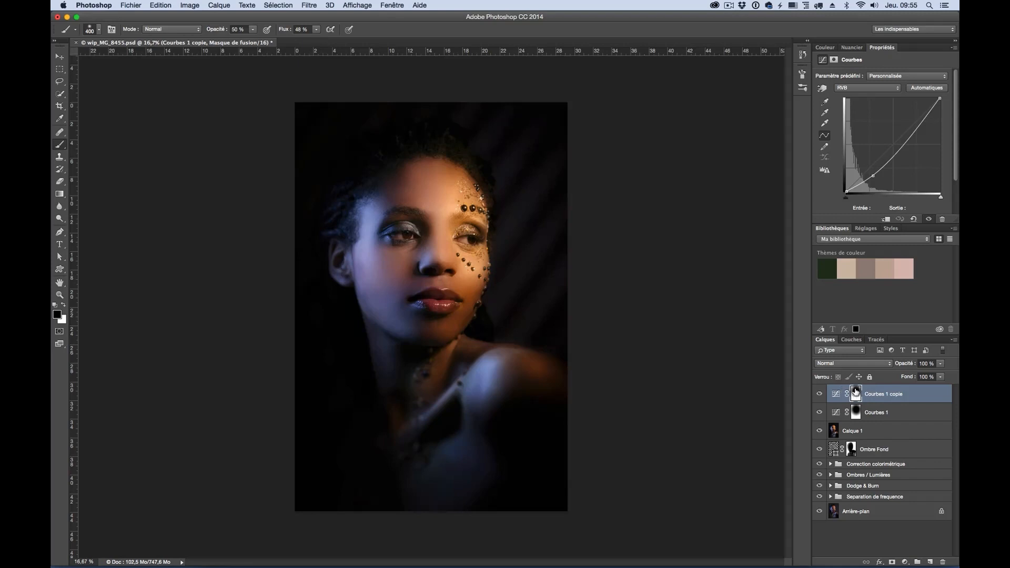
key("super+i")
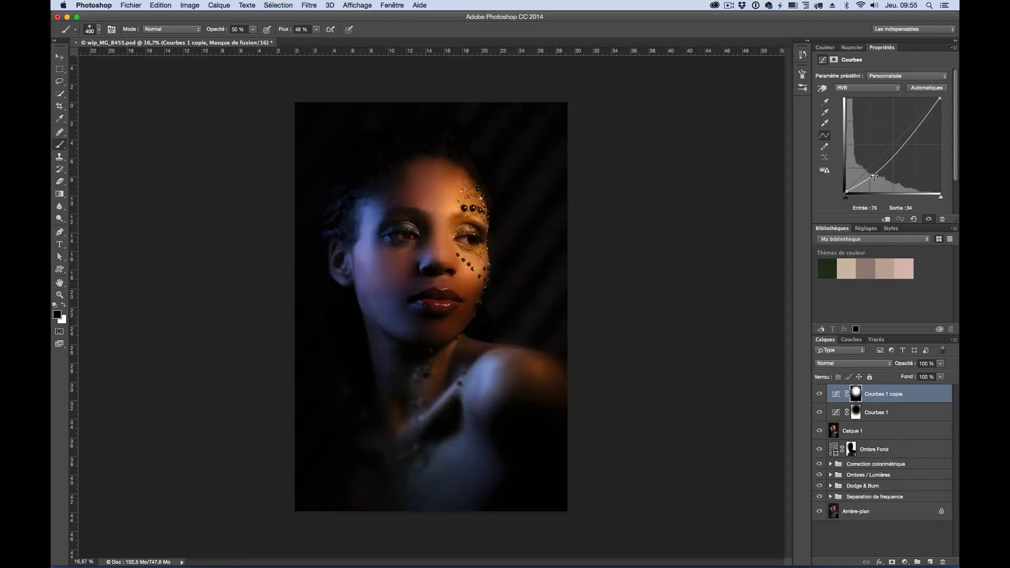
left_click_drag(873, 176, 872, 165)
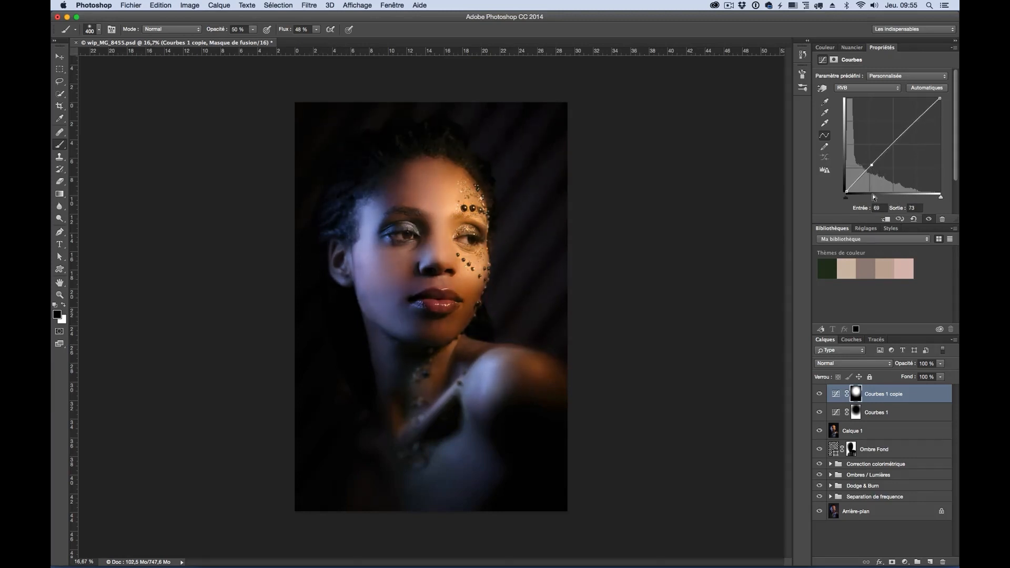
left_click(817, 396)
left_click(817, 394)
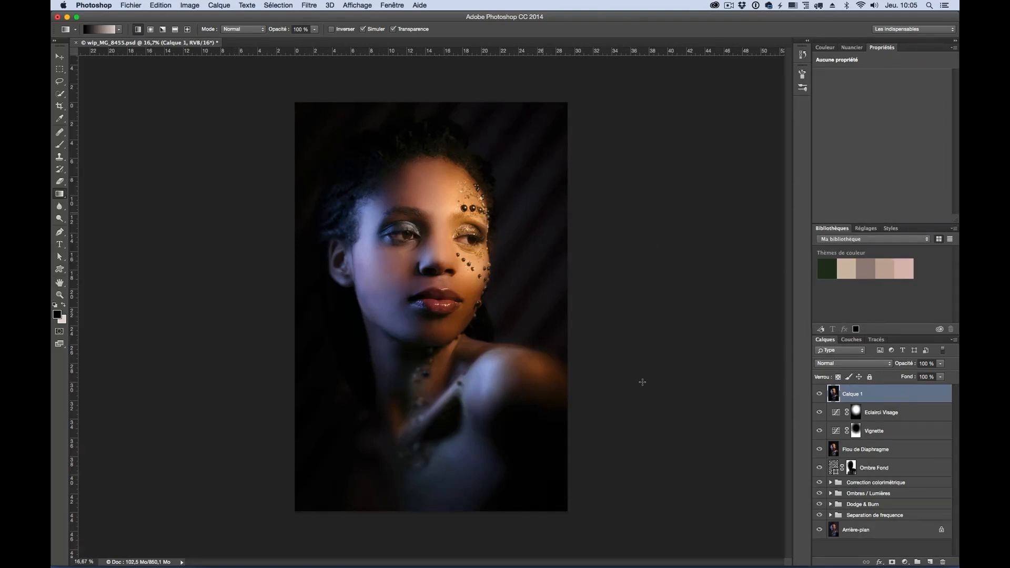
Rename the stamped top layer Calque 1 as Accentuation.
double_click(851, 396)
type("Accentuation")
key("Return")
Apply a high-pass filter (Passe-haut) with a 2.0 px radius to the Accentuation layer, checking the facial details.
left_click(308, 5)
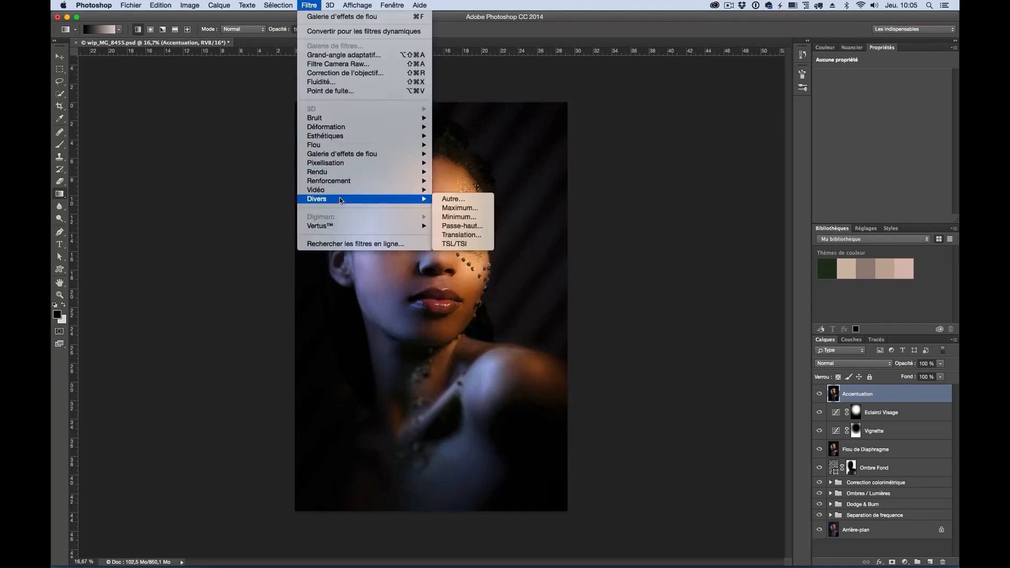
mouse_move(364, 194)
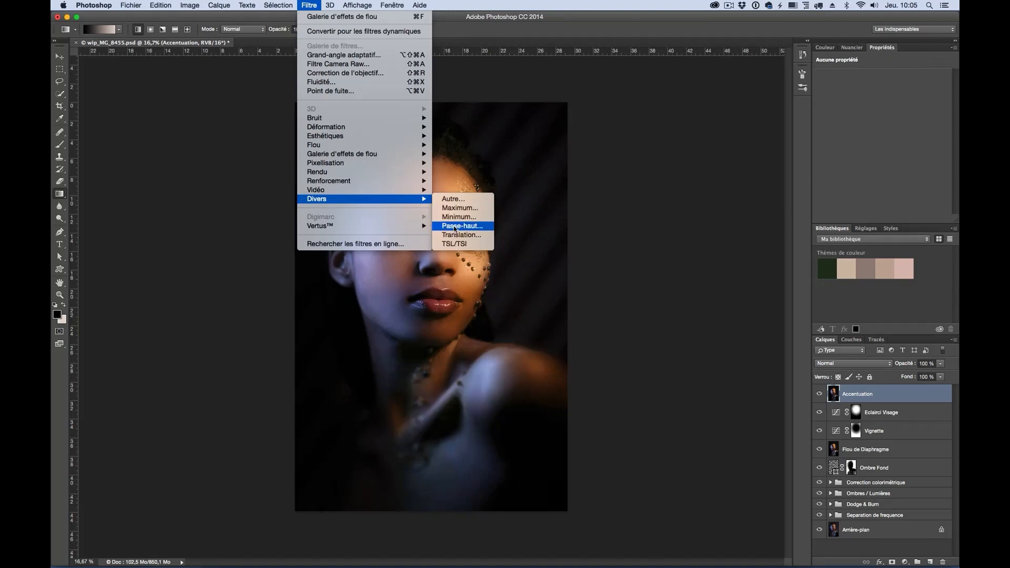
left_click(455, 227)
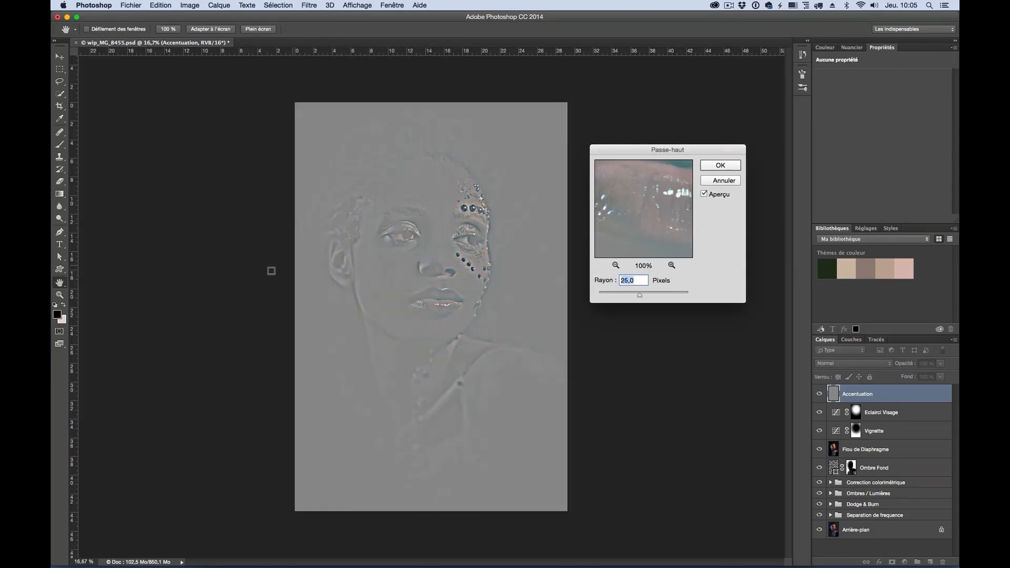
left_click(267, 273, "super")
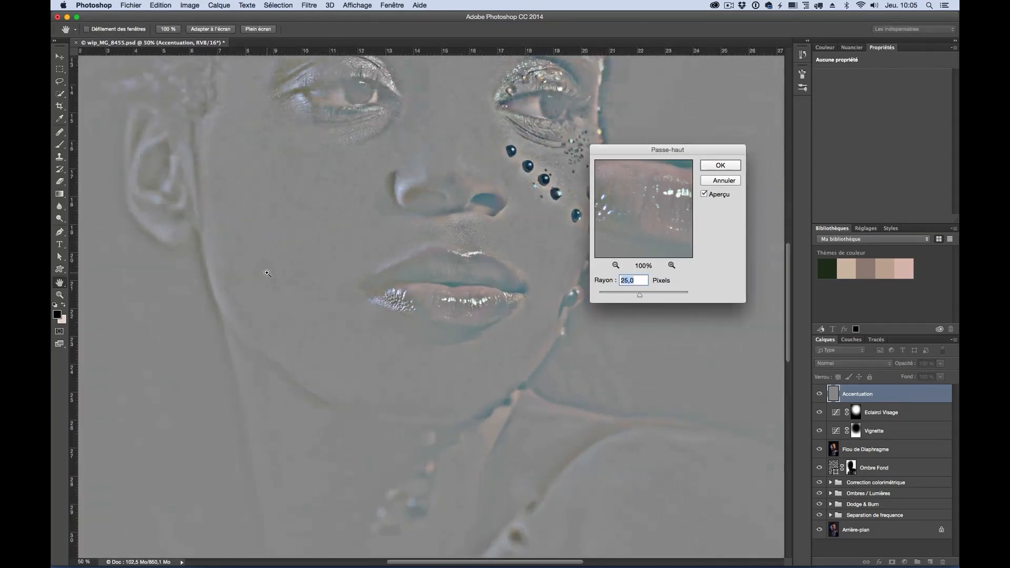
scroll(485, 208, "up", 5)
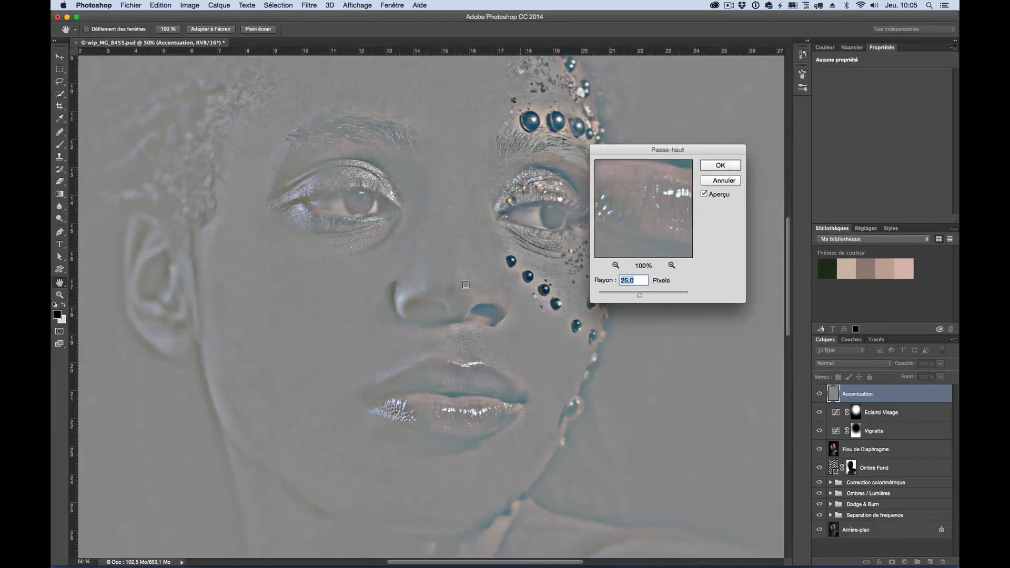
left_click(608, 293)
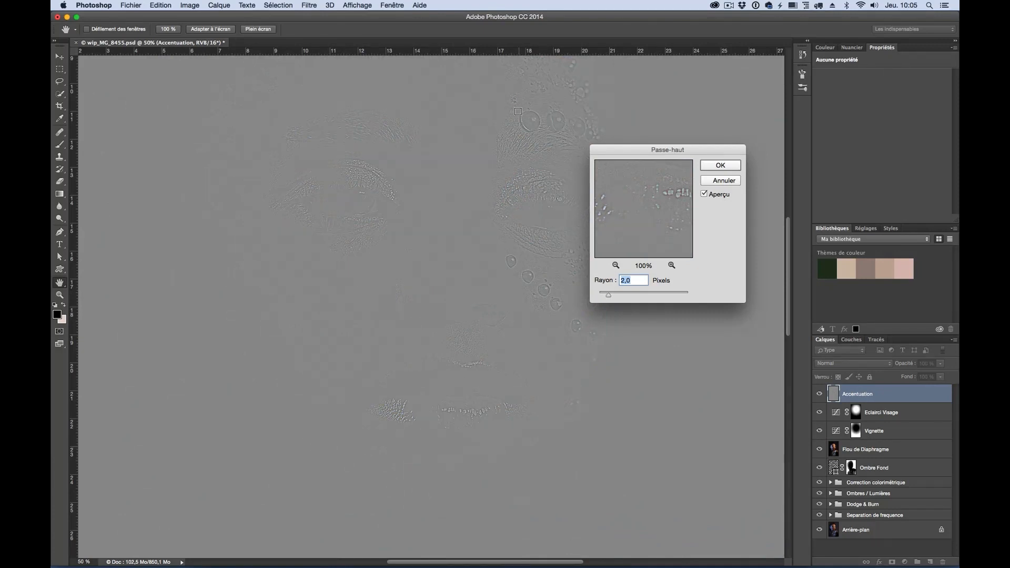
left_click_drag(621, 149, 518, 147)
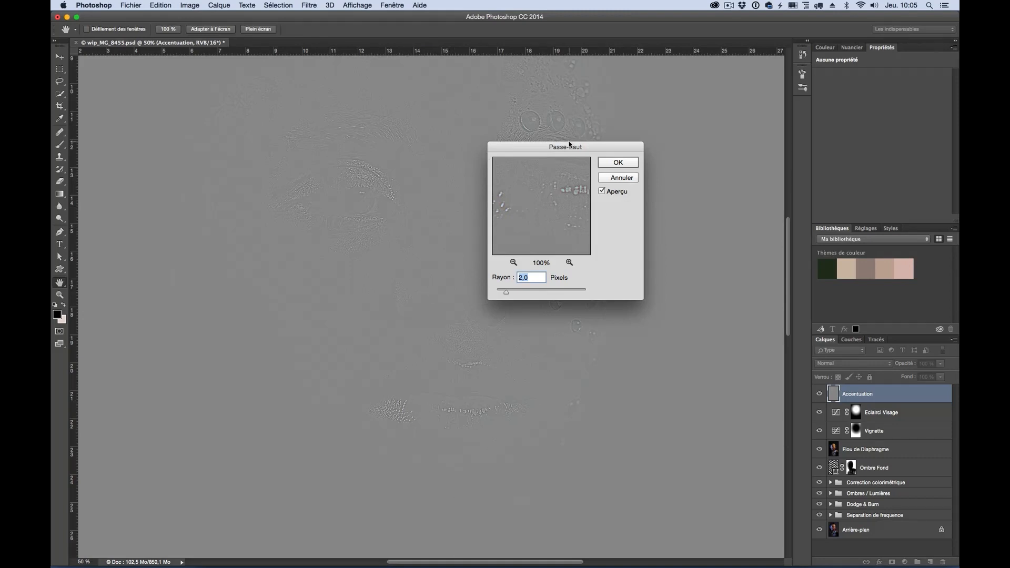
left_click_drag(569, 145, 258, 116)
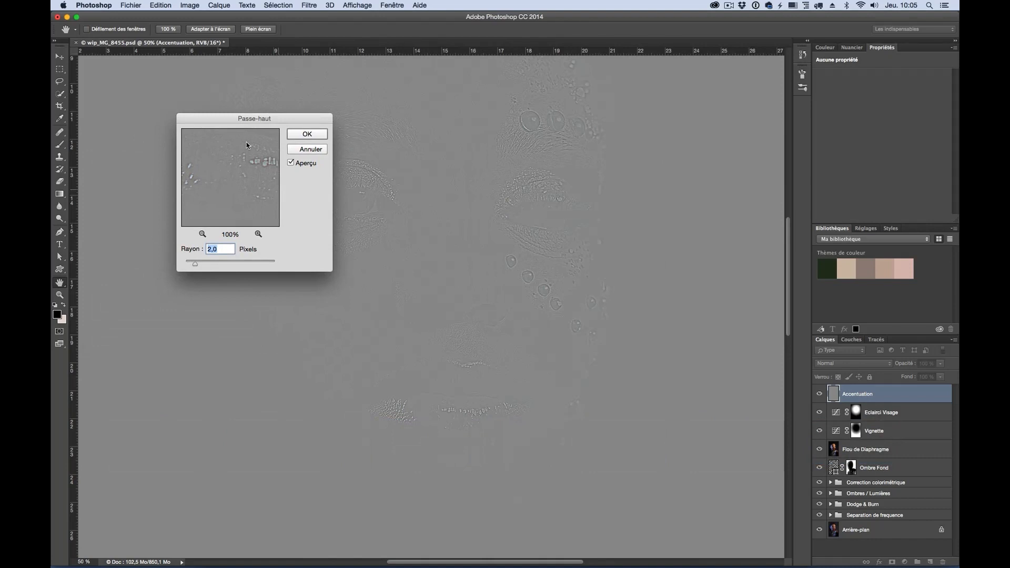
left_click(305, 134)
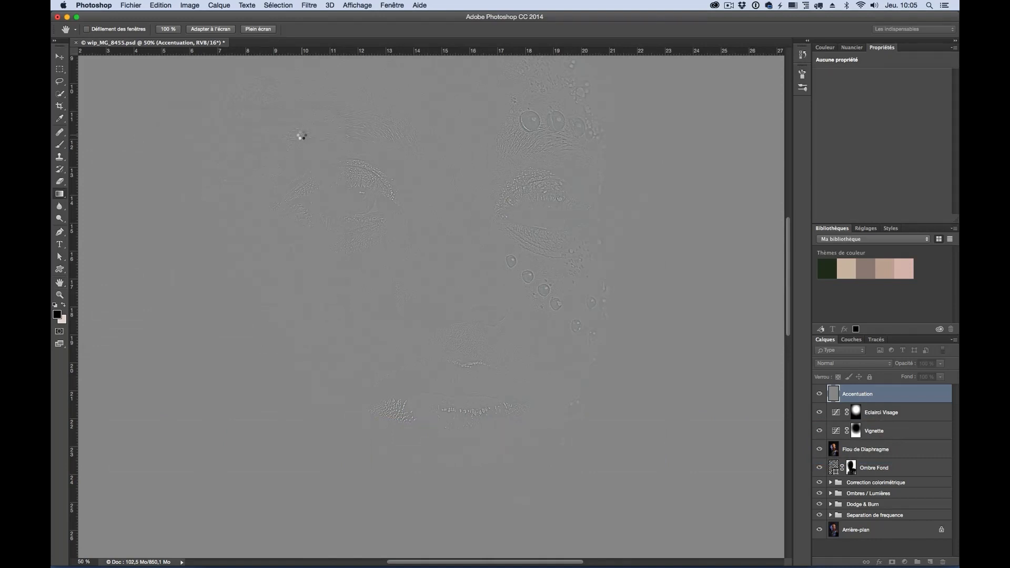
Set the Accentuation layer's blend mode to Incrustation.
key("super+minus")
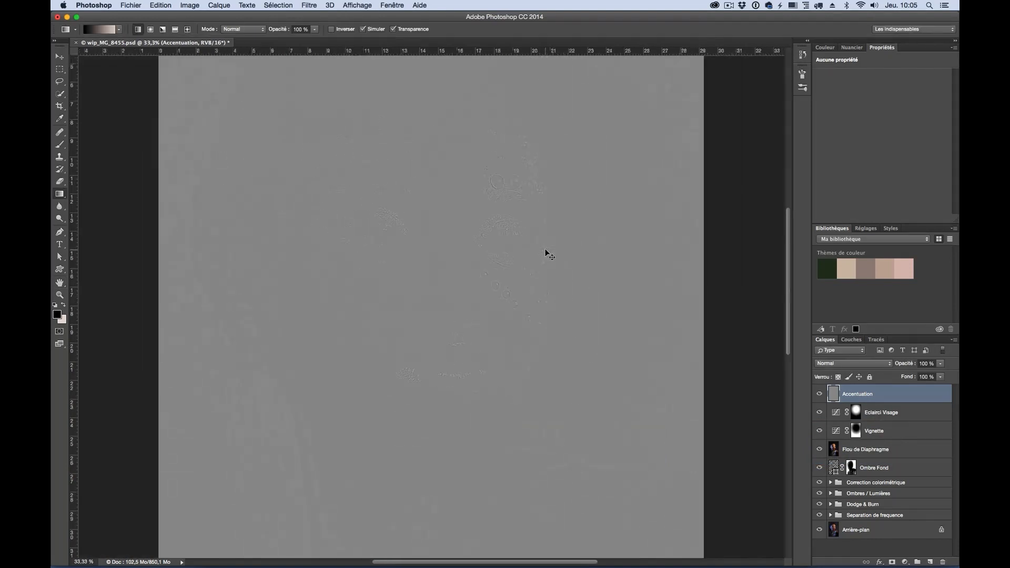
left_click(827, 366)
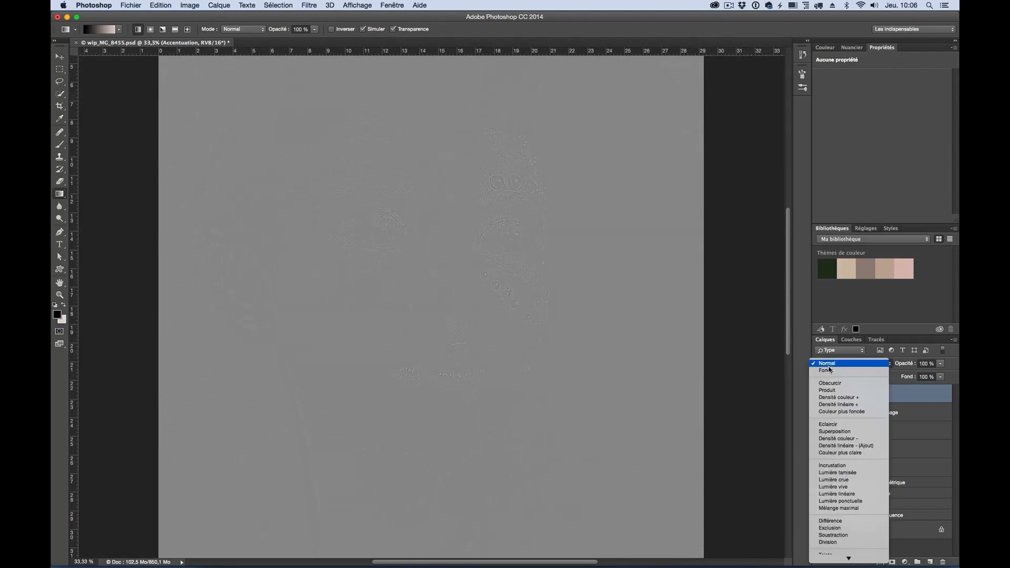
left_click(841, 467)
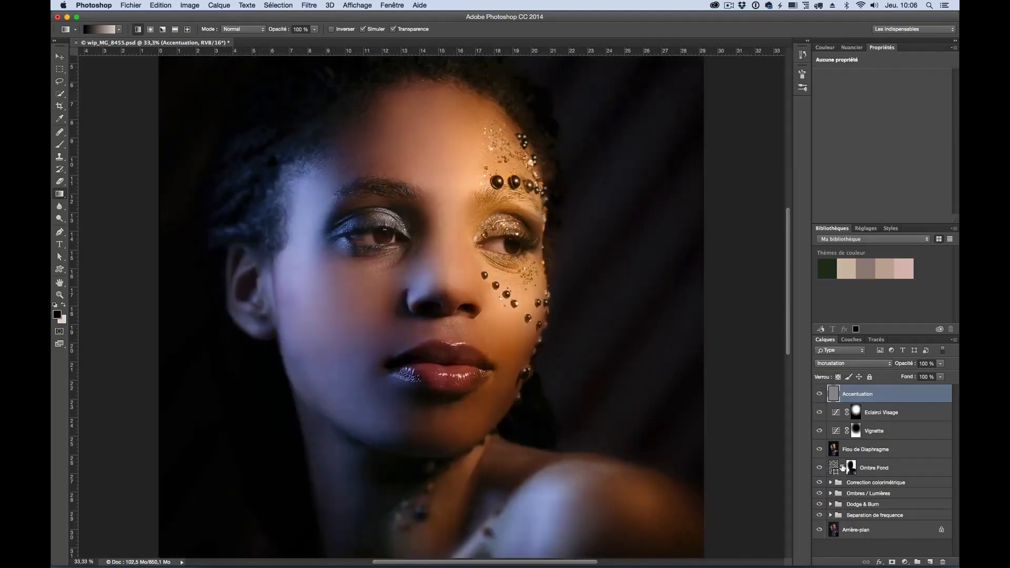
Compare the eye and eyebrow details at 100% with the Accentuation layer hidden and shown.
key("super+plus")
key("super+plus")
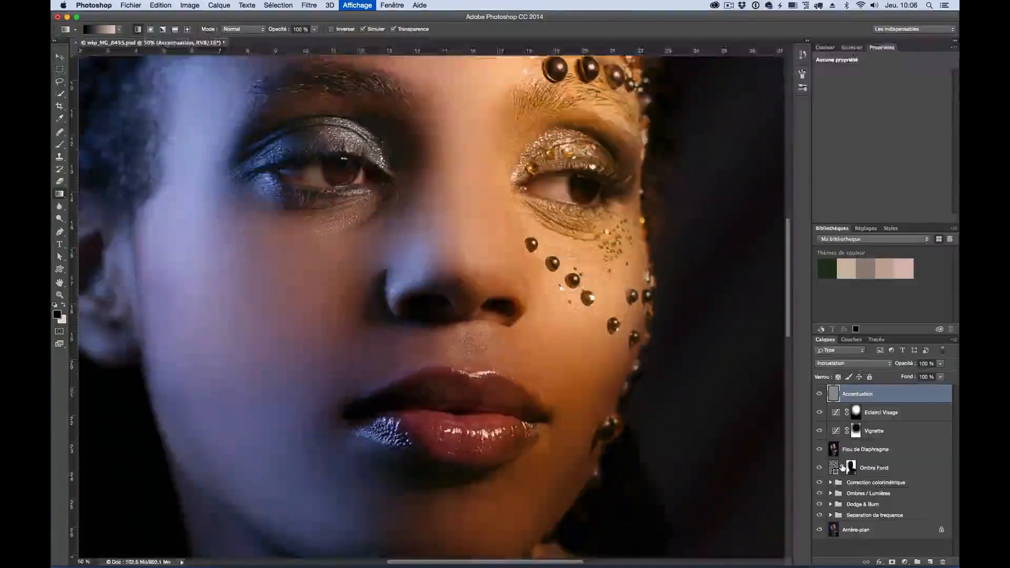
key("super+plus")
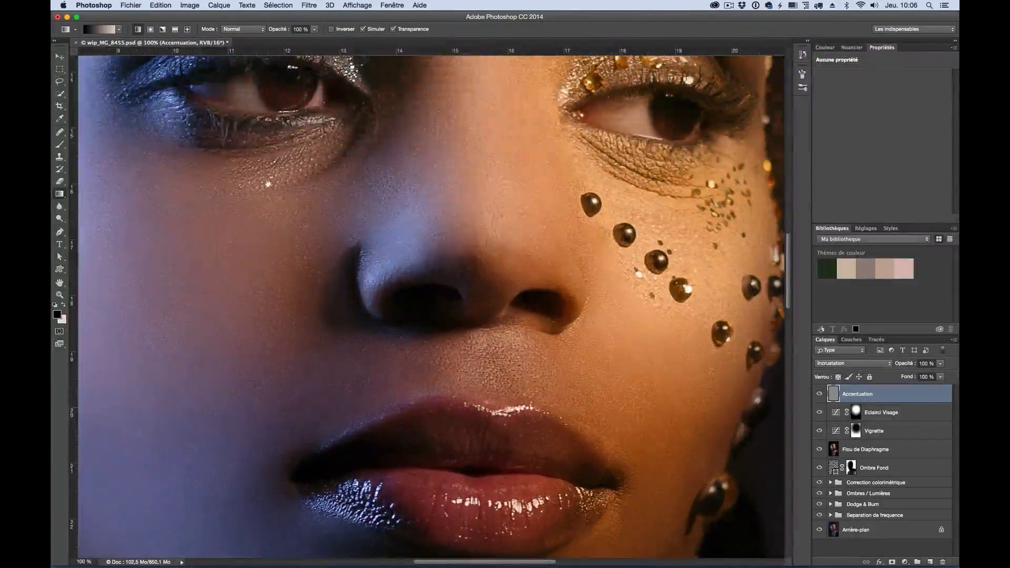
left_click_drag(263, 176, 357, 310)
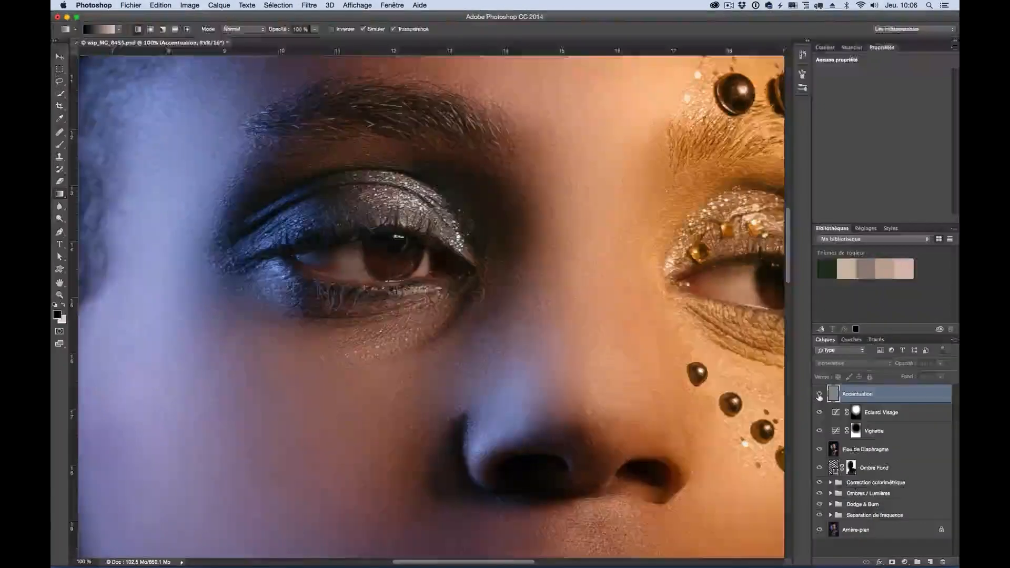
left_click(819, 396)
left_click(819, 396)
left_click(819, 395)
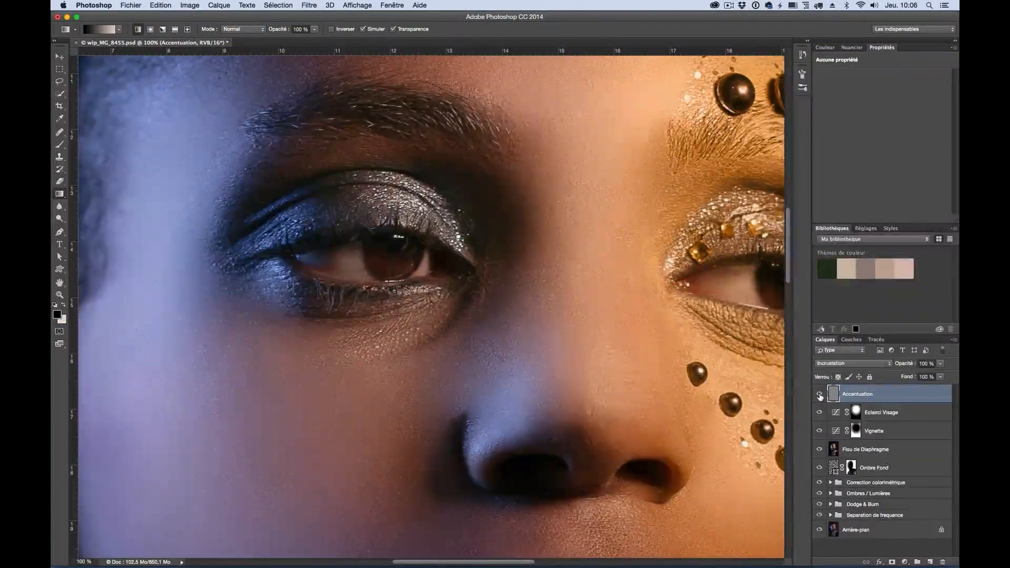
left_click(819, 395)
left_click(819, 395)
left_click(819, 396)
left_click(819, 395)
left_click(819, 395)
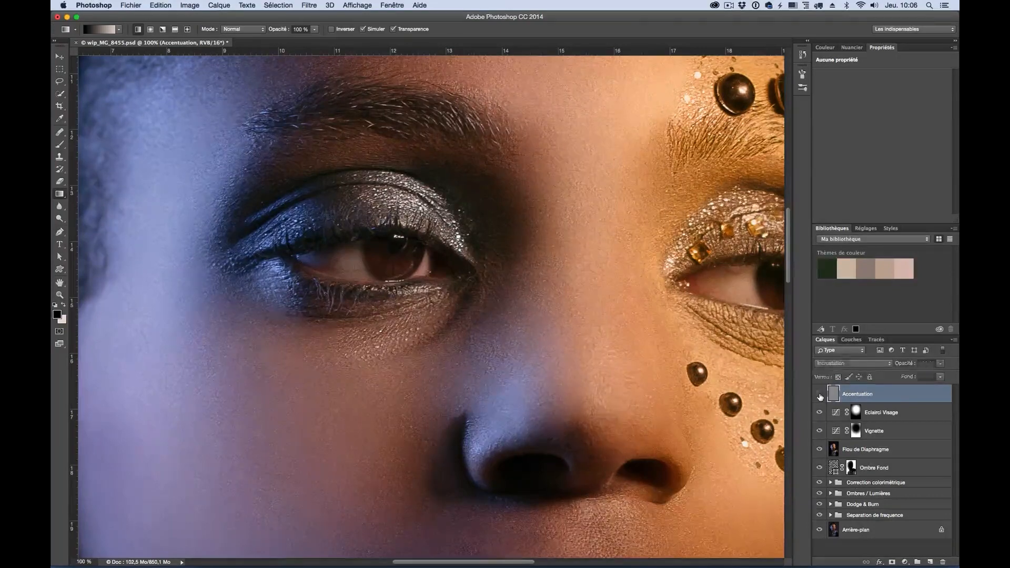
left_click(819, 396)
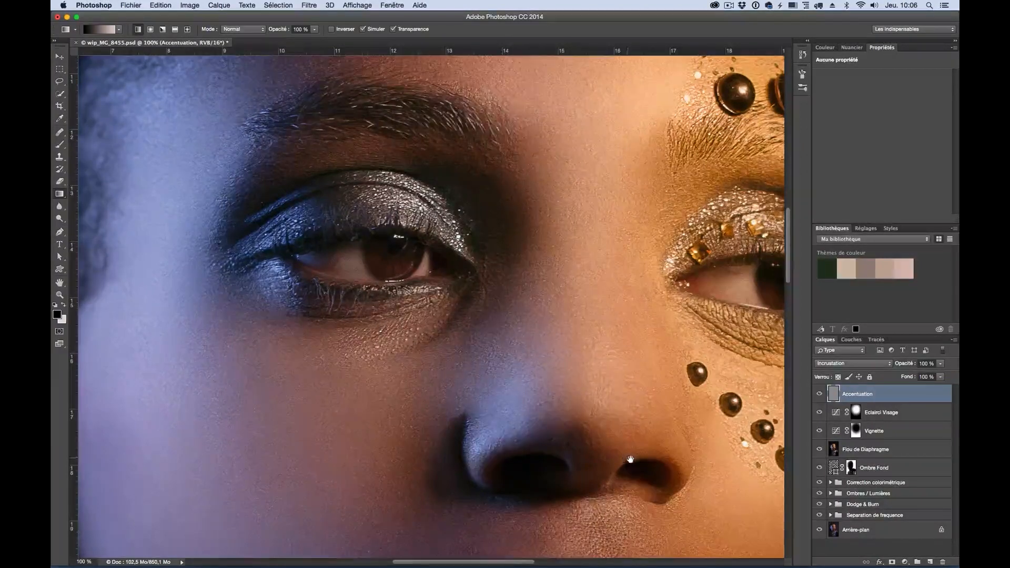
Examine the sharpening on the lips, nose and cheek by toggling the Accentuation layer's visibility.
left_click_drag(629, 459, 494, 218)
left_click_drag(461, 401, 473, 383)
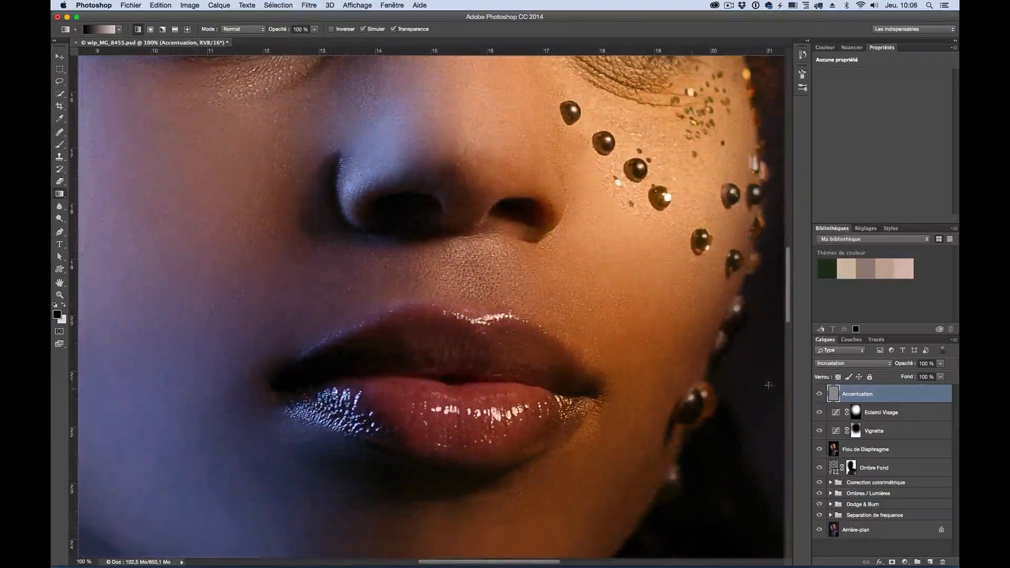
left_click(819, 396)
left_click_drag(424, 206, 457, 205)
left_click_drag(563, 149, 591, 265)
key("super+z")
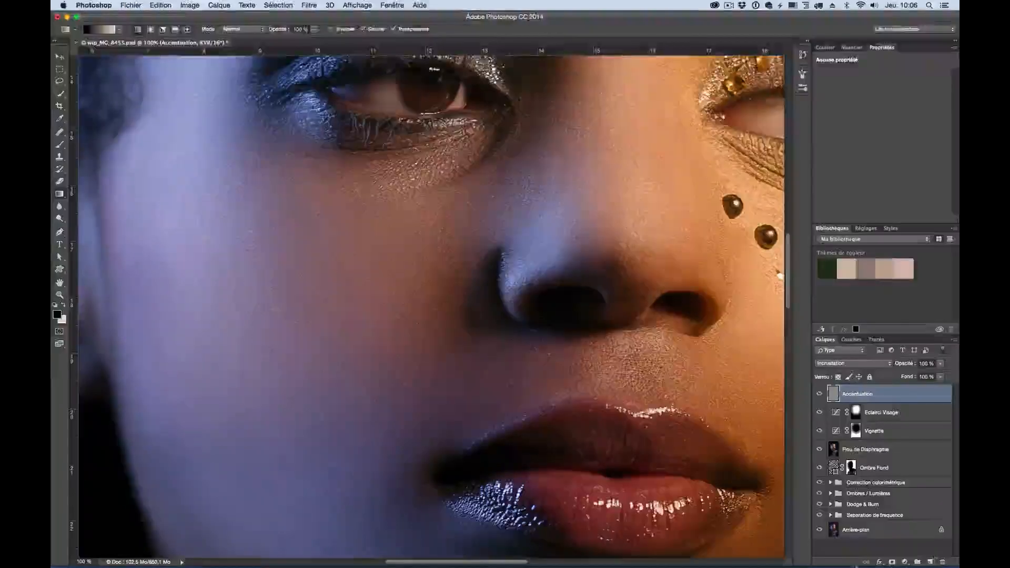
Add a black layer mask to the Accentuation layer, replacing the white one tried first.
left_click(892, 563)
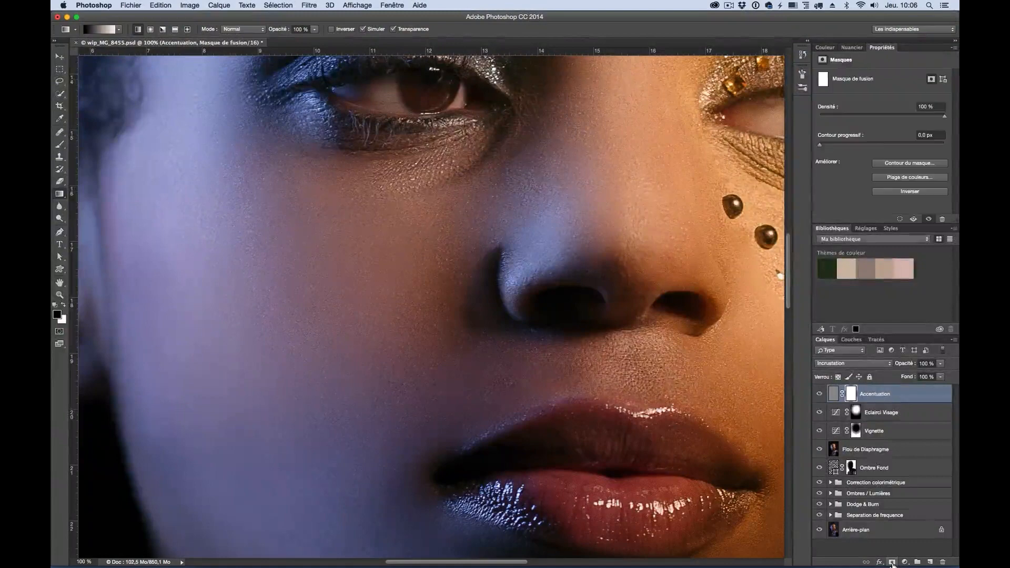
key("super+z")
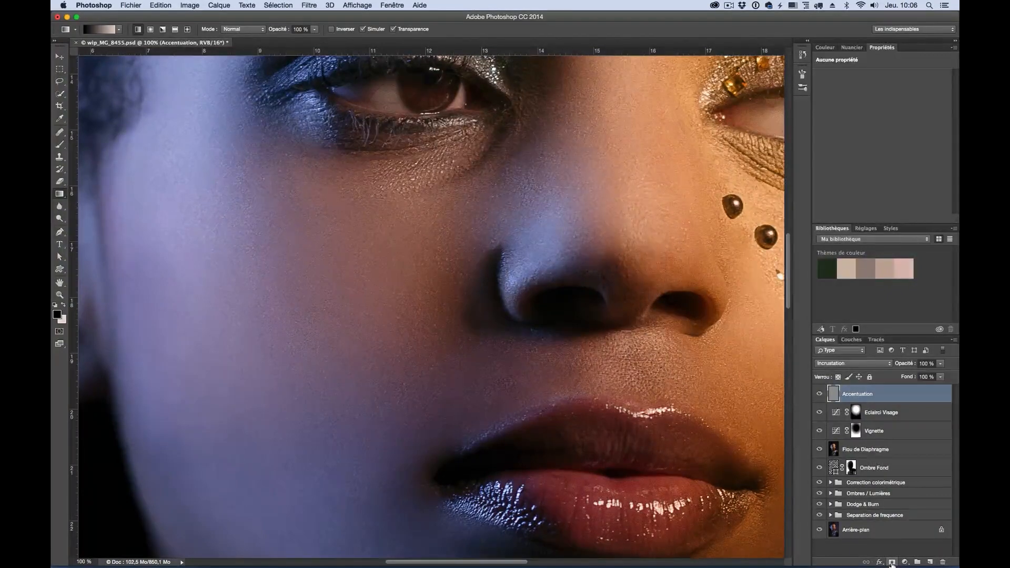
left_click(891, 563)
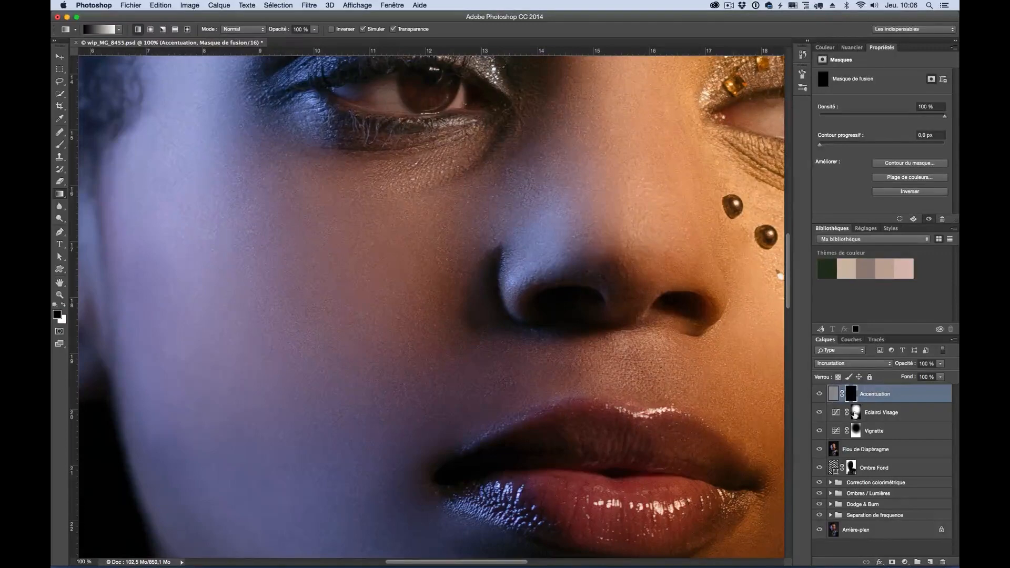
Reveal the sharpening over the blue-lit eye and its eyebrow by painting white on the Accentuation mask with the Brush at 100% opacity.
key("b")
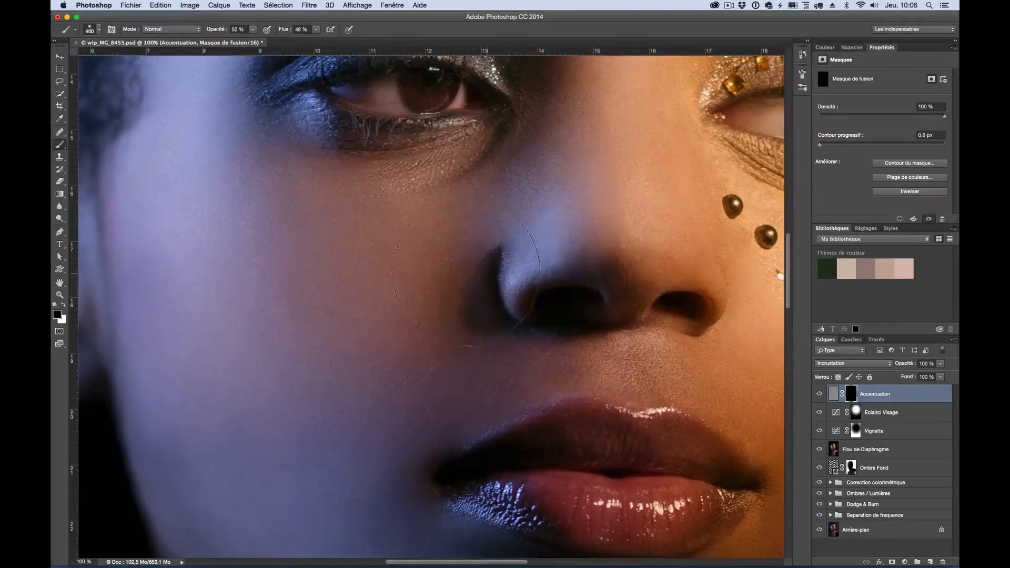
left_click_drag(437, 284, 366, 280)
left_click(238, 29)
type("100")
key("Return")
mouse_move(433, 115)
left_mouse_down()
mouse_move(397, 186)
mouse_move(398, 228)
left_mouse_up()
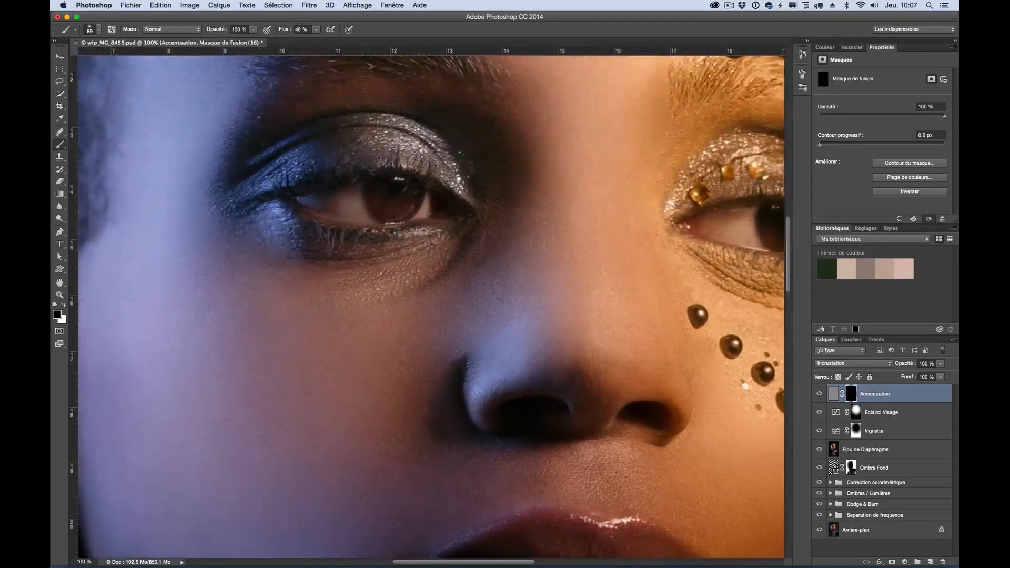
key("x")
mouse_move(371, 148)
left_mouse_down()
mouse_move(405, 150)
mouse_move(365, 139)
mouse_move(438, 157)
mouse_move(365, 134)
mouse_move(438, 143)
mouse_move(327, 122)
mouse_move(446, 156)
mouse_move(291, 164)
mouse_move(387, 161)
mouse_move(443, 182)
mouse_move(320, 172)
mouse_move(431, 191)
mouse_move(374, 224)
mouse_move(380, 242)
mouse_move(261, 208)
mouse_move(251, 195)
mouse_move(291, 242)
mouse_move(367, 246)
mouse_move(269, 174)
mouse_move(310, 143)
mouse_move(439, 136)
mouse_move(453, 186)
mouse_move(412, 128)
mouse_move(364, 126)
mouse_move(459, 178)
mouse_move(311, 129)
left_mouse_up()
mouse_move(431, 163)
left_mouse_down()
mouse_move(402, 238)
mouse_move(408, 255)
left_mouse_up()
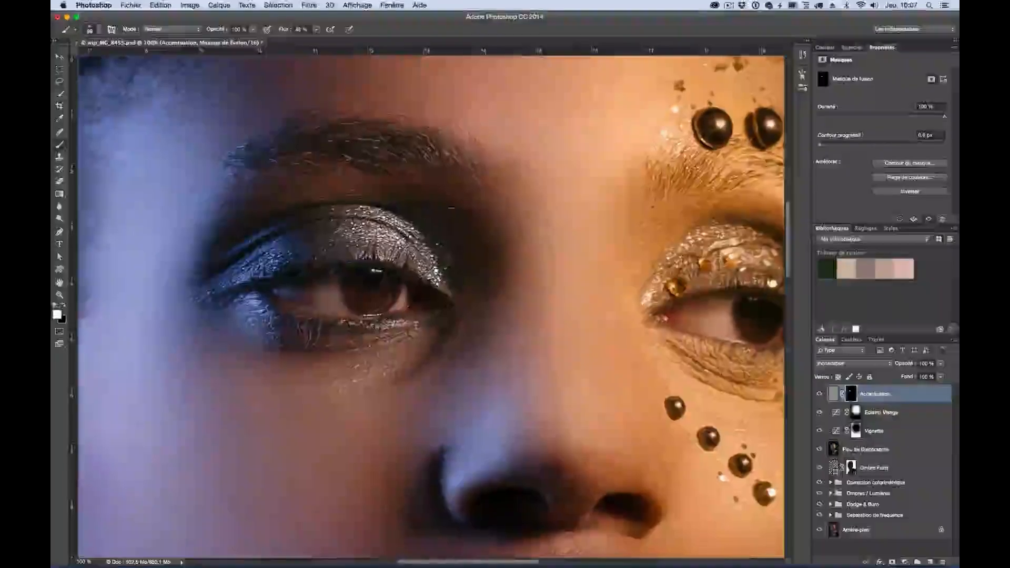
mouse_move(429, 154)
left_mouse_down()
mouse_move(394, 137)
mouse_move(264, 151)
mouse_move(414, 156)
mouse_move(251, 151)
left_mouse_up()
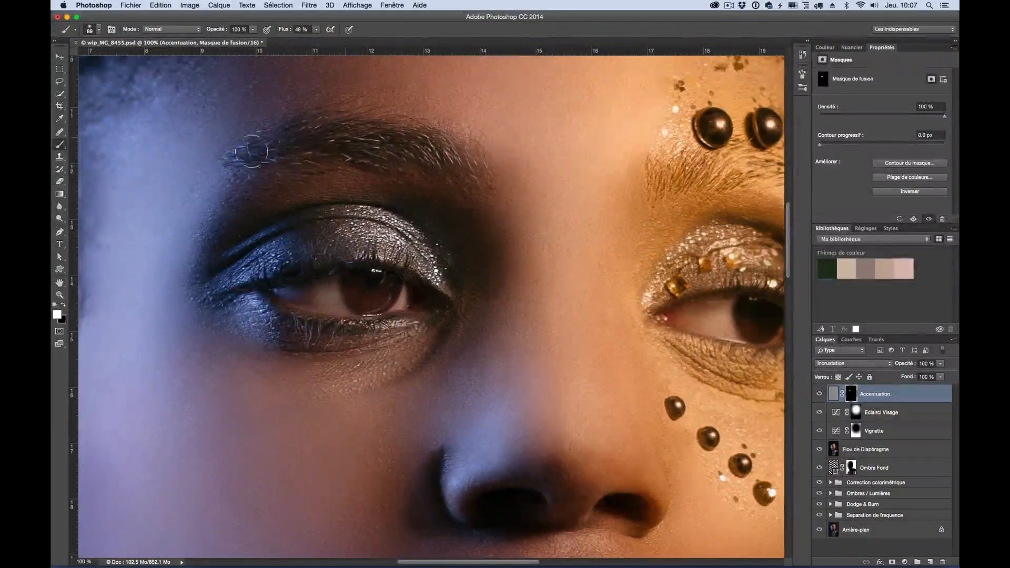
Paint white on the Accentuation mask over the gold-lit eye and the lips to sharpen them.
scroll(496, 198, "right", 8)
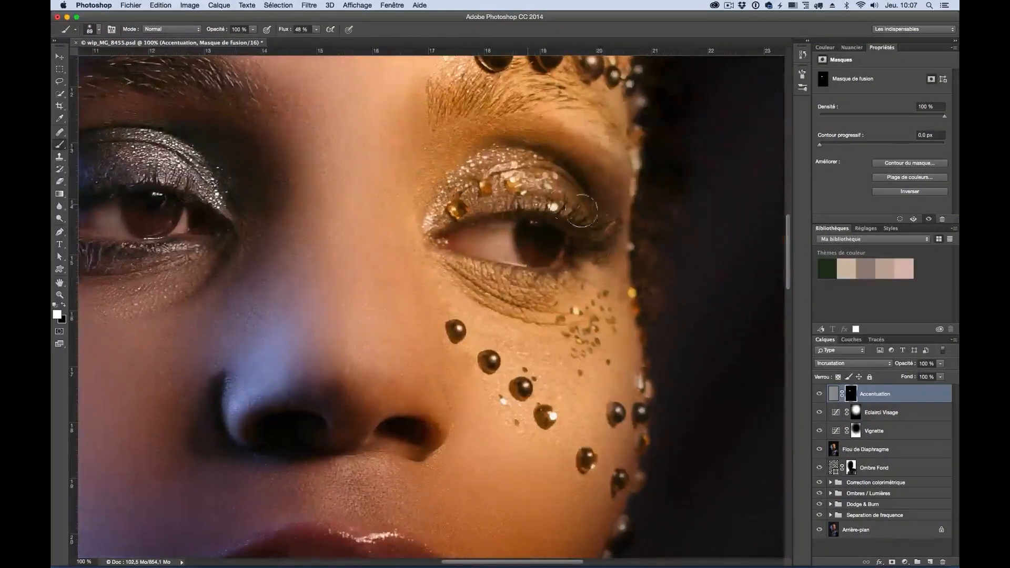
mouse_move(582, 211)
left_mouse_down()
mouse_move(503, 207)
mouse_move(478, 239)
mouse_move(481, 256)
mouse_move(559, 297)
mouse_move(475, 252)
mouse_move(576, 205)
mouse_move(456, 174)
mouse_move(531, 167)
left_mouse_up()
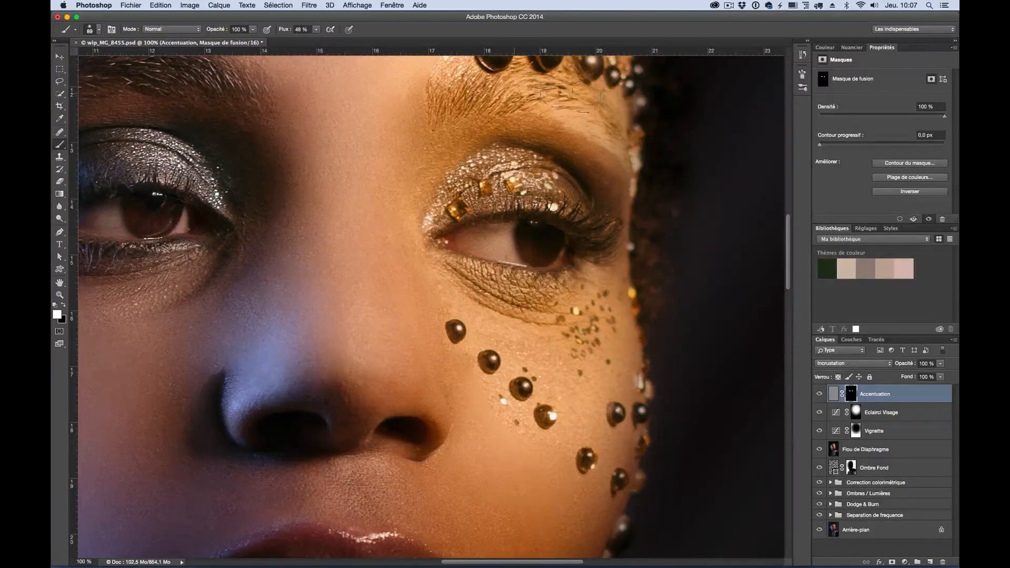
left_click_drag(315, 349, 390, 147)
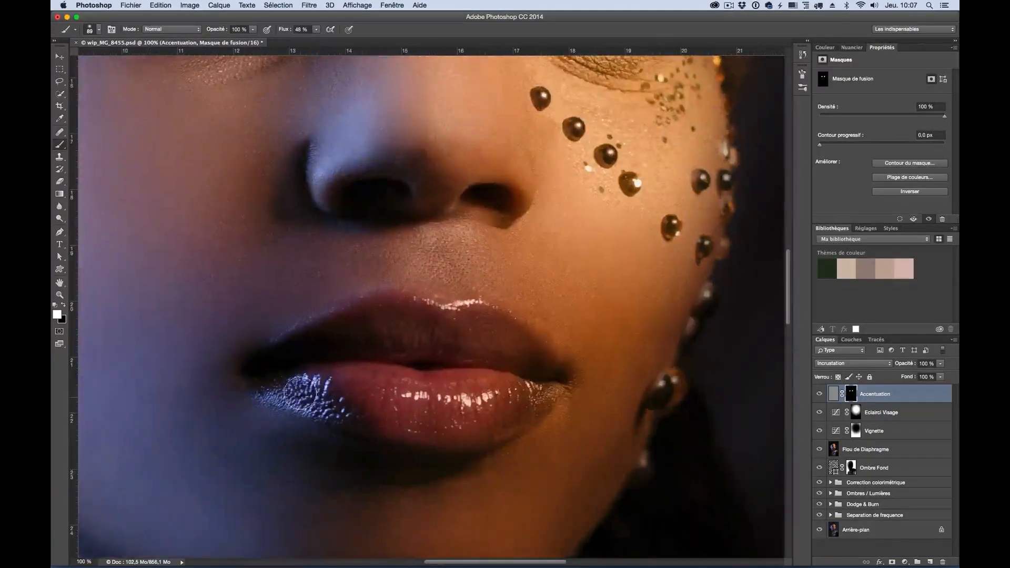
left_click_drag(302, 394, 333, 391)
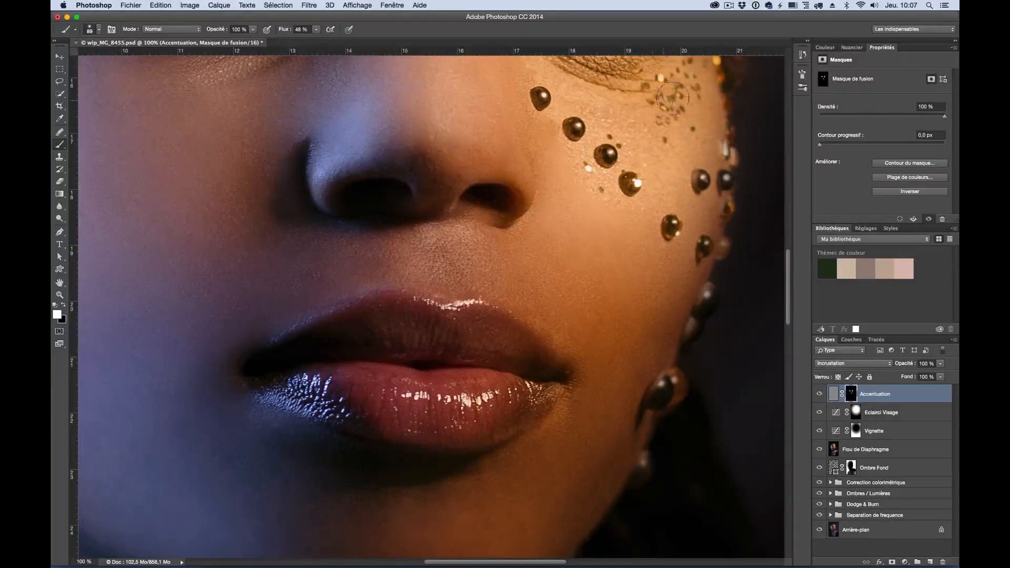
Paint white on the Accentuation mask over the gems and glitter on the gold-lit cheek, brow and forehead.
scroll(669, 117, "up", 5)
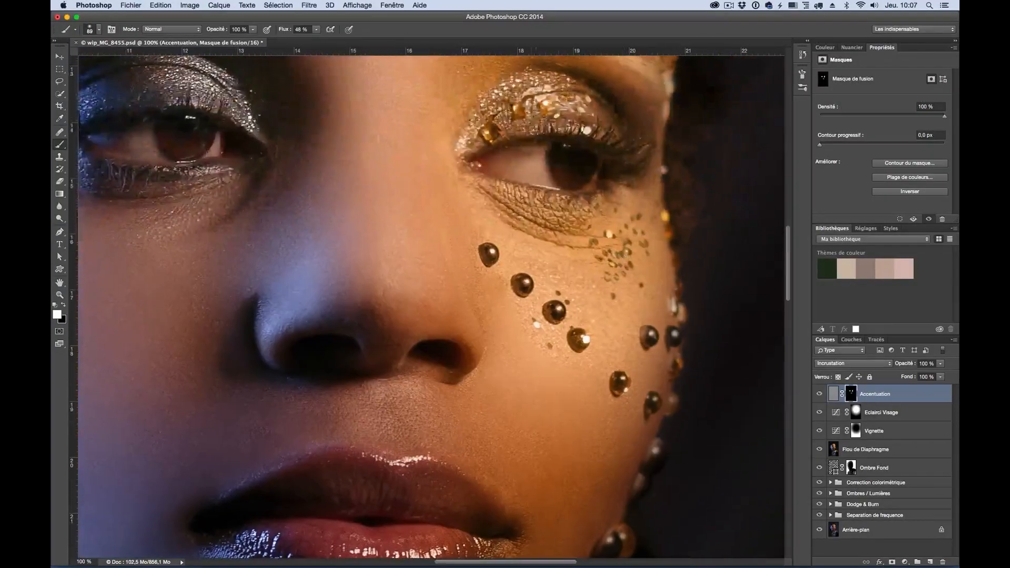
scroll(552, 168, "up", 5)
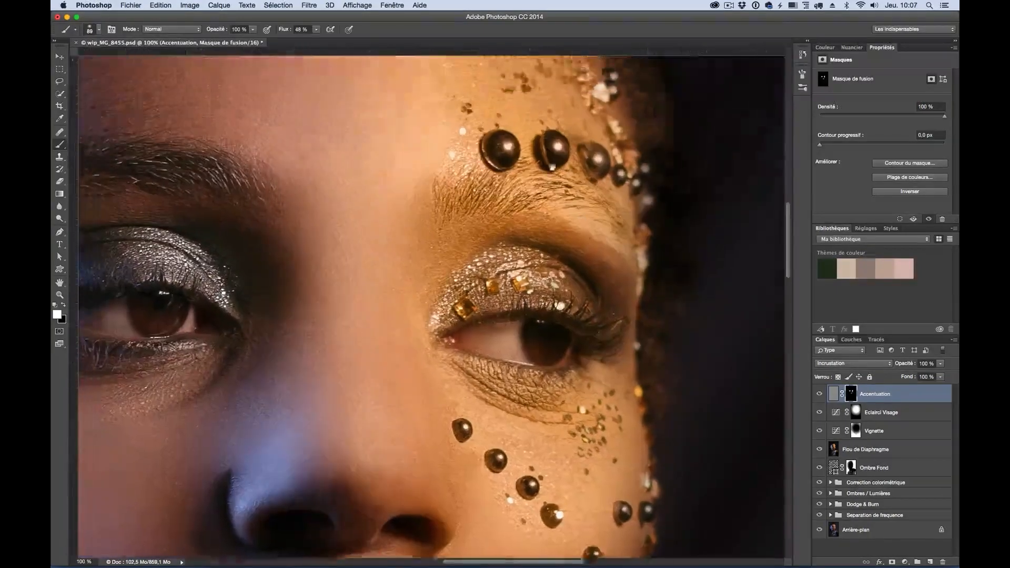
key("super+r")
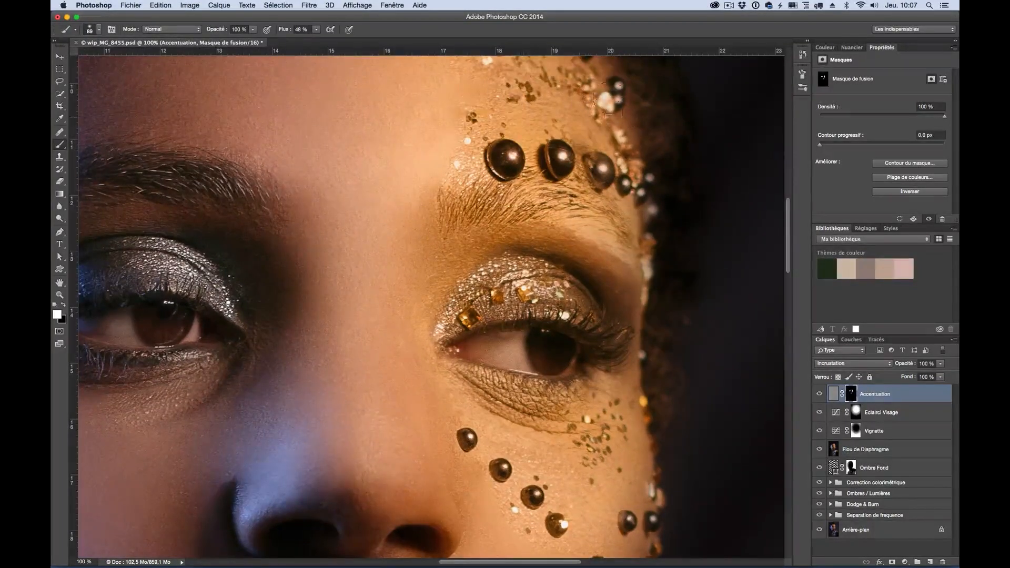
left_click_drag(551, 247, 529, 368)
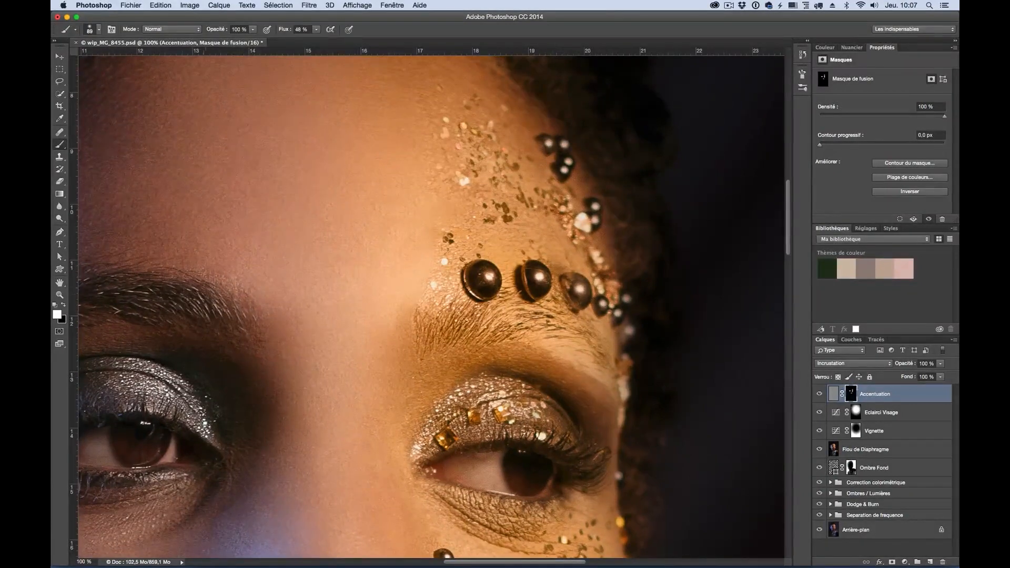
Examine the selective sharpening on the blue-lit eye and across the whole portrait.
left_click_drag(234, 377, 494, 237)
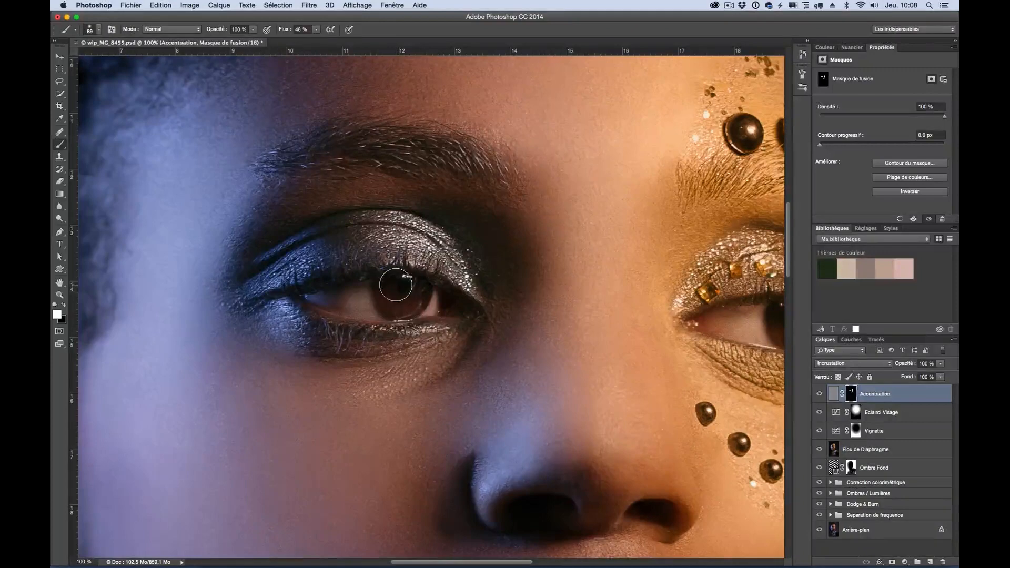
key("super+minus")
key("super+minus")
key("super+minus")
key("super+minus")
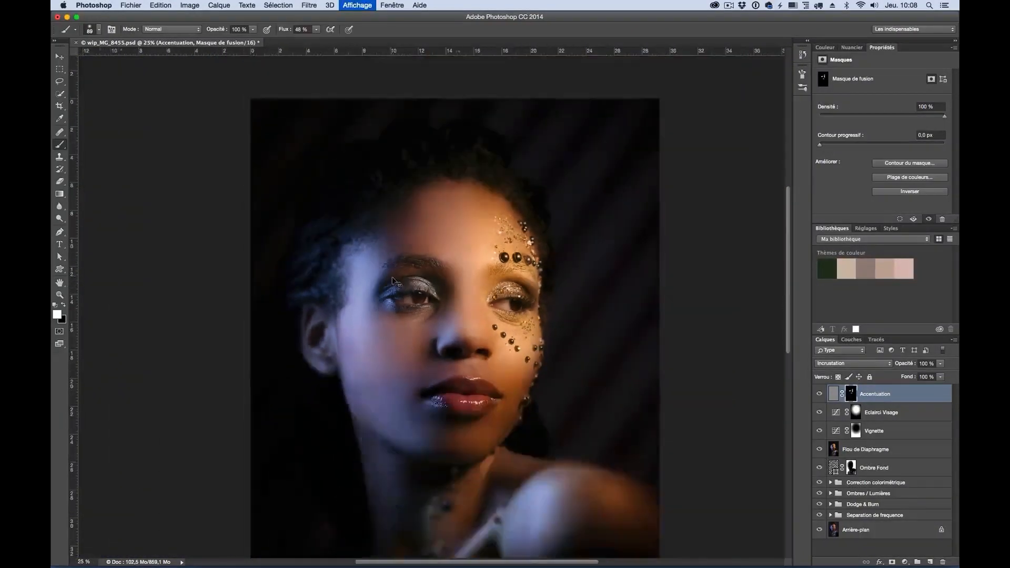
key("super+minus")
key("super+plus")
key("super+plus")
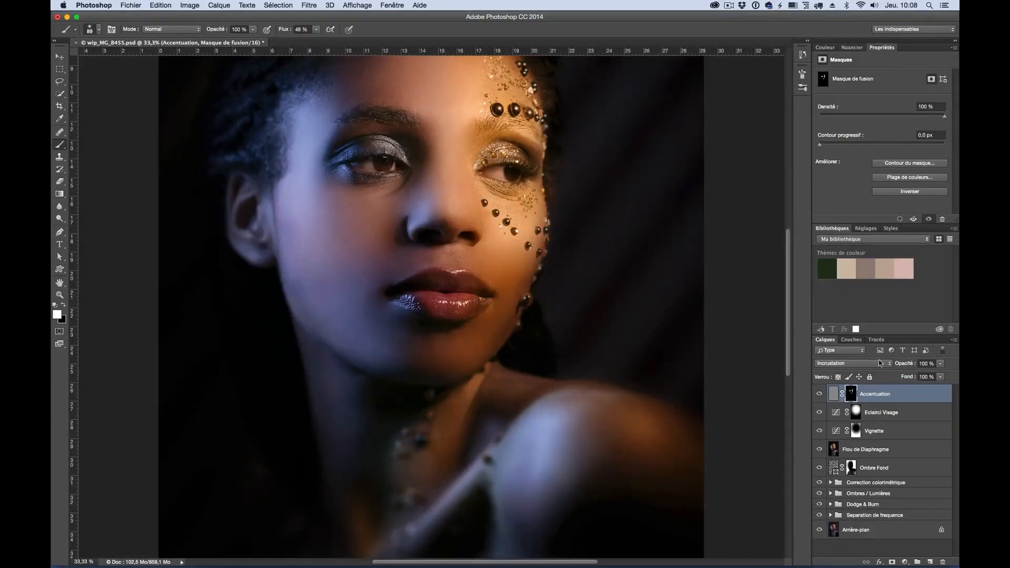
Duplicate the Accentuation layer and compare the eye at 200% with the copy hidden and shown.
left_click(833, 398)
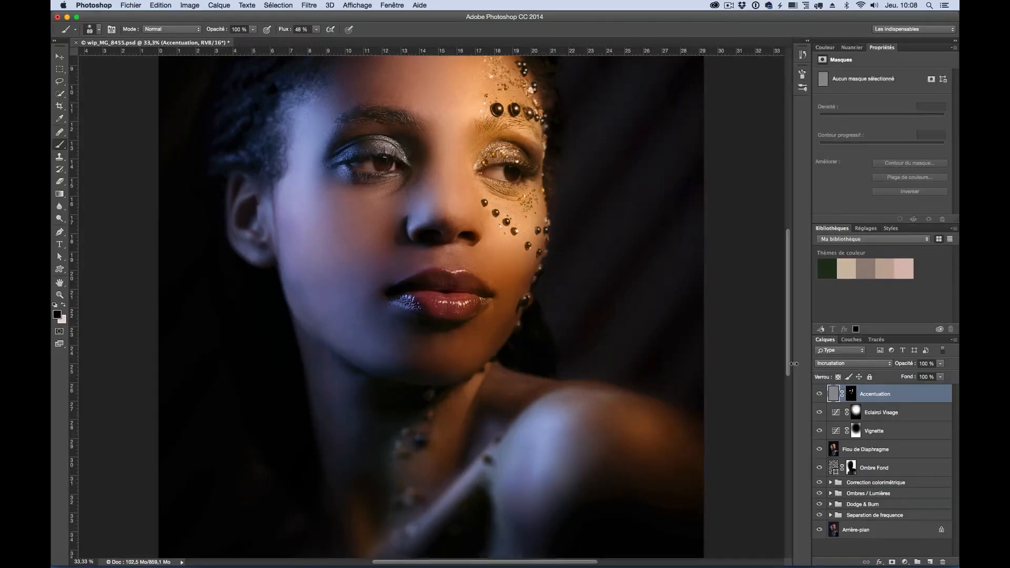
key("super+j")
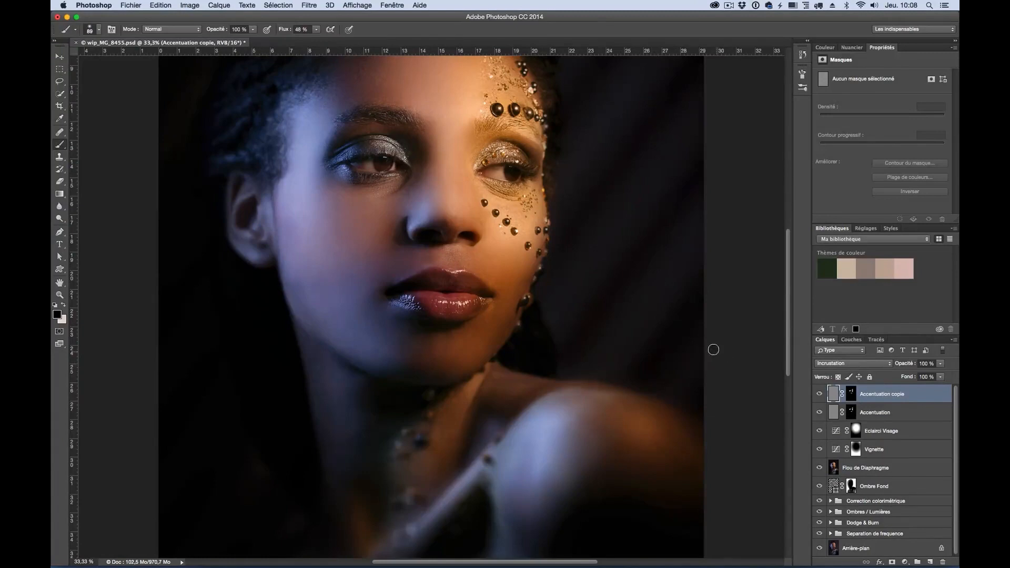
key("super+plus")
key("super+plus")
key("super+plus")
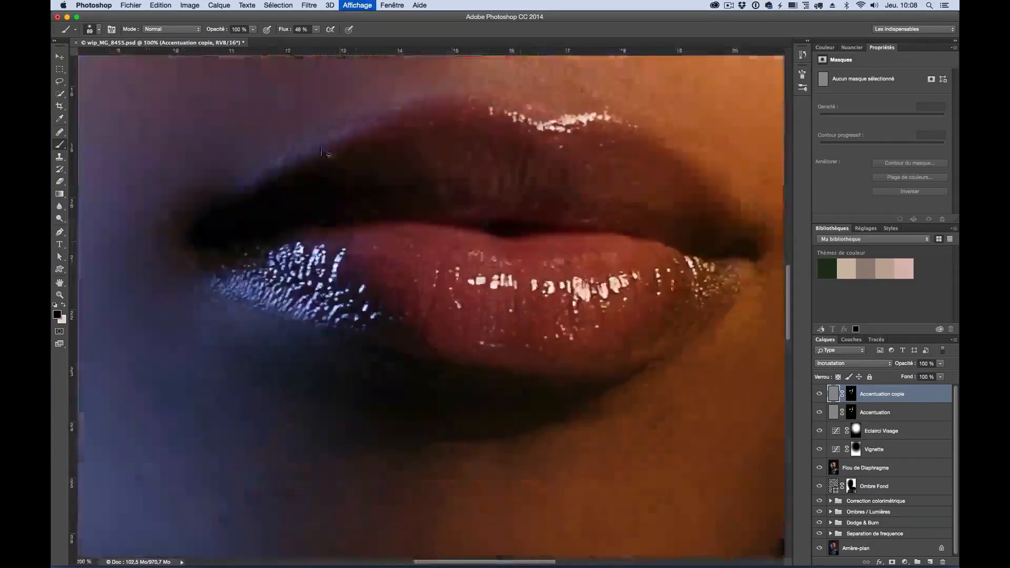
scroll(401, 219, "up", 10)
scroll(410, 249, "up", 5)
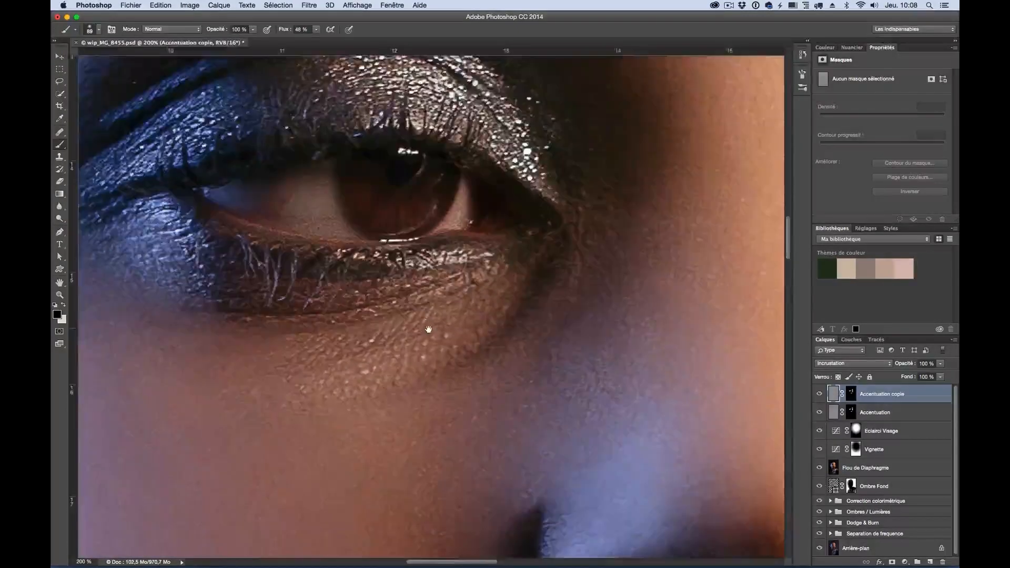
left_click(818, 394)
left_click(818, 395)
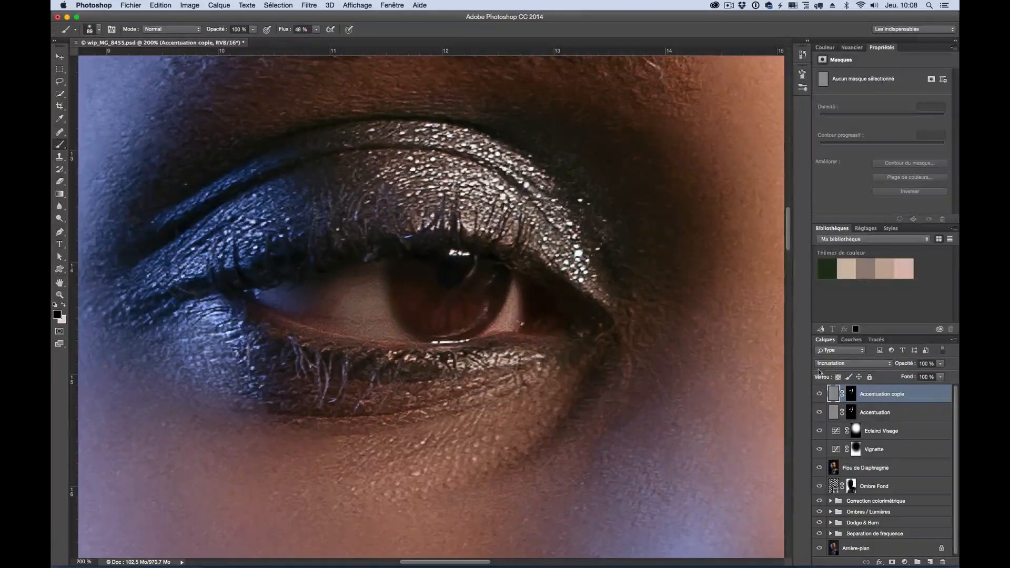
Delete the duplicate of the Accentuation layer.
key("super+minus")
key("super+minus")
key("super+minus")
key("super+minus")
key("super+minus")
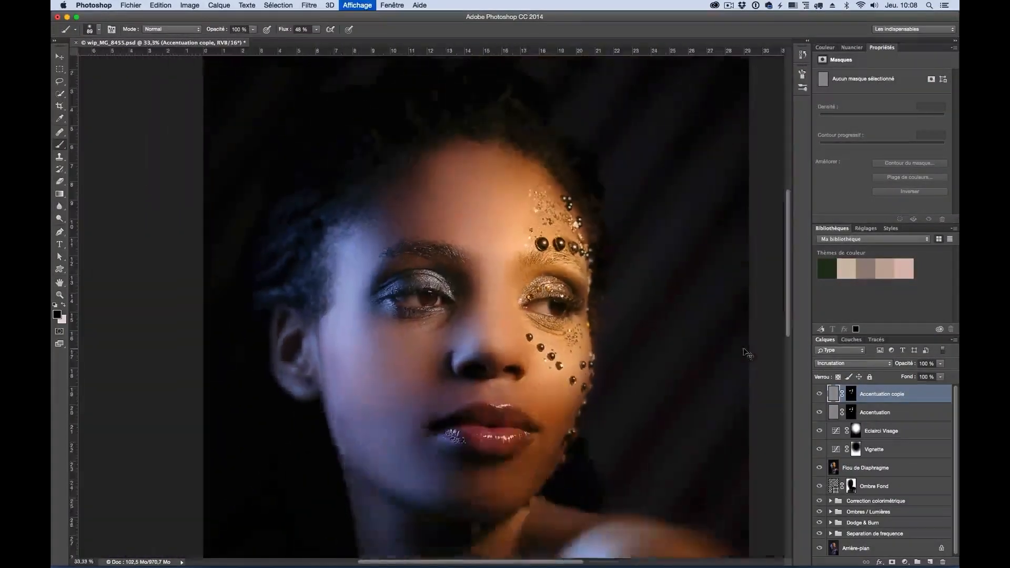
key("BackSpace")
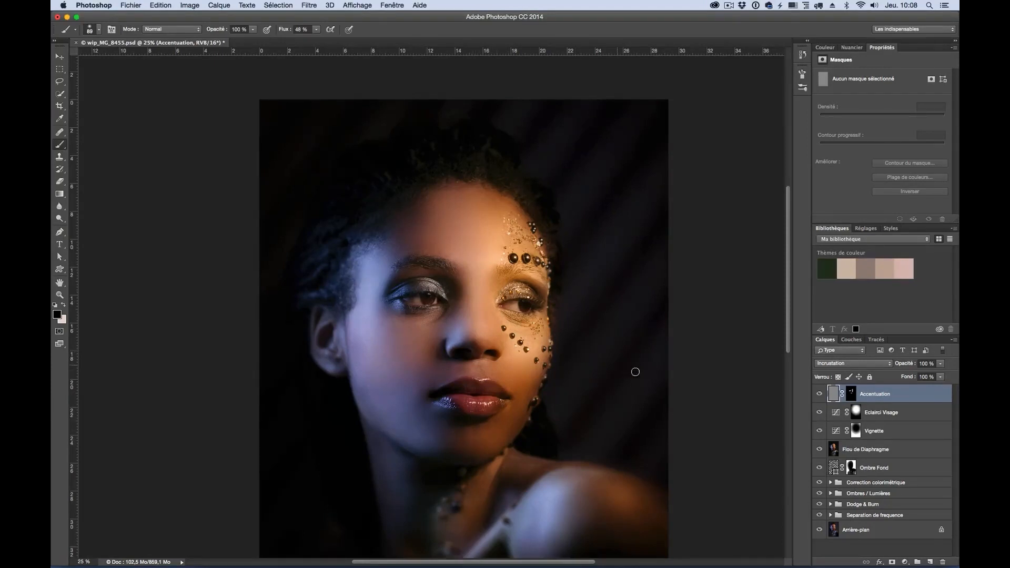
Add a Luminosité/Contraste adjustment layer above Accentuation and set its contrast to 8.
scroll(568, 318, "down", 5)
scroll(568, 318, "right", 3)
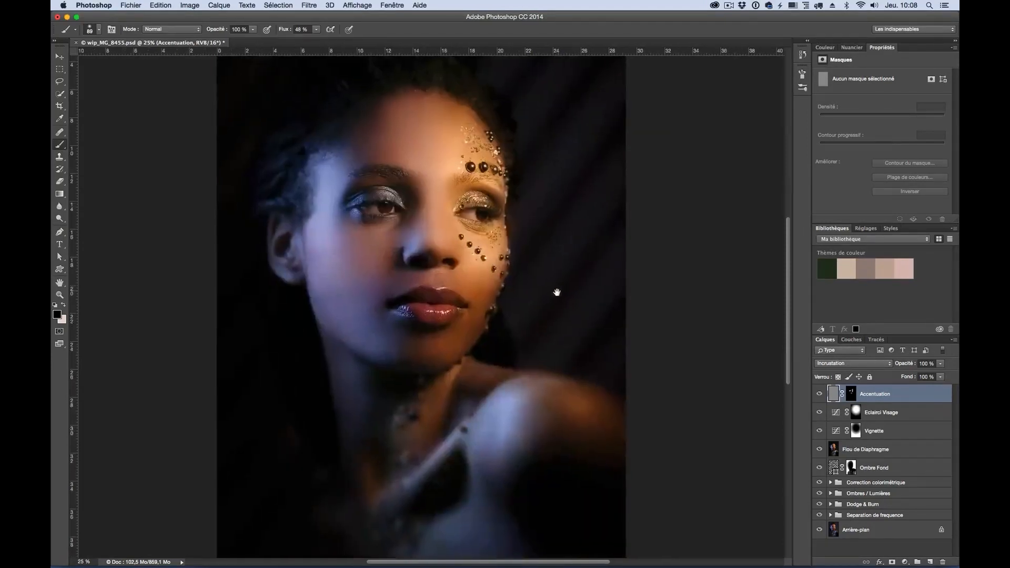
key("super+minus")
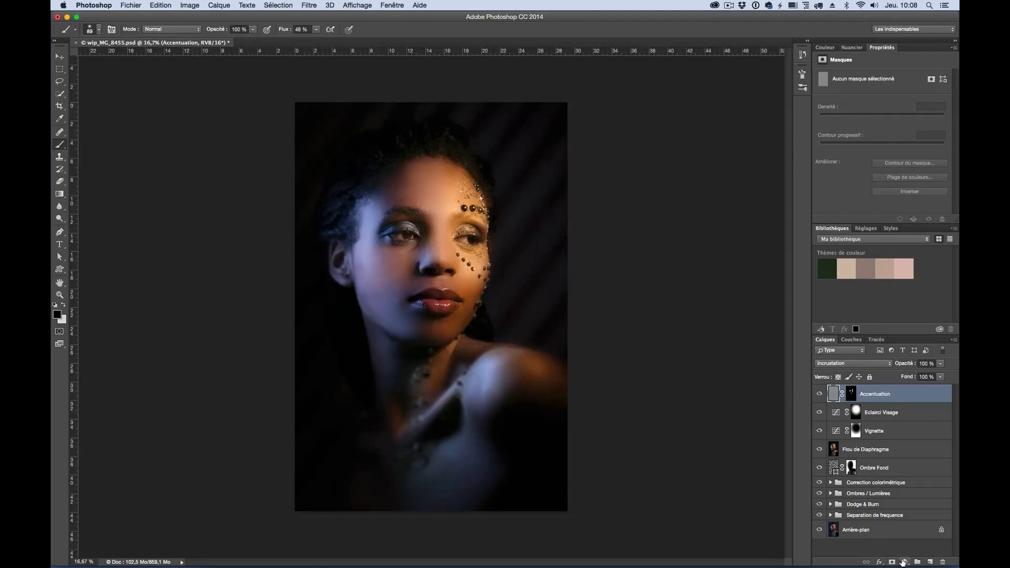
left_click(904, 562)
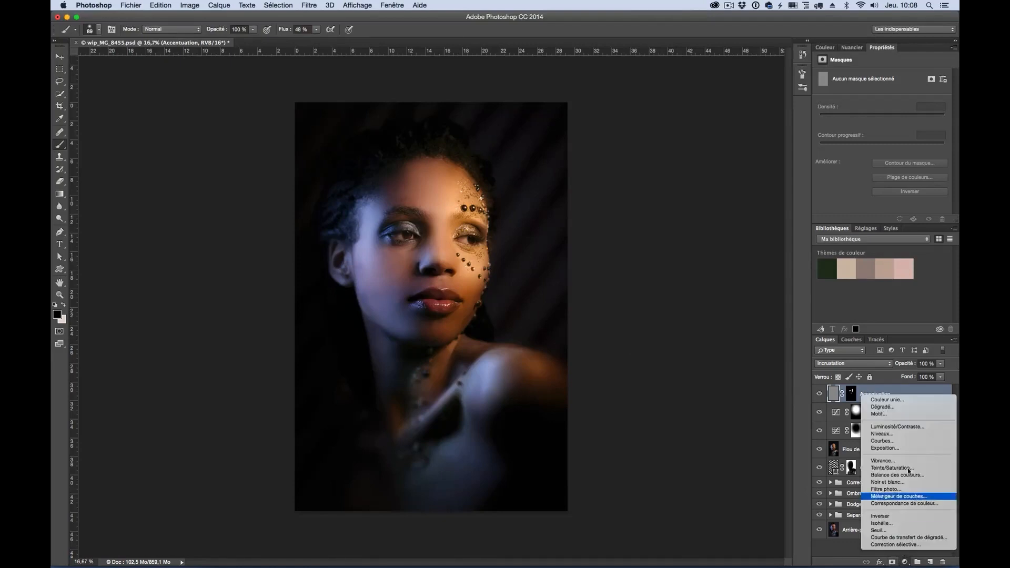
left_click(899, 428)
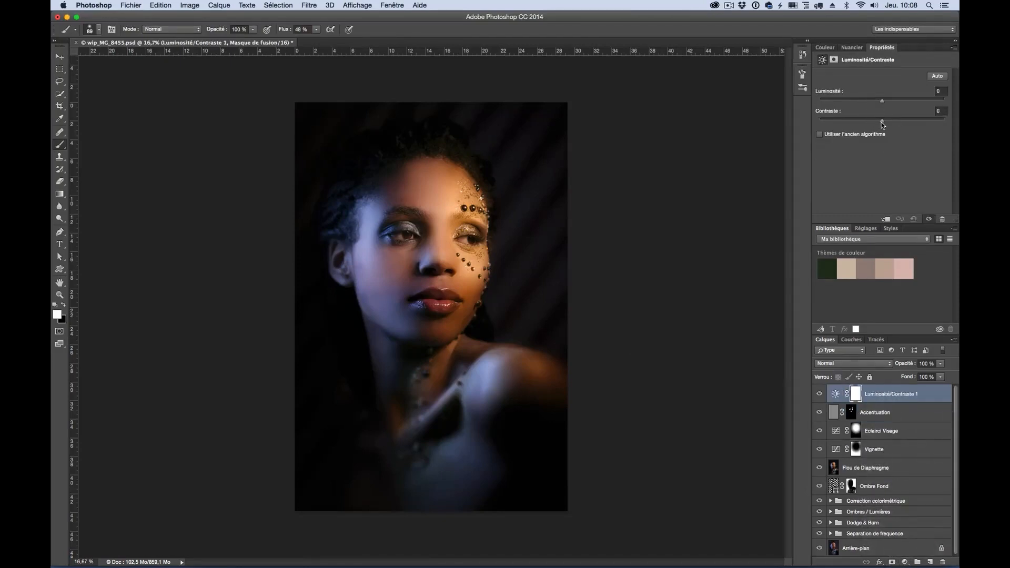
mouse_move(890, 123)
left_mouse_down()
mouse_move(903, 124)
mouse_move(886, 126)
left_mouse_up()
Add a Balance des couleurs adjustment layer and shift its midtones toward blue to +36.
left_click(905, 561)
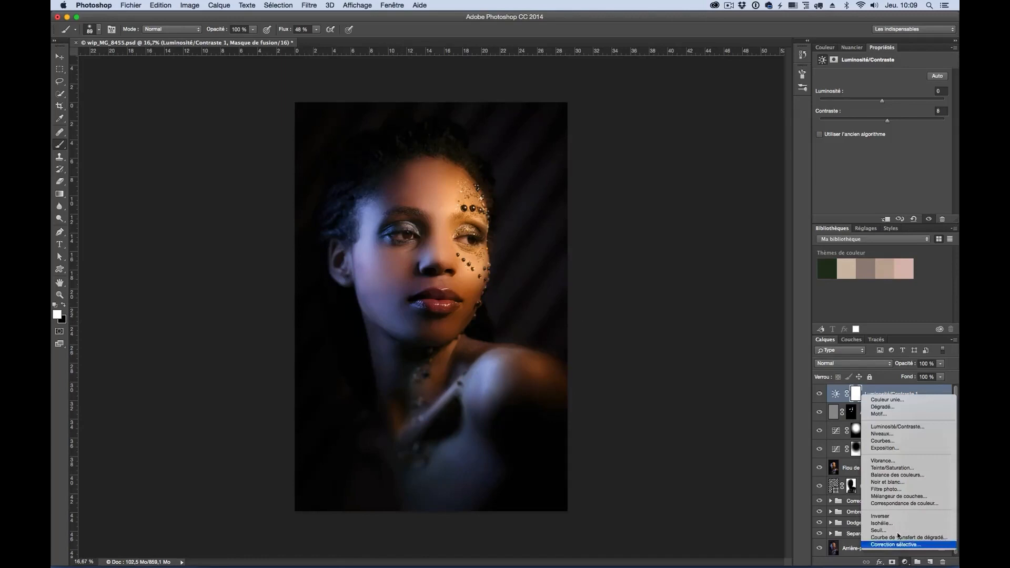
left_click(886, 475)
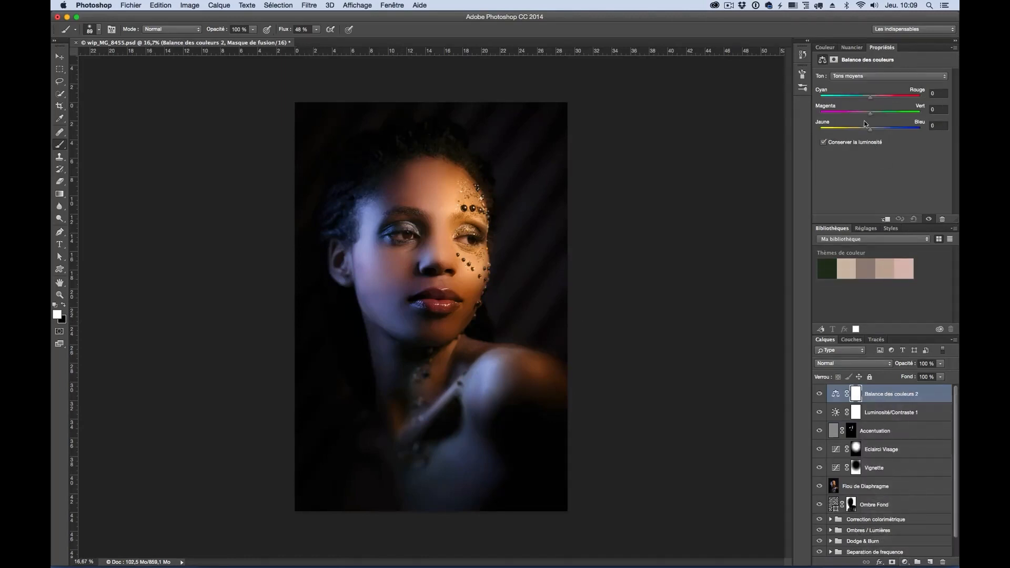
left_click_drag(870, 133, 889, 135)
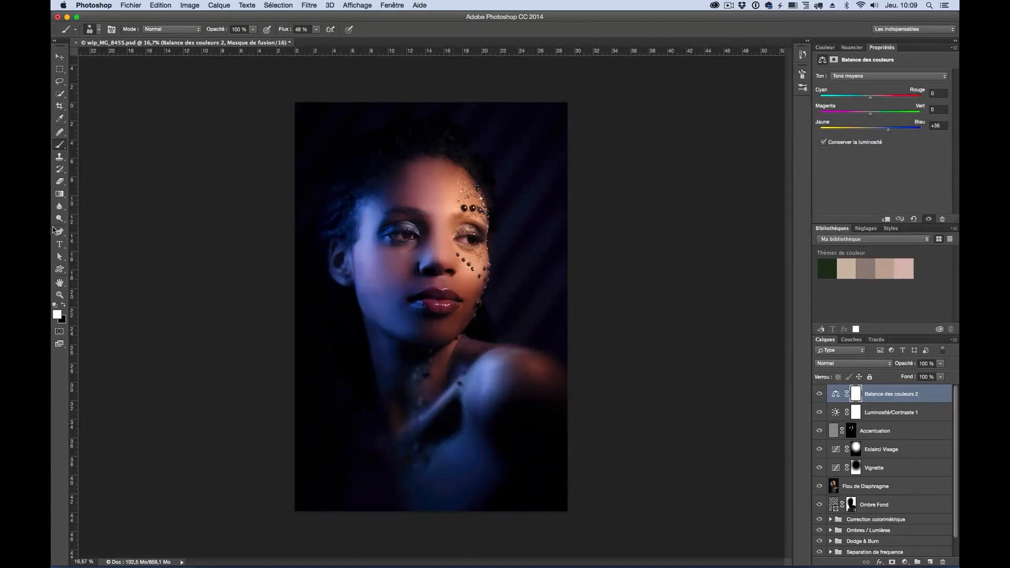
Try limiting the blue tint to the upper-right background with a diagonal white-to-black gradient on the colour balance mask.
left_click(60, 193)
left_click_drag(547, 171, 400, 278)
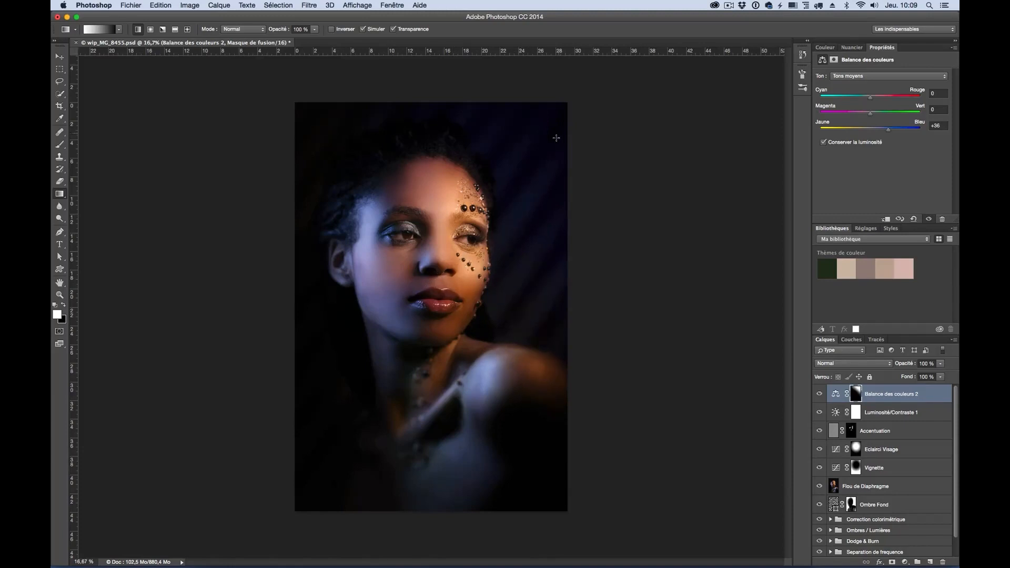
mouse_move(558, 133)
left_mouse_down()
mouse_move(408, 289)
mouse_move(439, 274)
mouse_move(421, 279)
left_mouse_up()
left_click_drag(593, 121, 429, 276)
left_click_drag(573, 137, 410, 271)
left_click_drag(568, 161, 413, 267)
Compare the portrait's background with the Balance des couleurs layer hidden and shown.
left_click(819, 394)
left_click(819, 394)
left_click(819, 393)
left_click(818, 394)
left_click(819, 394)
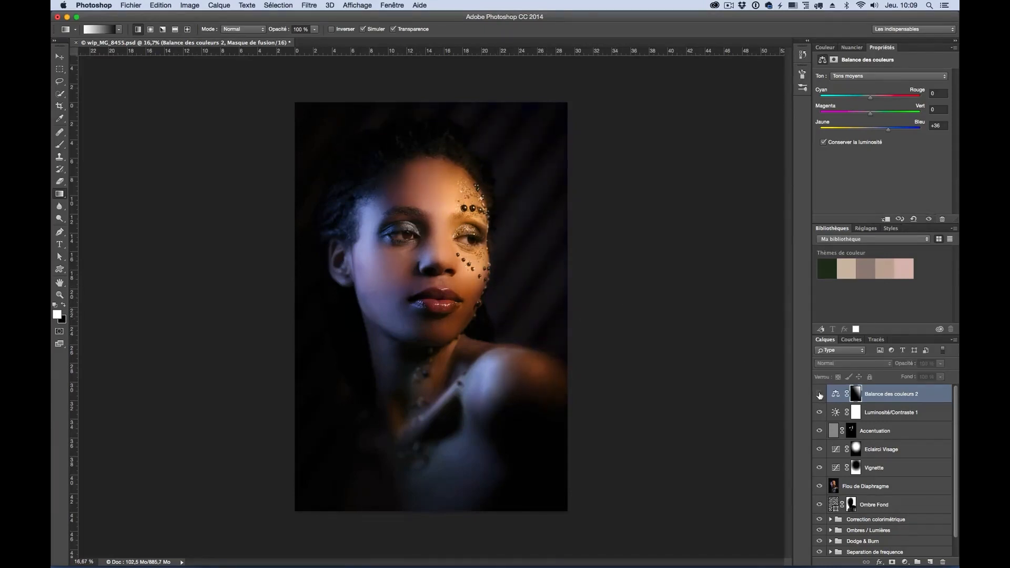
left_click(819, 394)
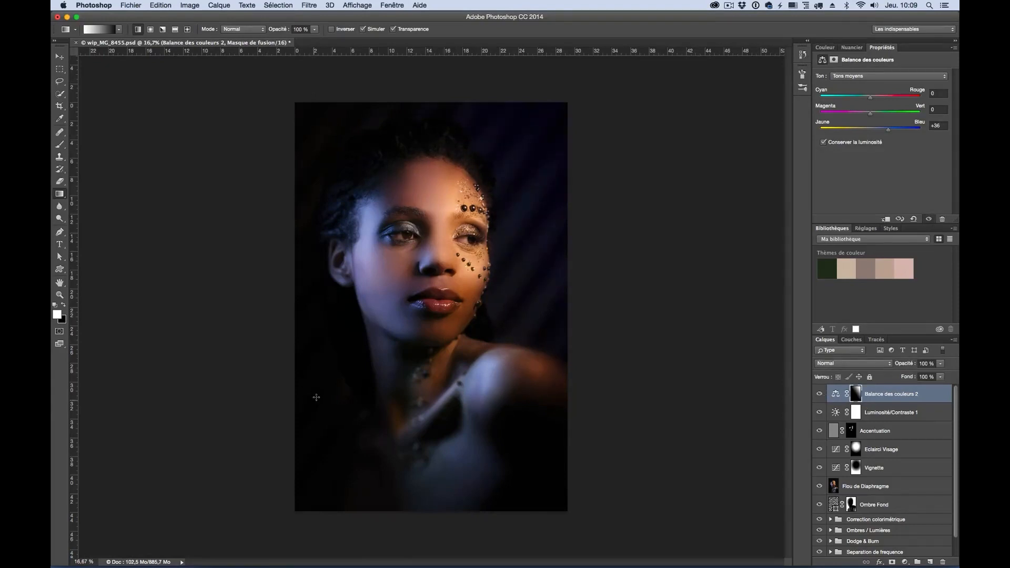
Redraw the colour balance mask's gradient diagonally from the image's lower-left side toward the face, and check the tint by toggling the layer.
mouse_move(303, 390)
left_mouse_down()
mouse_move(430, 308)
mouse_move(502, 228)
left_mouse_up()
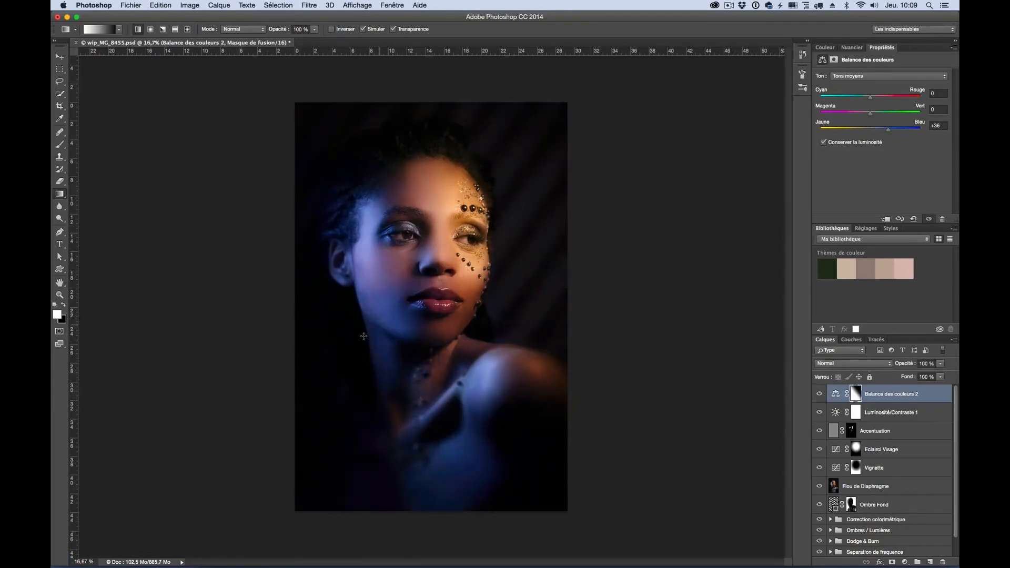
left_click_drag(347, 346, 430, 286)
left_click_drag(291, 369, 414, 256)
left_click_drag(271, 395, 428, 294)
mouse_move(303, 380)
left_mouse_down()
mouse_move(461, 245)
mouse_move(454, 246)
left_mouse_up()
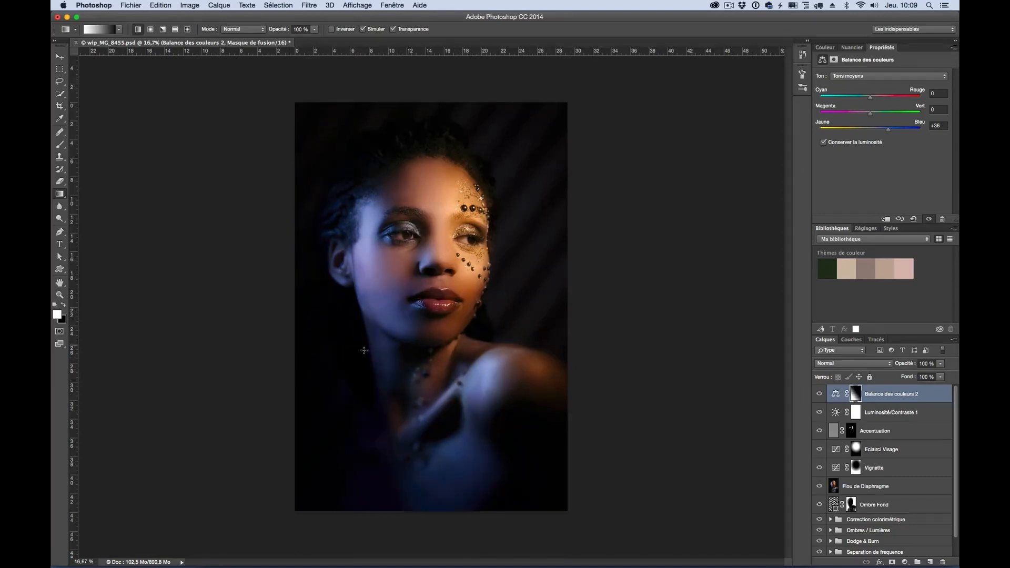
left_click_drag(256, 334, 379, 270)
mouse_move(294, 346)
left_mouse_down()
mouse_move(405, 279)
mouse_move(364, 304)
mouse_move(359, 294)
mouse_move(453, 244)
left_mouse_up()
left_click(818, 395)
left_click(819, 395)
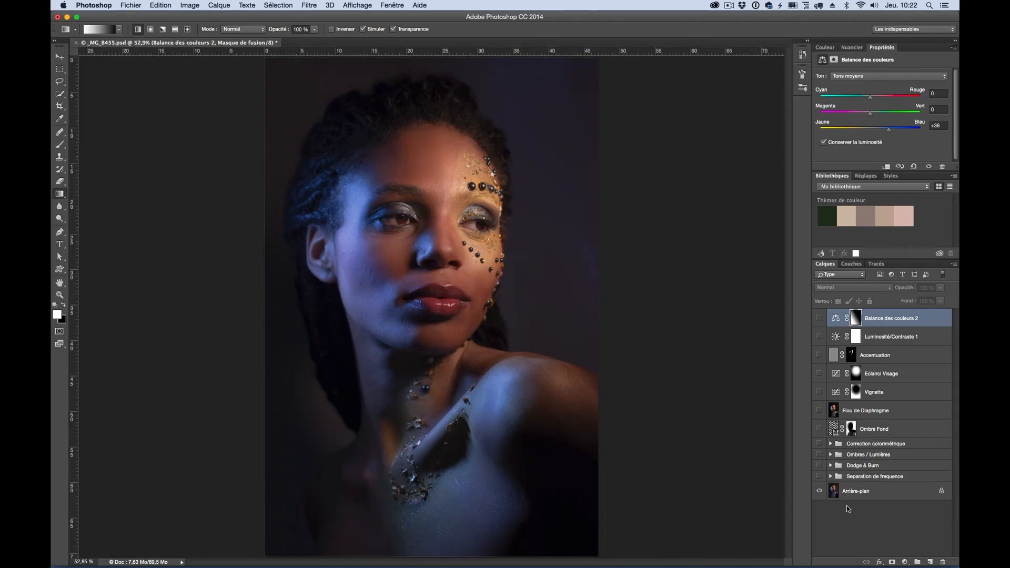
Show the Separation de frequence group, compare the portrait with and without it, and also show the Dodge & Burn group.
left_click(819, 476)
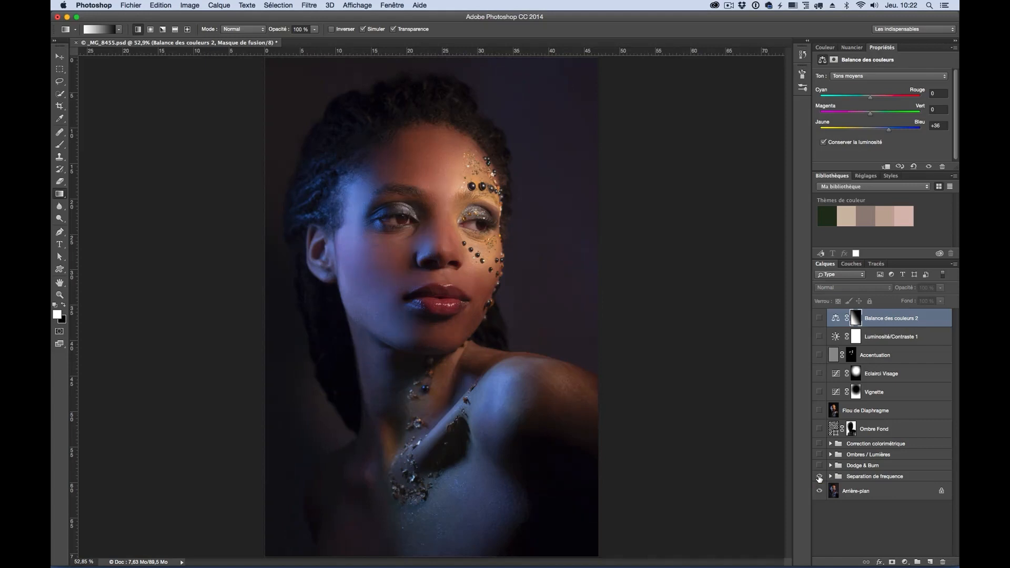
left_click(819, 477)
left_click(818, 477)
left_click(819, 477)
left_click(819, 465)
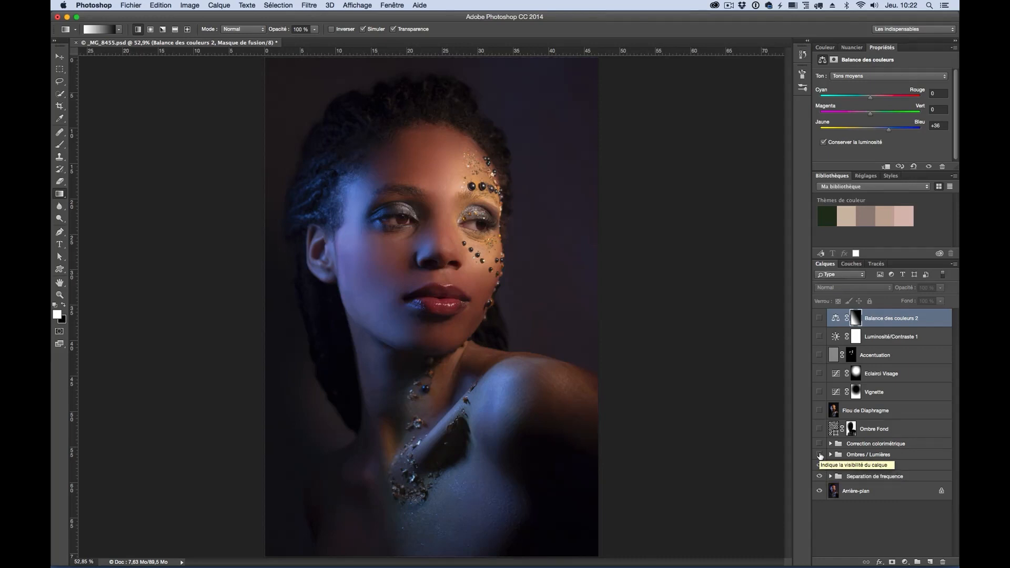
Compare the portrait with and without the Ombres / Lumières group, and leave the group visible.
left_click(819, 454)
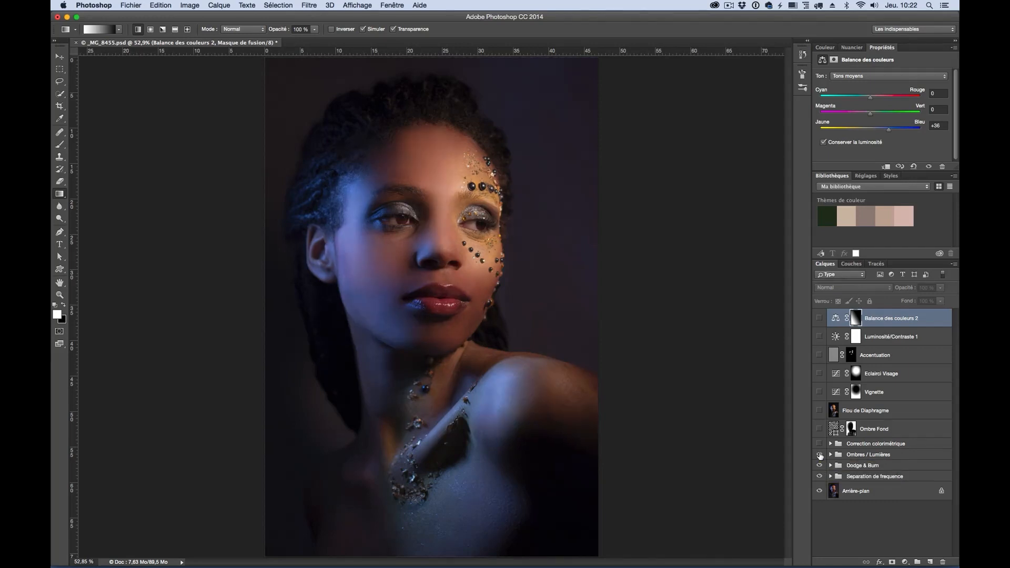
left_click(818, 455)
left_click(819, 454)
left_click(819, 455)
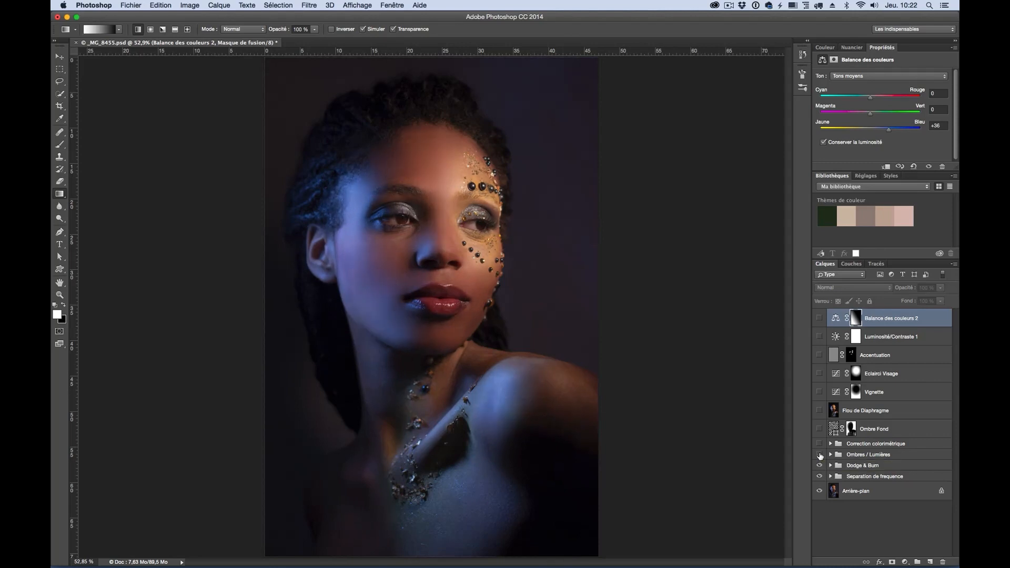
left_click(818, 455)
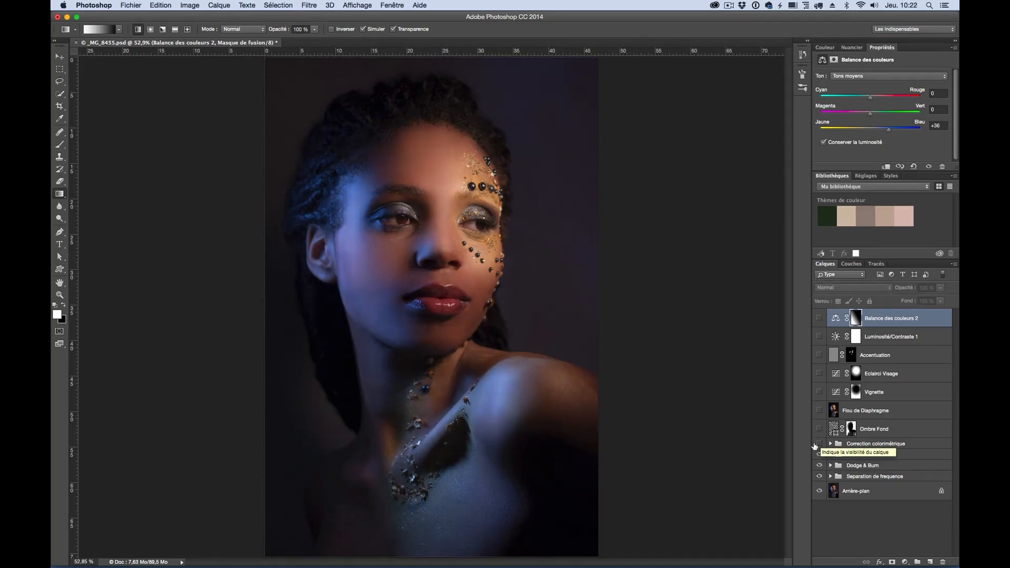
Toggle the Correction colorimétrique group to compare the colour grading, and leave it visible.
left_click(818, 445)
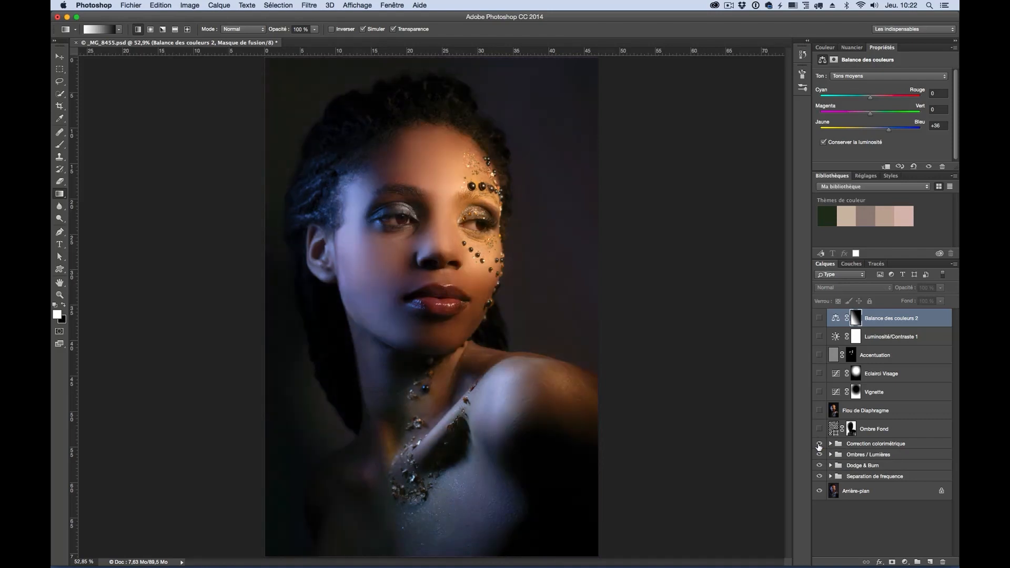
left_click(819, 444)
left_click(819, 444)
Compare the background with Ombre Fond shown and hidden, leave that layer hidden, and show the Flou de Diaphragme layer.
left_click(818, 429)
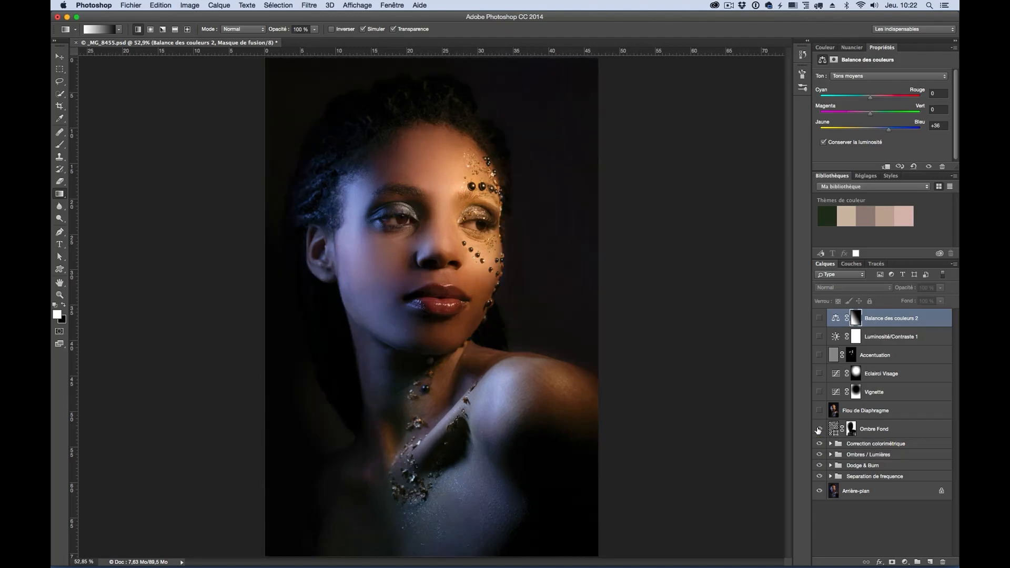
left_click(819, 430)
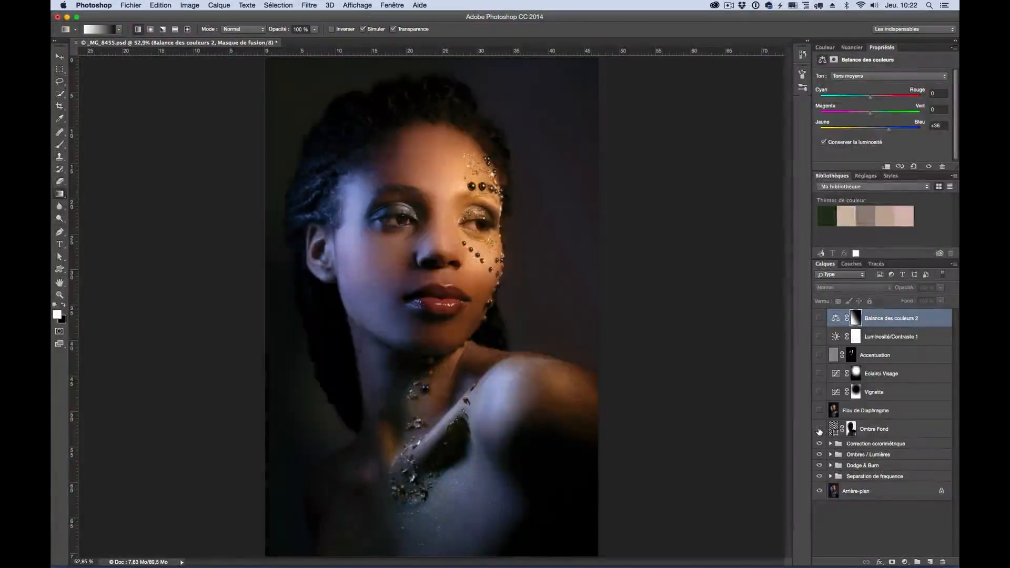
left_click(818, 430)
left_click(819, 430)
left_click(820, 411)
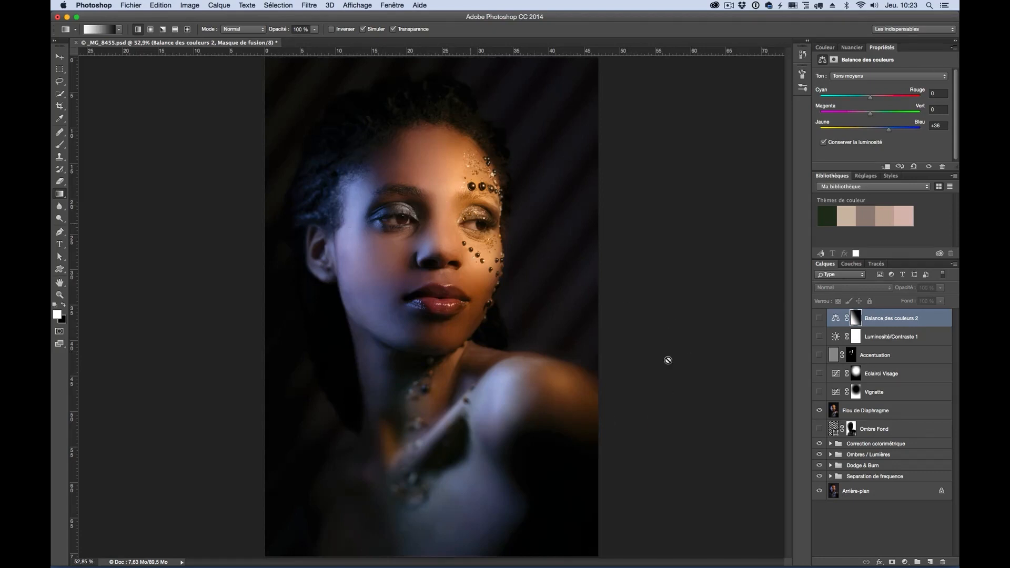
Toggle the Vignette layer to compare its effect, and make it and all layers above it visible up to Balance des couleurs 2.
left_click(819, 395)
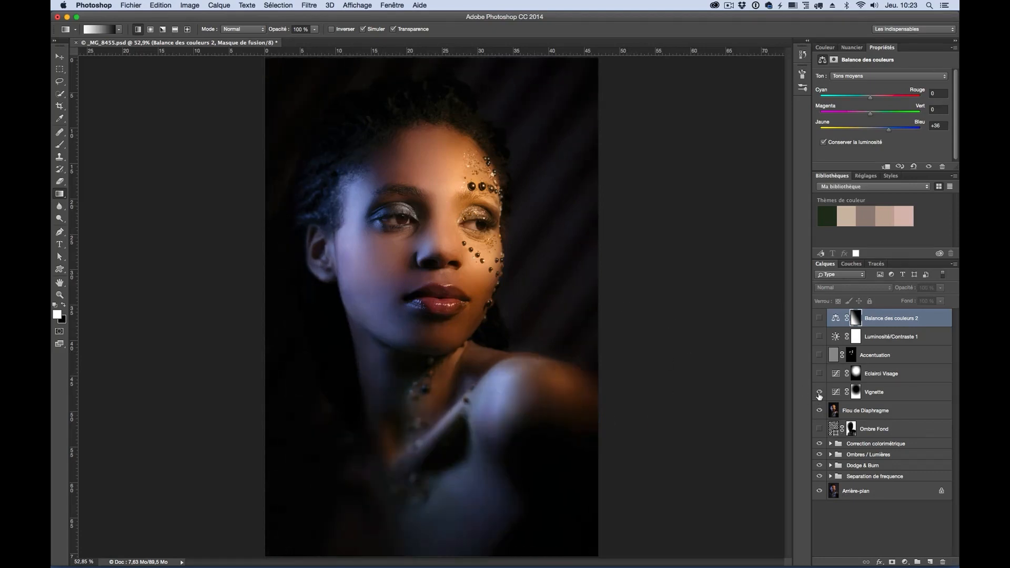
left_click(819, 394)
left_click(819, 395)
left_click(819, 394)
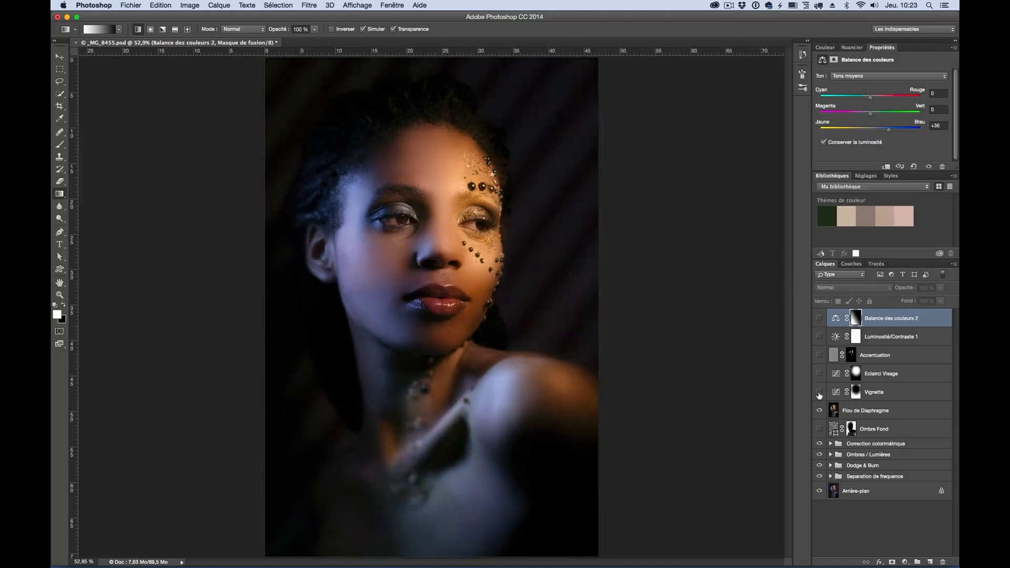
left_click(819, 394)
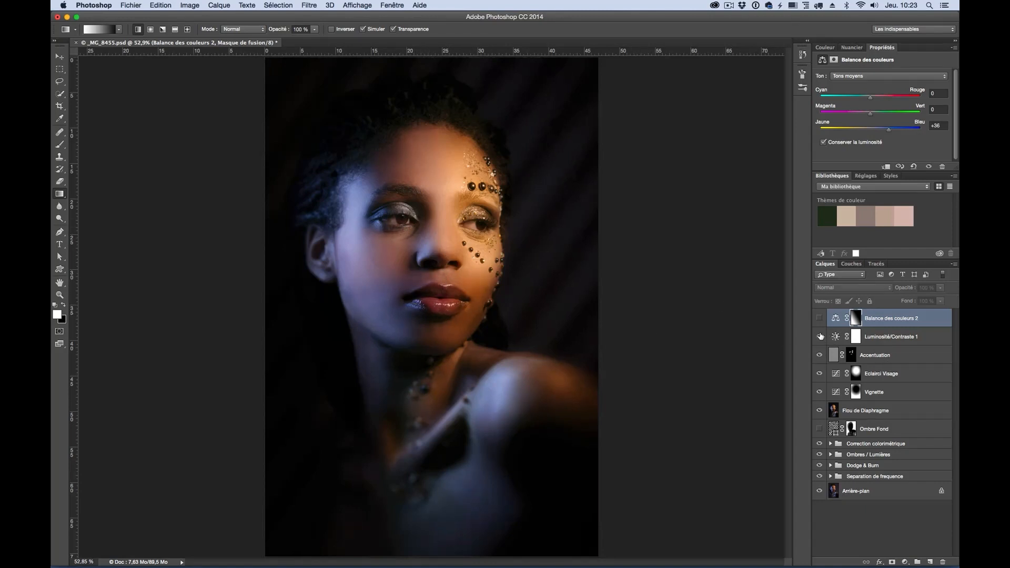
left_click(818, 319)
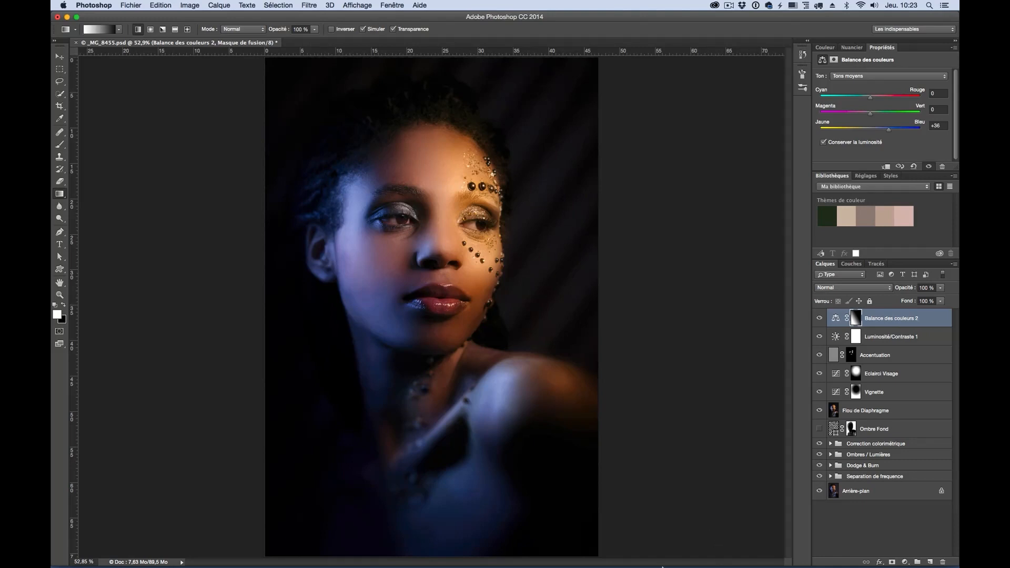
Switch to Chrome and look through the photographer's blog, including the Photoshop creative retouching article.
left_click(627, 557)
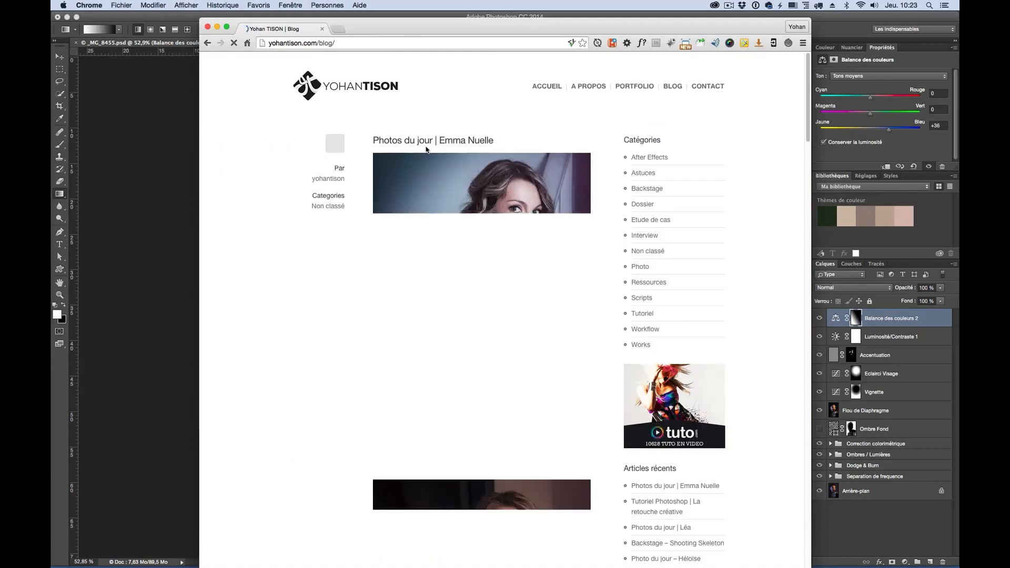
scroll(295, 179, "down", 3)
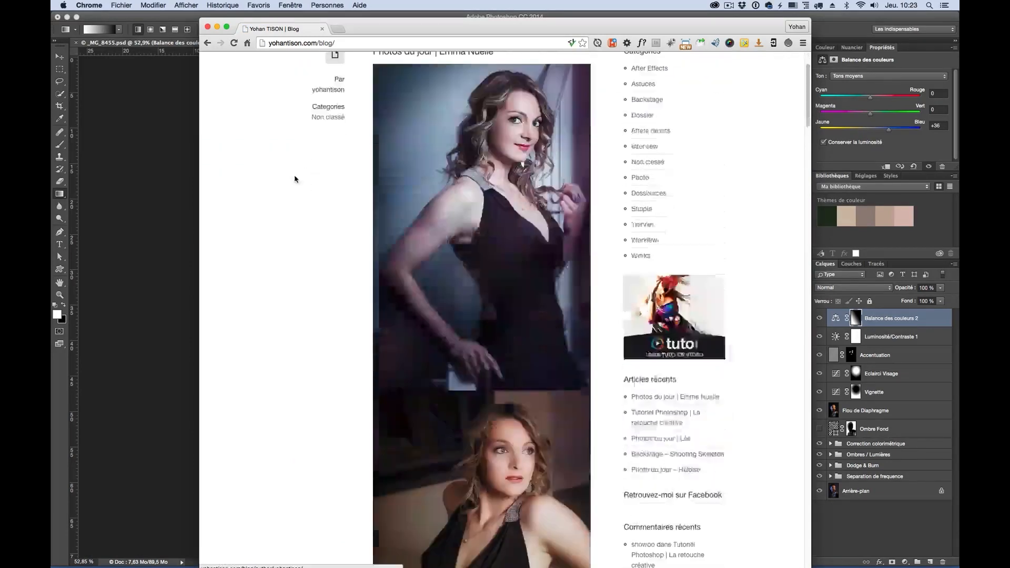
scroll(295, 179, "down", 10)
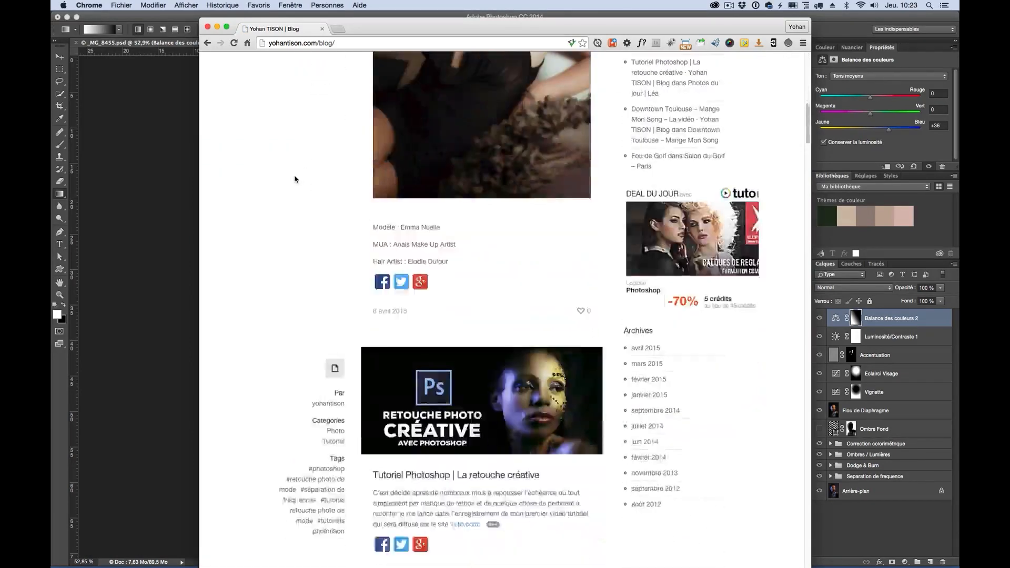
scroll(295, 179, "up", 15)
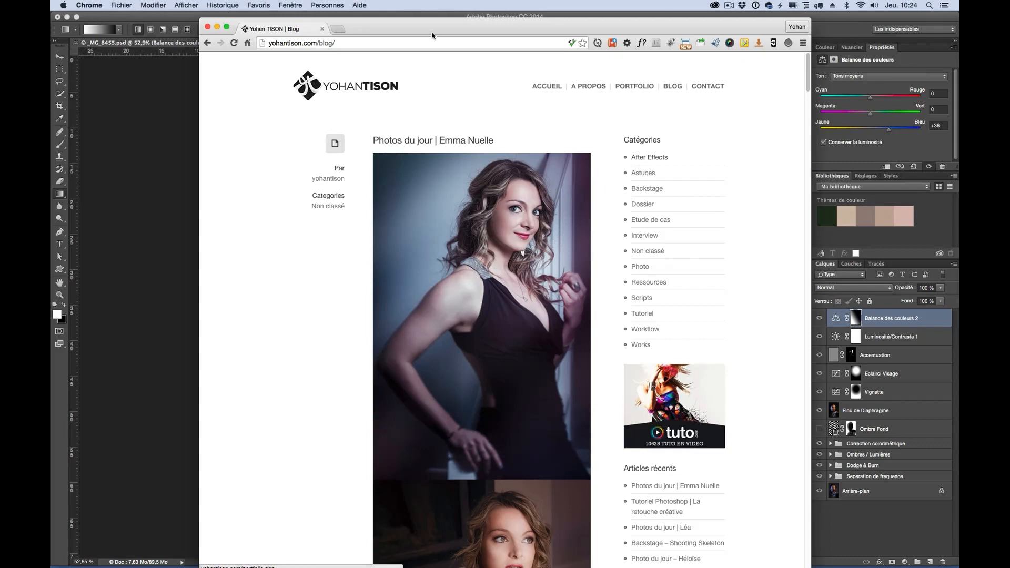
Search Google for davehill and browse the photo gallery on davehillphoto.com.
left_click(387, 43)
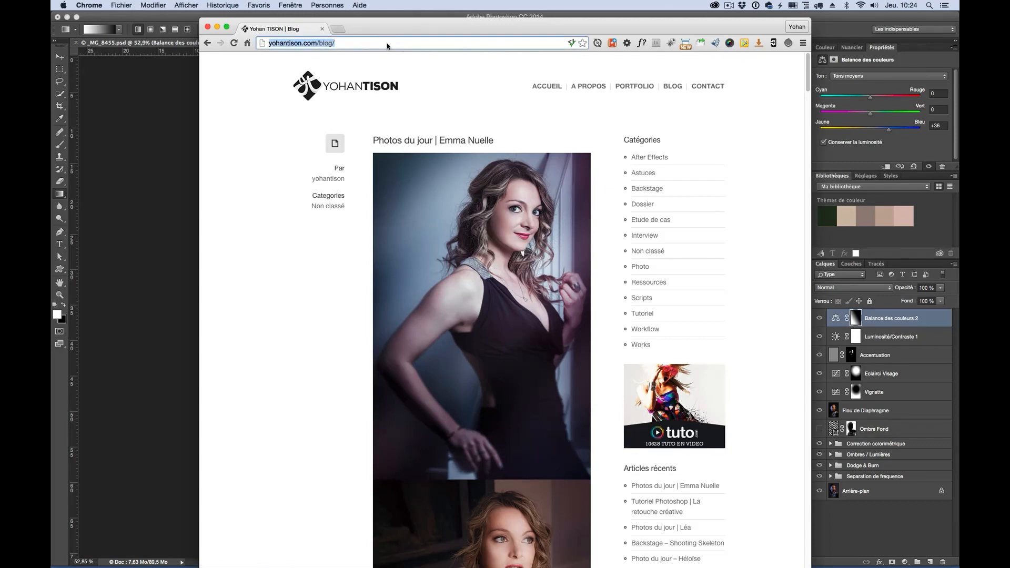
type("davehi")
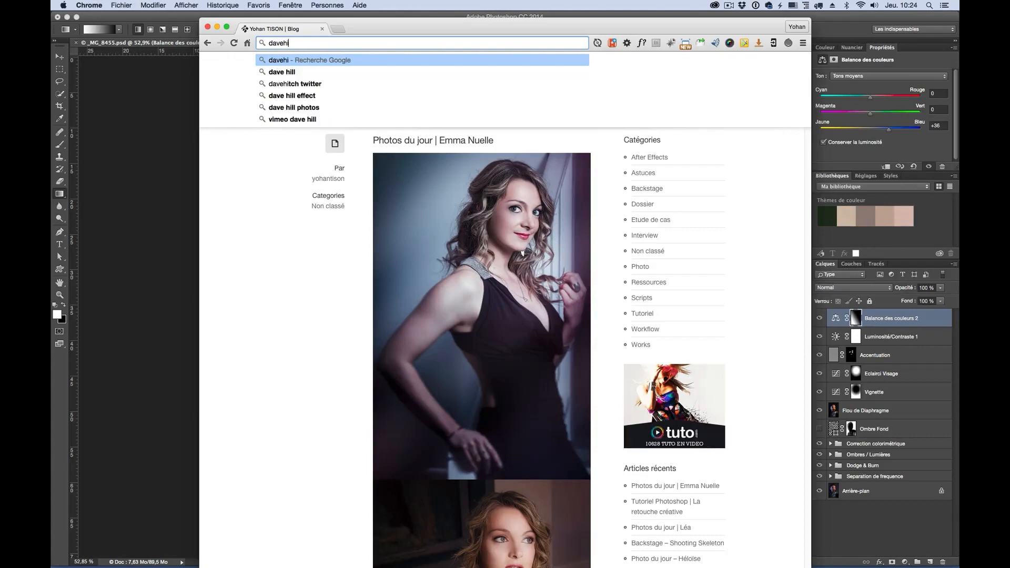
type("ll")
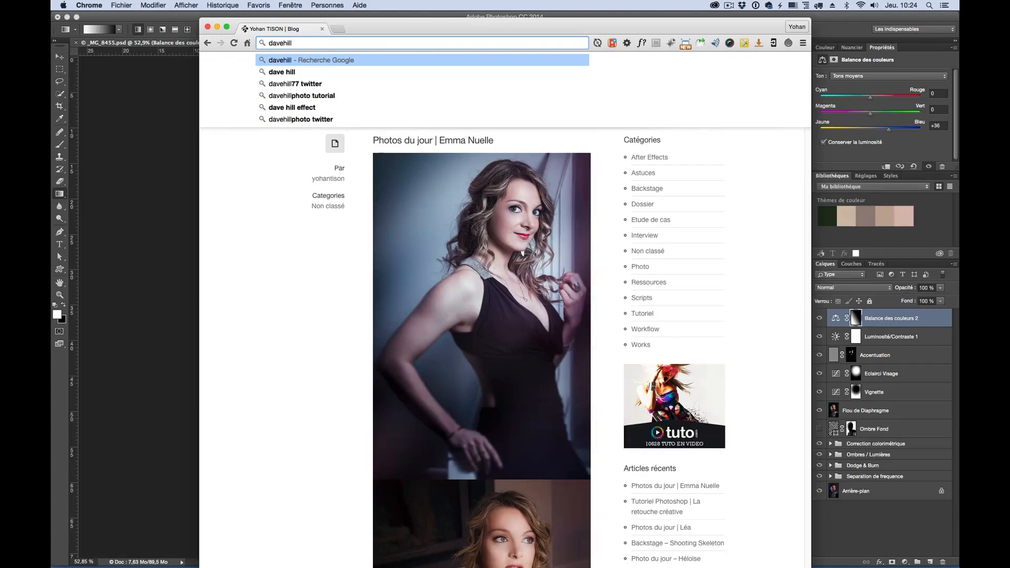
key("Return")
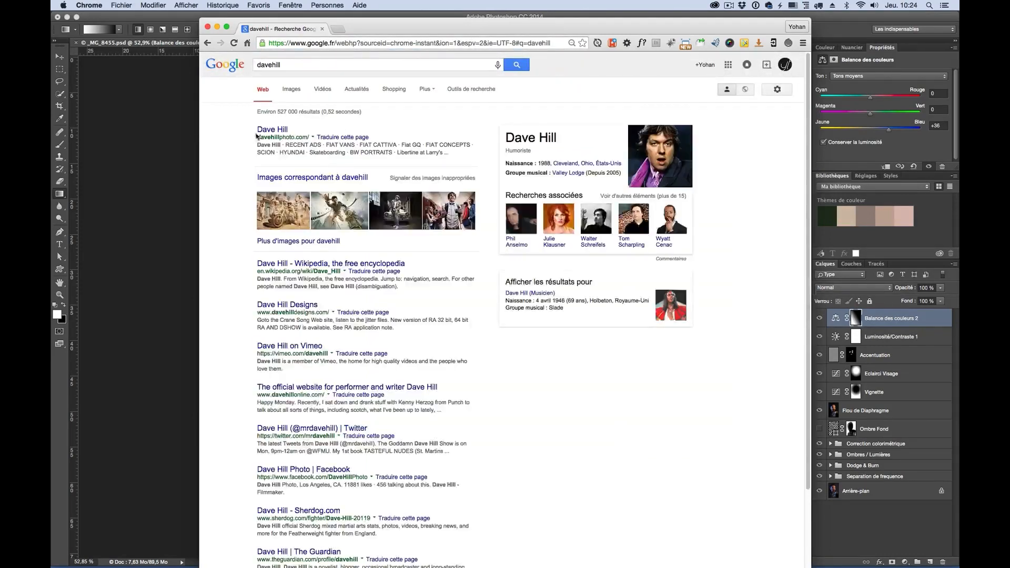
left_click(257, 135)
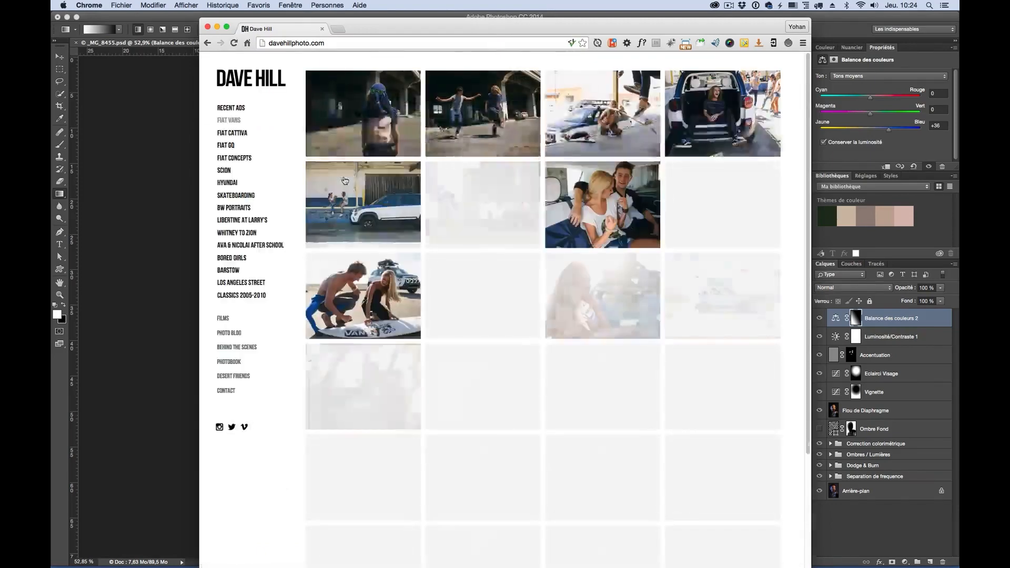
scroll(264, 329, "down", 5)
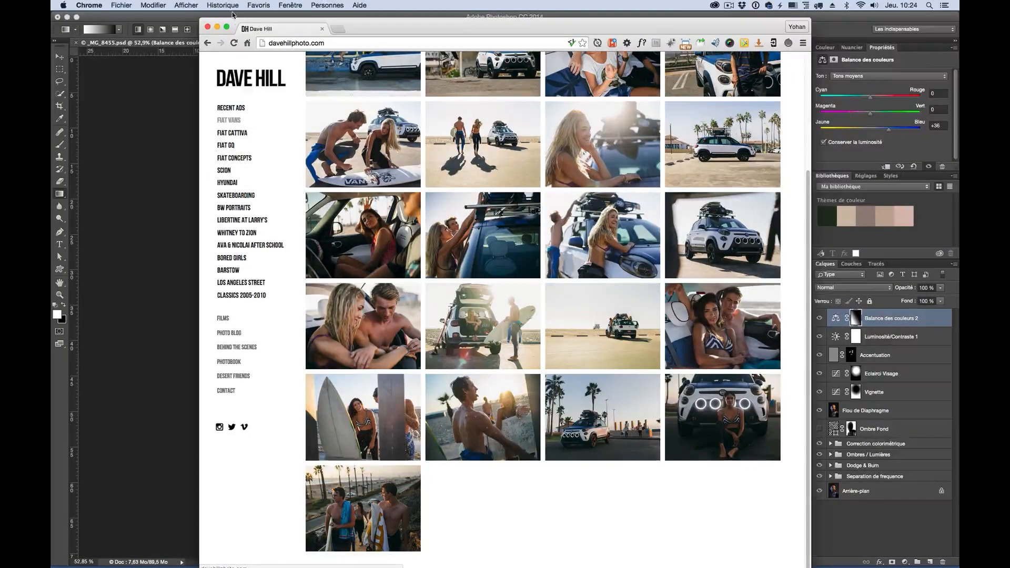
Go back to the davehill search results, view one of the photographs found, and return to Photoshop.
left_click(208, 42)
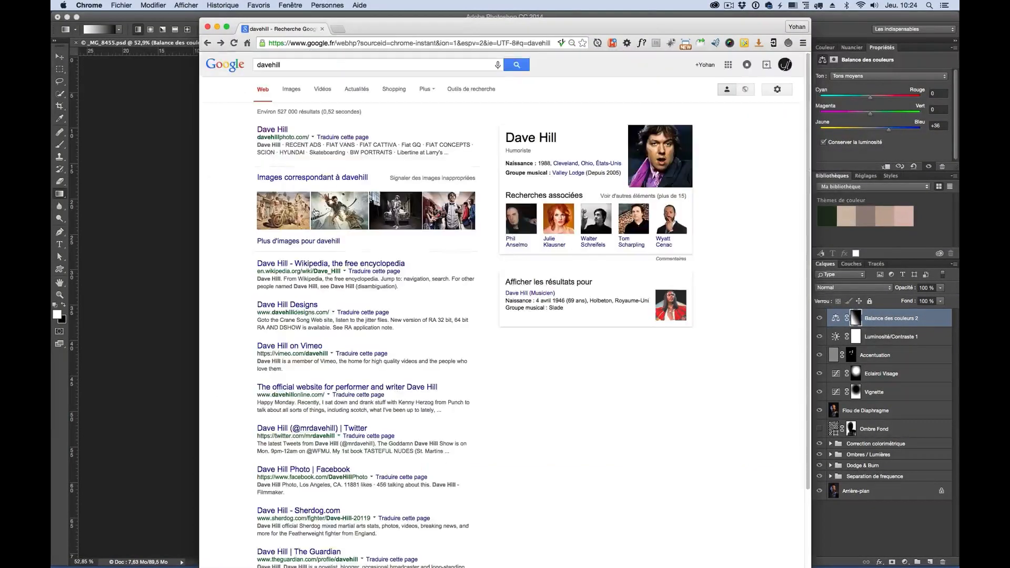
left_click(332, 213)
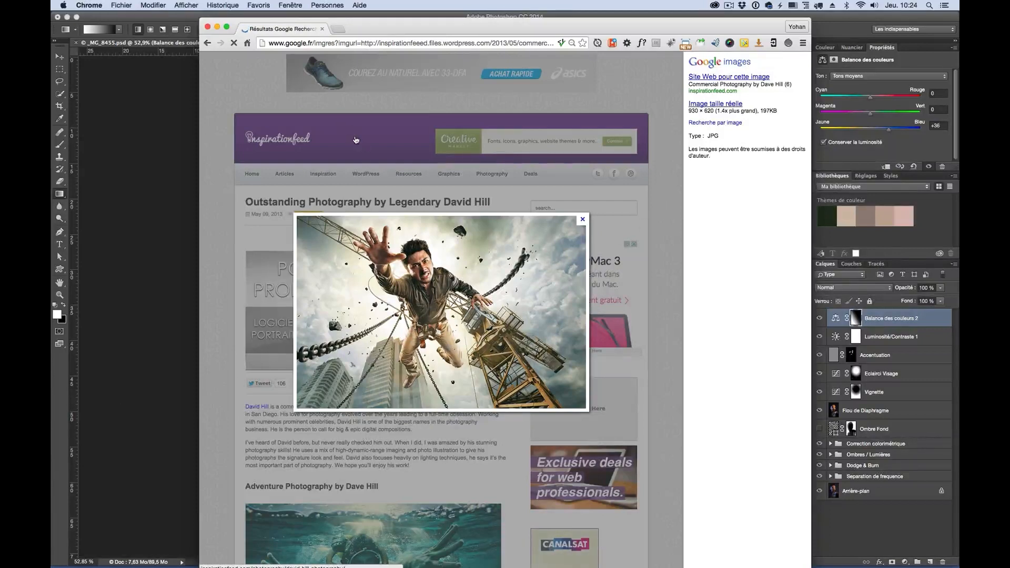
left_click(208, 44)
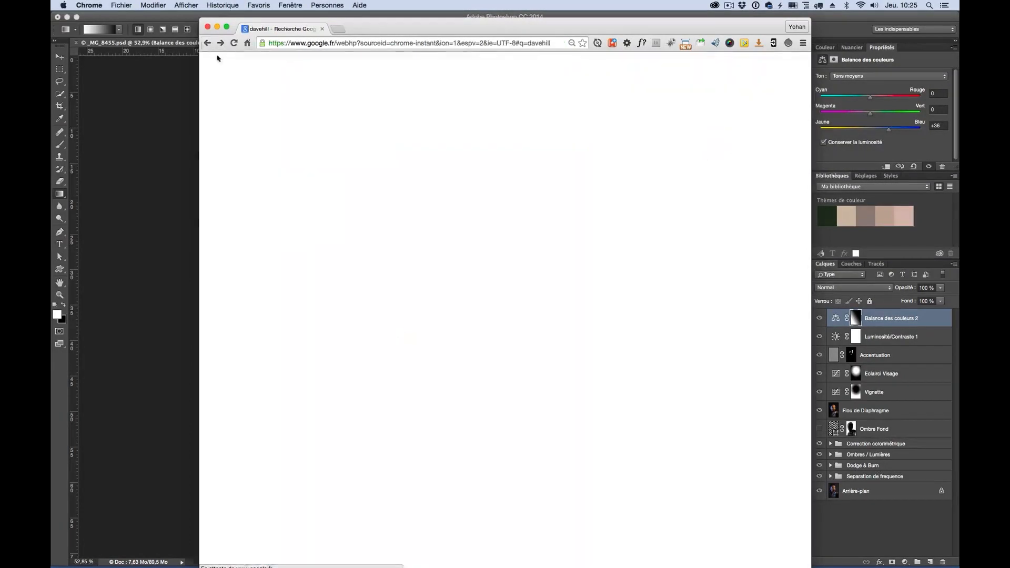
left_click(217, 26)
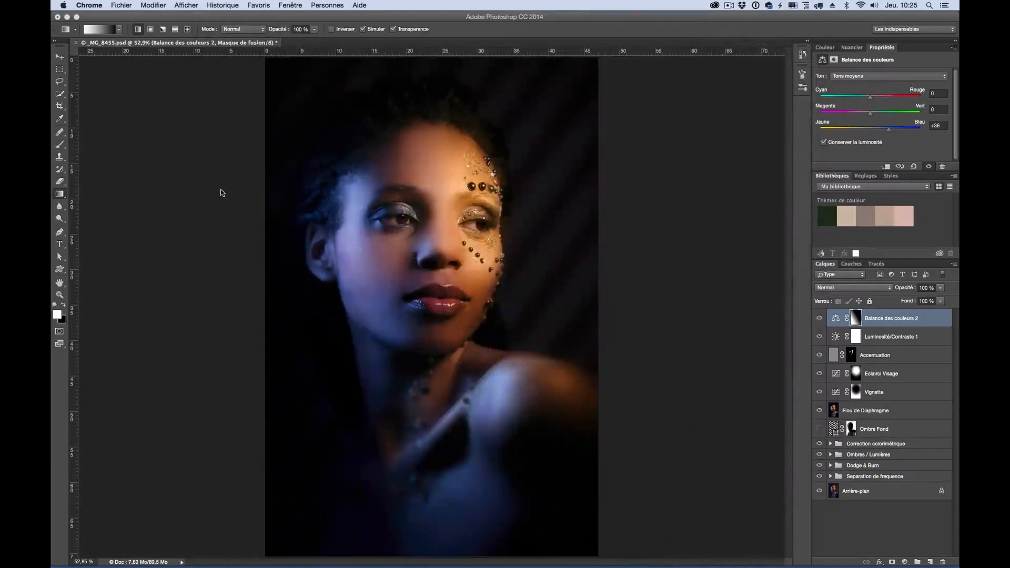